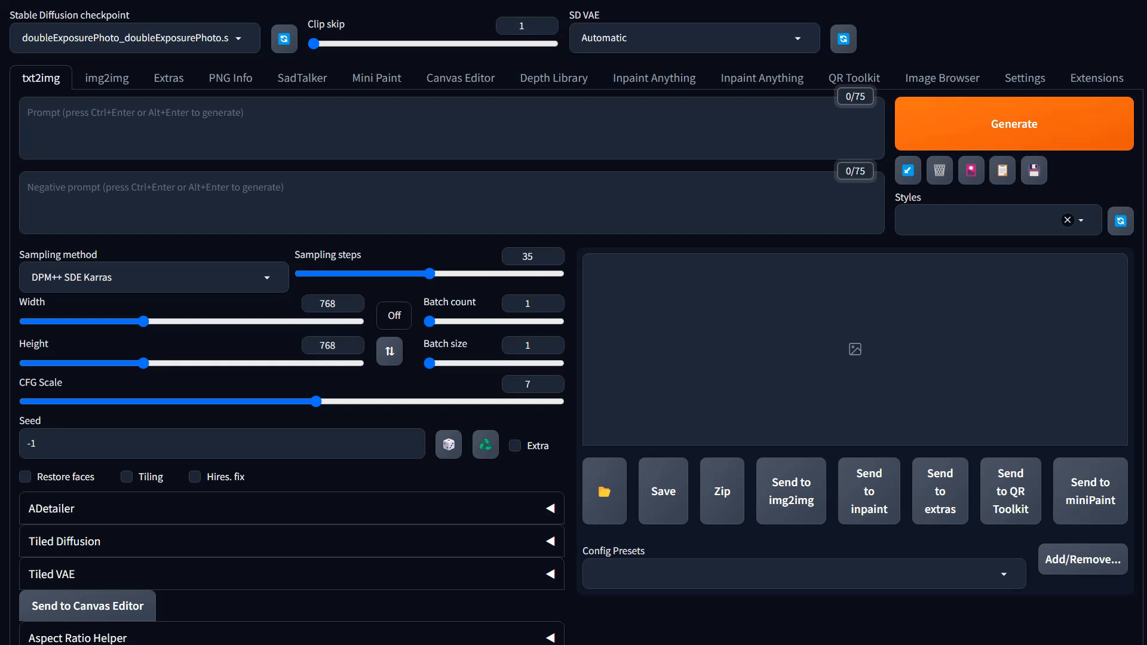
# Step: Switch to img2img and load the anything-v4.5-pruned.safetensors checkpoint
pyautogui.click(108, 79)
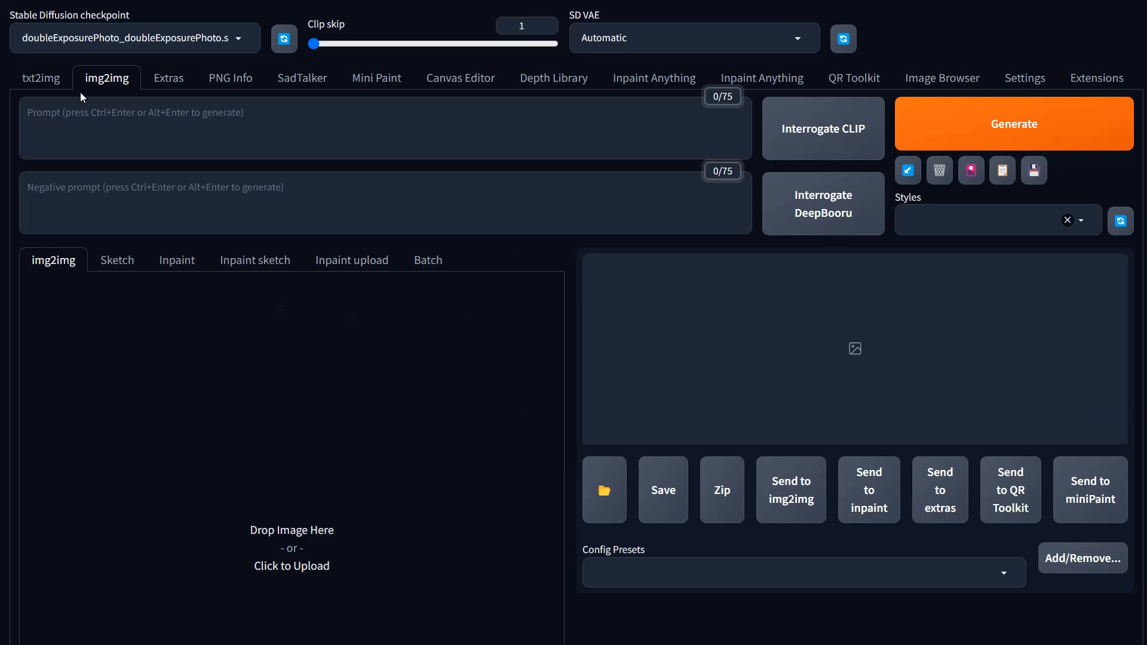
pyautogui.click(239, 38)
pyautogui.scroll(5, 208, 171)
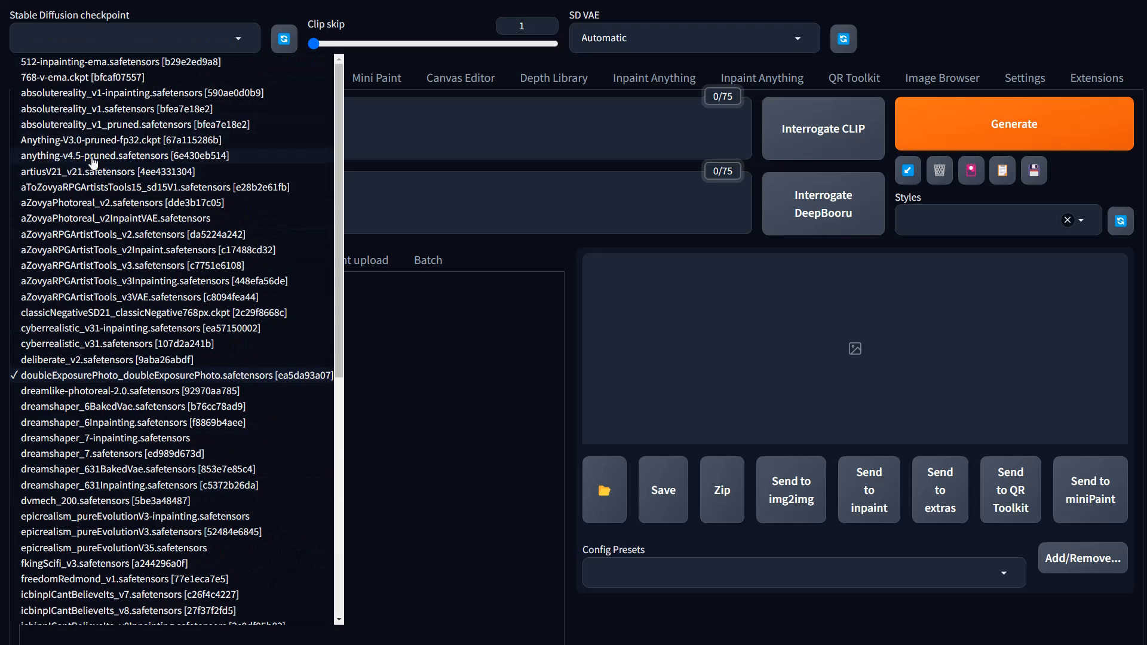
pyautogui.click(92, 157)
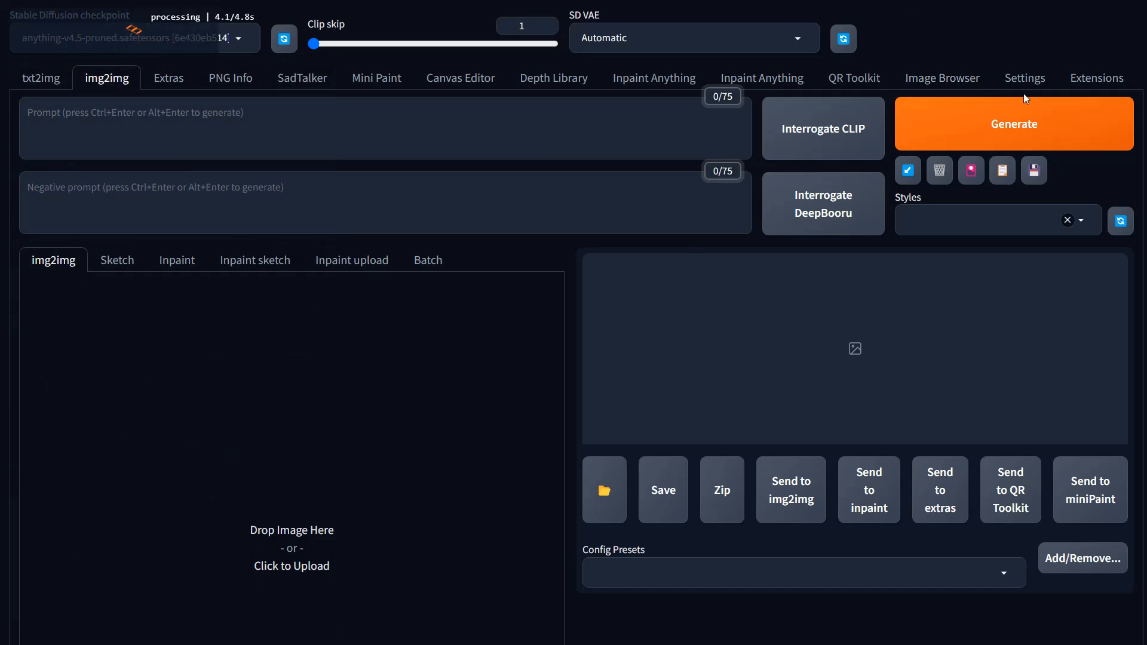
# Step: Apply the "0 – N:Prime Negative" style
pyautogui.click(986, 223)
pyautogui.click(981, 244)
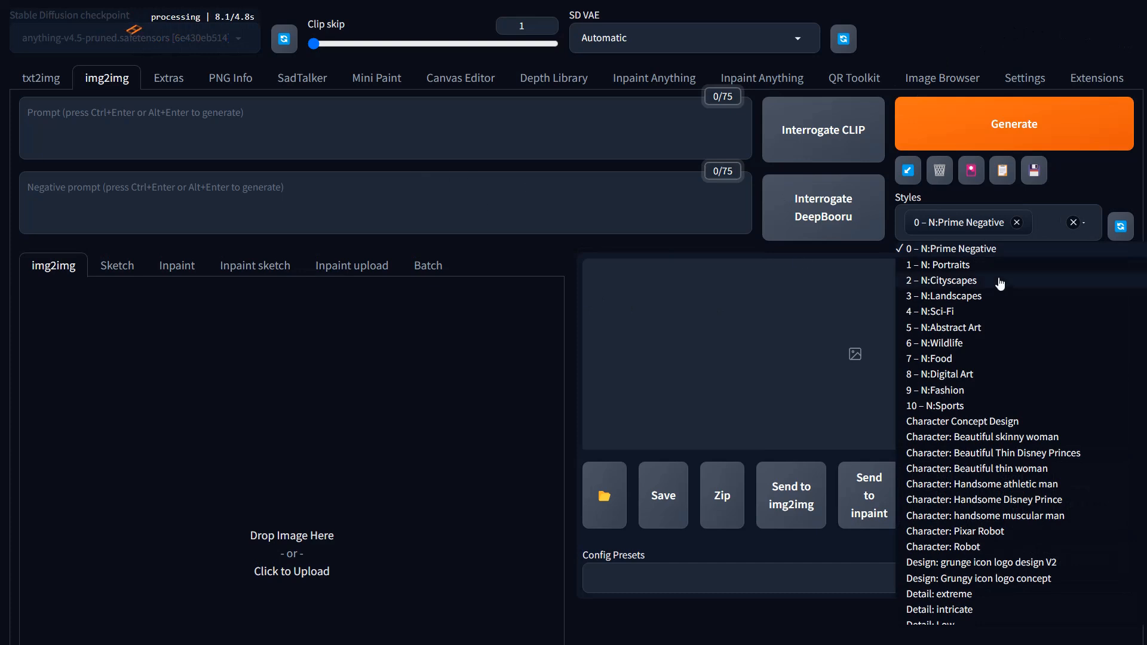
pyautogui.click(1064, 17)
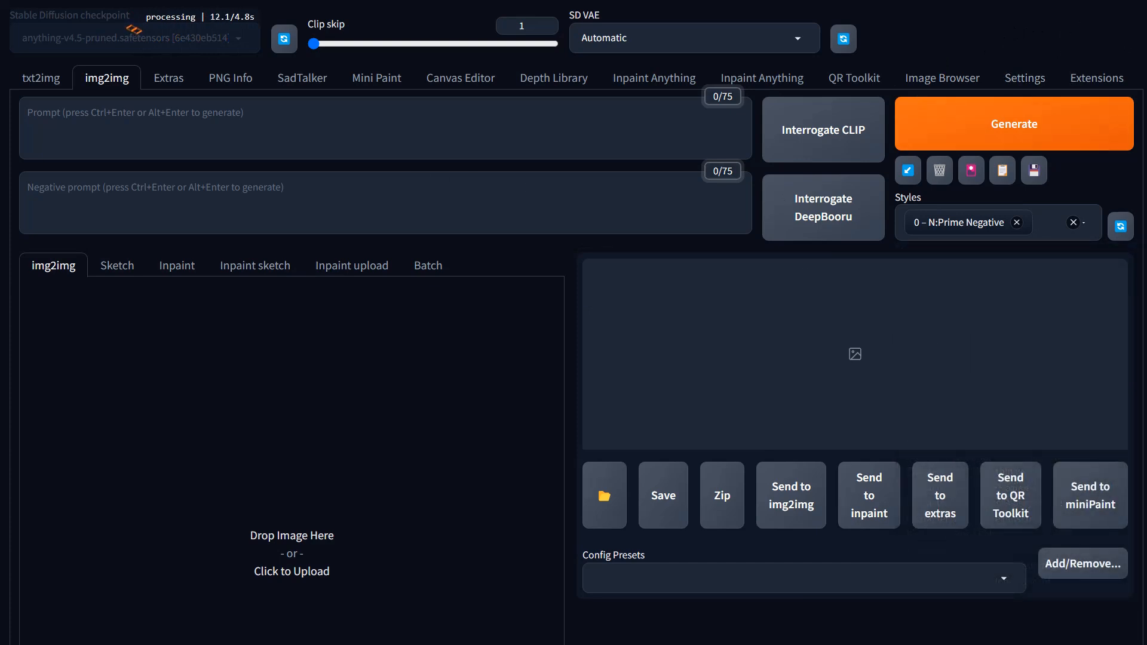
# Step: Upload the family photo as the img2img source image
pyautogui.moveTo(606, 447); pyautogui.dragTo(262, 489)
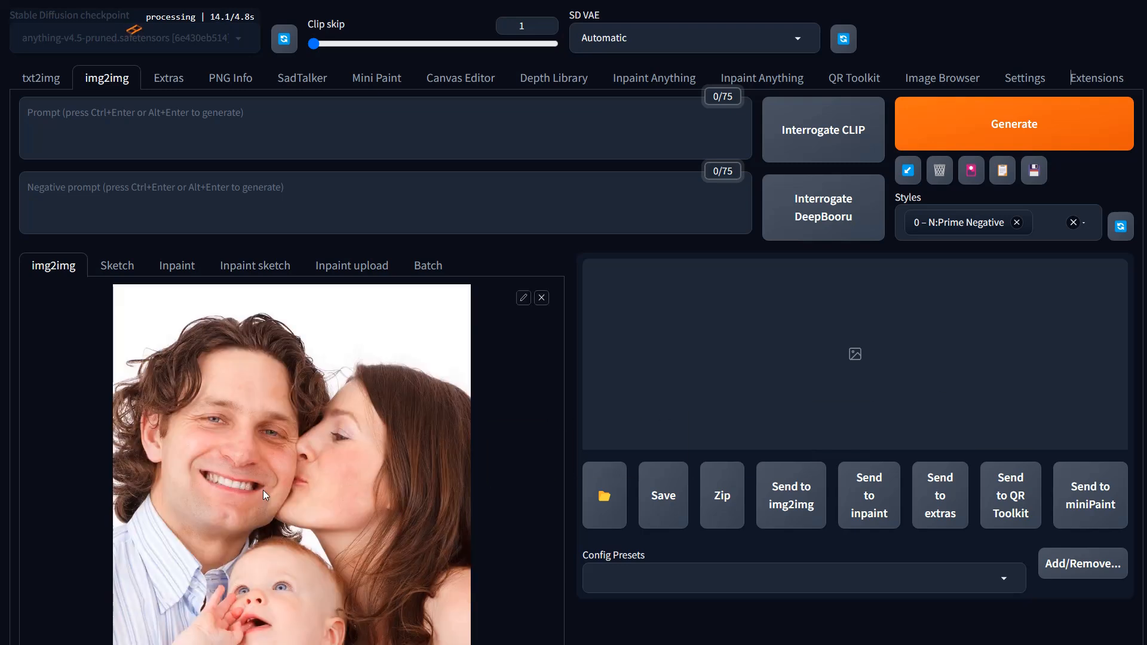
pyautogui.scroll(-5, 757, 419)
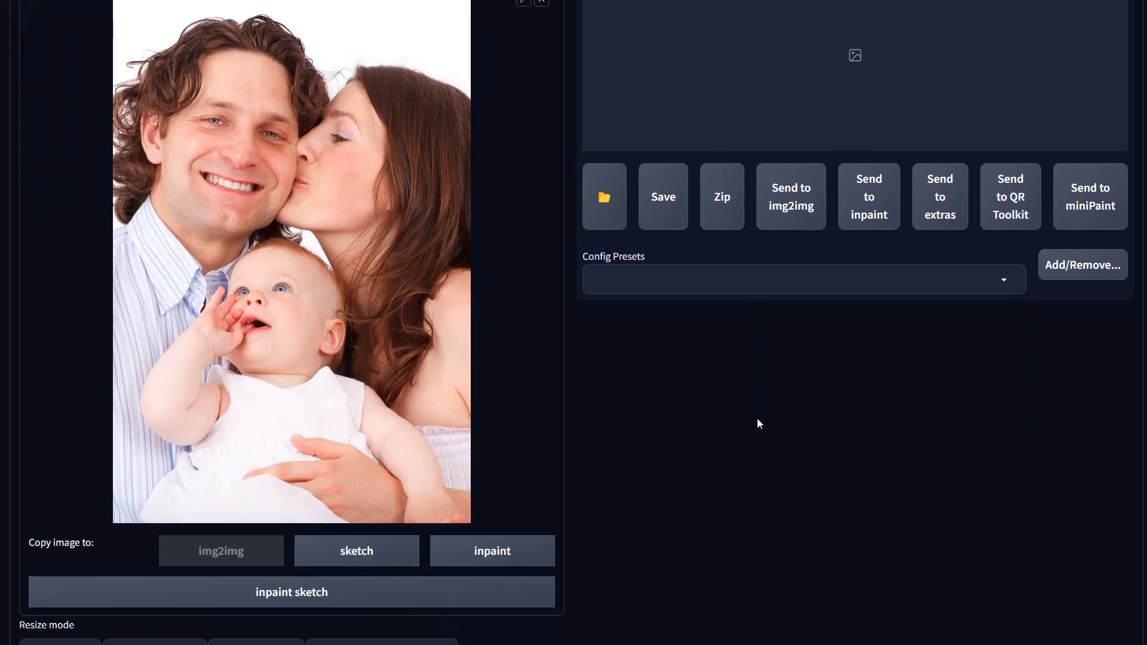
pyautogui.scroll(-7, 759, 417)
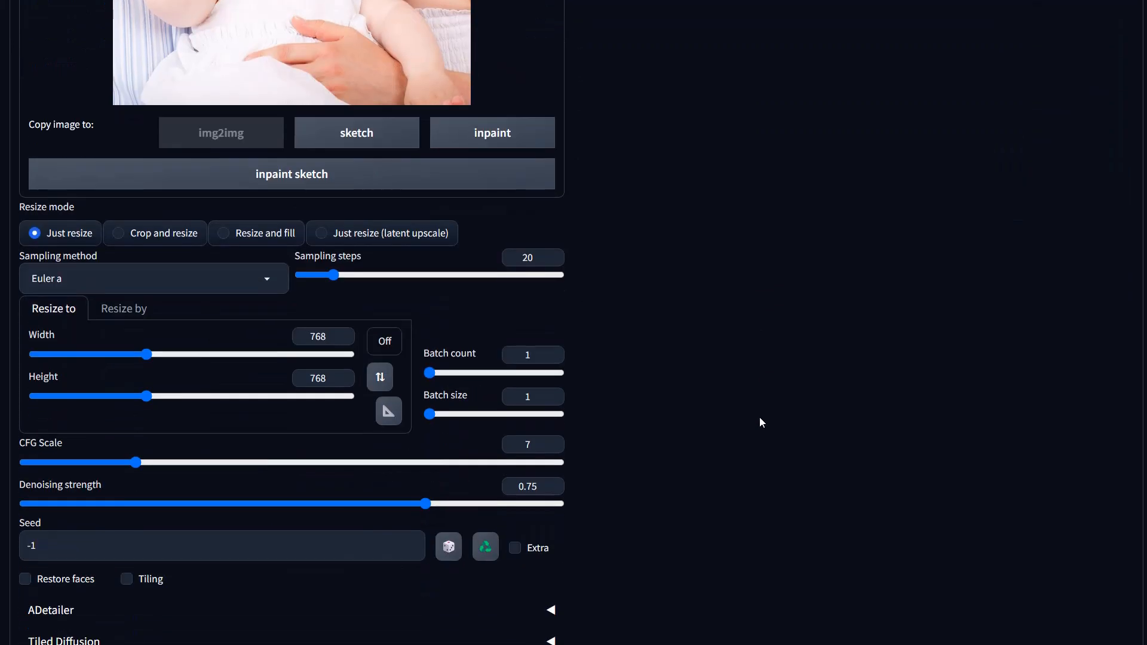
pyautogui.scroll(1, 384, 436)
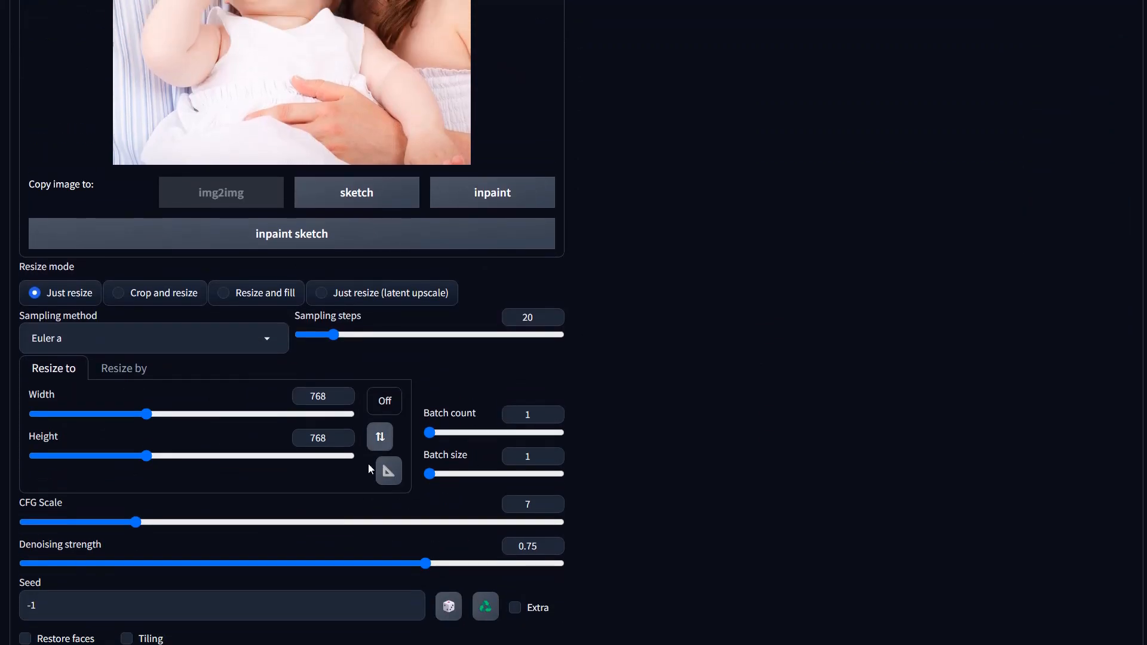
pyautogui.click(386, 401)
pyautogui.click(385, 494)
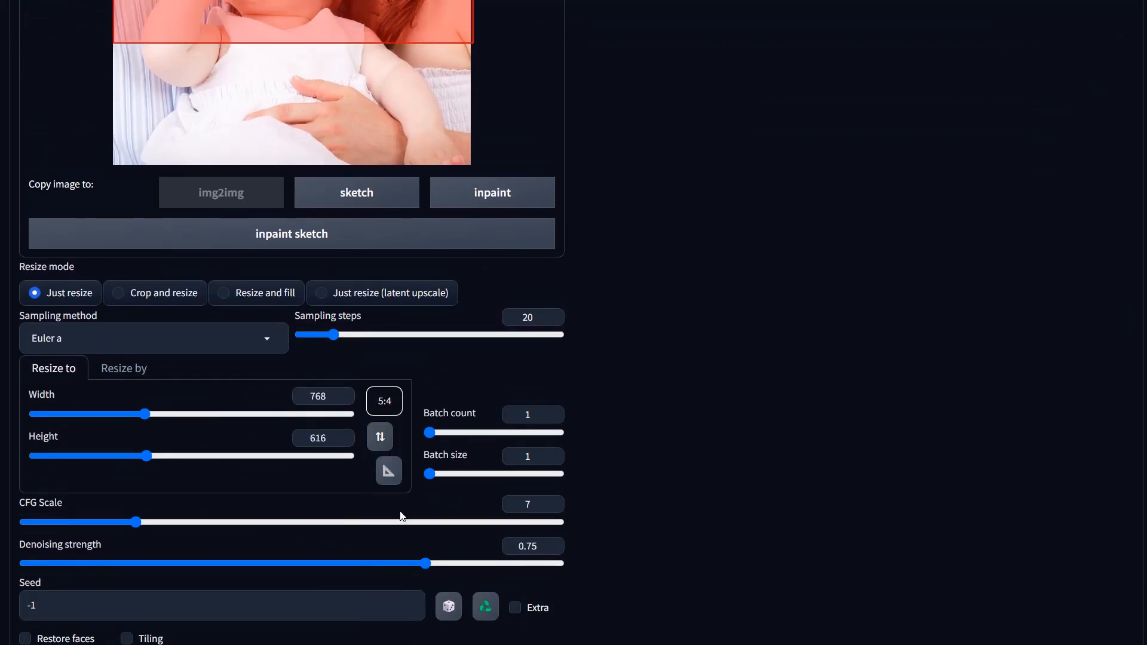
pyautogui.click(382, 439)
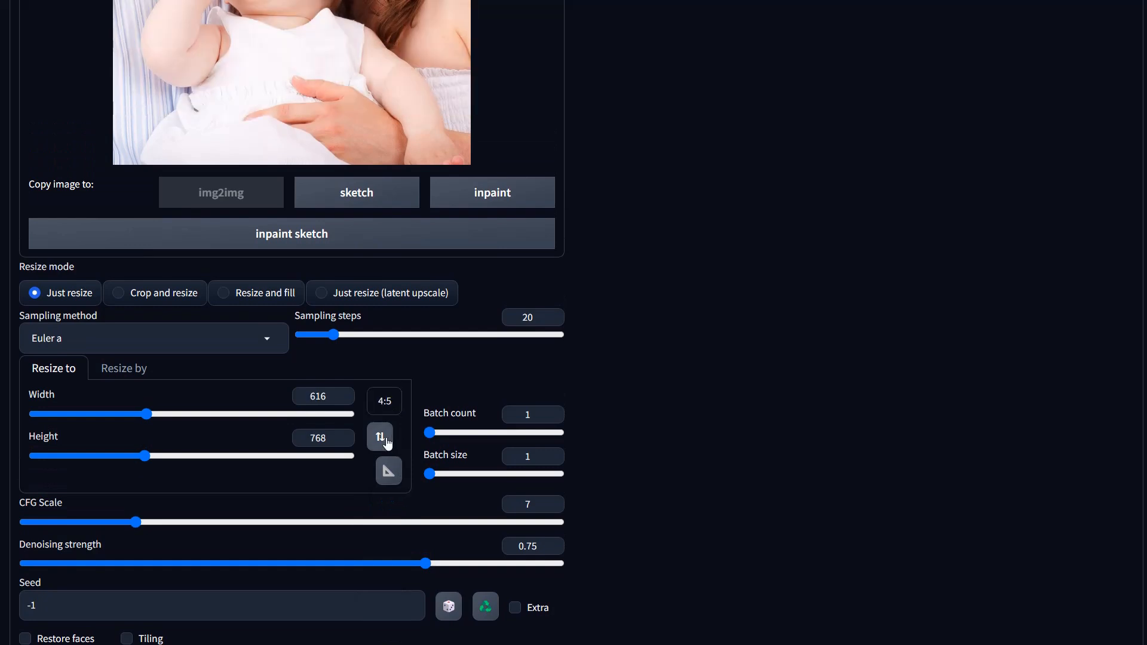
pyautogui.click(385, 402)
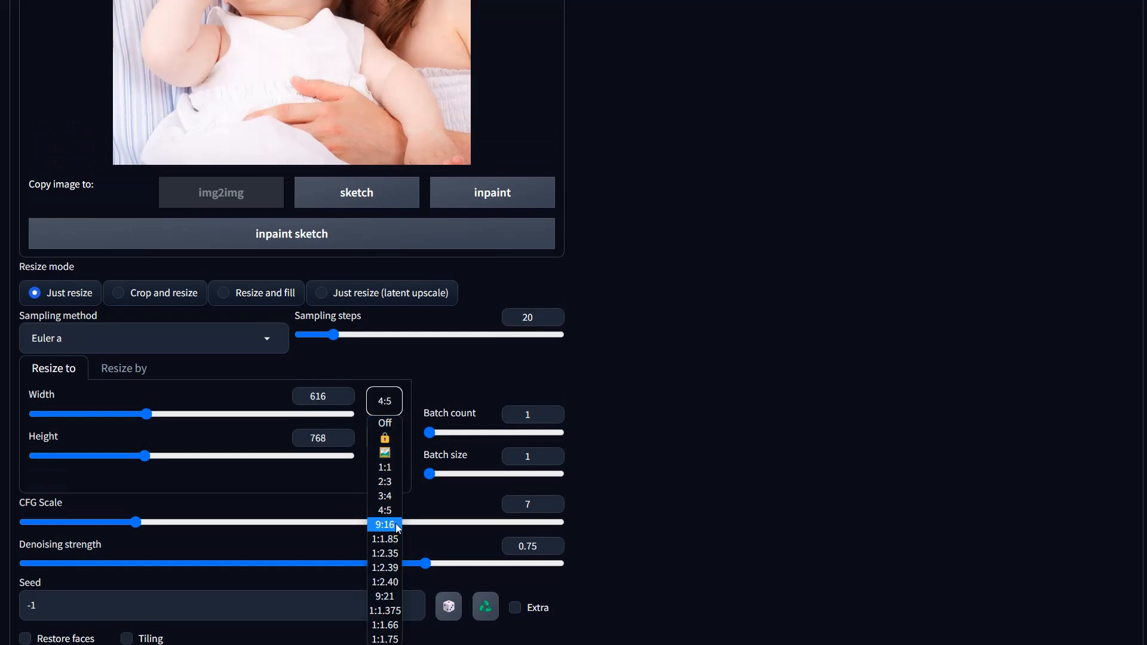
pyautogui.click(395, 529)
pyautogui.click(384, 402)
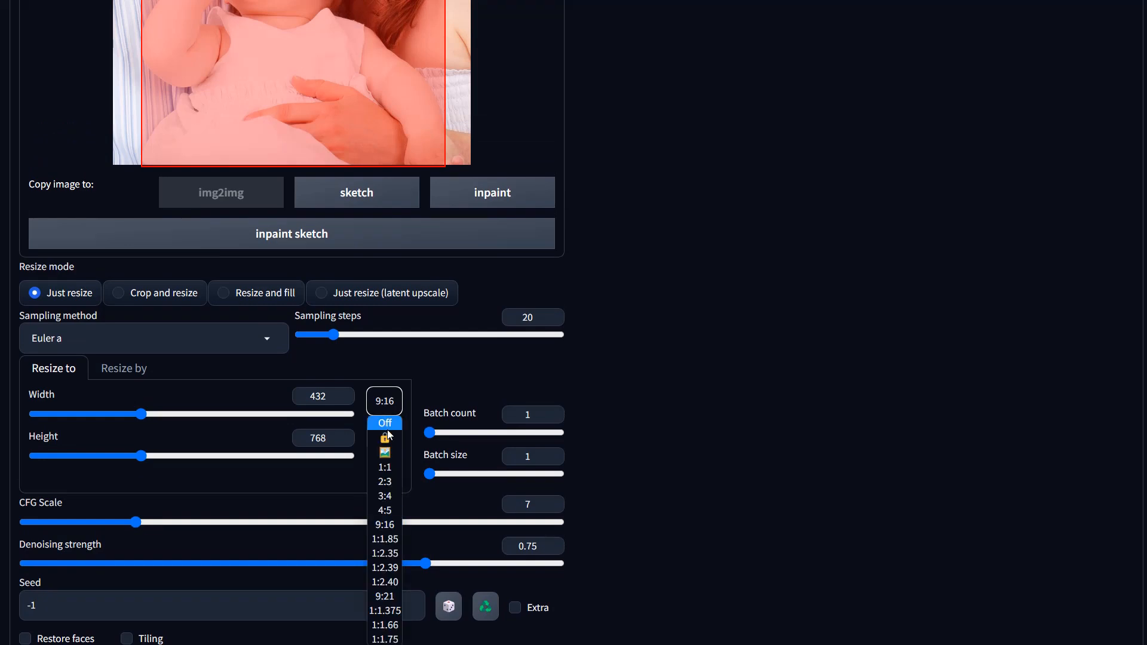
pyautogui.click(385, 423)
# Step: Set the output width to 768 and height to 1152
pyautogui.moveTo(92, 415); pyautogui.dragTo(147, 420)
pyautogui.moveTo(146, 460); pyautogui.dragTo(207, 464)
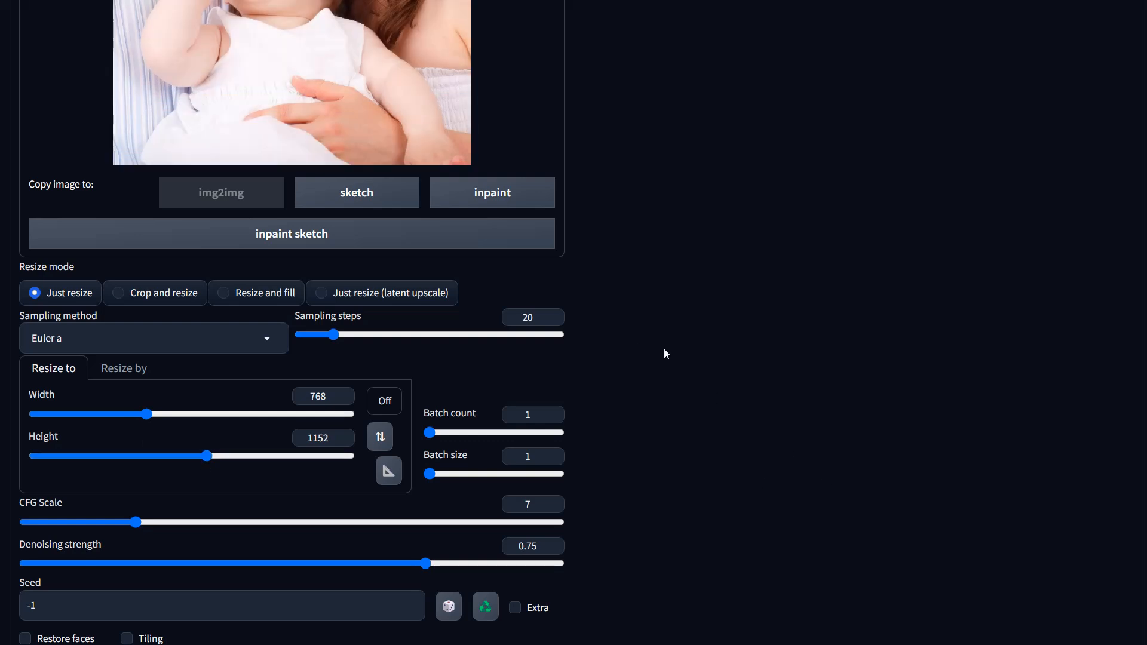
# Step: Expand the ControlNet section
pyautogui.scroll(-3, 703, 453)
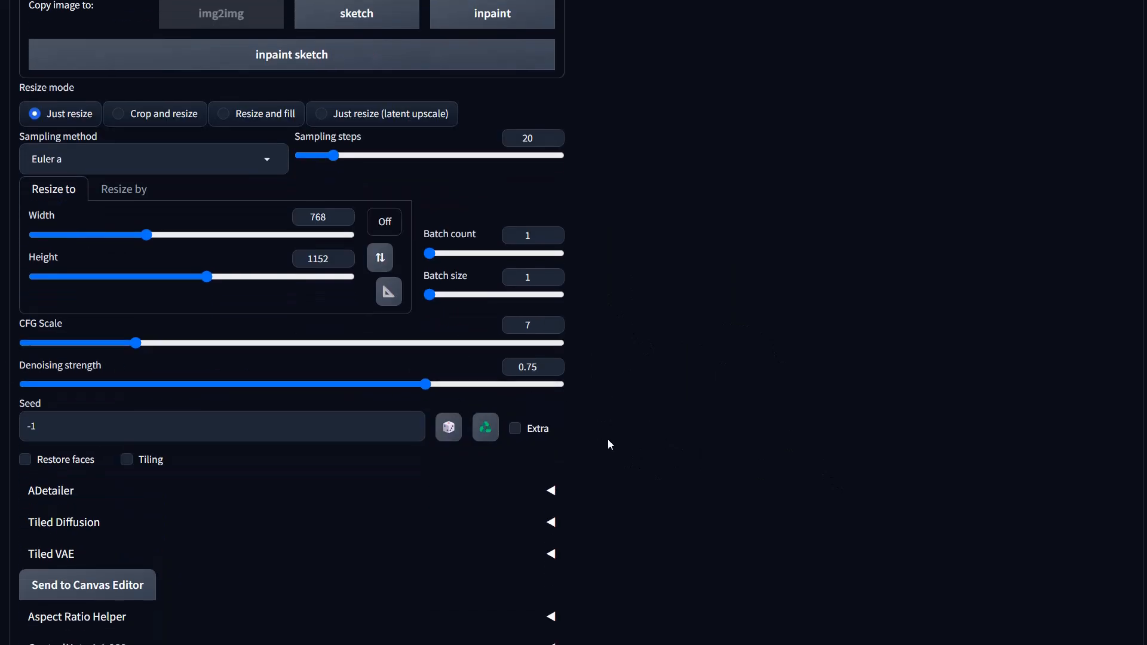
pyautogui.scroll(-4, 607, 441)
pyautogui.click(45, 419)
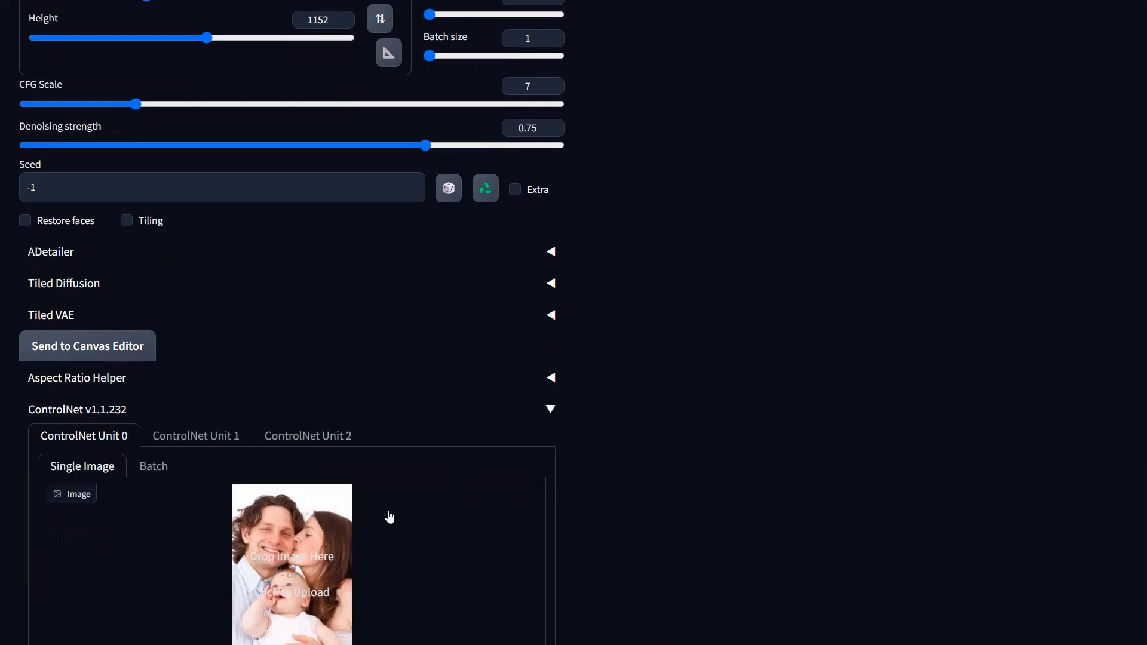
# Step: Enable ControlNet Unit 0 and choose the SoftEdge control type
pyautogui.scroll(-4, 387, 514)
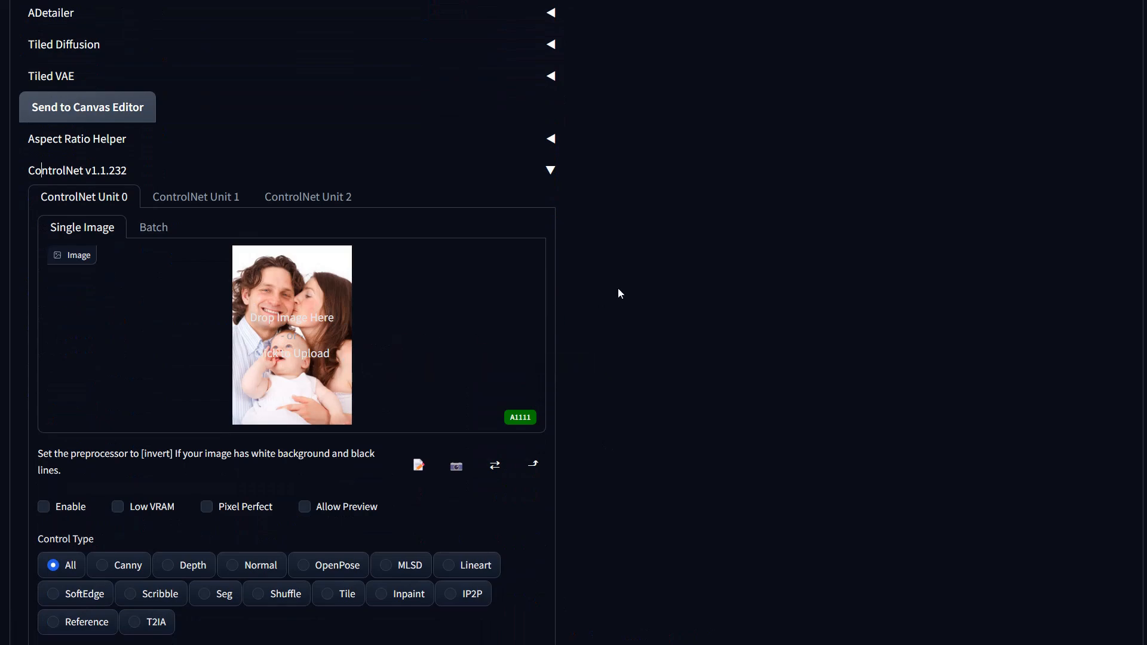
pyautogui.scroll(10, 656, 320)
pyautogui.scroll(3, 486, 255)
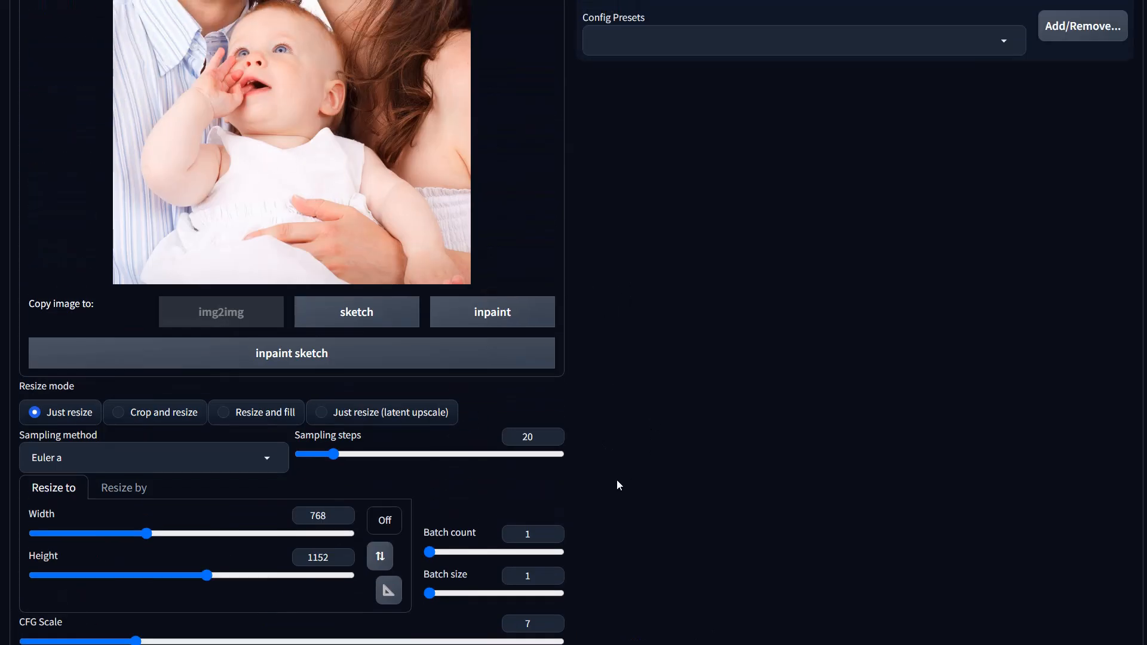
pyautogui.scroll(-11, 616, 481)
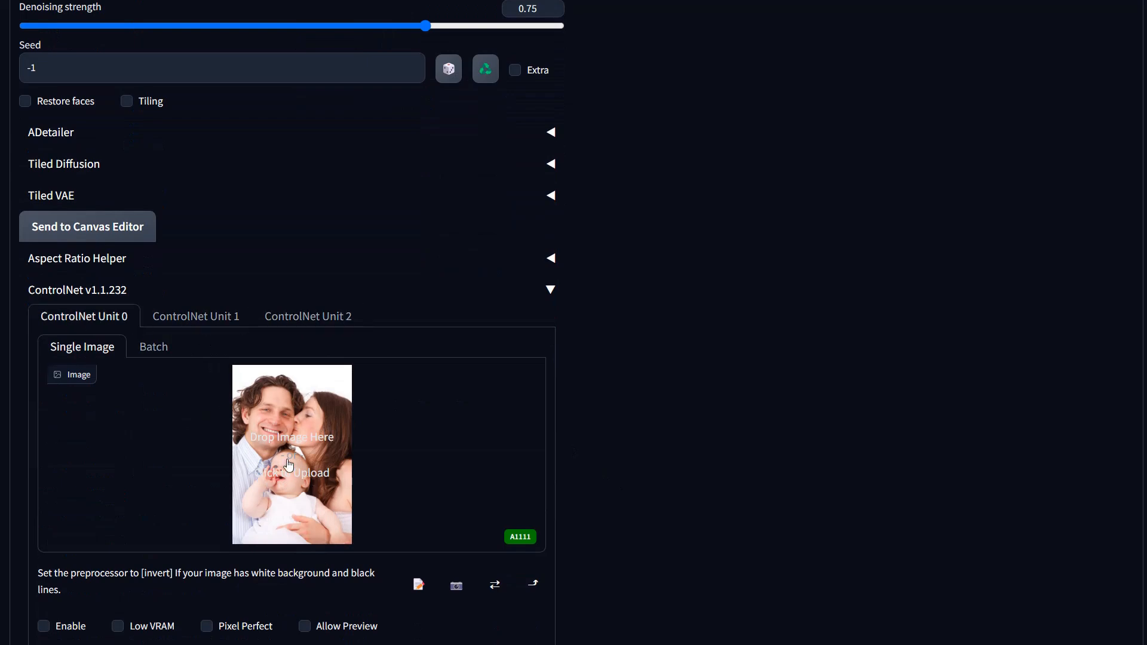
pyautogui.scroll(-4, 284, 465)
pyautogui.click(43, 387)
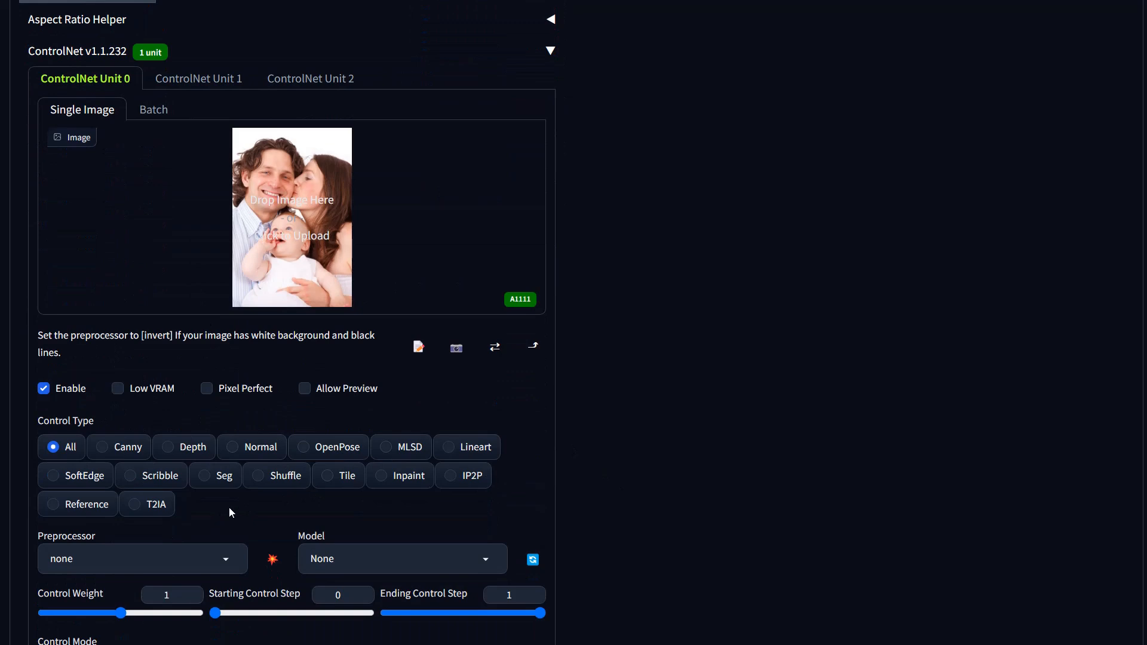
pyautogui.click(86, 484)
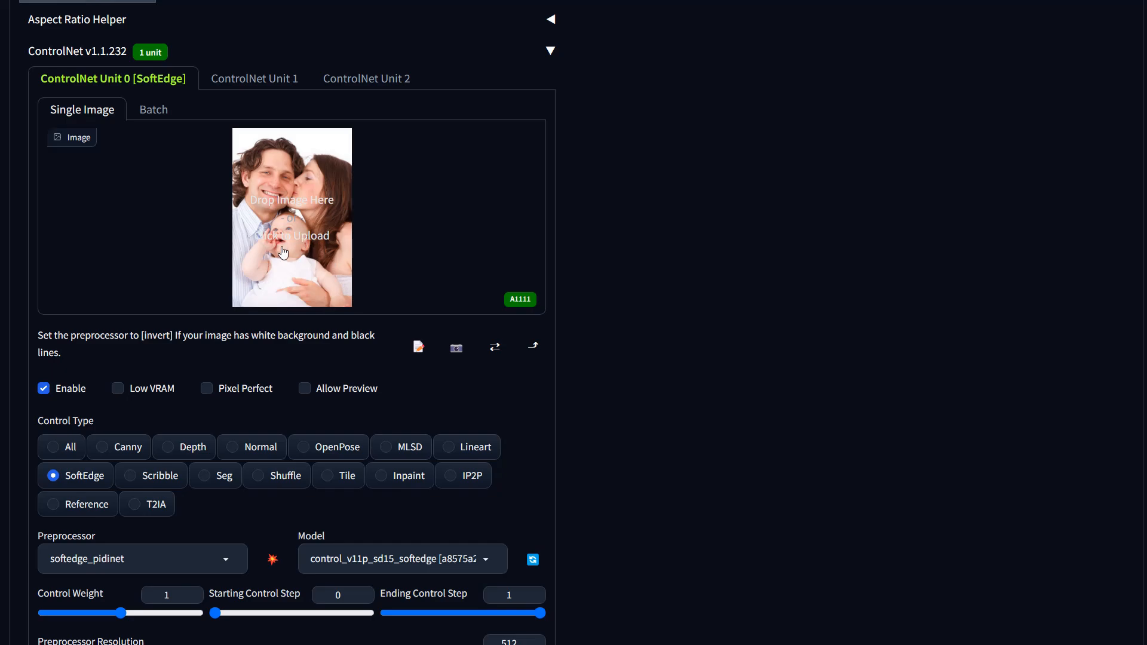
# Step: Run Interrogate CLIP on the source image to fill the prompt
pyautogui.scroll(15, 651, 424)
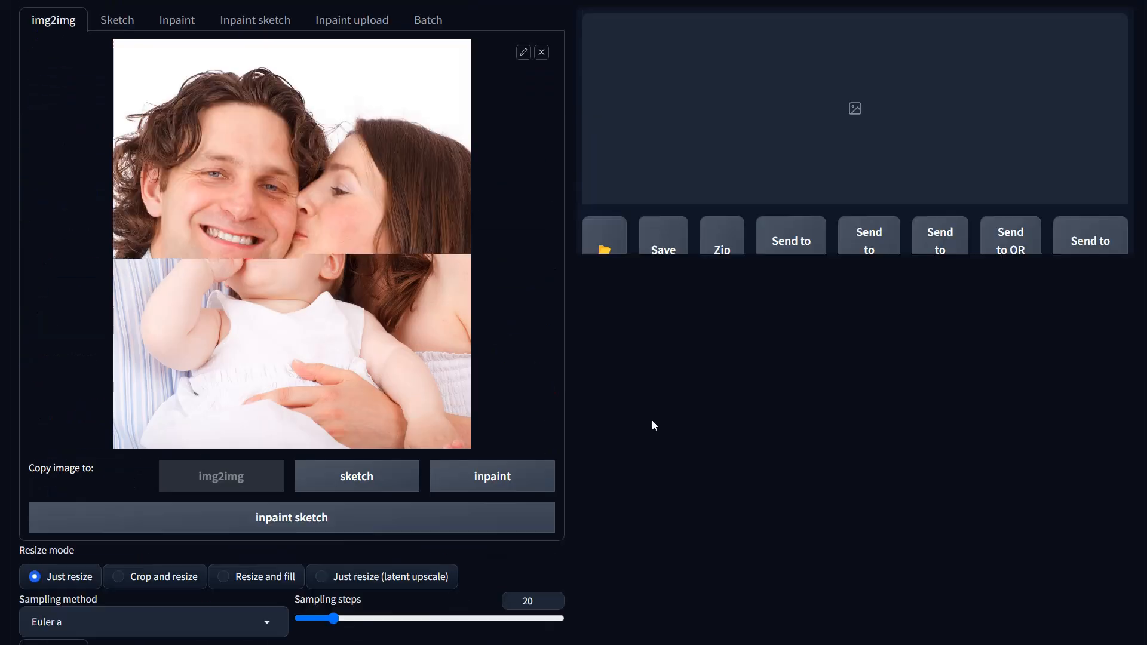
pyautogui.scroll(-2, 866, 221)
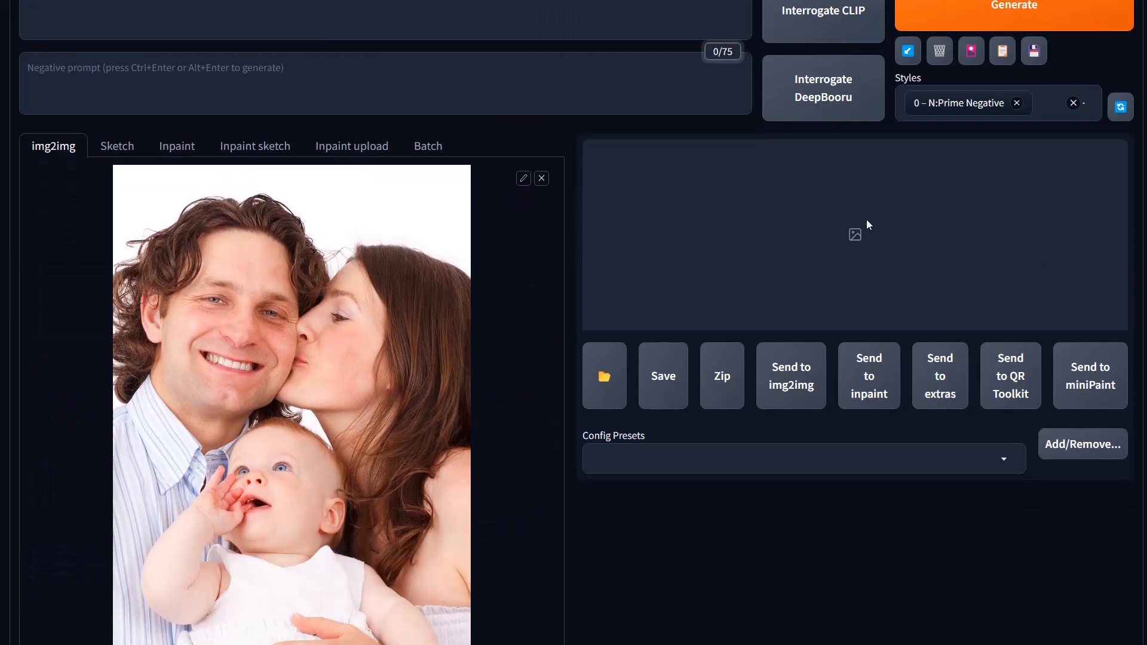
pyautogui.scroll(1, 870, 186)
pyautogui.click(828, 81)
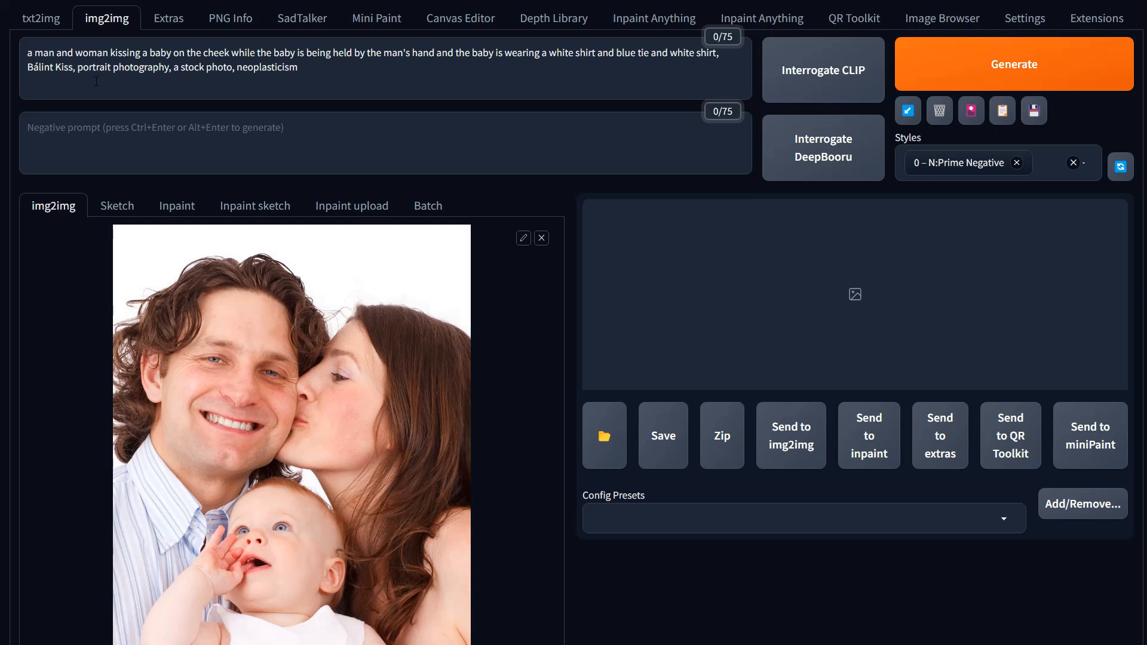
# Step: Replace the interrogated prompt with "family portrait, man with brown hair and "
pyautogui.click(321, 72)
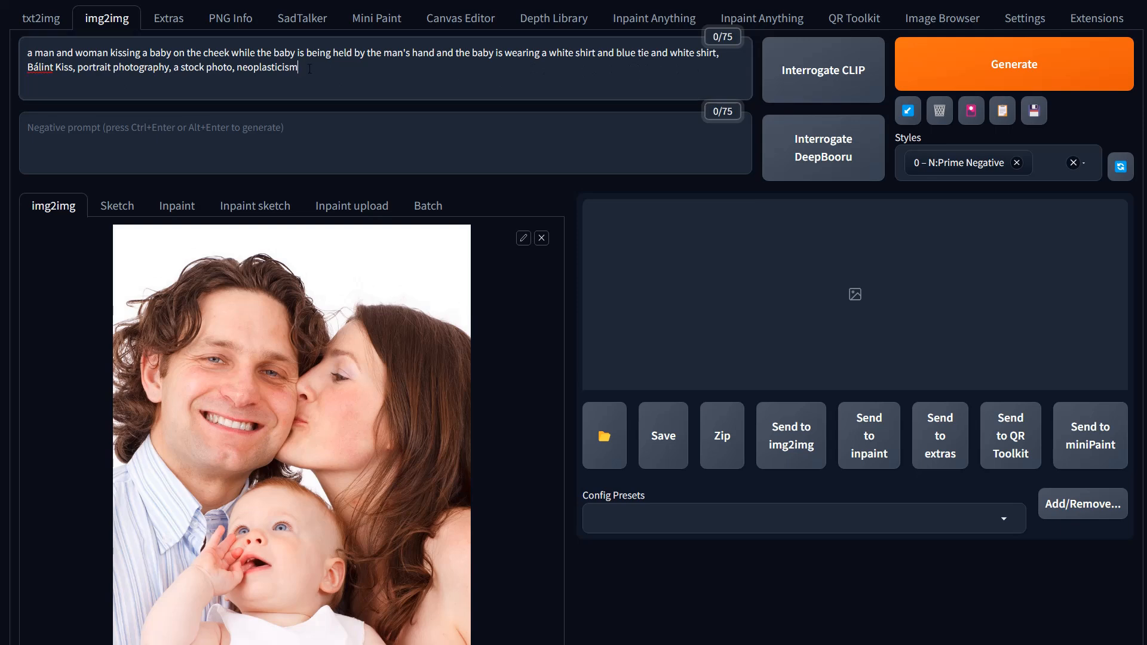
pyautogui.moveTo(351, 79); pyautogui.dragTo(27, 53)
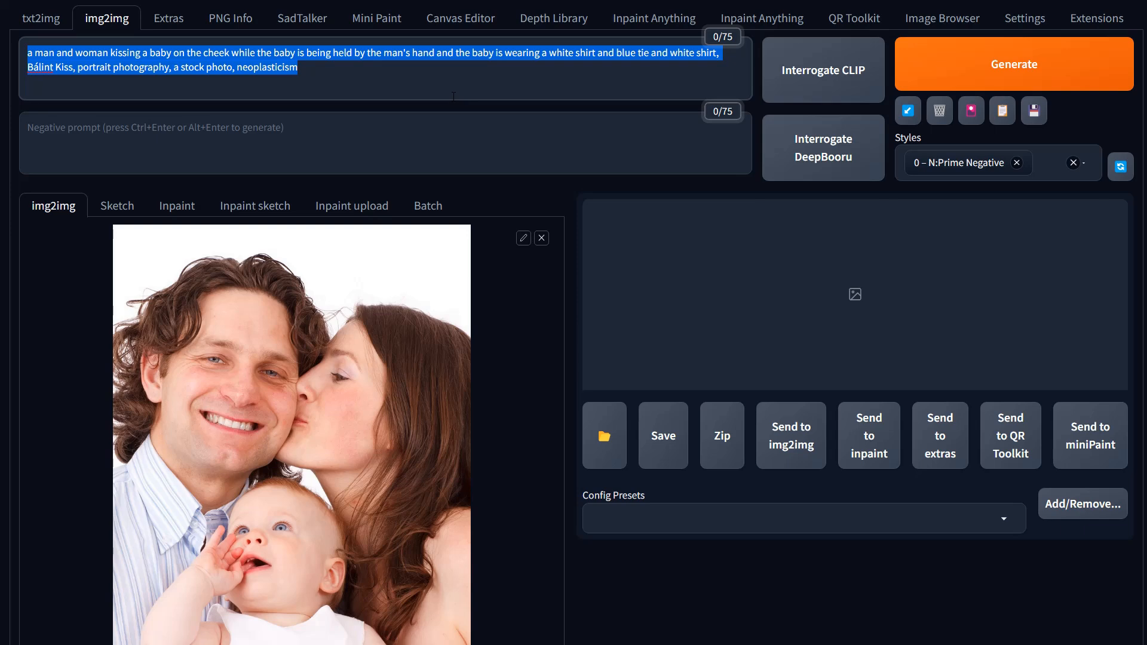
pyautogui.scroll(1, 91, 21)
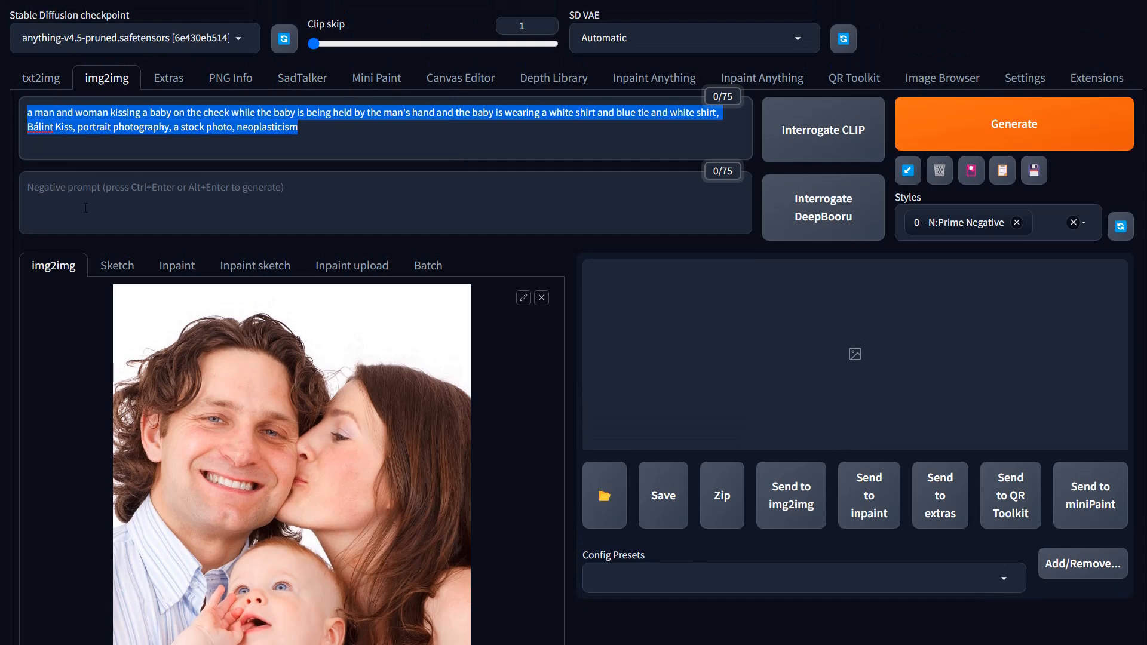
pyautogui.moveTo(319, 136); pyautogui.dragTo(25, 104)
pyautogui.write('family po')
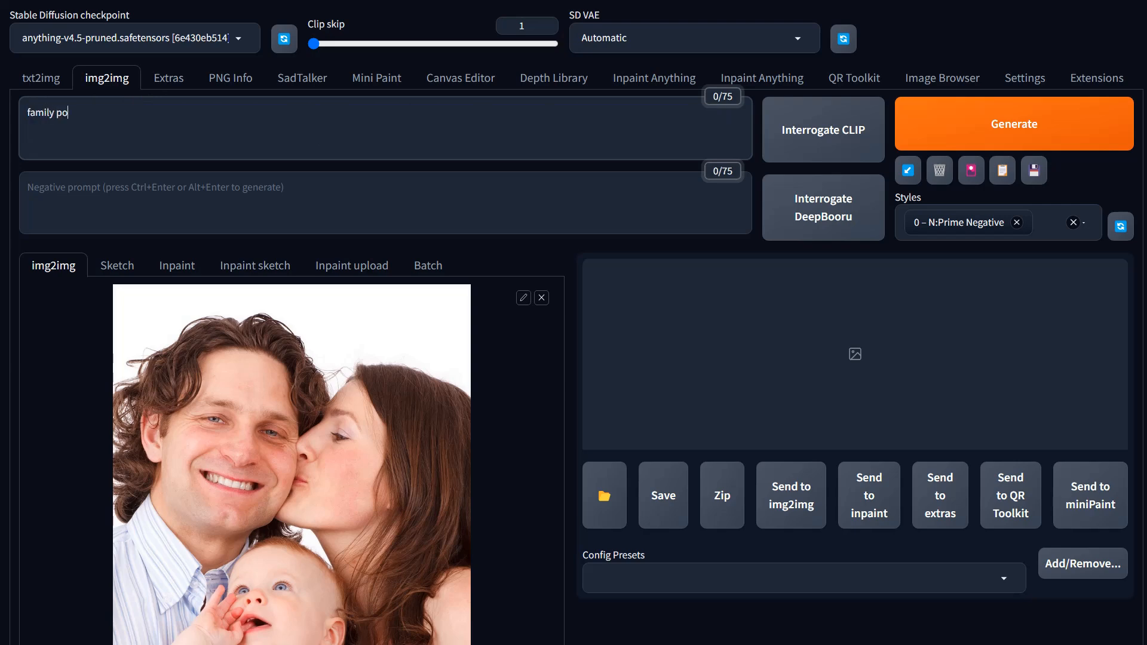
pyautogui.write('rtrait, man')
pyautogui.press('BackSpace')
pyautogui.press('BackSpace')
pyautogui.press('BackSpace')
pyautogui.write('one man, one')
pyautogui.press('BackSpace')
pyautogui.press('BackSpace')
pyautogui.press('BackSpace')
pyautogui.press('BackSpace')
pyautogui.press('BackSpace')
pyautogui.press('BackSpace')
pyautogui.press('BackSpace')
pyautogui.press('BackSpace')
pyautogui.press('BackSpace')
pyautogui.press('BackSpace')
pyautogui.write('mane with')
pyautogui.press('BackSpace')
pyautogui.press('BackSpace')
pyautogui.press('BackSpace')
pyautogui.press('BackSpace')
pyautogui.press('BackSpace')
pyautogui.press('BackSpace')
pyautogui.press('BackSpace')
pyautogui.write('with brwon')
pyautogui.press('BackSpace')
pyautogui.press('BackSpace')
pyautogui.press('BackSpace')
pyautogui.write('own hair and ')
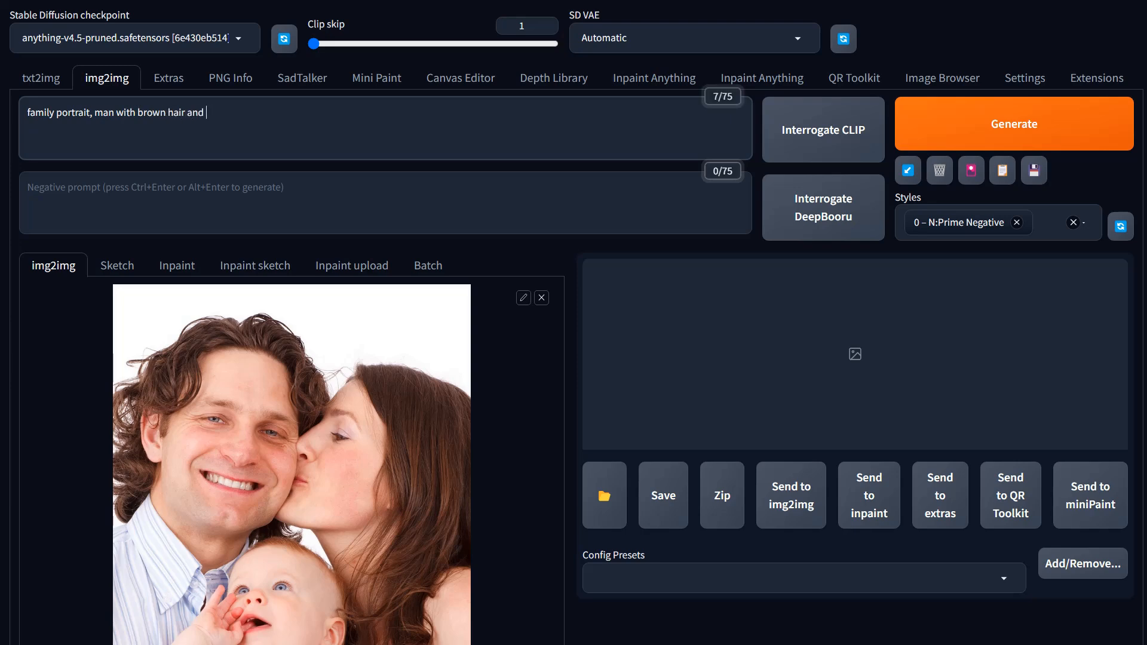
pyautogui.write('bu')
# Step: Continue the prompt with "blue eyes, woman with brown hair kissing man, baby with brown hair and blue eyes."
pyautogui.press('BackSpace')
pyautogui.write('lue eyes, woman with brown ')
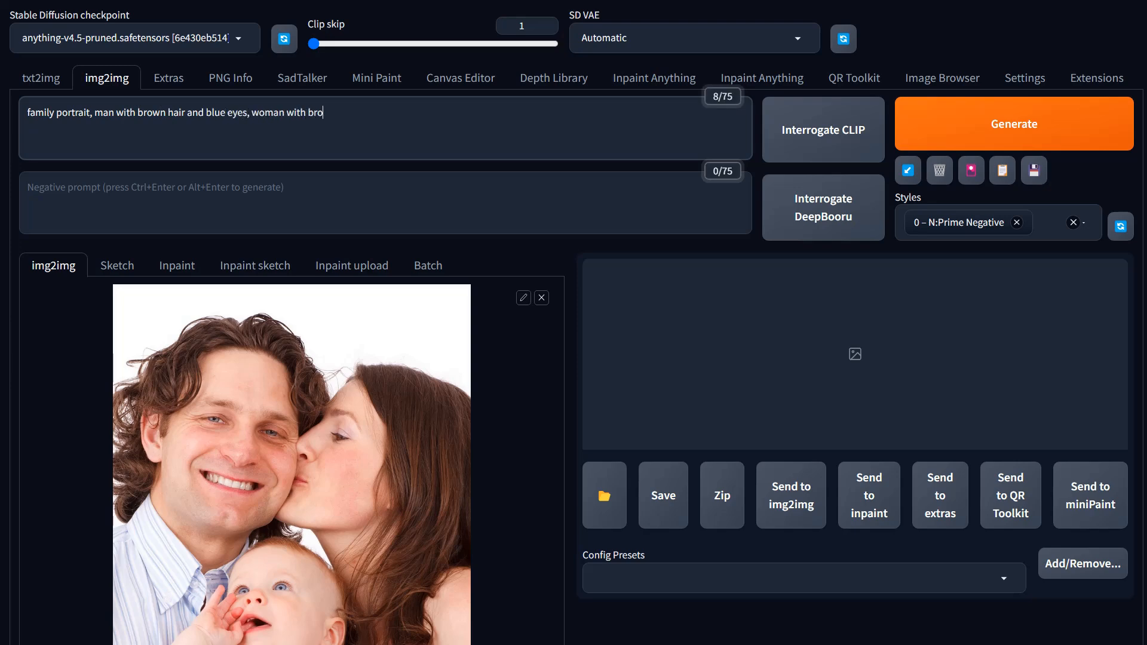
pyautogui.write('hair ki')
pyautogui.press('BackSpace')
pyautogui.press('BackSpace')
pyautogui.press('BackSpace')
pyautogui.write('kissing man,')
pyautogui.write('bab')
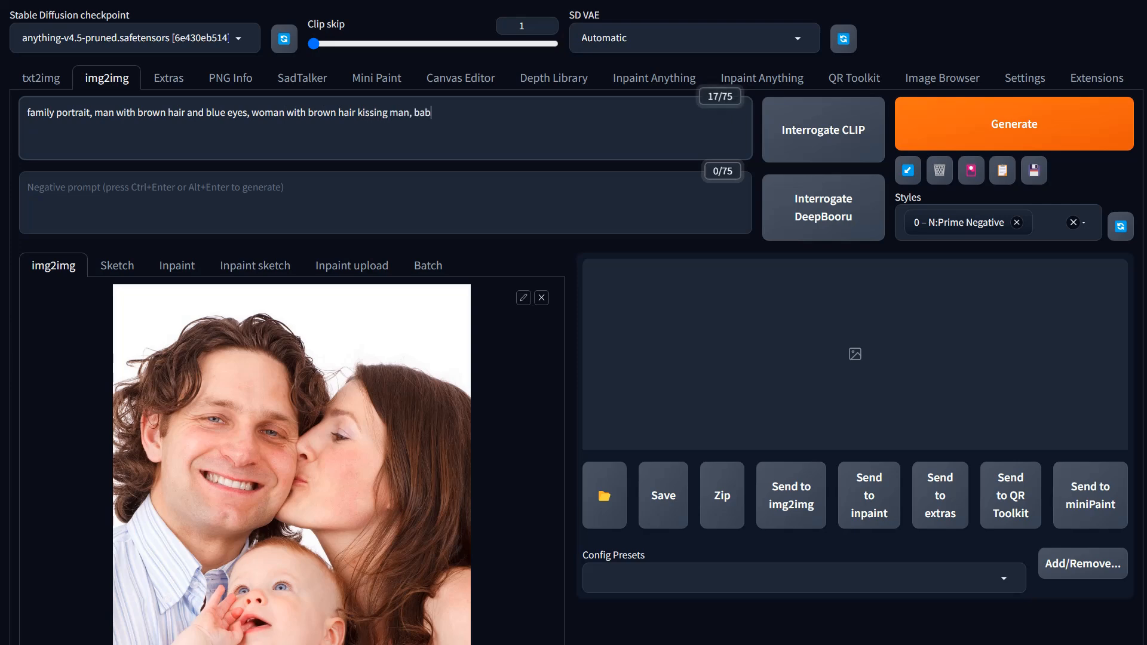
pyautogui.write('y with brown hair and blue eyes')
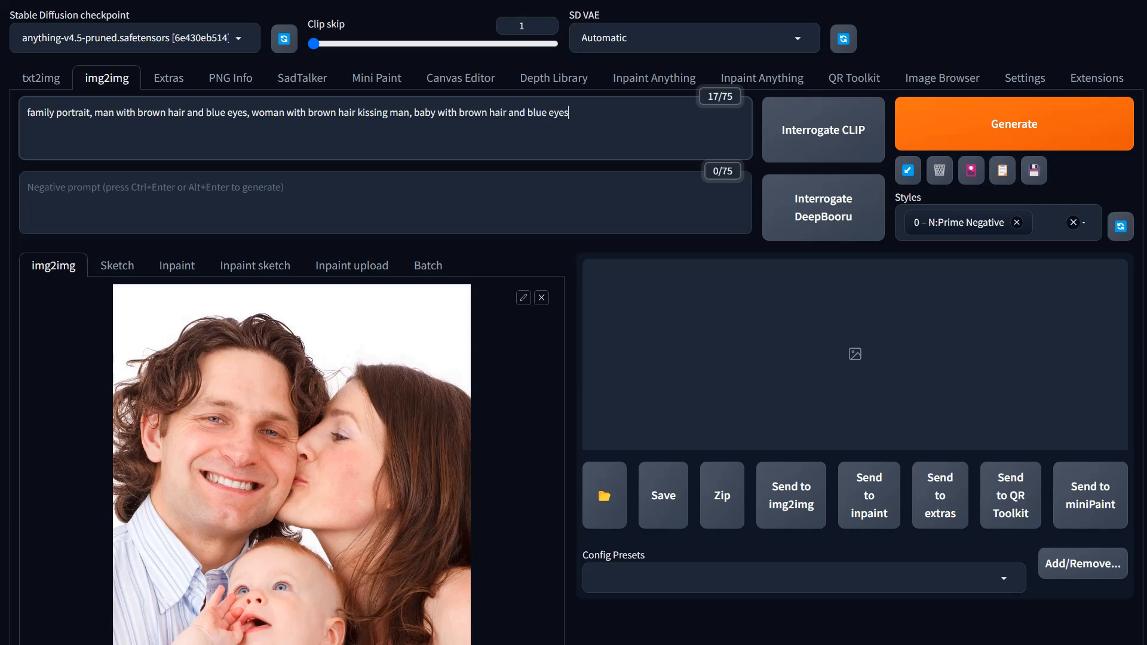
pyautogui.write('.')
# Step: Insert "wearing white shirt" after the man's blue eyes in the prompt
pyautogui.click(248, 112)
pyautogui.write('wearing ')
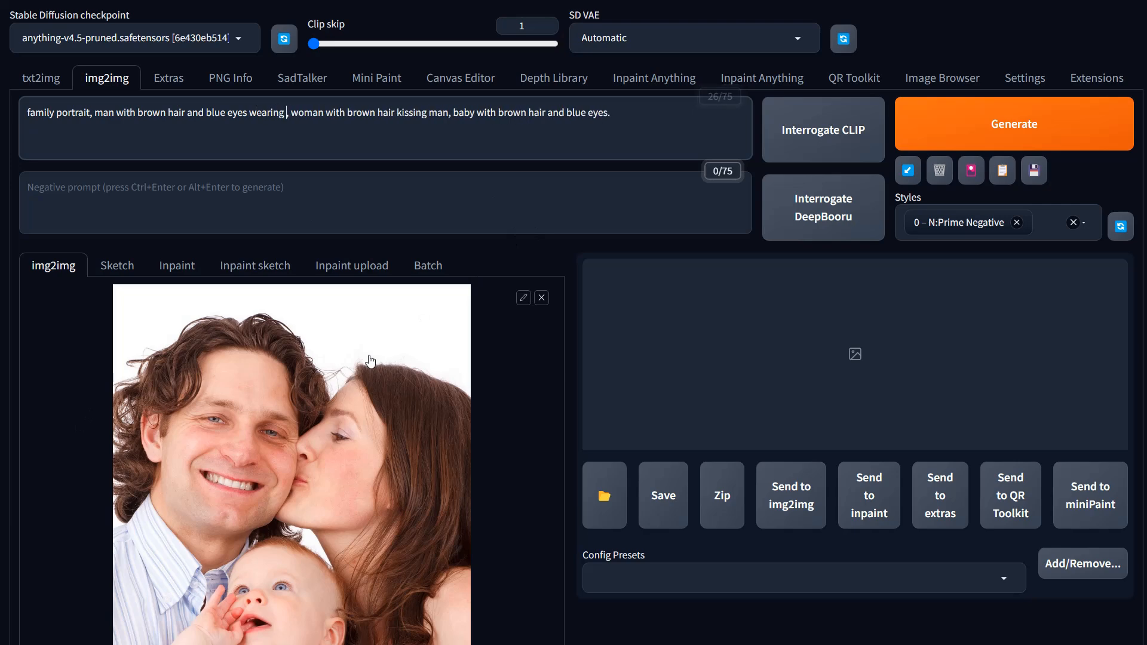
pyautogui.write('white')
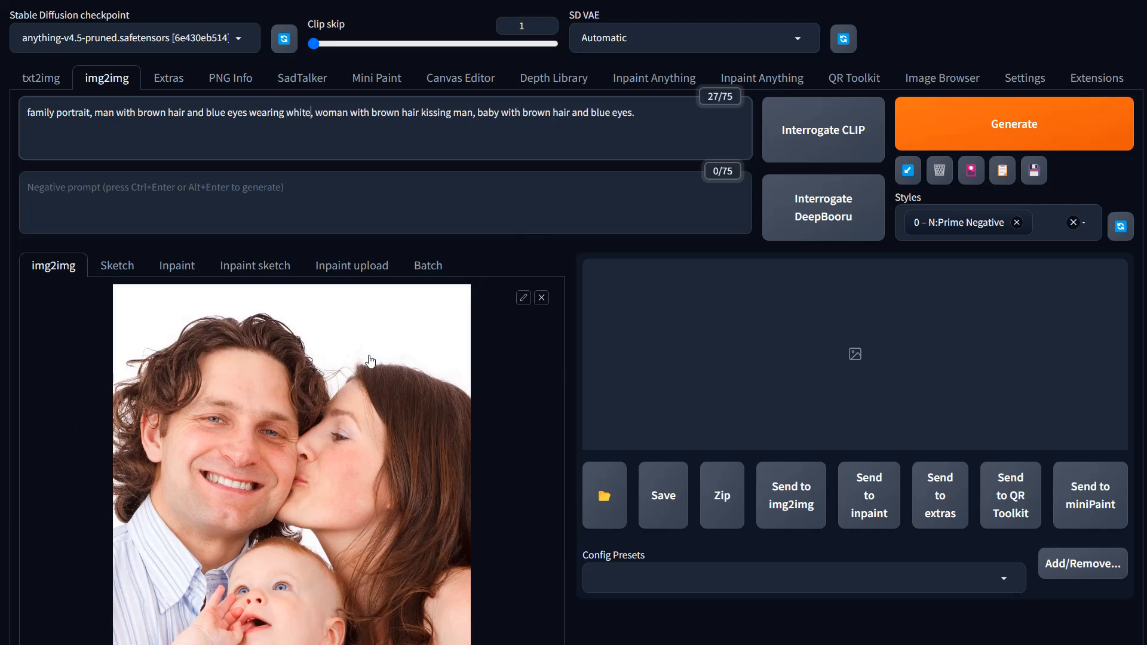
pyautogui.write(' shirt')
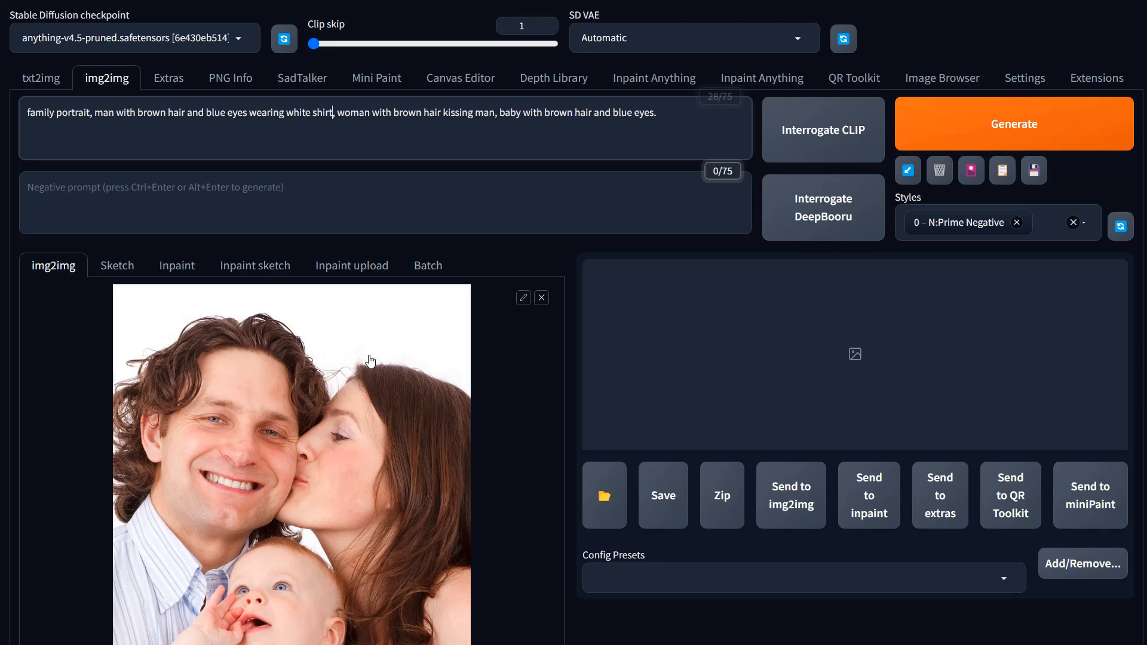
# Step: Insert "wearing white shirt" after the woman's brown hair in the prompt
pyautogui.scroll(-2, 371, 360)
pyautogui.scroll(2, 385, 101)
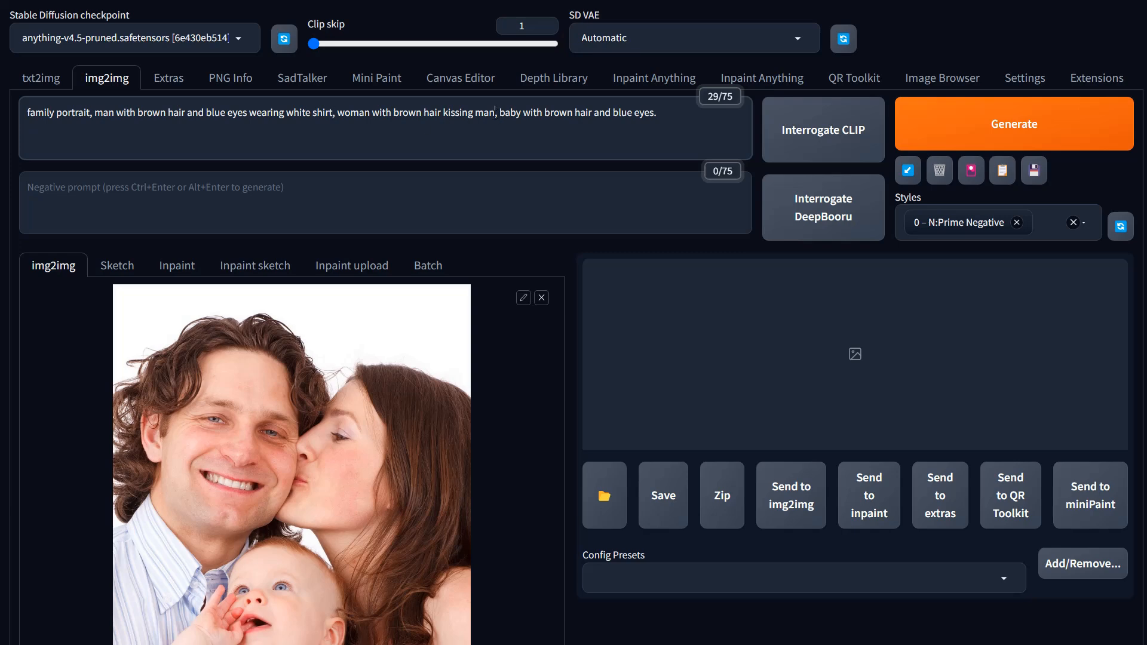
pyautogui.click(443, 114)
pyautogui.write('wearing white shirt,')
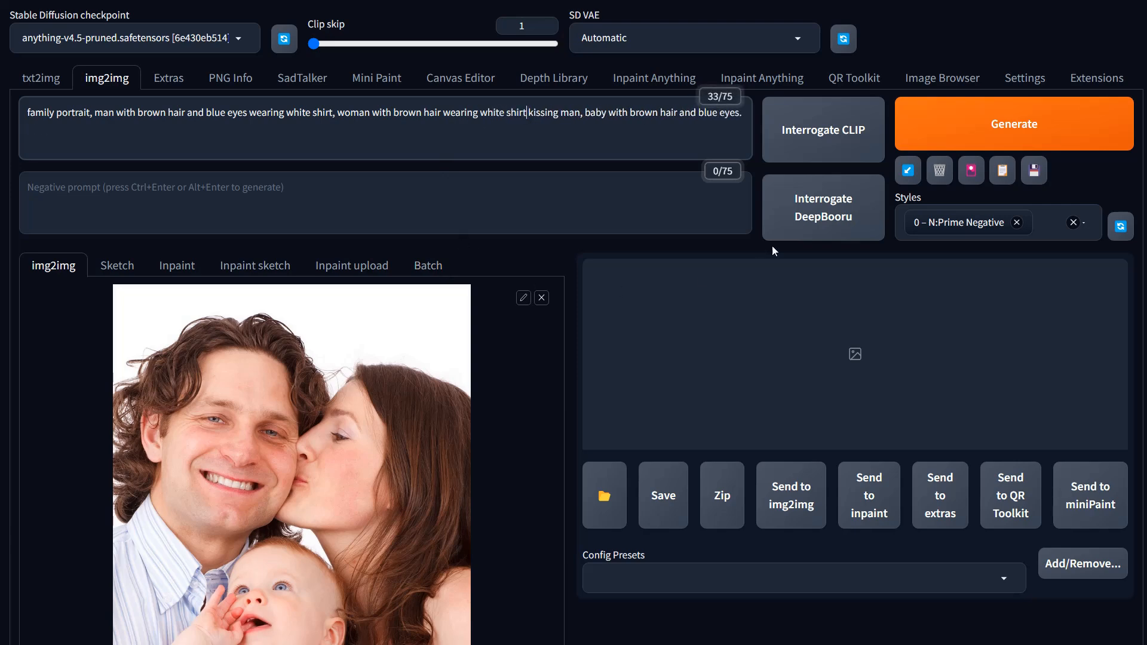
pyautogui.write(' woman with brown hair wearing white')
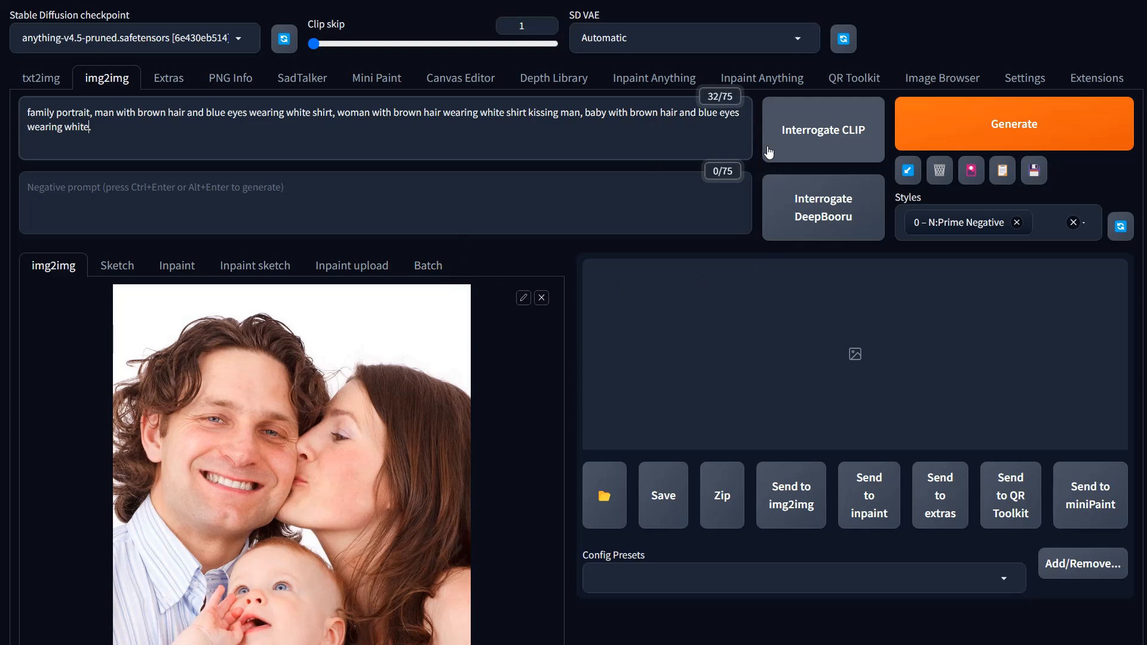
# Step: Append "wearing white shirt" after the baby's blue eyes at the end of the prompt
pyautogui.scroll(-6, 824, 222)
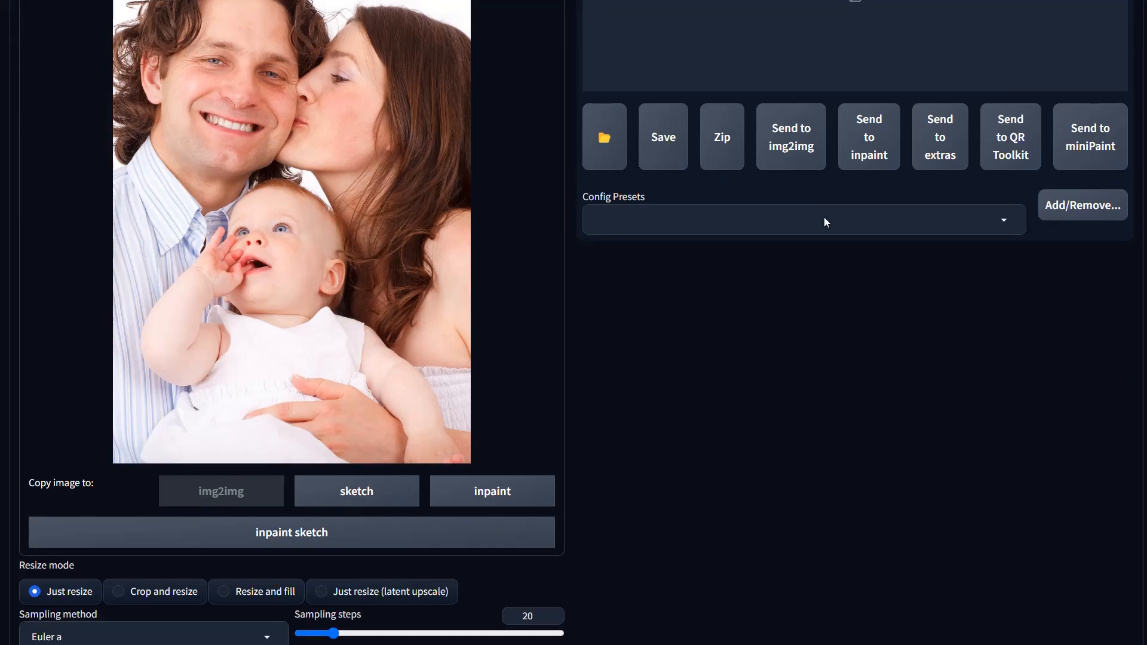
pyautogui.scroll(5, 824, 222)
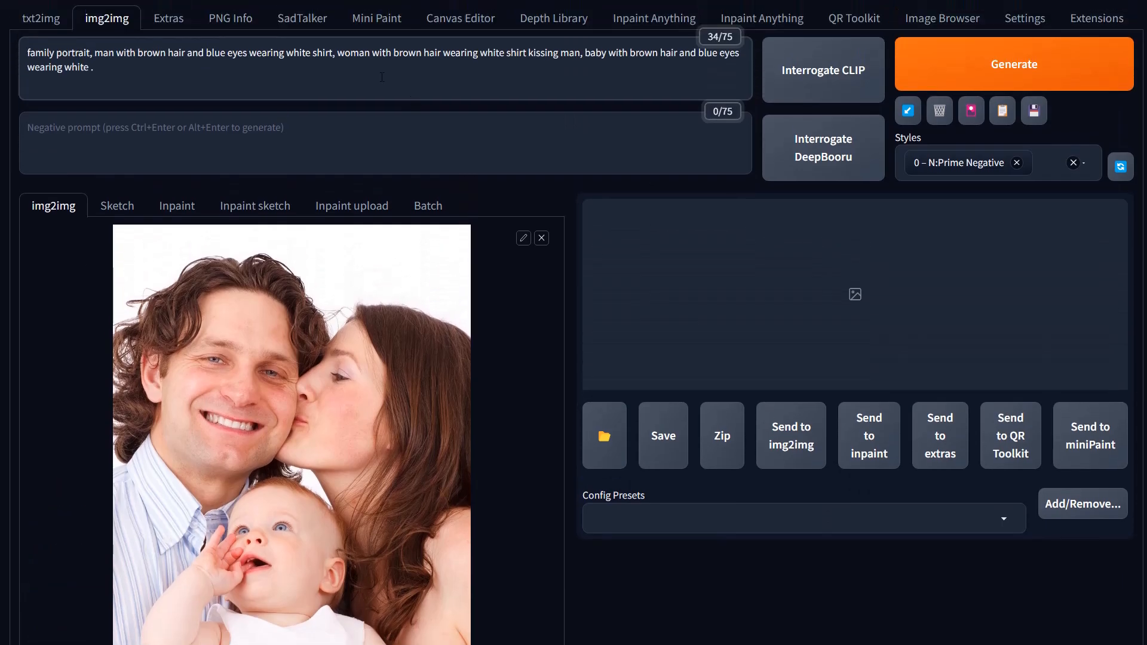
pyautogui.write('shirt')
# Step: Lower the ControlNet unit's Control Weight to 0.75
pyautogui.scroll(-12, 291, 386)
pyautogui.scroll(-4, 289, 386)
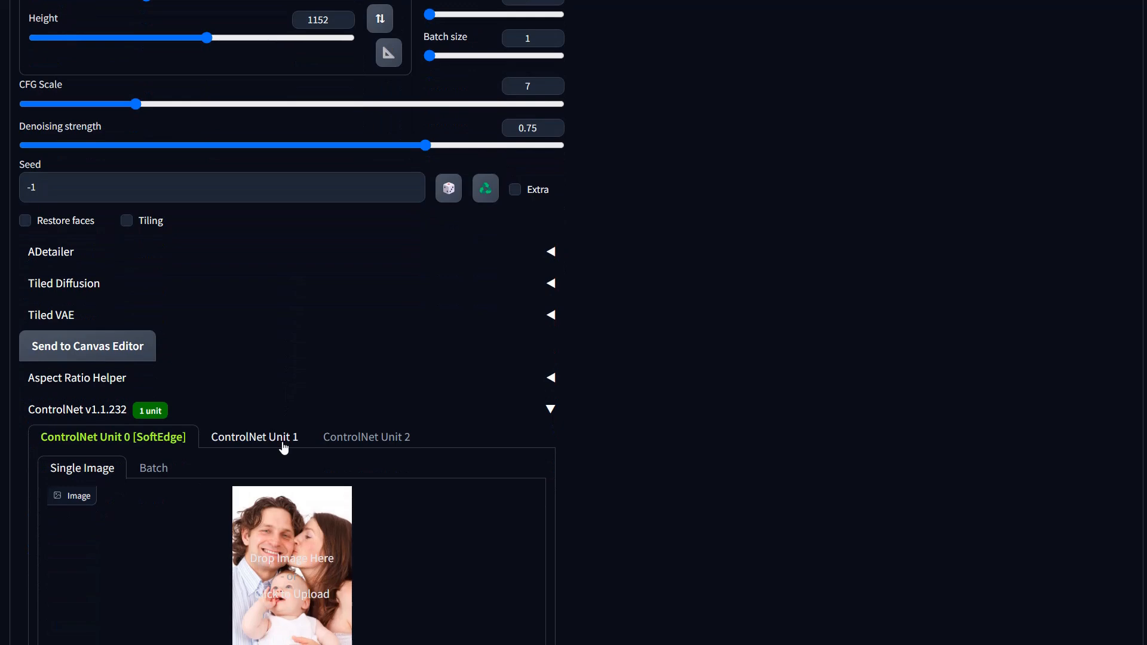
pyautogui.scroll(-8, 283, 448)
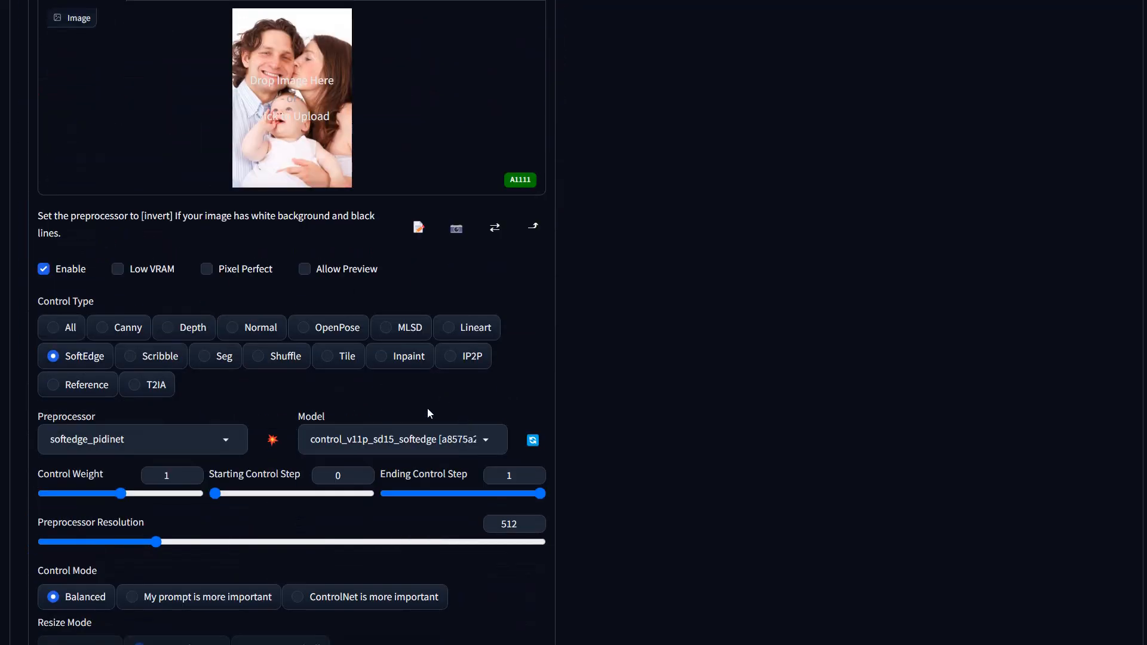
pyautogui.scroll(-3, 157, 391)
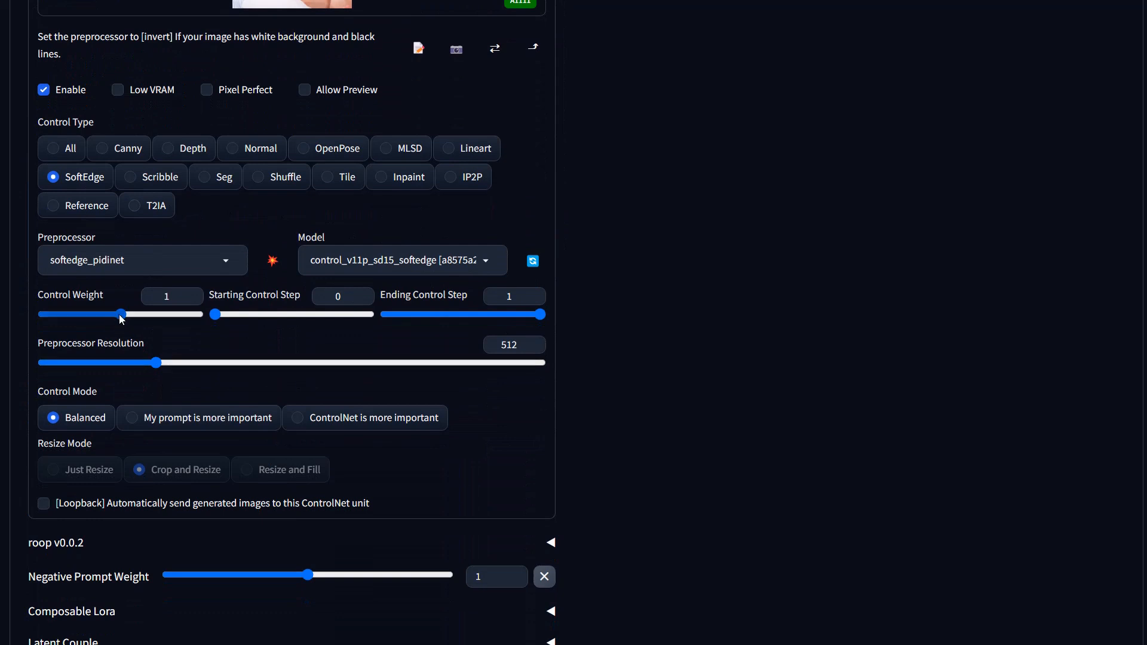
pyautogui.moveTo(120, 318)
pyautogui.mouseDown()
pyautogui.moveTo(91, 319)
pyautogui.moveTo(125, 320)
pyautogui.moveTo(102, 320)
pyautogui.mouseUp()
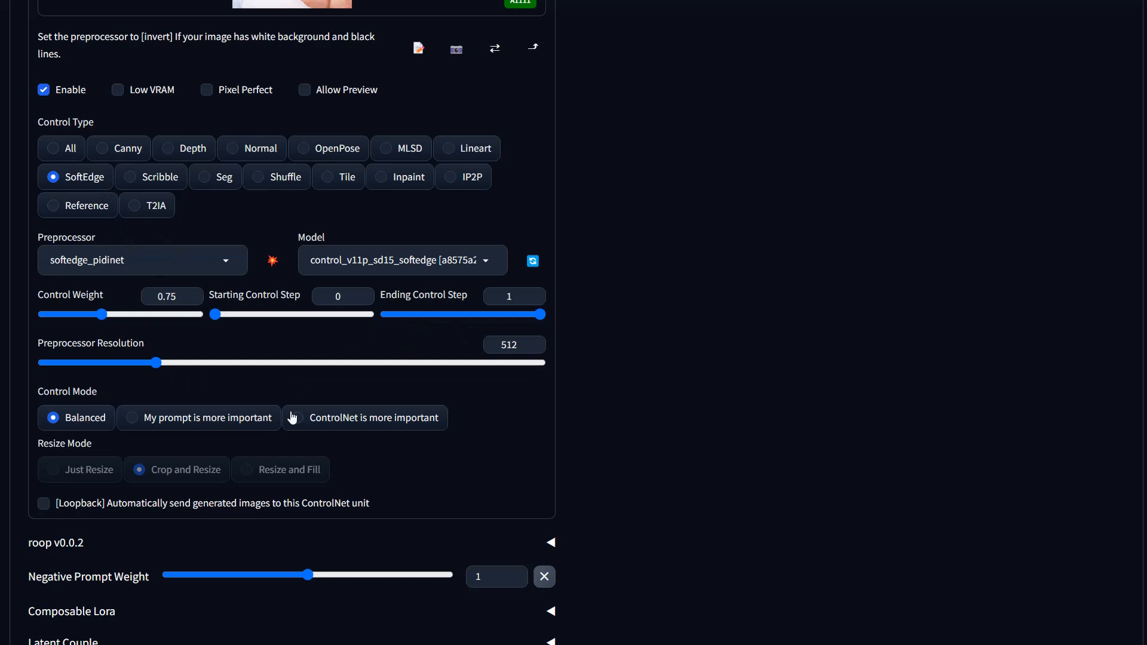
# Step: Choose the Loopback script and set its Loops to 6
pyautogui.scroll(15, 291, 418)
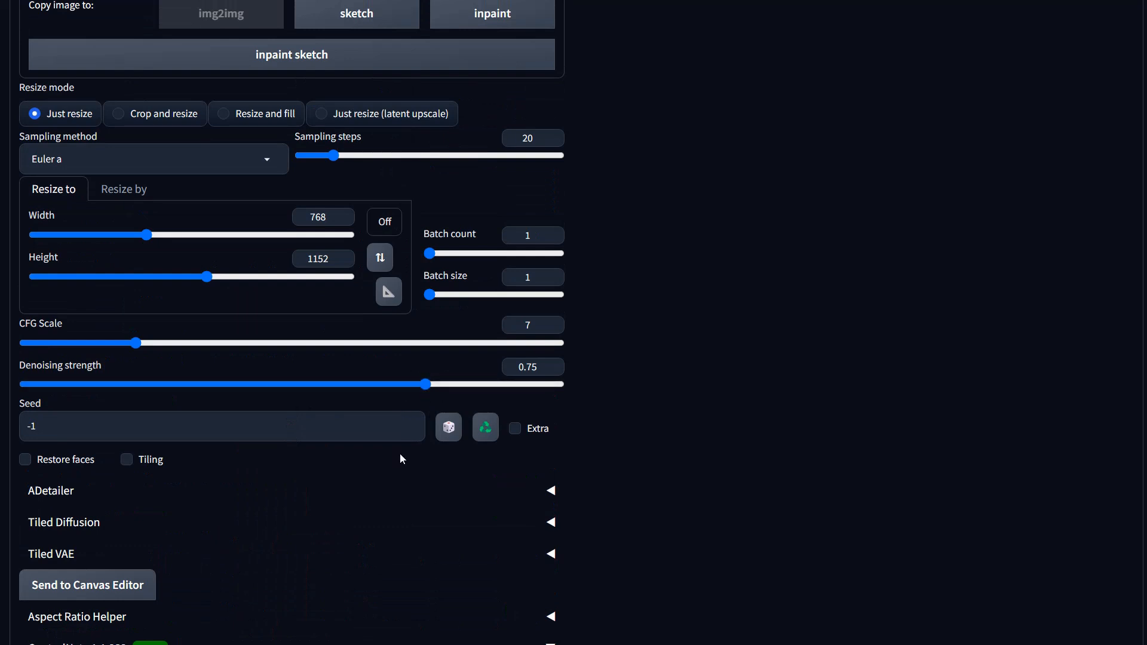
pyautogui.scroll(-15, 400, 459)
pyautogui.scroll(-2, 401, 455)
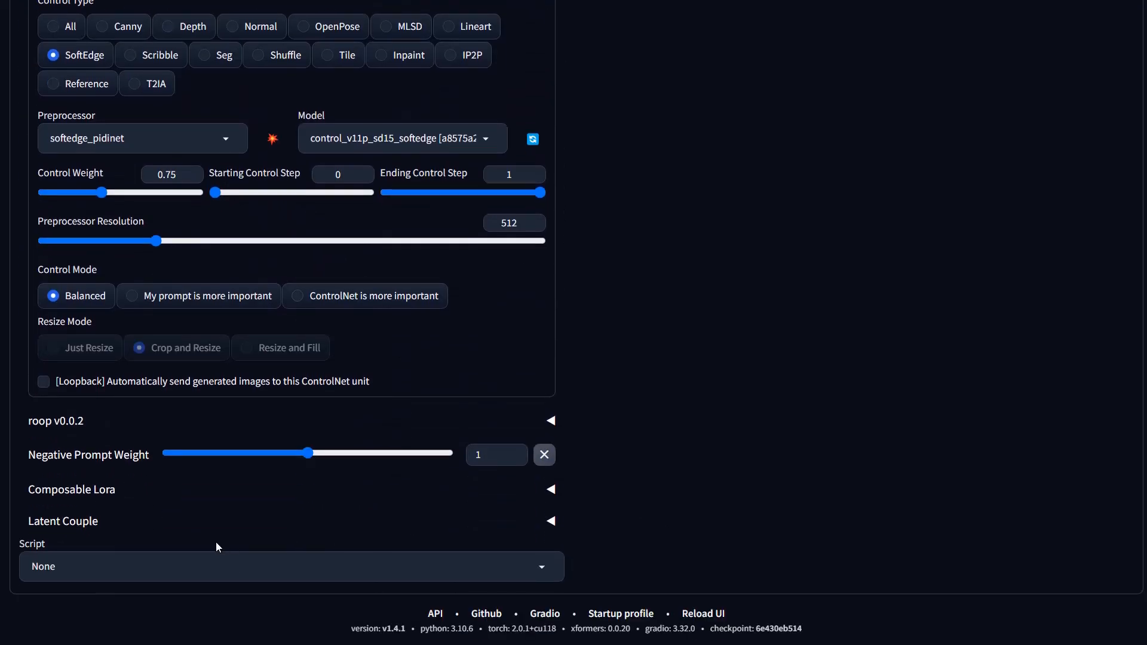
pyautogui.click(138, 577)
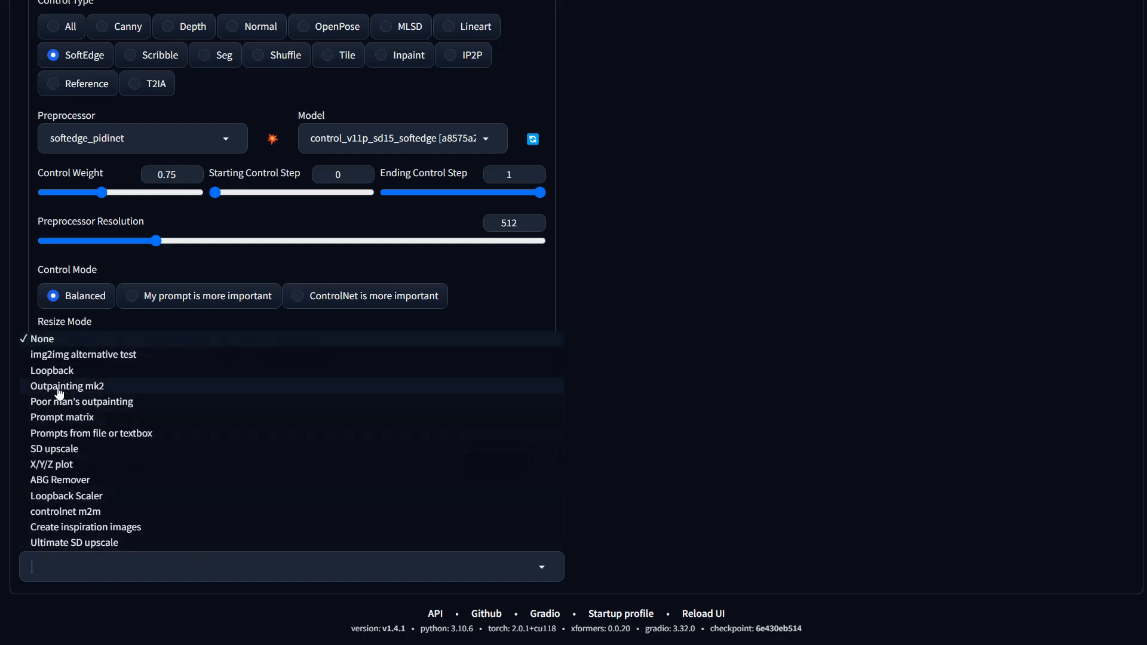
pyautogui.click(50, 372)
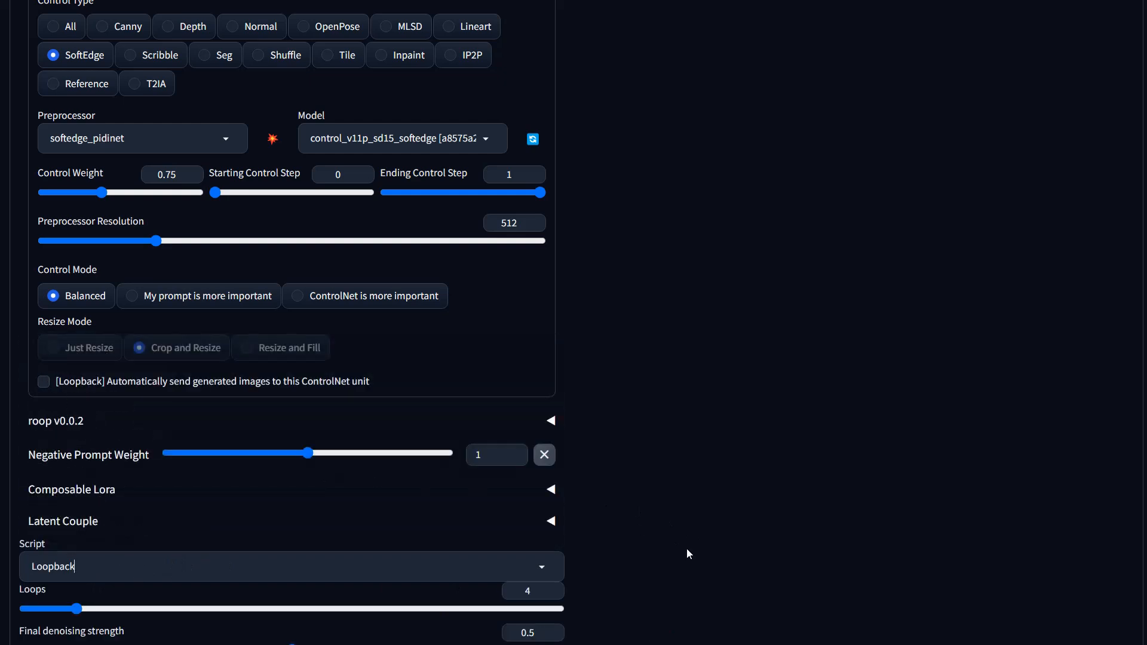
pyautogui.scroll(-3, 686, 549)
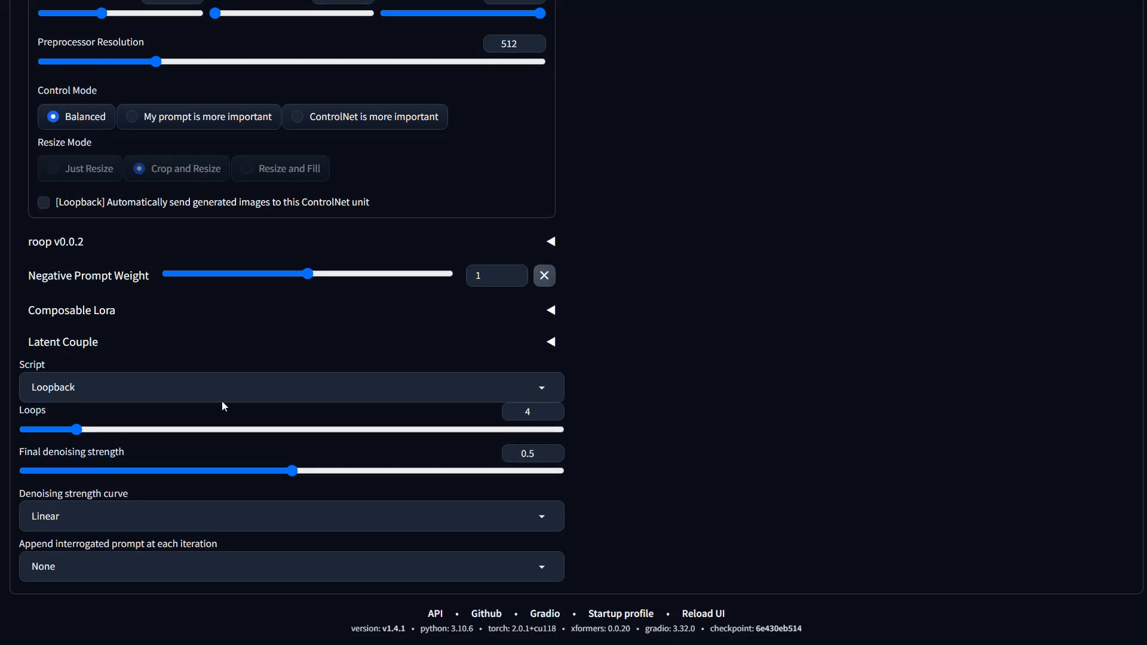
pyautogui.moveTo(81, 435)
pyautogui.mouseDown()
pyautogui.moveTo(108, 435)
pyautogui.moveTo(87, 439)
pyautogui.moveTo(96, 435)
pyautogui.mouseUp()
pyautogui.scroll(2, 343, 360)
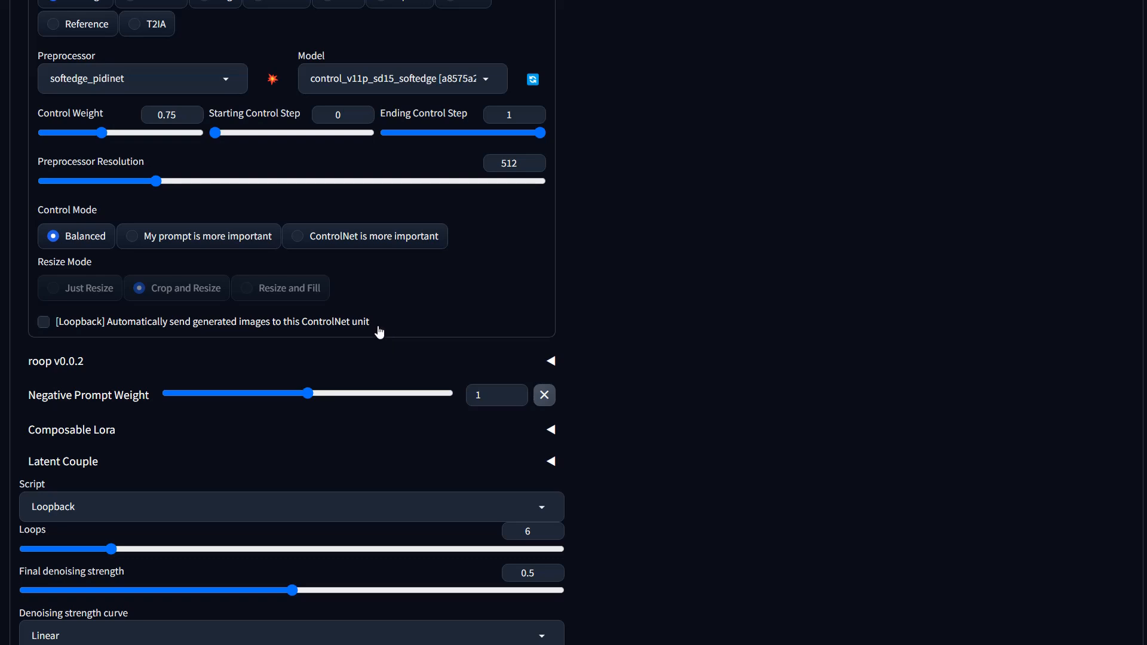
pyautogui.scroll(5, 451, 360)
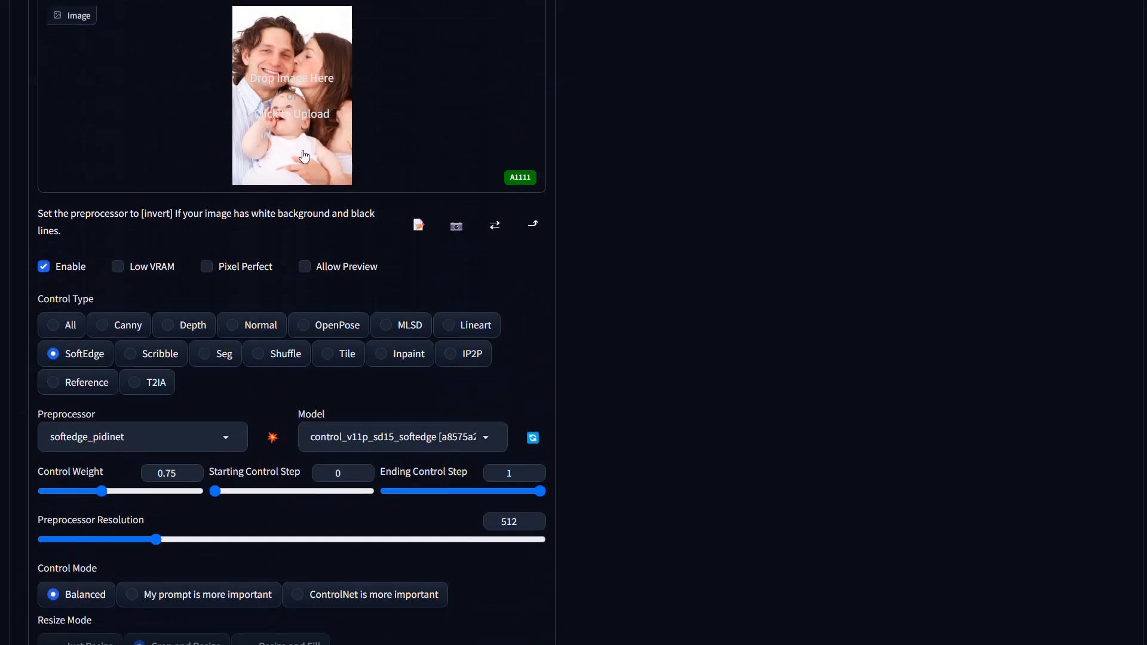
pyautogui.scroll(-7, 353, 380)
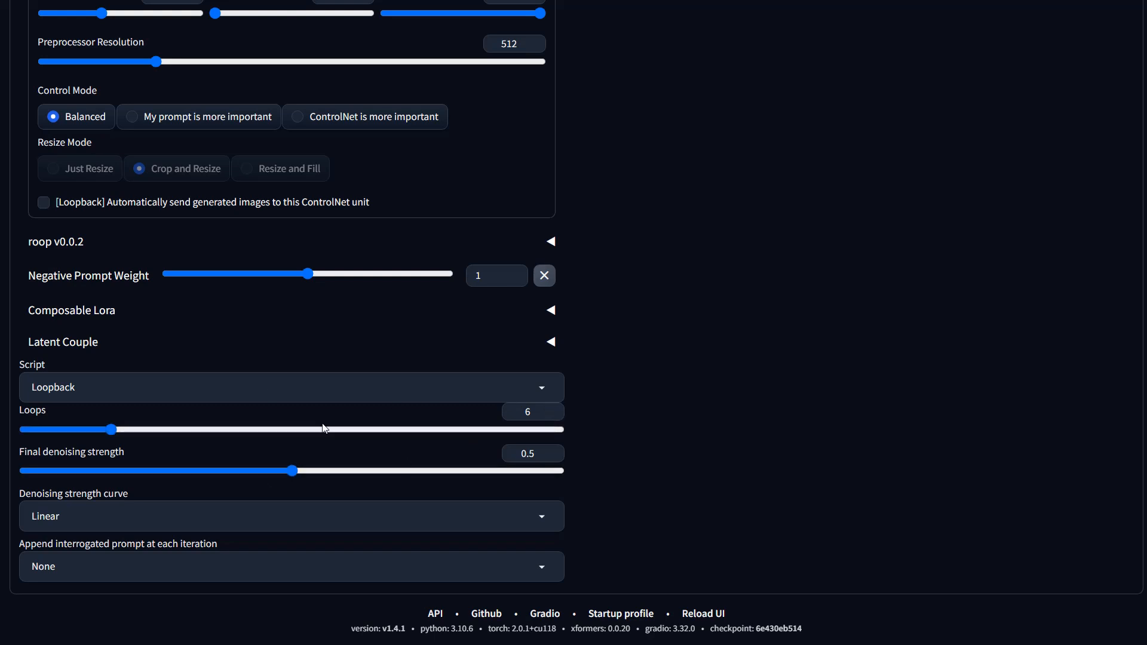
pyautogui.click(543, 523)
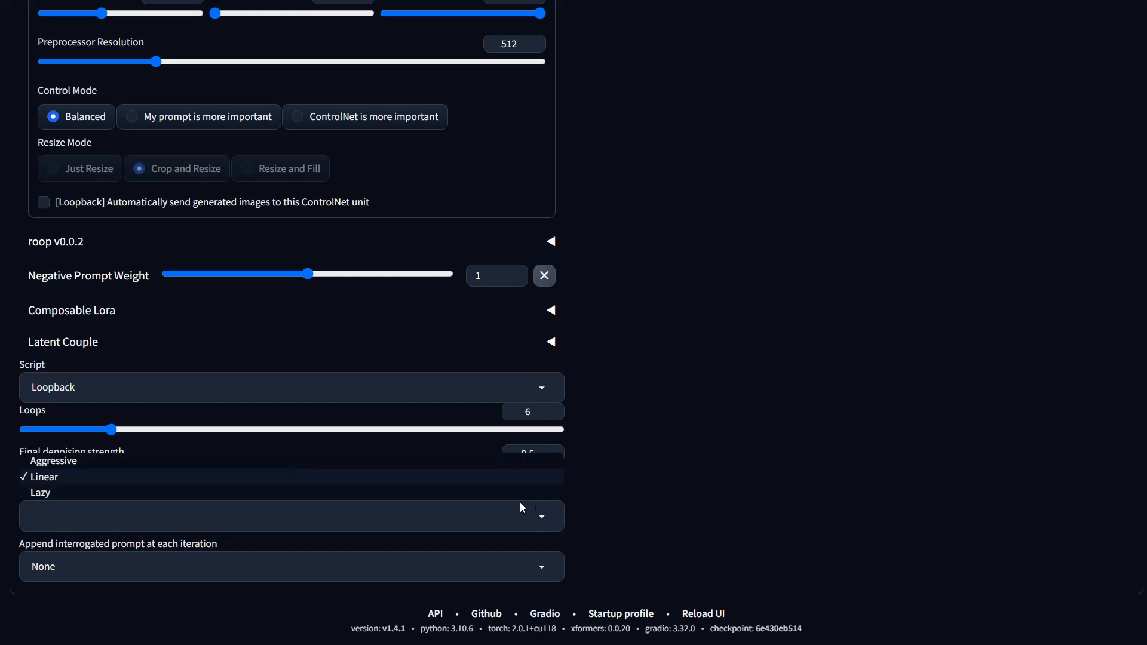
pyautogui.scroll(1, 540, 489)
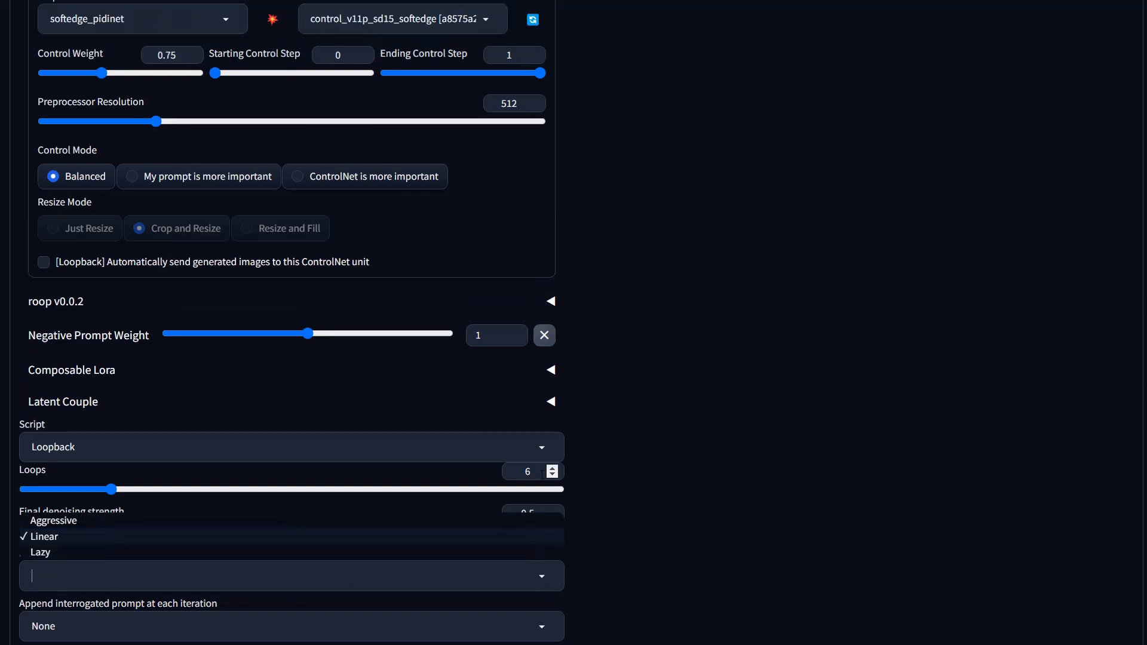
pyautogui.scroll(-1, 622, 495)
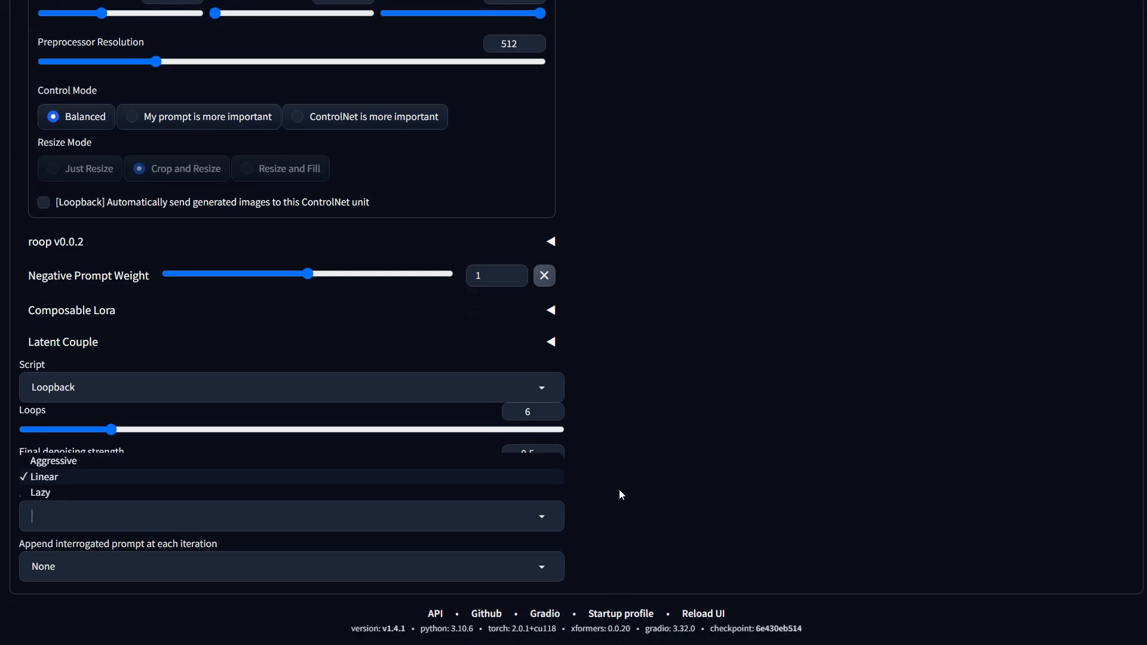
pyautogui.scroll(15, 598, 454)
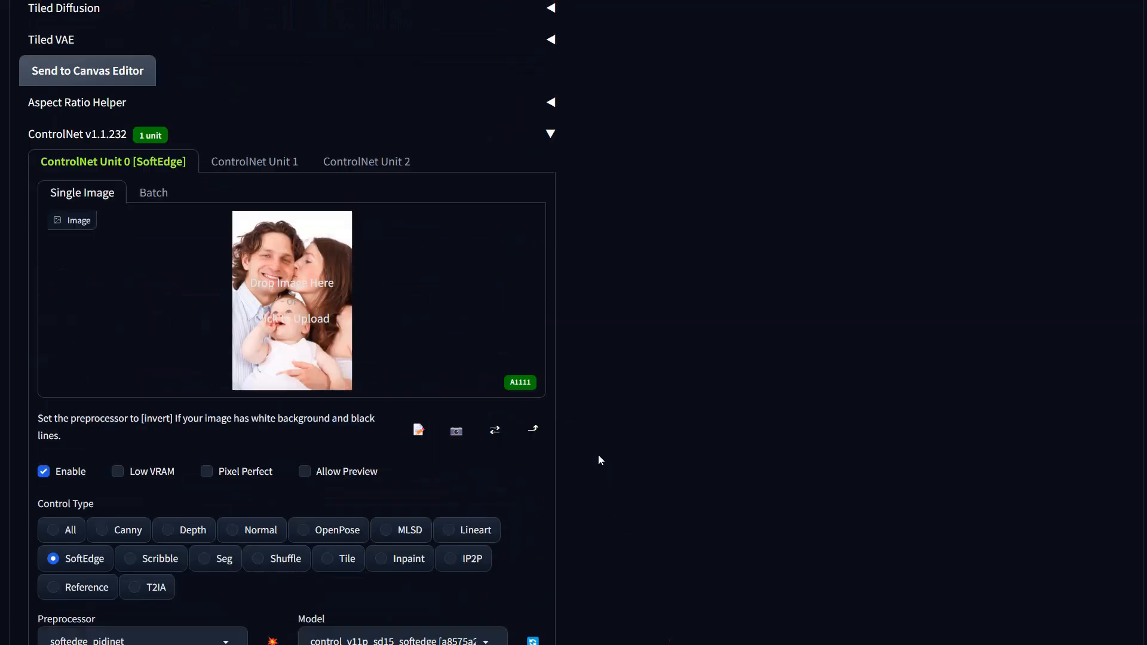
pyautogui.scroll(-15, 486, 354)
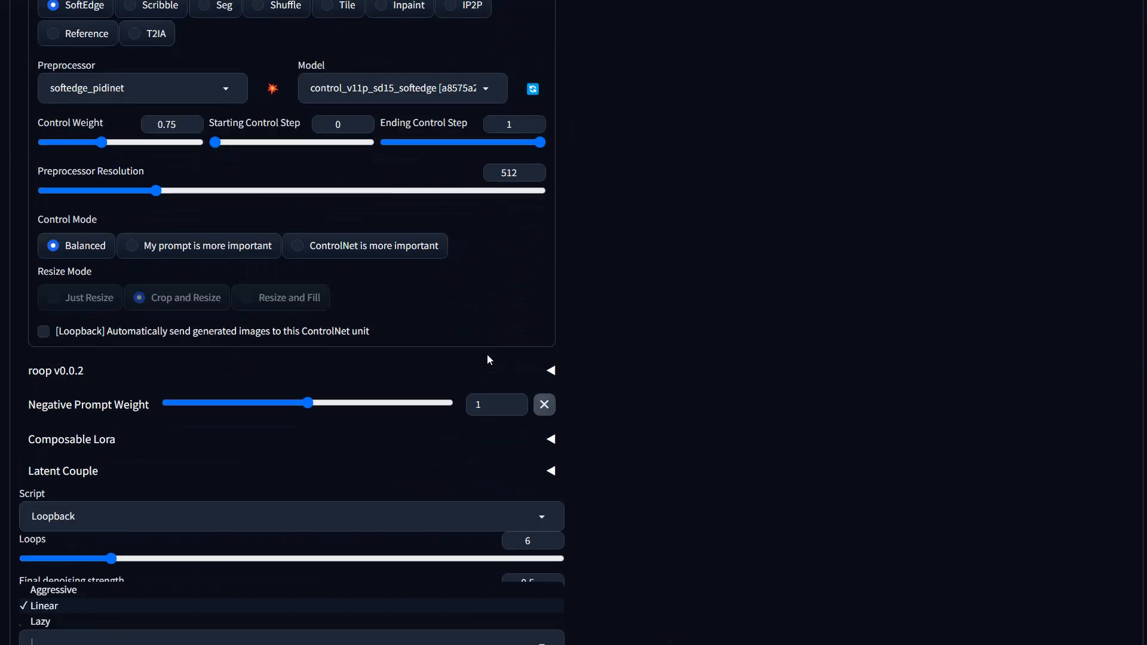
pyautogui.scroll(4, 490, 360)
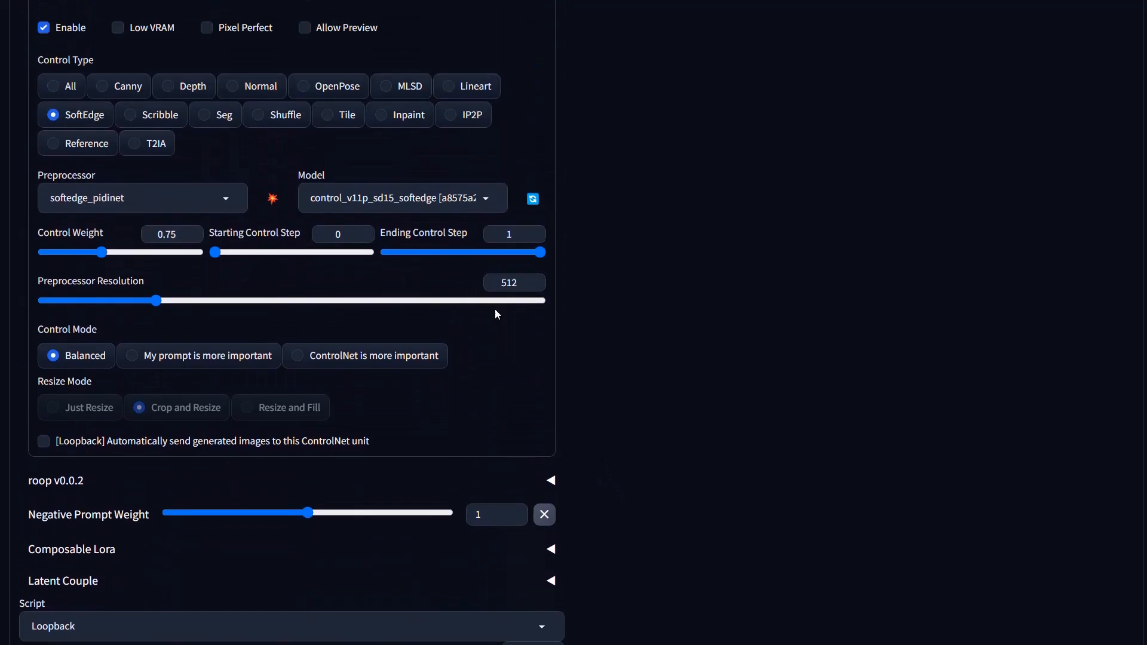
pyautogui.scroll(-4, 433, 476)
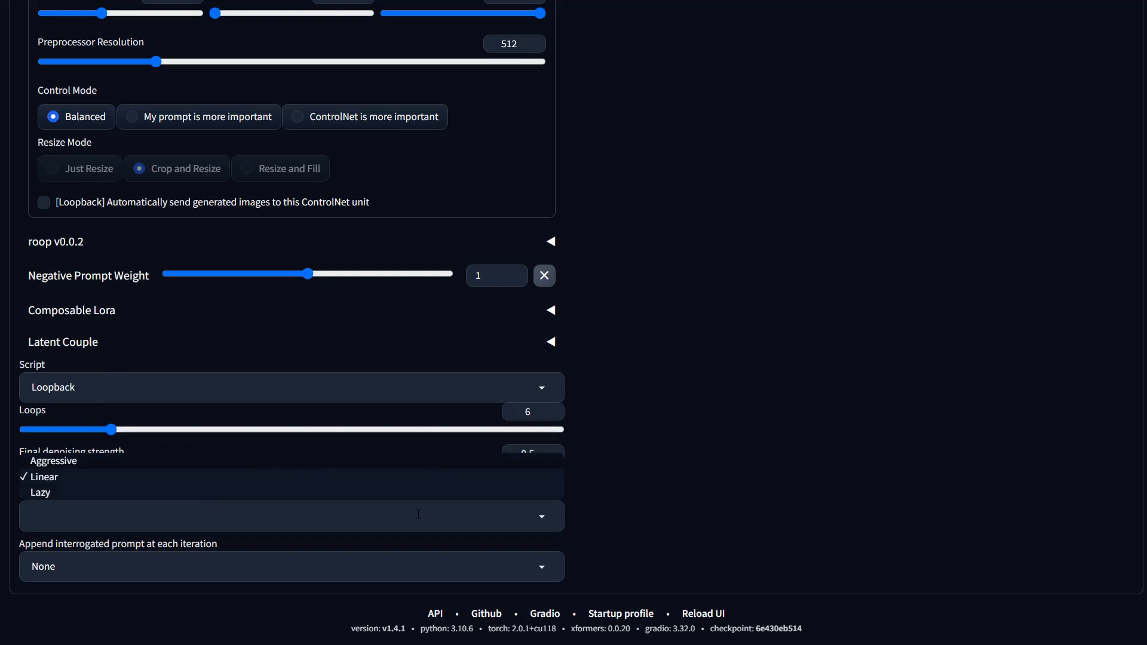
pyautogui.click(208, 505)
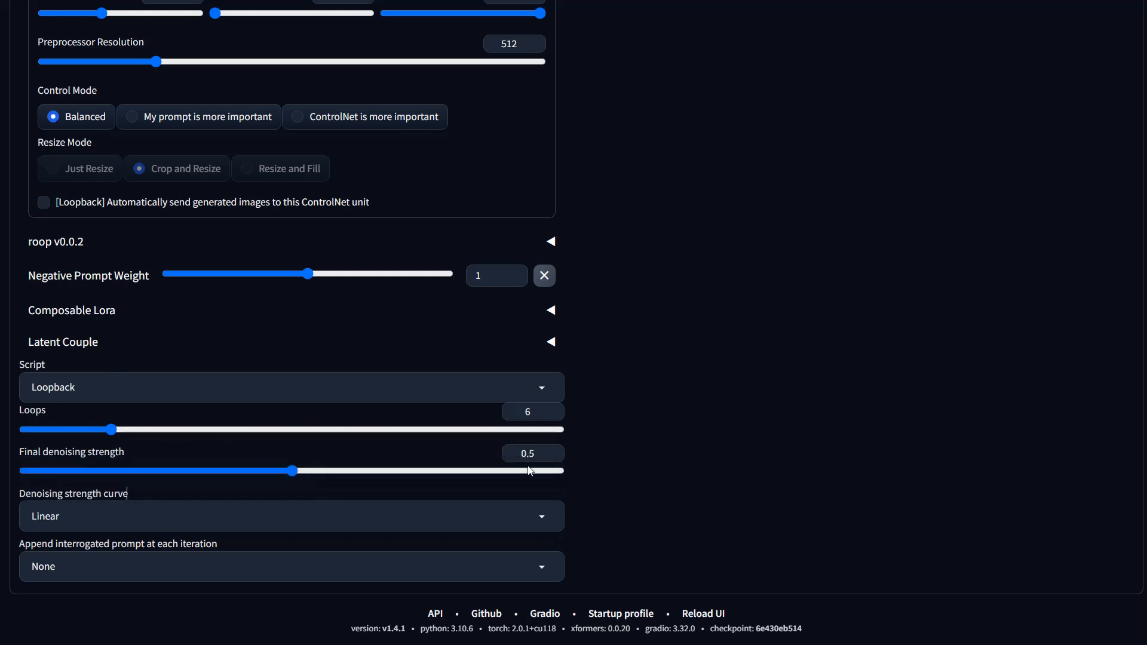
# Step: Set the Loopback denoising strength curve to Aggressive
pyautogui.rightClick(680, 495)
pyautogui.click(531, 413)
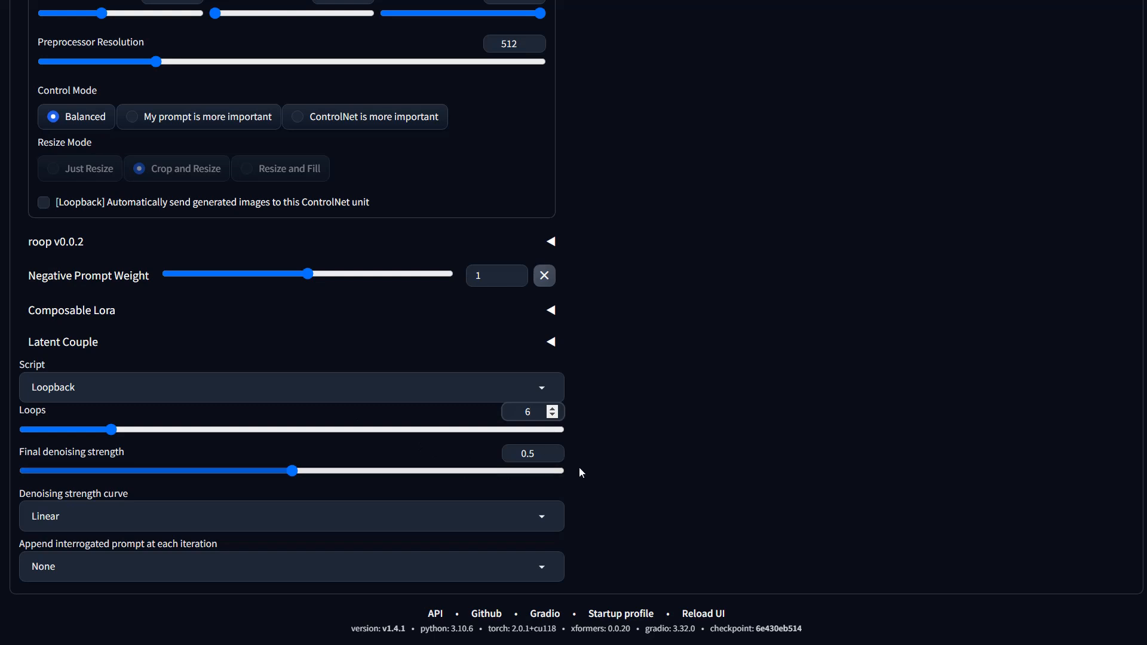
pyautogui.click(551, 520)
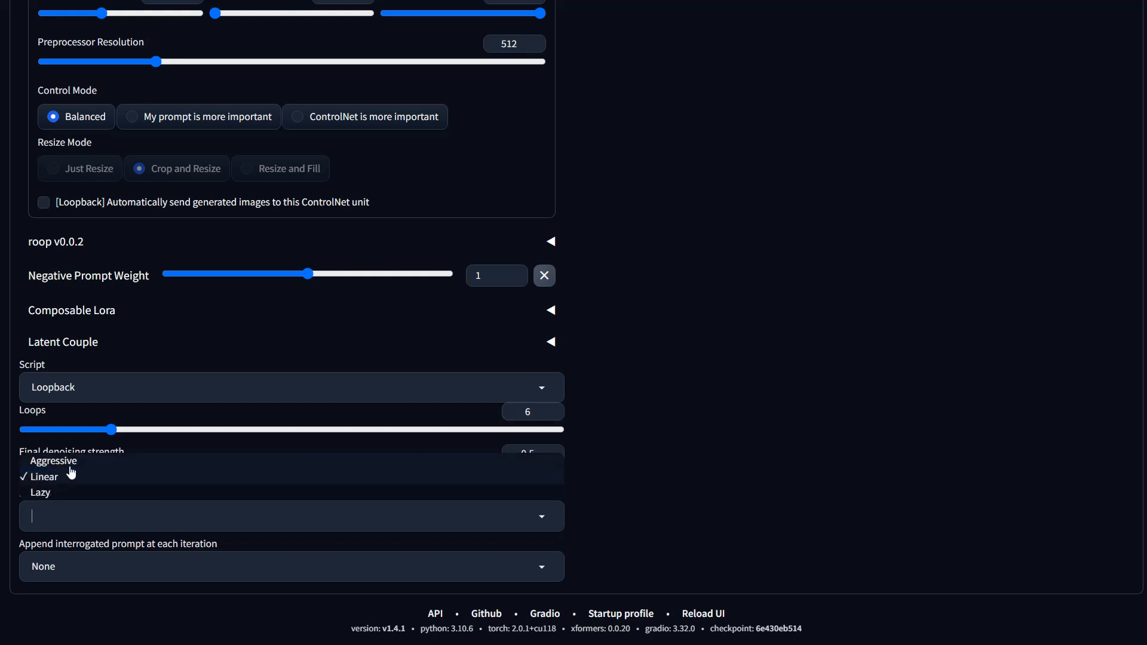
pyautogui.click(645, 478)
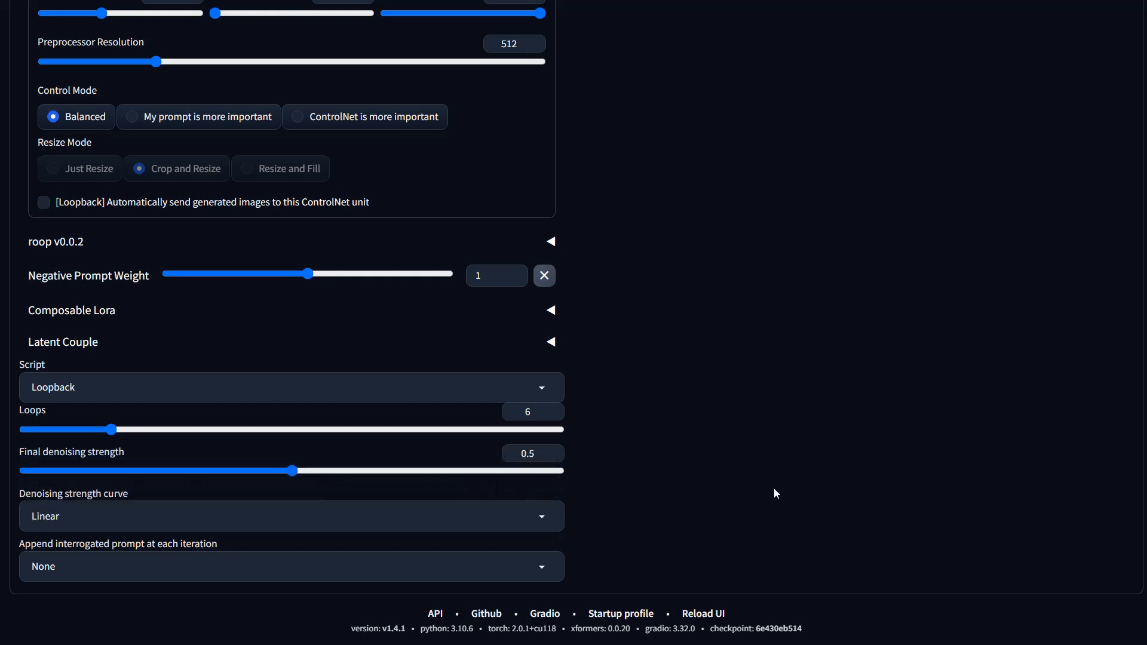
pyautogui.click(548, 518)
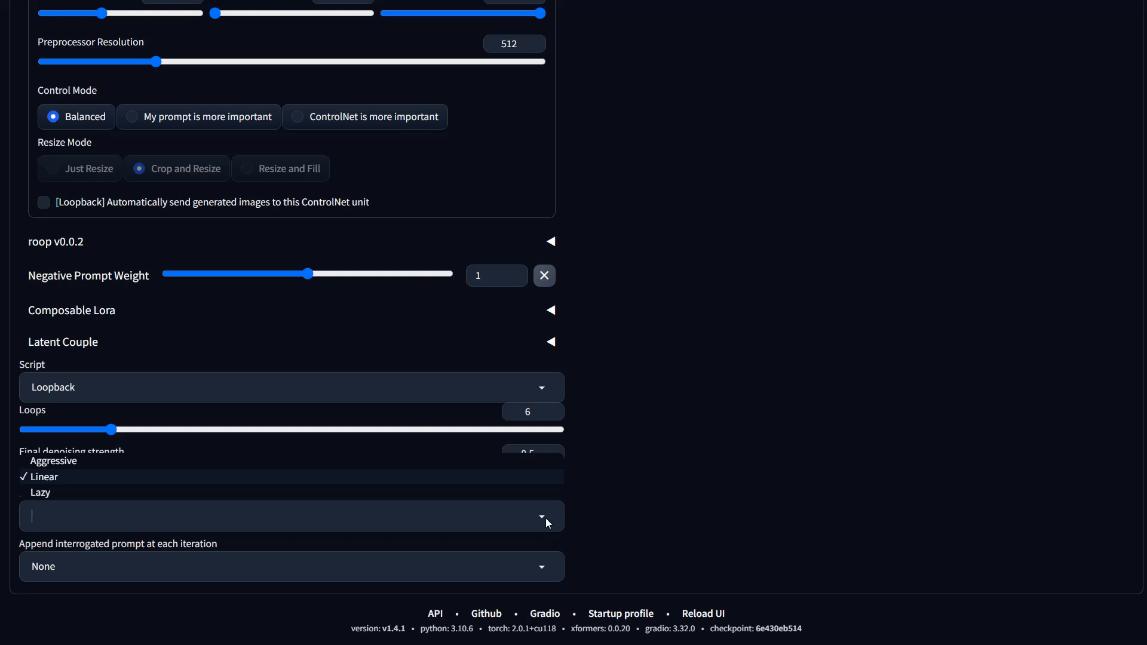
pyautogui.click(43, 461)
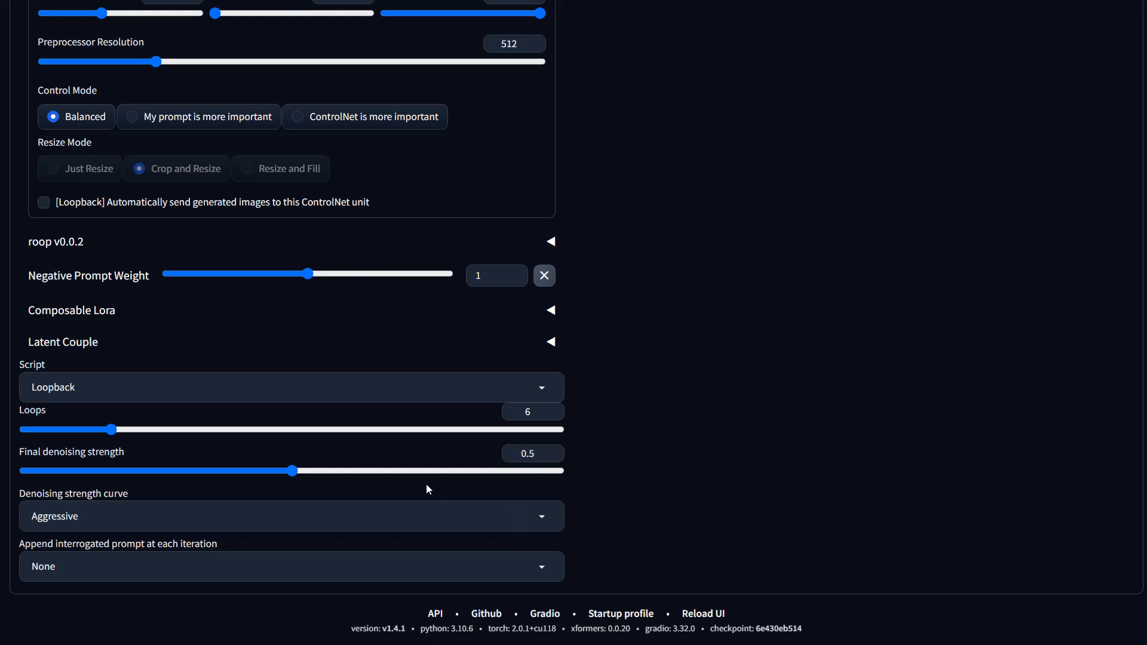
pyautogui.click(546, 517)
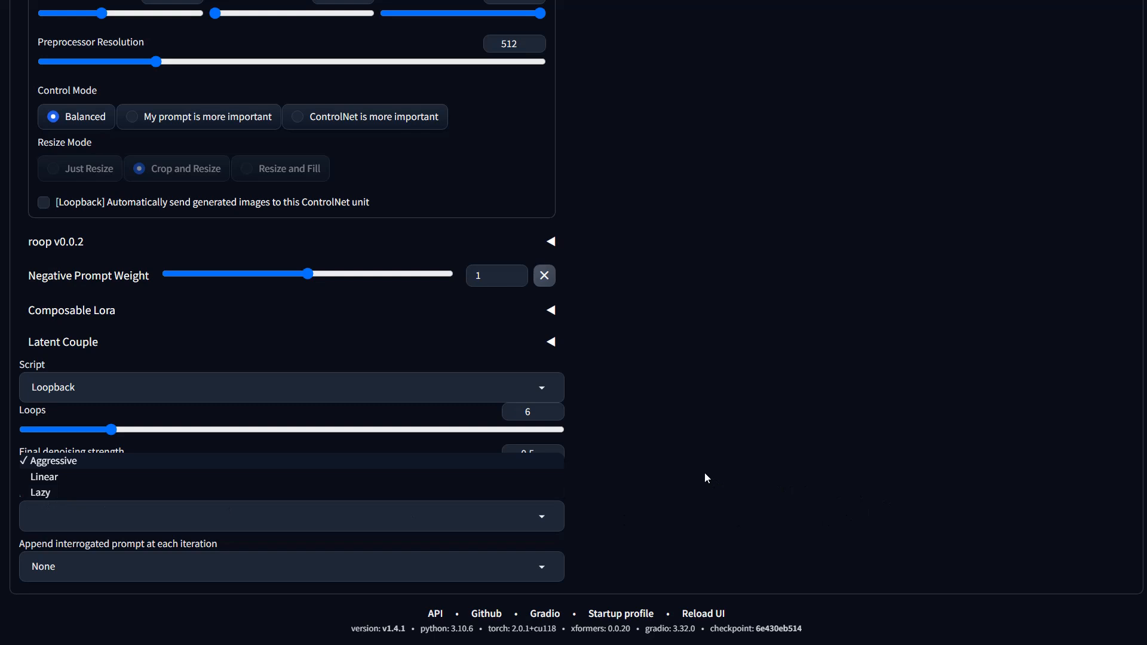
pyautogui.click(833, 365)
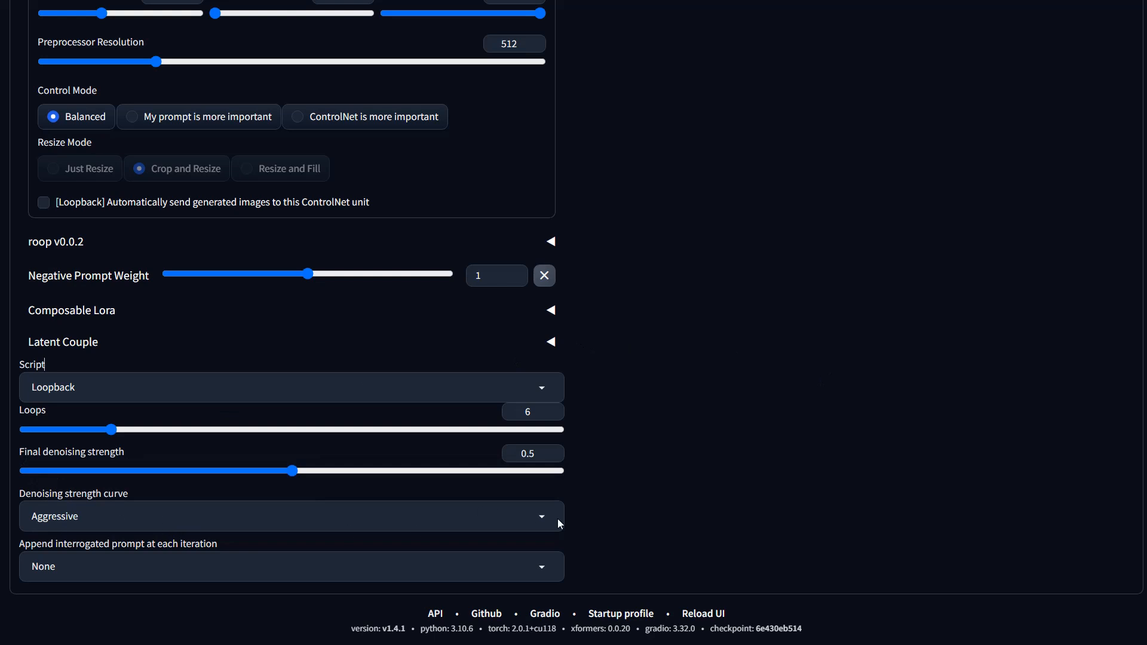
pyautogui.click(542, 517)
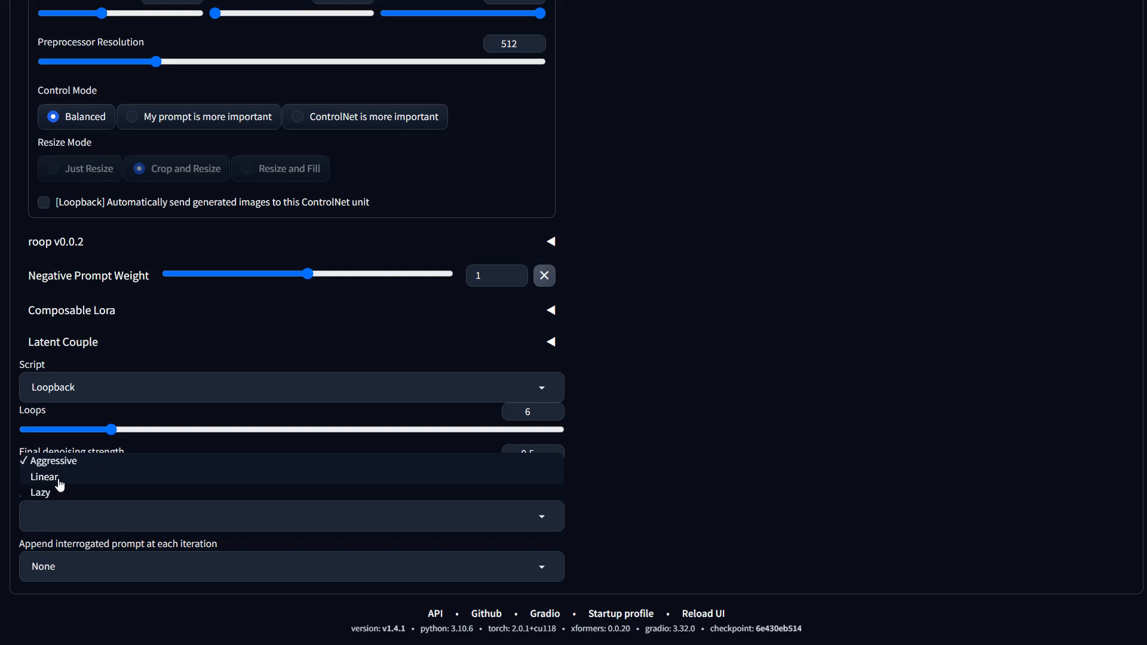
pyautogui.click(66, 462)
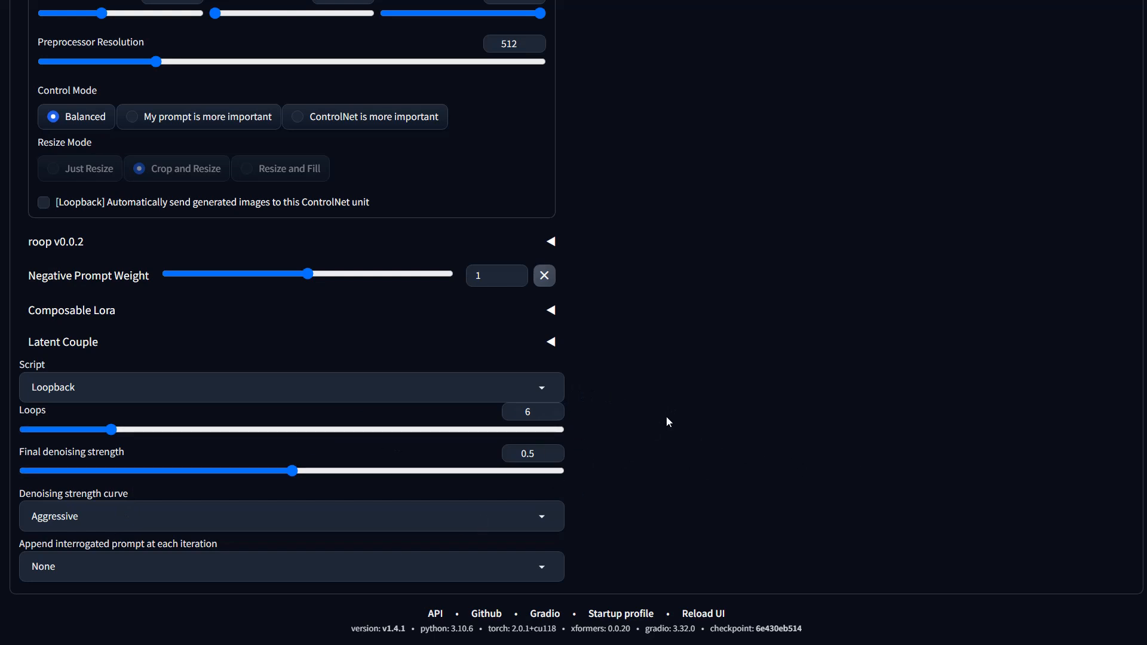
pyautogui.scroll(5, 665, 421)
pyautogui.scroll(1, 667, 424)
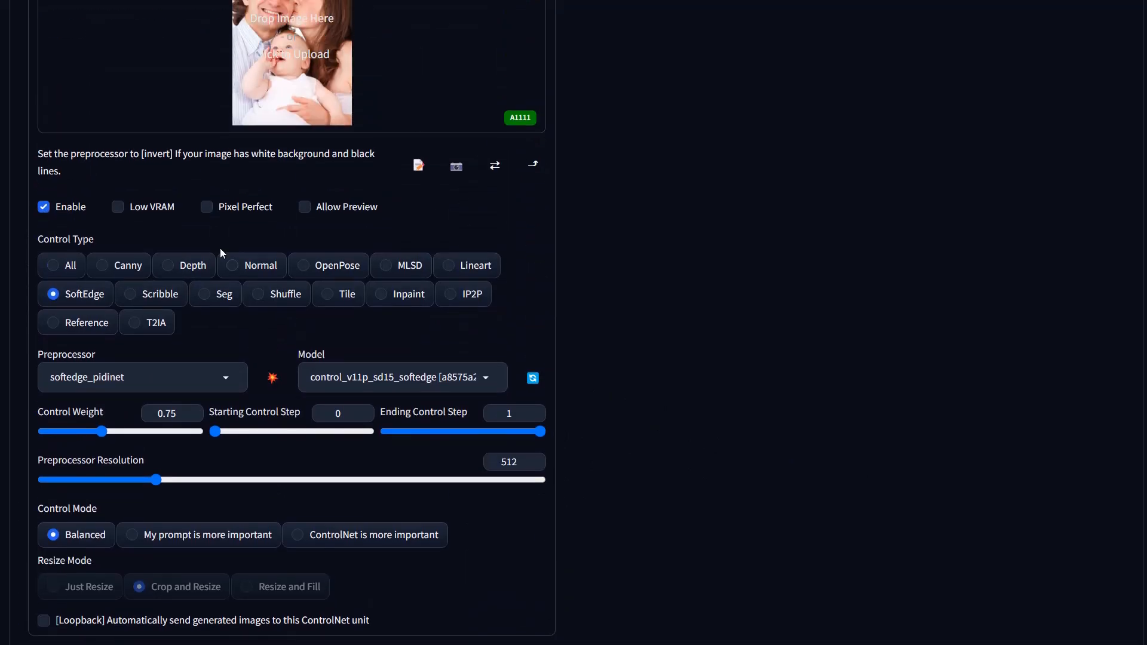
# Step: Enable Pixel Perfect on the ControlNet SoftEdge unit
pyautogui.click(206, 207)
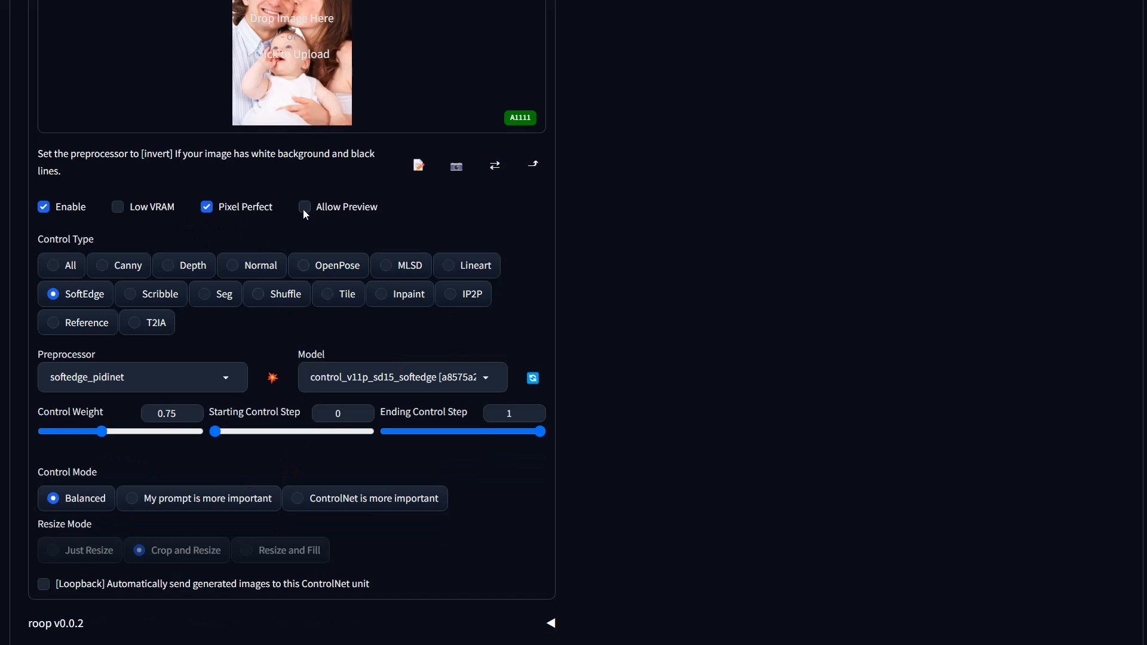
pyautogui.scroll(2, 747, 327)
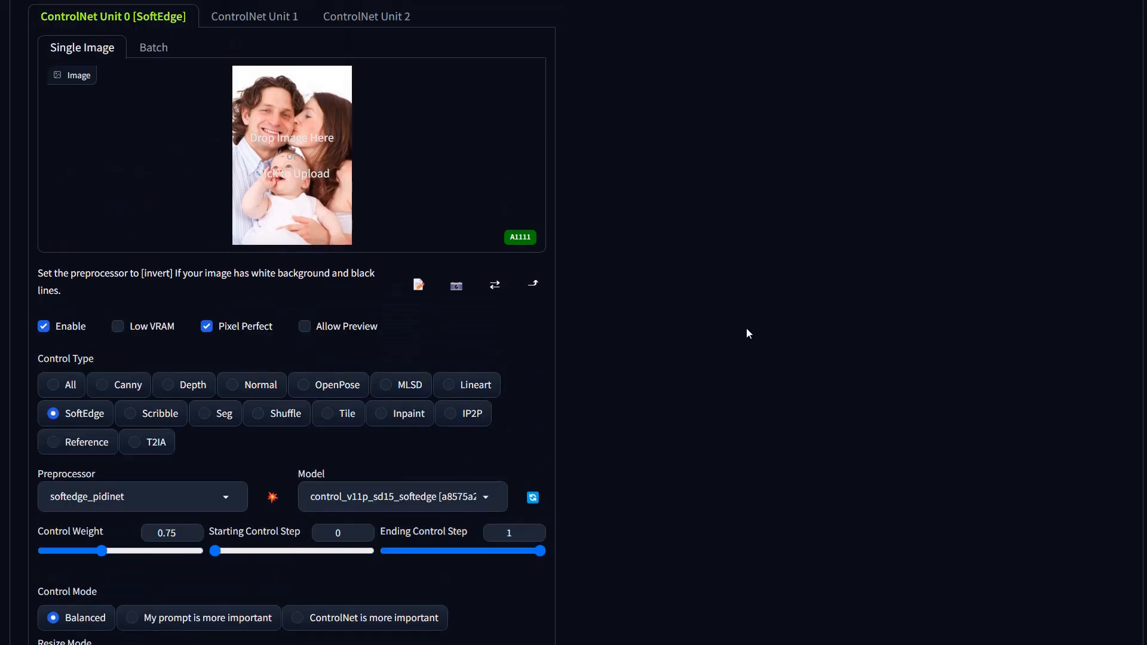
pyautogui.scroll(-2, 558, 512)
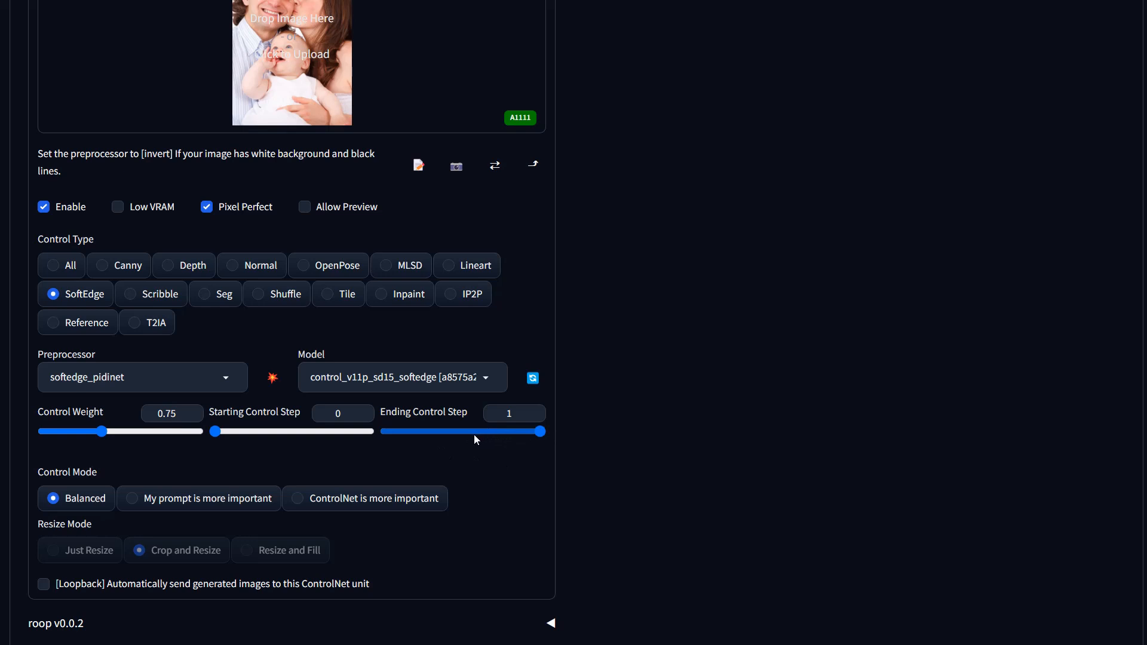
pyautogui.moveTo(104, 437); pyautogui.dragTo(101, 438)
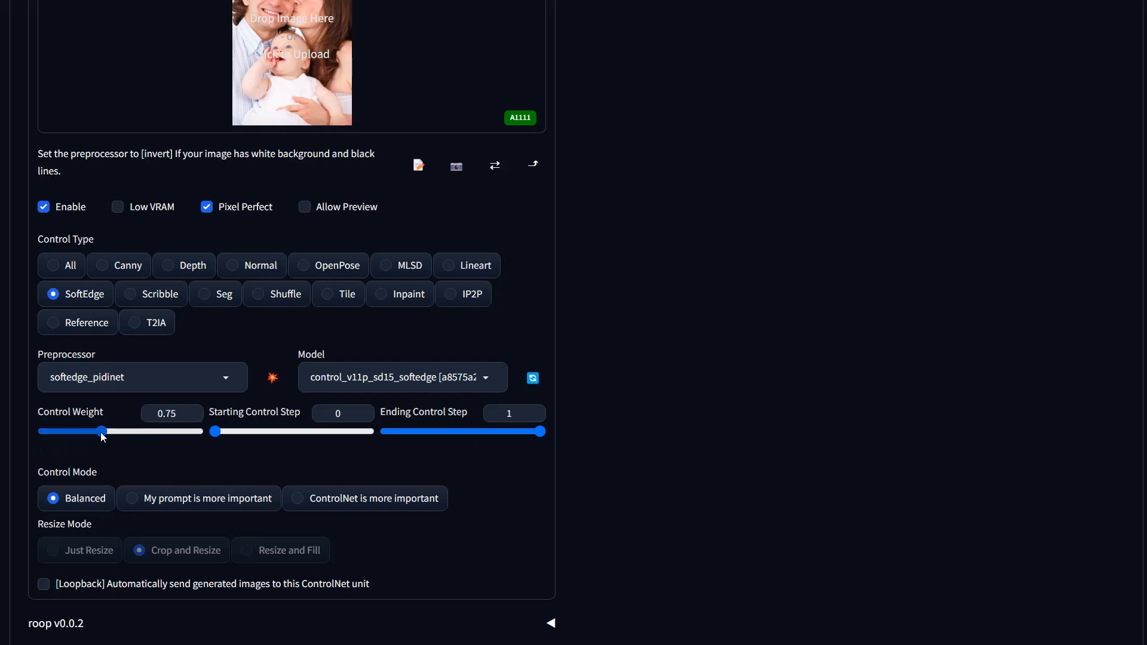
# Step: Set the img2img resize mode to Crop and resize and lock the width-height aspect ratio
pyautogui.scroll(10, 808, 379)
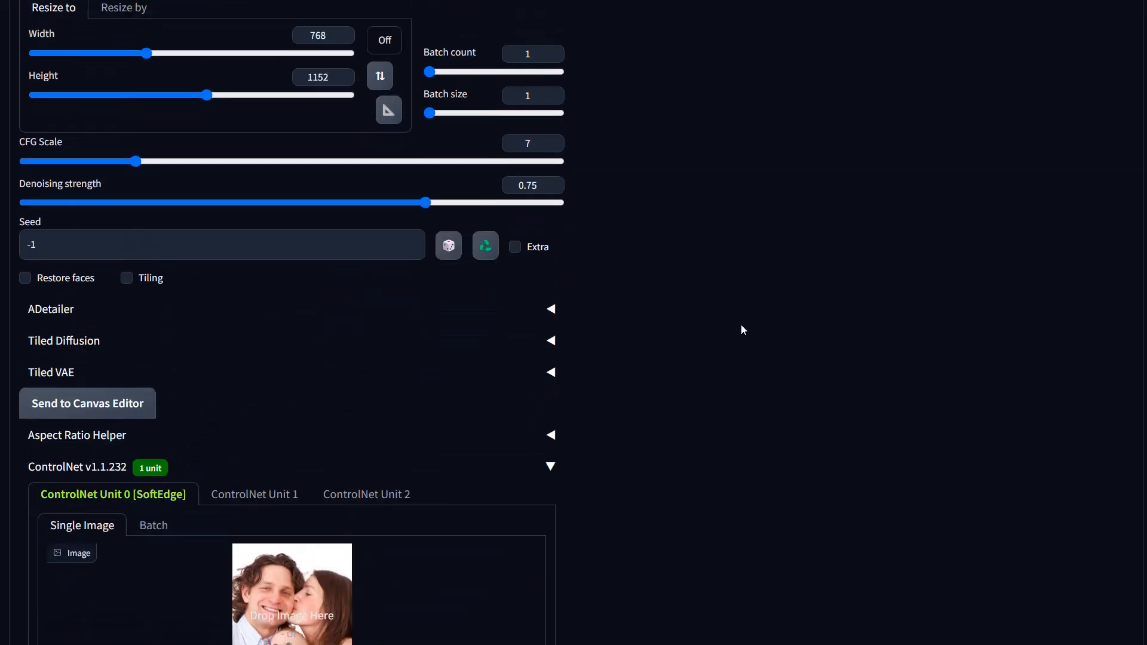
pyautogui.scroll(5, 816, 411)
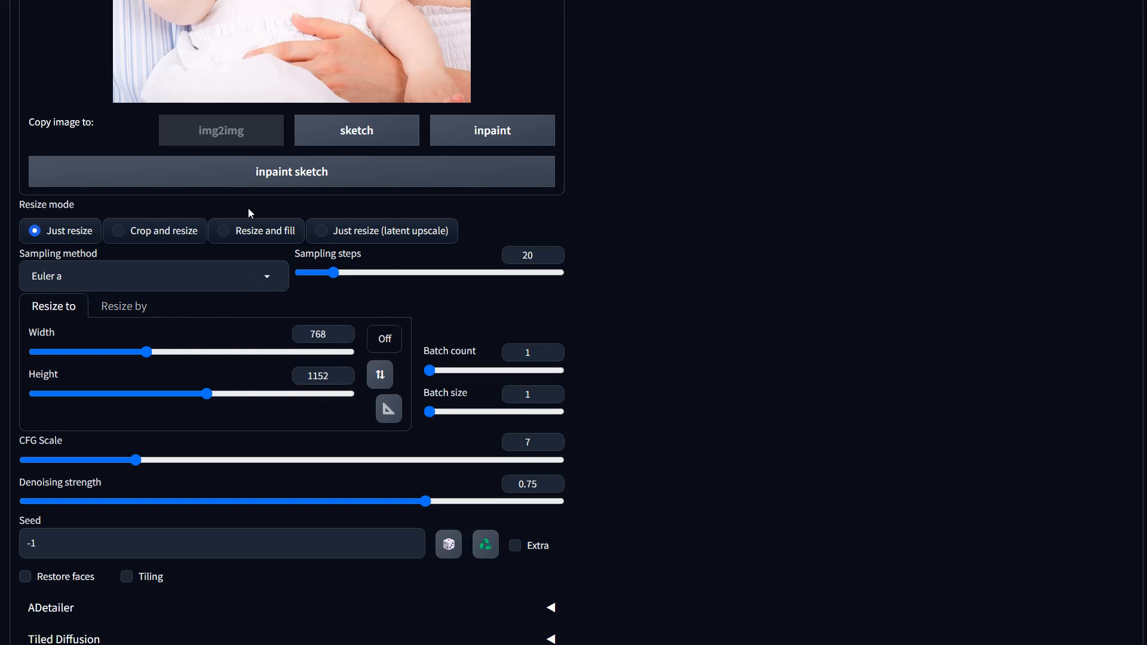
pyautogui.click(167, 234)
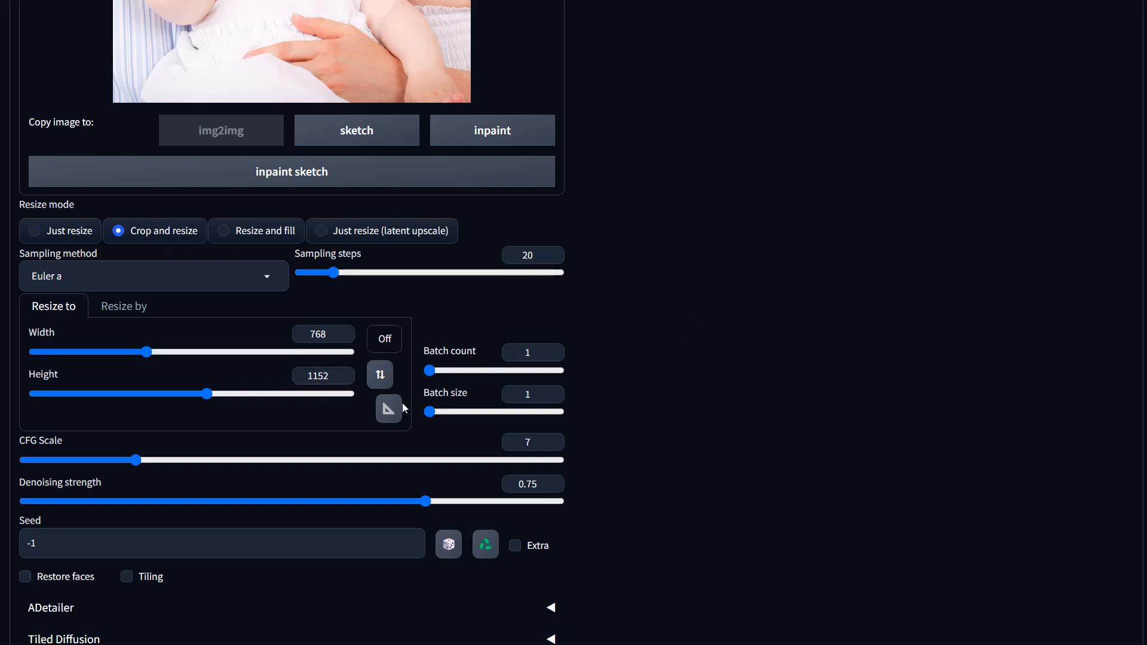
pyautogui.click(386, 341)
pyautogui.click(801, 293)
pyautogui.click(383, 345)
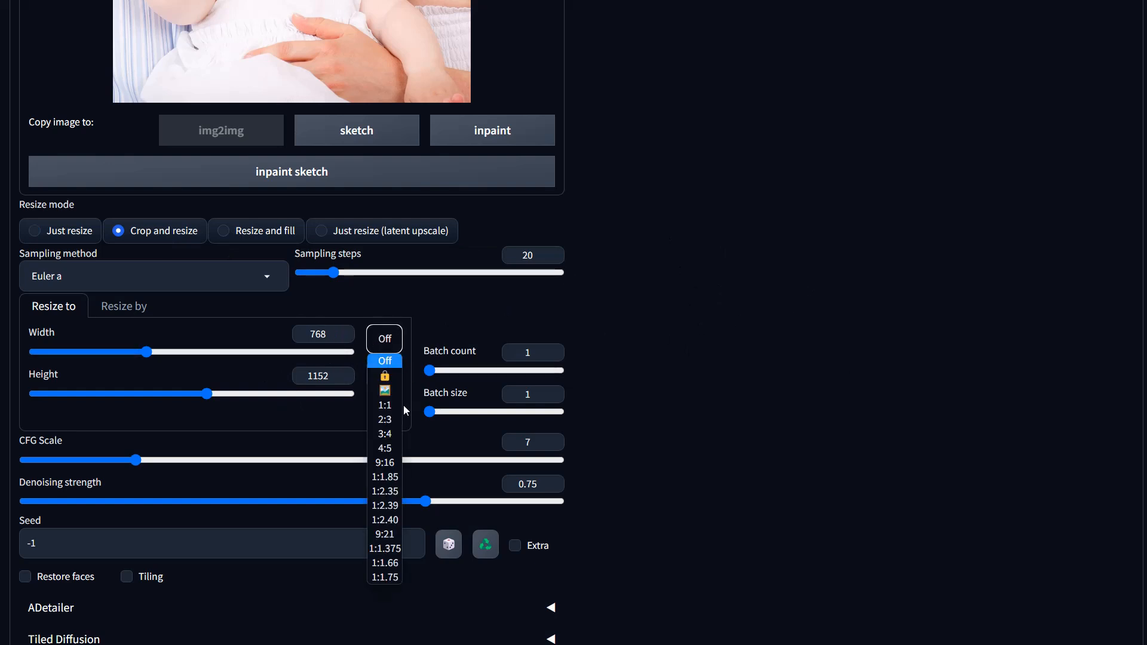
pyautogui.click(384, 376)
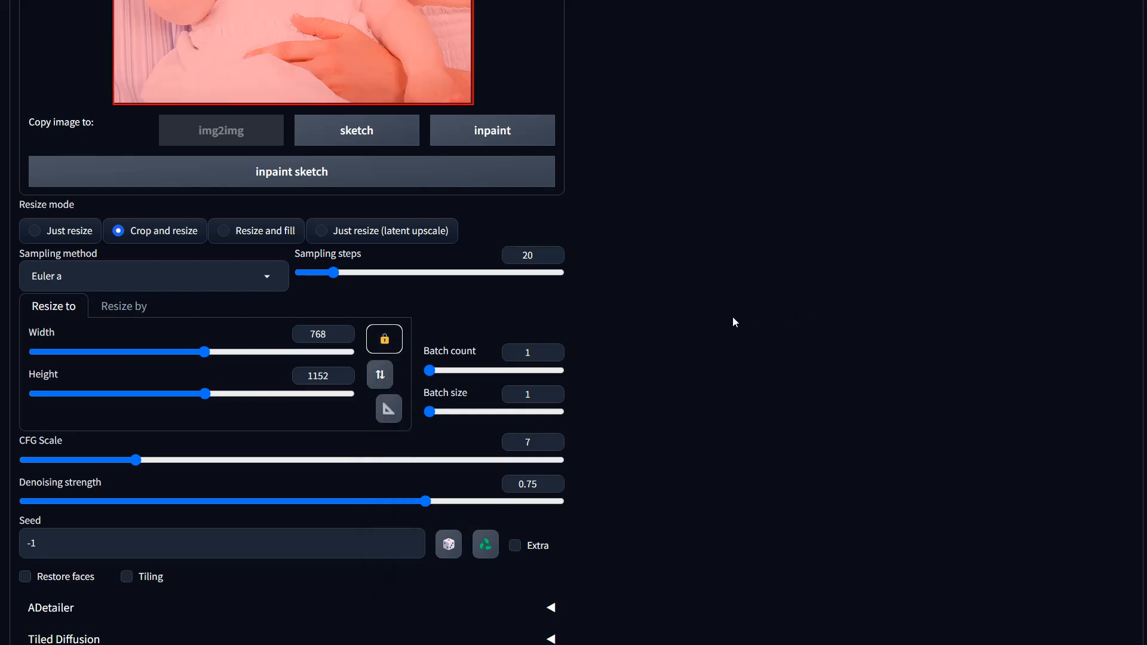
# Step: Generate the loopback images with the current settings
pyautogui.scroll(12, 862, 292)
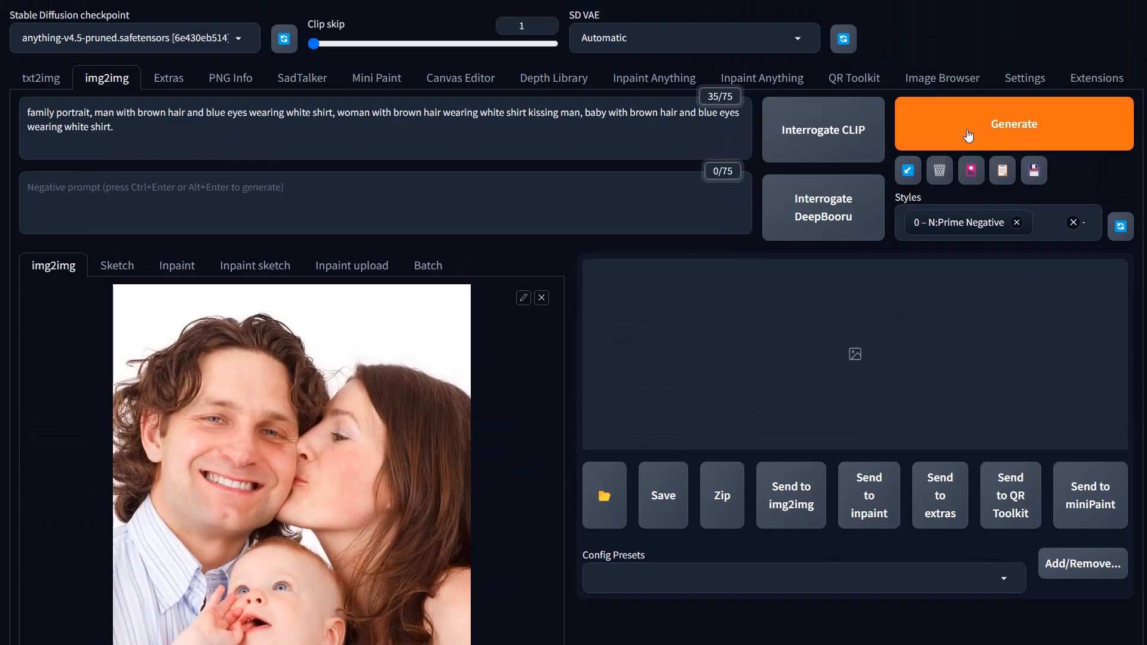
pyautogui.click(968, 136)
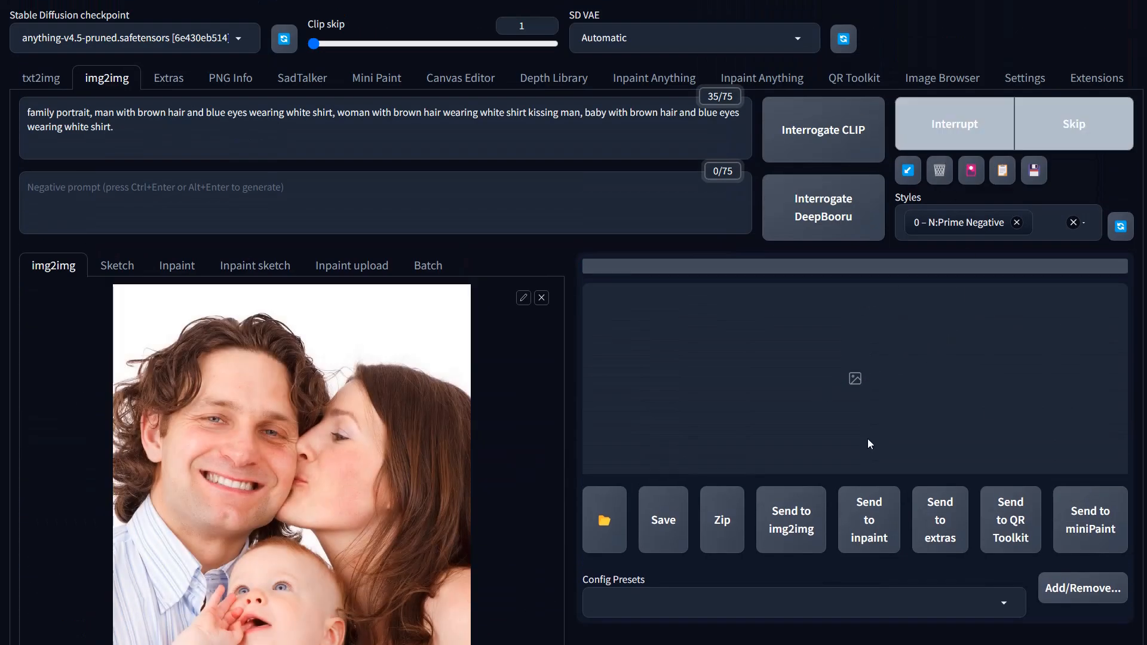
pyautogui.scroll(-2, 863, 423)
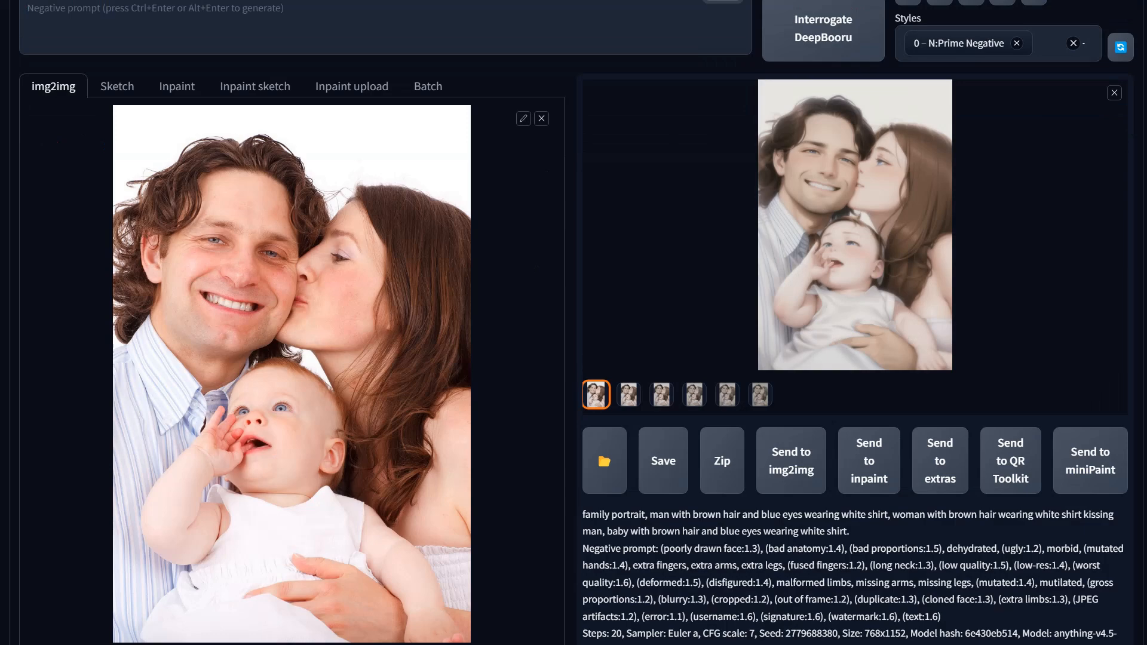
pyautogui.scroll(-1, 1030, 360)
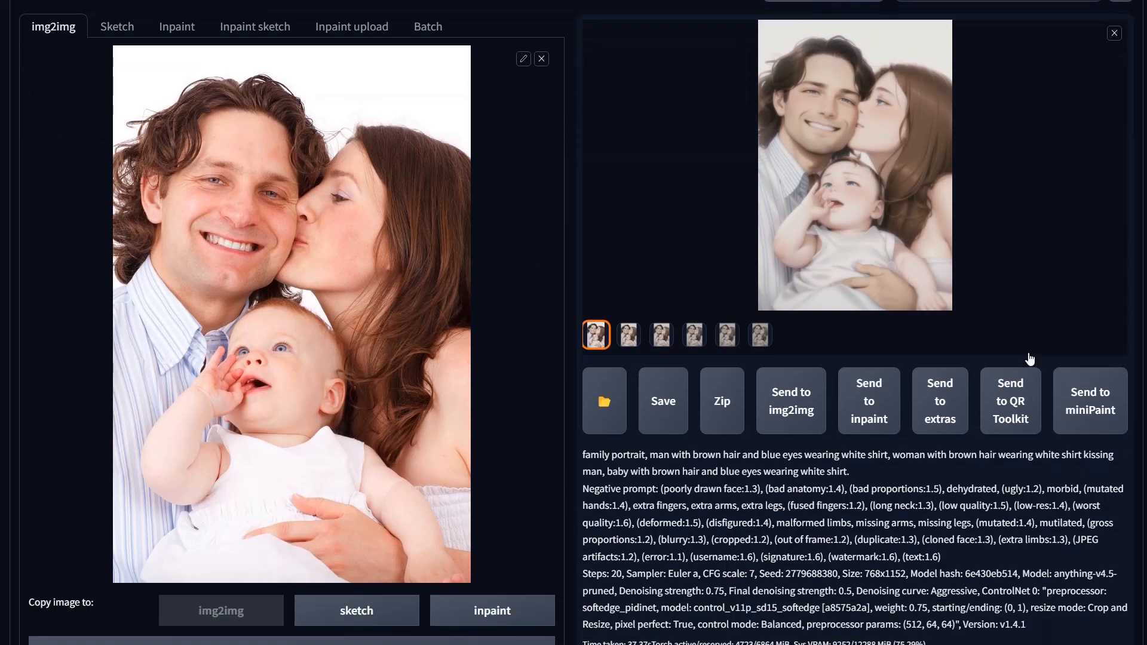
# Step: Browse through the generated loopback images one by one in the full-size image viewer
pyautogui.scroll(4, 789, 289)
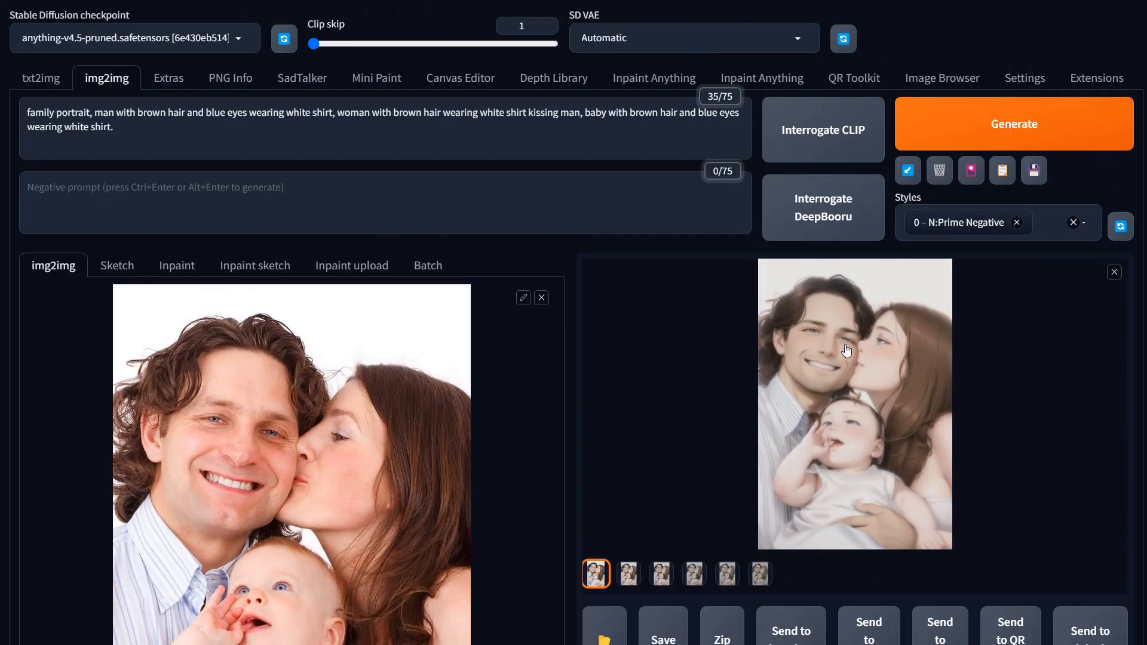
pyautogui.scroll(-1, 864, 415)
pyautogui.scroll(-1, 864, 414)
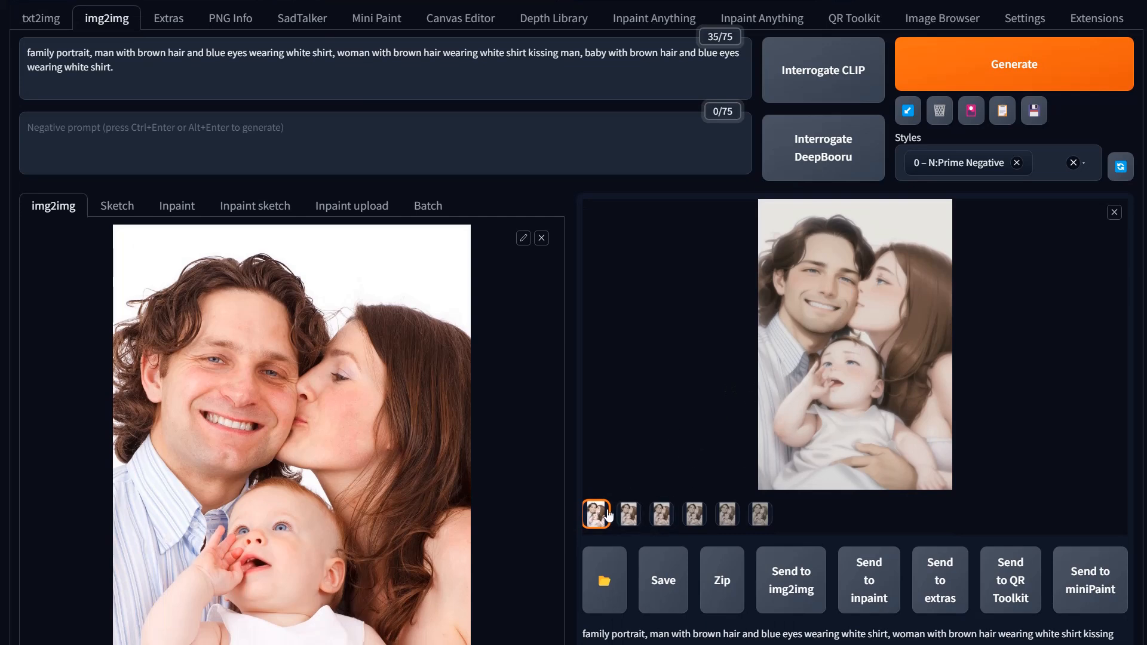
pyautogui.click(887, 331)
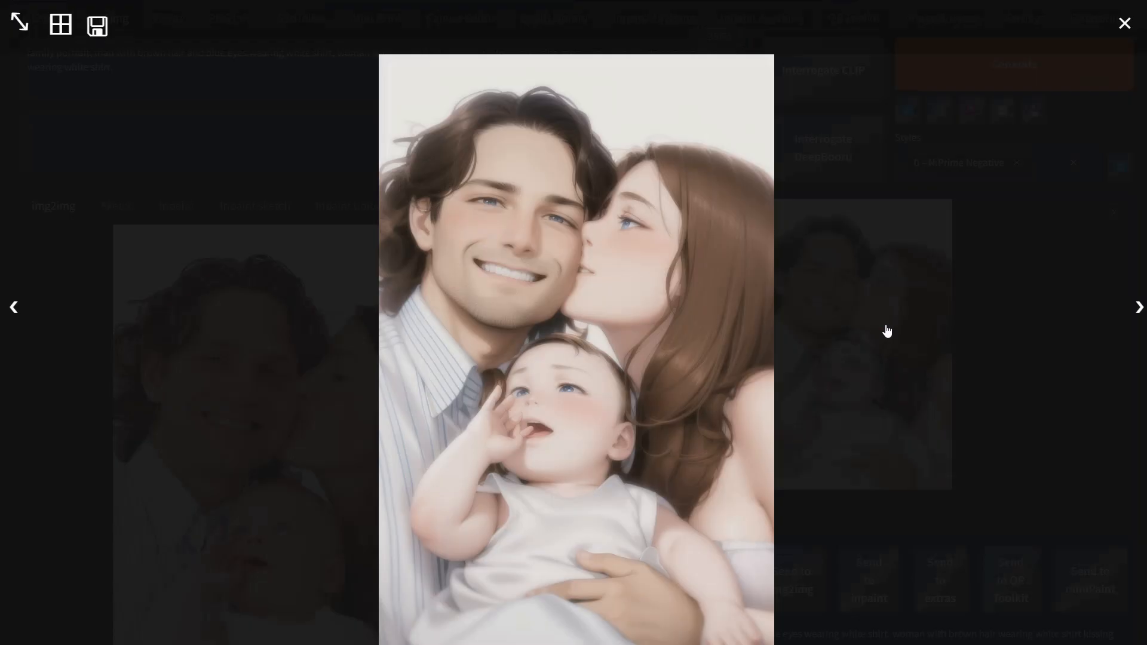
pyautogui.click(1140, 311)
pyautogui.click(1140, 311)
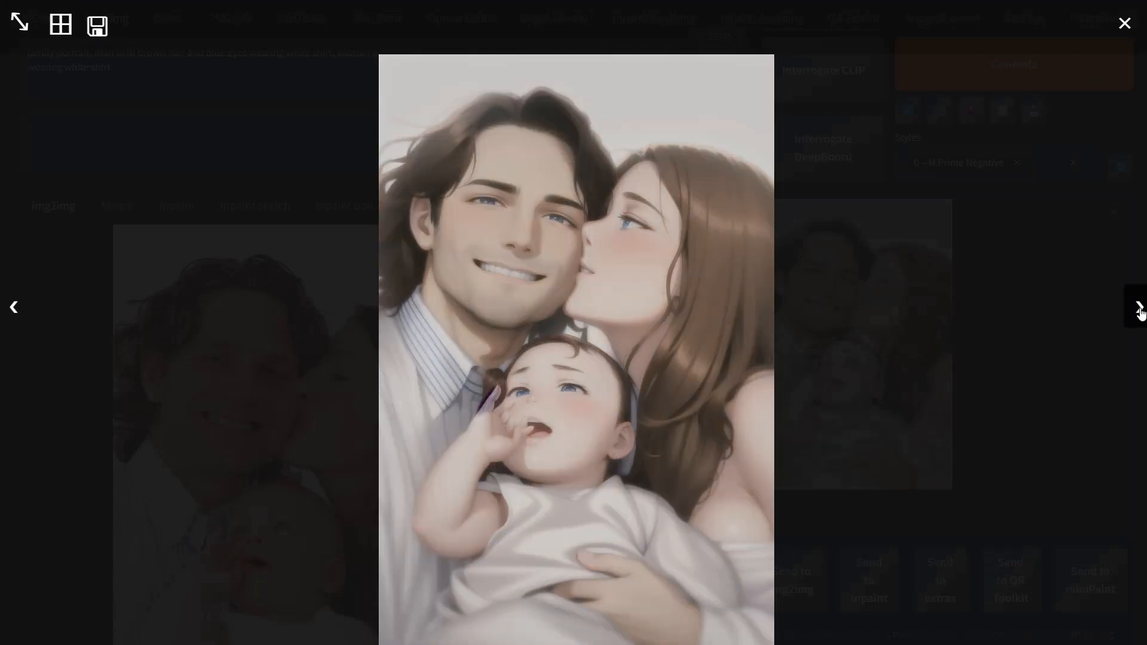
pyautogui.click(1140, 311)
pyautogui.click(1140, 310)
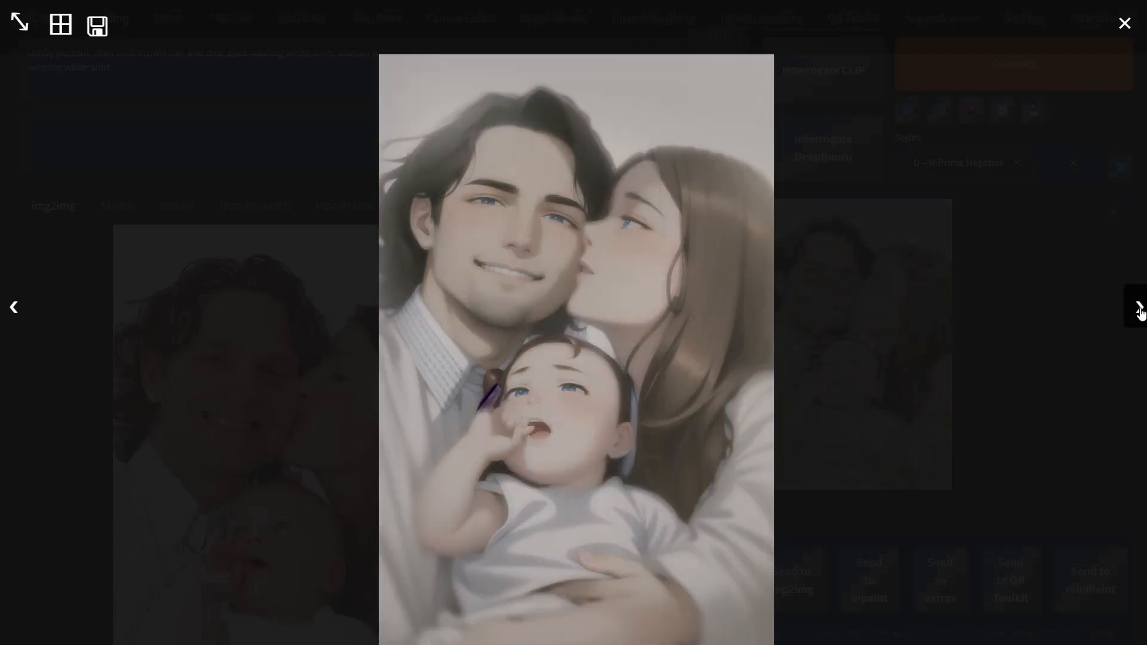
pyautogui.click(1140, 311)
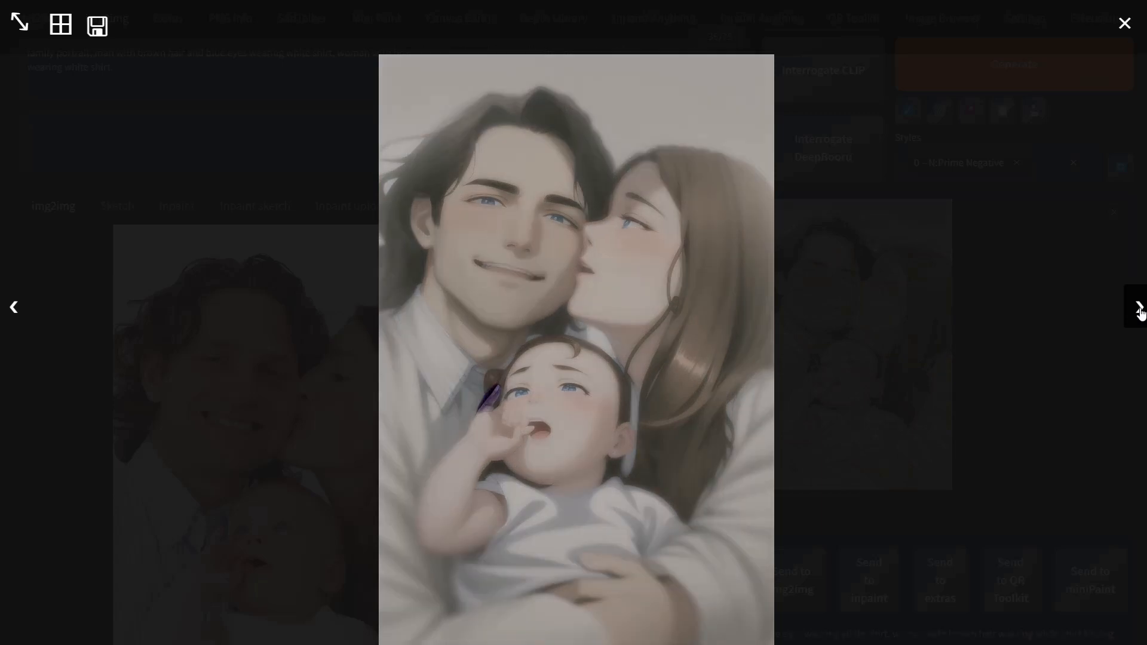
pyautogui.click(1140, 311)
pyautogui.click(1141, 313)
pyautogui.click(1141, 313)
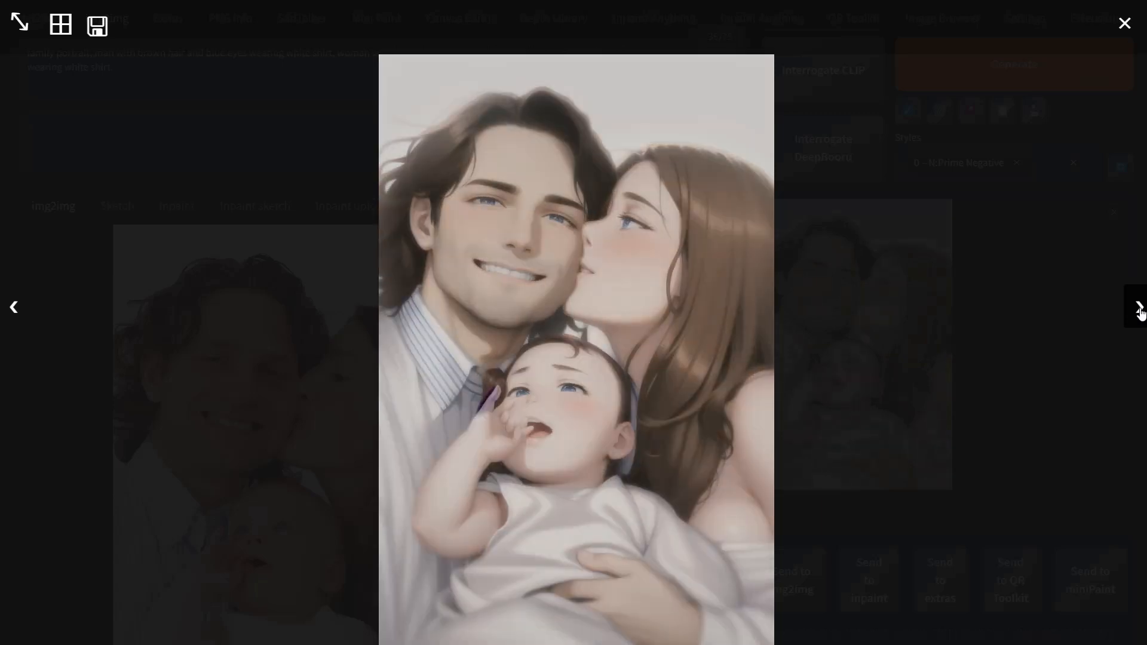
pyautogui.click(1141, 313)
pyautogui.click(1141, 313)
pyautogui.click(1086, 338)
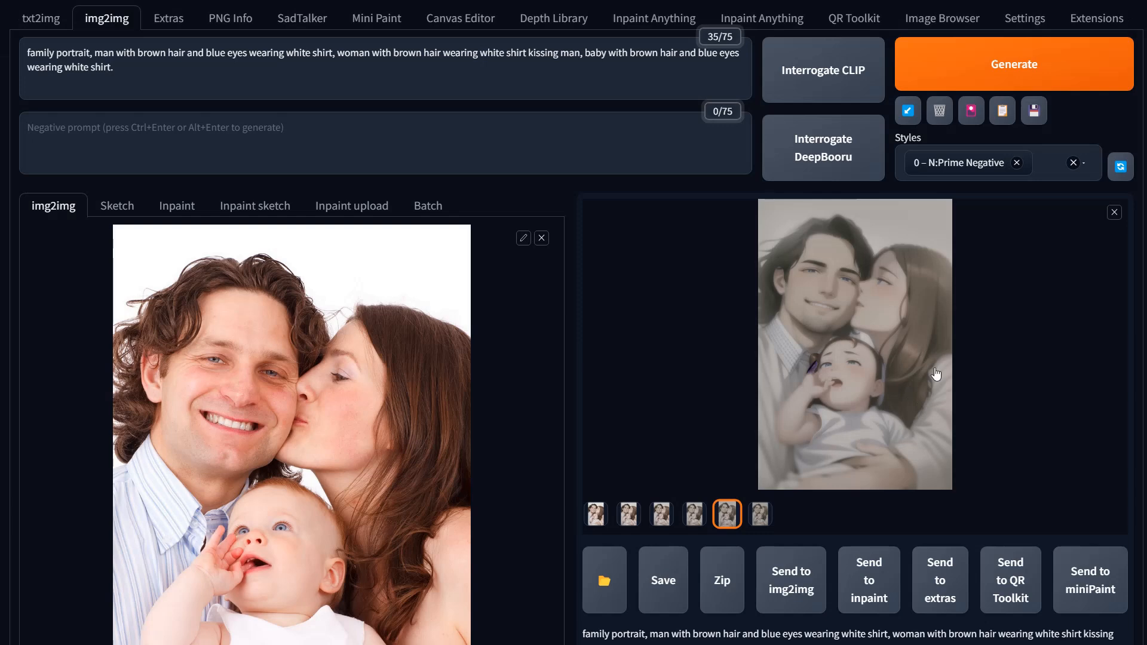
# Step: Set the SD VAE to vae-ft-mse-840000-ema-pruned.safetensors
pyautogui.scroll(1, 638, 266)
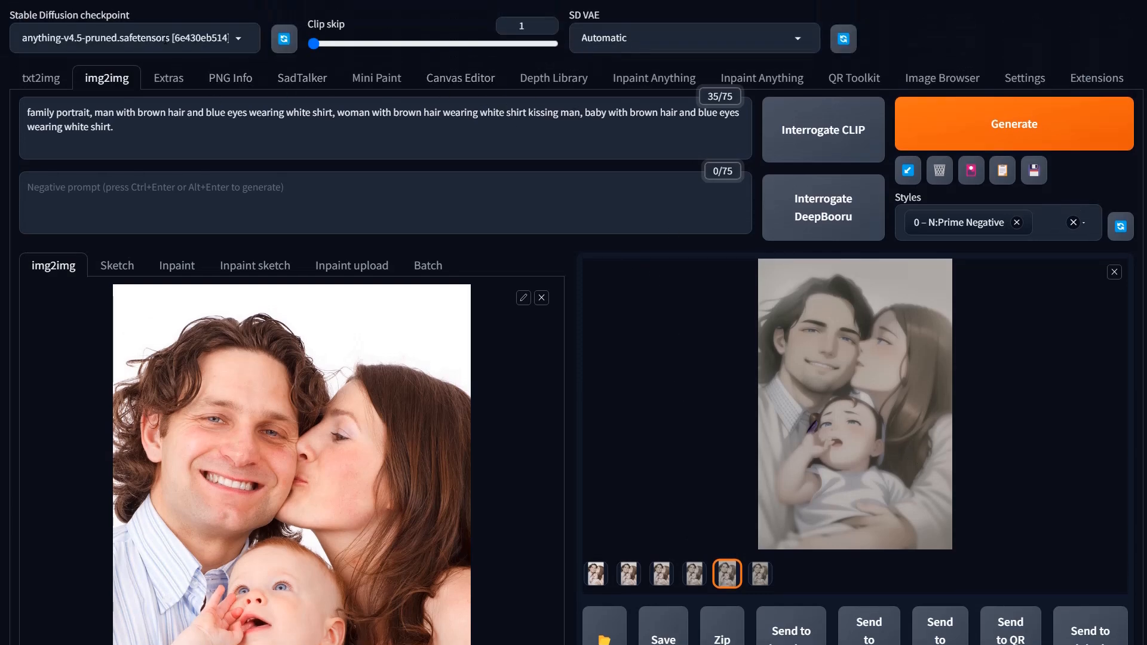
pyautogui.click(797, 40)
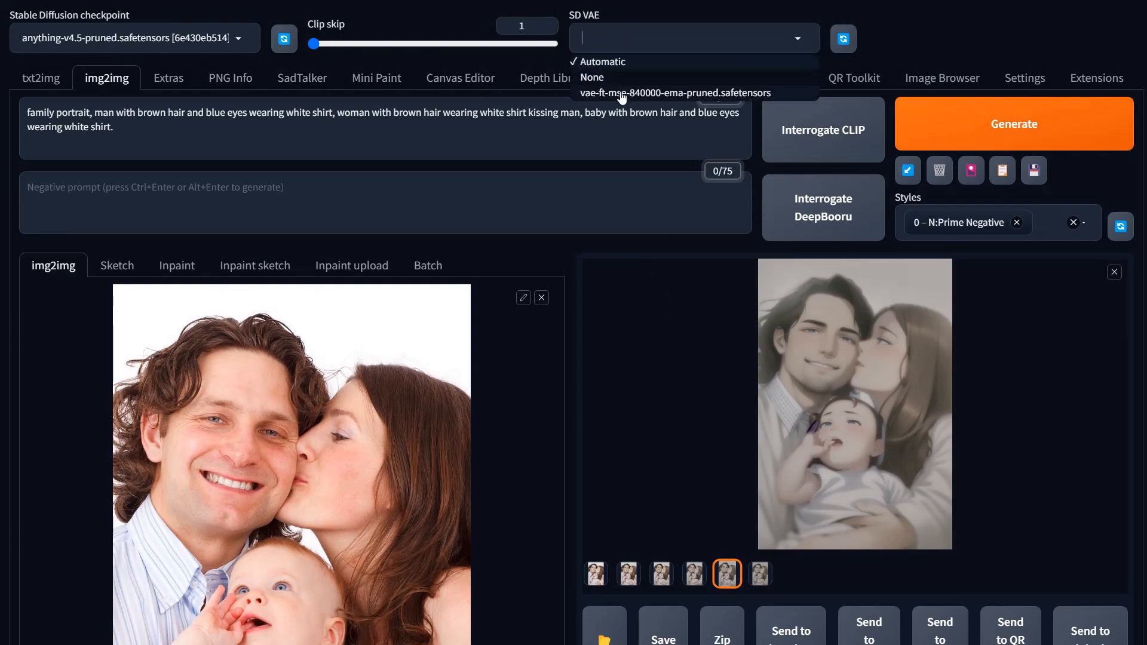
pyautogui.click(648, 95)
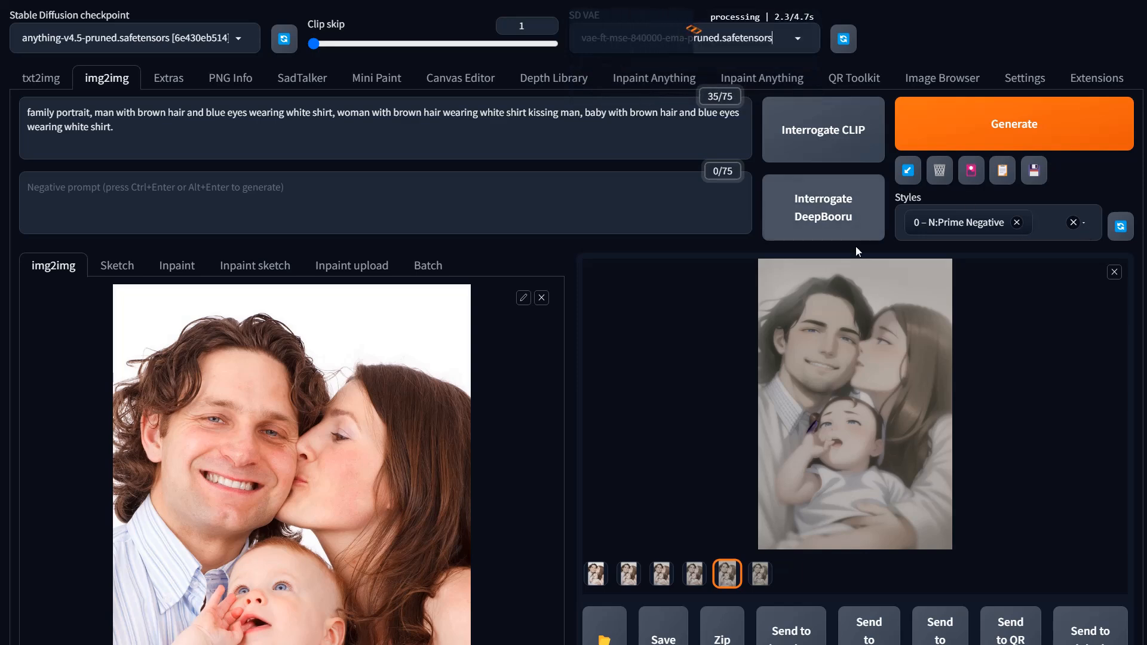
# Step: Open the previous results in the image viewer and step through each loopback image again
pyautogui.click(854, 382)
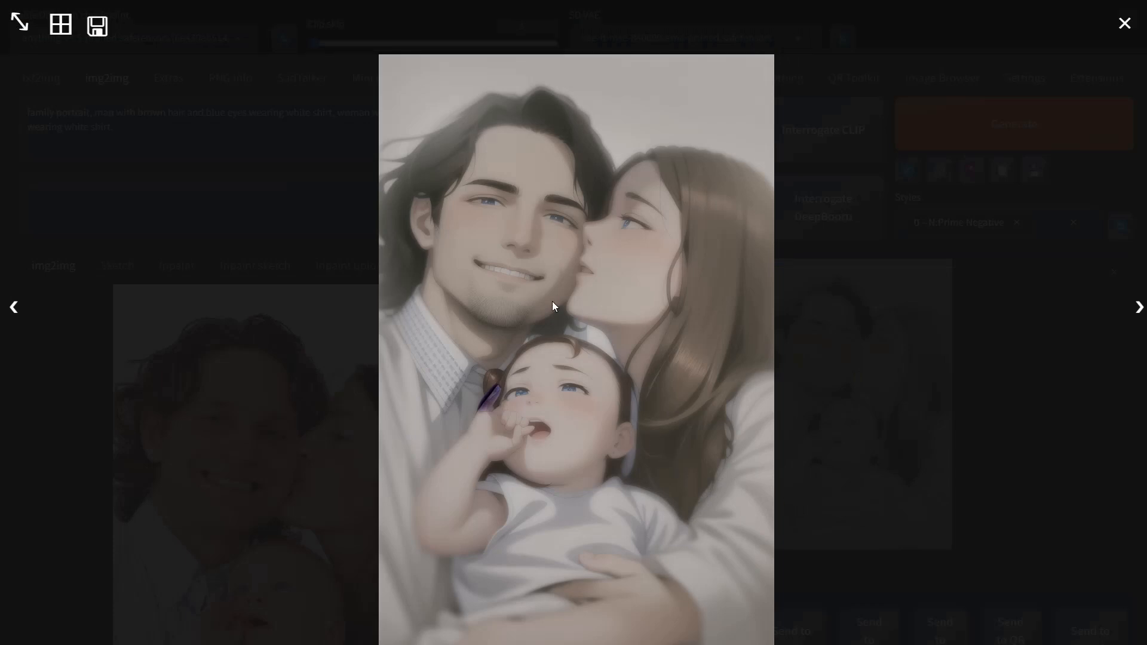
pyautogui.click(616, 389)
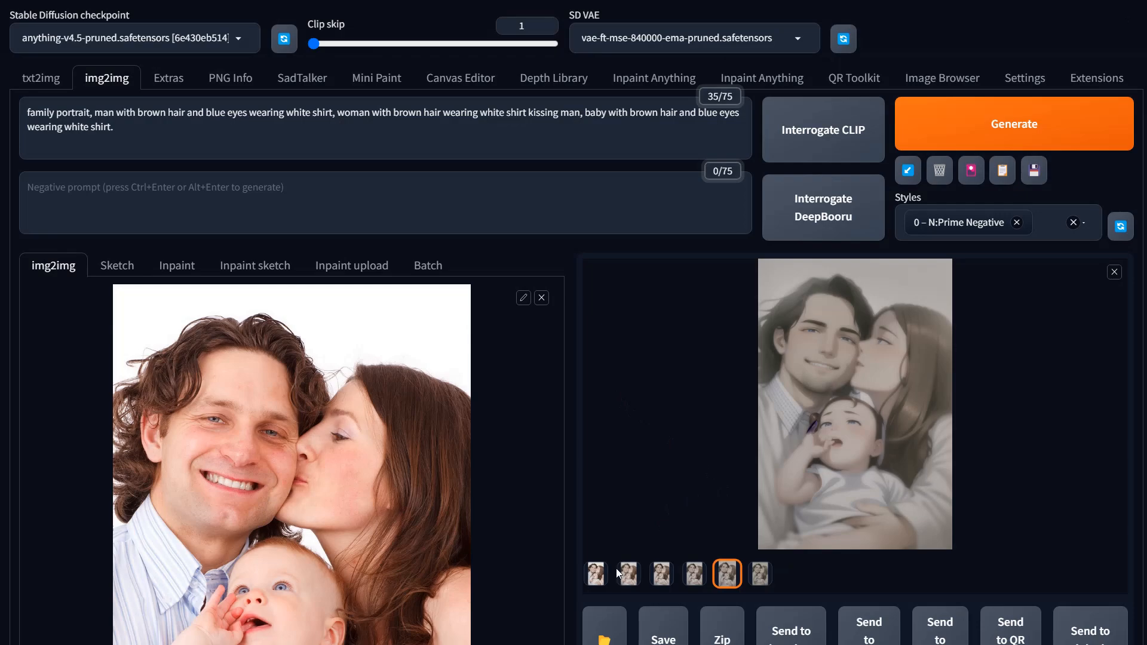
pyautogui.click(599, 584)
pyautogui.click(806, 411)
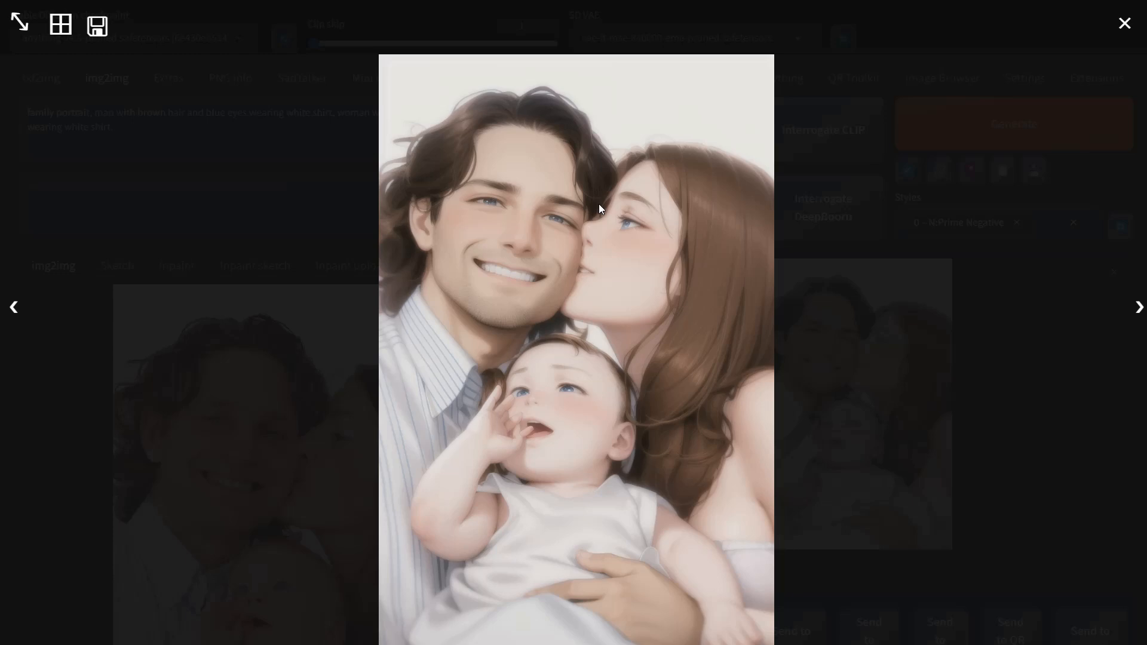
pyautogui.click(1142, 319)
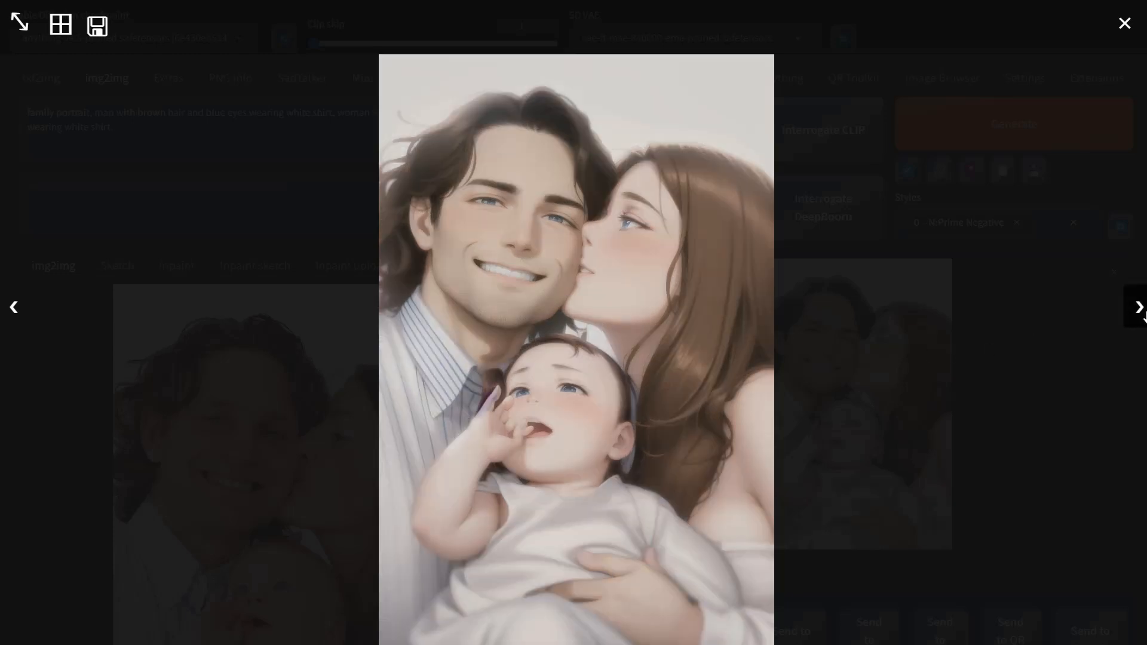
pyautogui.click(1143, 318)
pyautogui.click(1142, 318)
pyautogui.click(1143, 318)
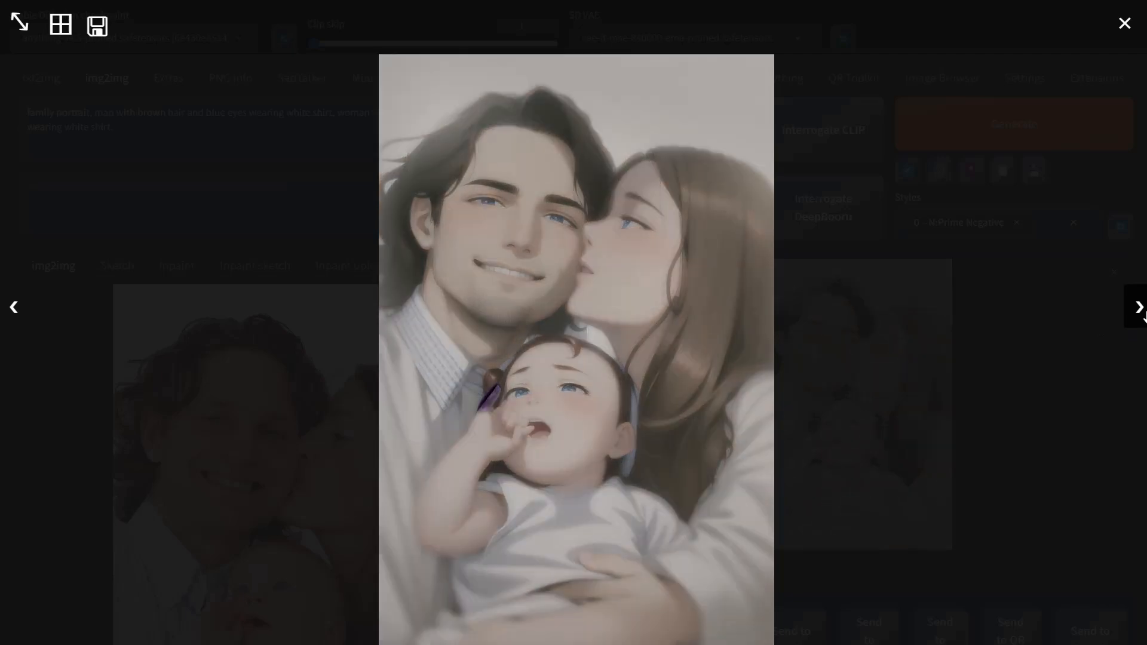
pyautogui.click(1142, 319)
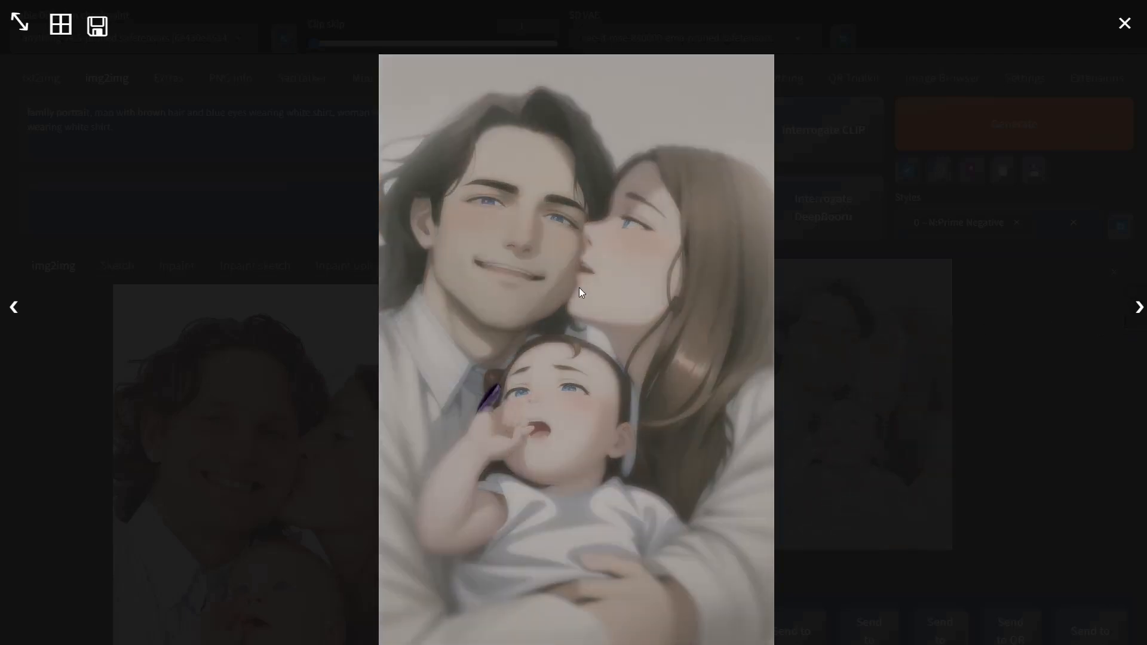
pyautogui.click(858, 391)
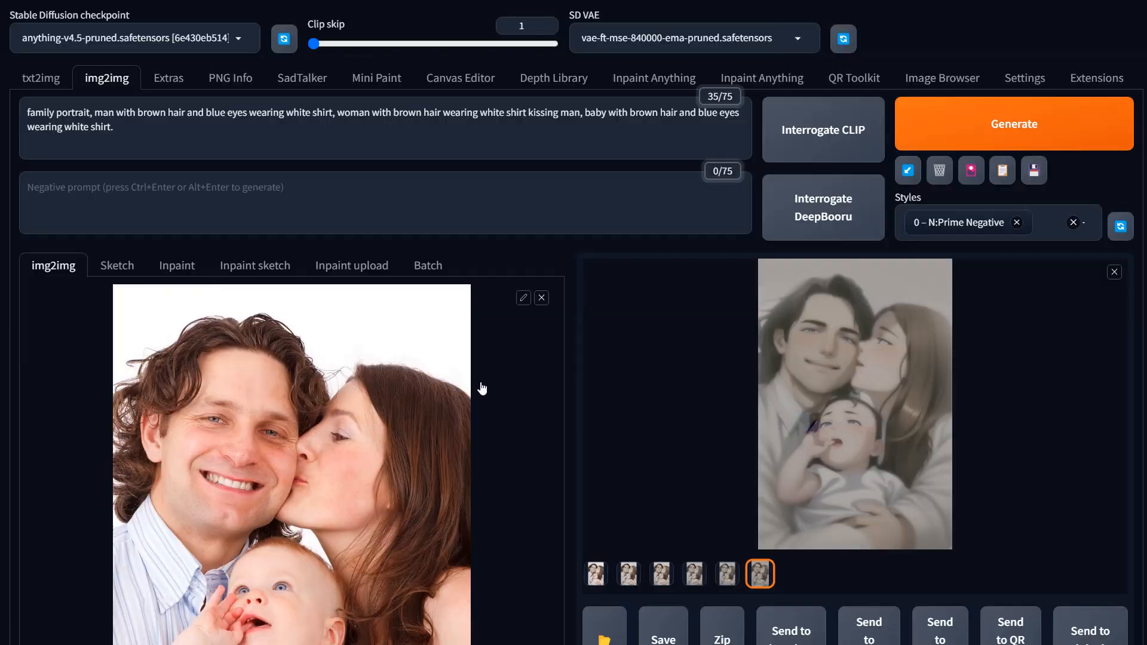
# Step: Generate the loopback images again with the MSE VAE selected
pyautogui.click(972, 132)
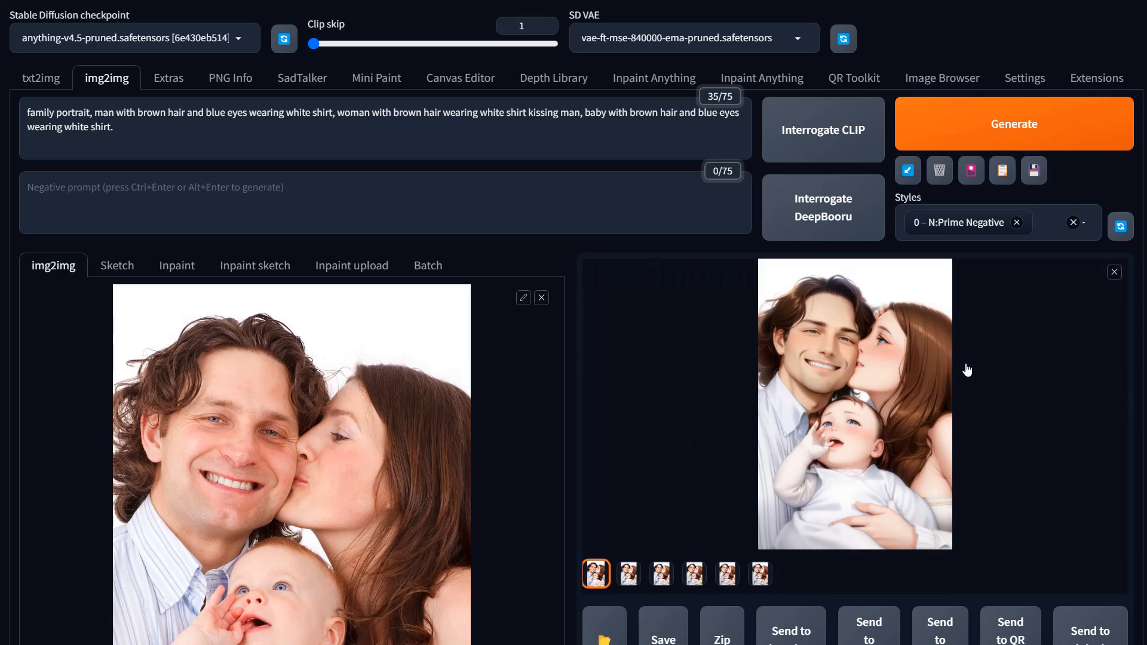
# Step: Open the first result in the full-size viewer and step back and forth through the loopback images
pyautogui.click(869, 405)
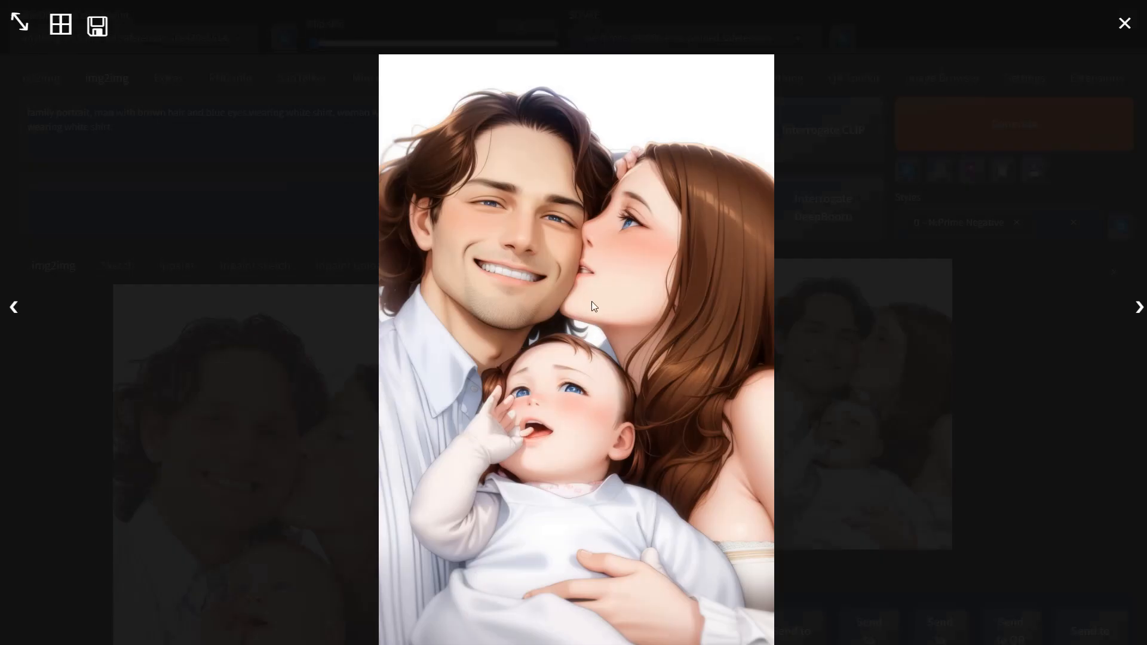
pyautogui.click(1139, 307)
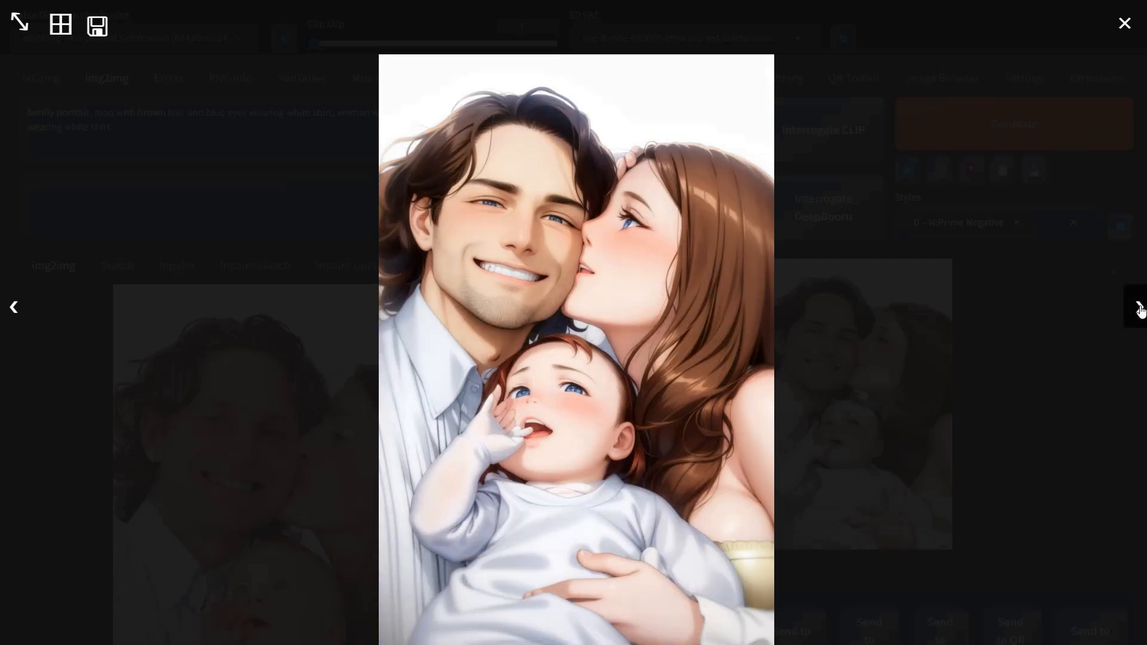
pyautogui.click(1139, 308)
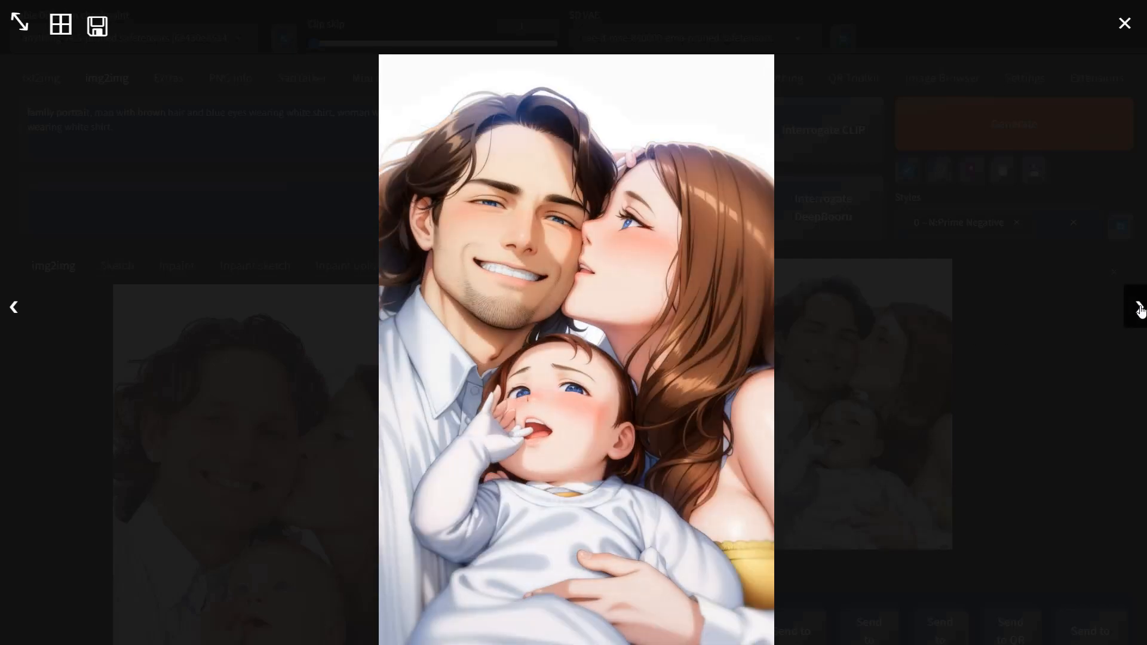
pyautogui.click(1138, 308)
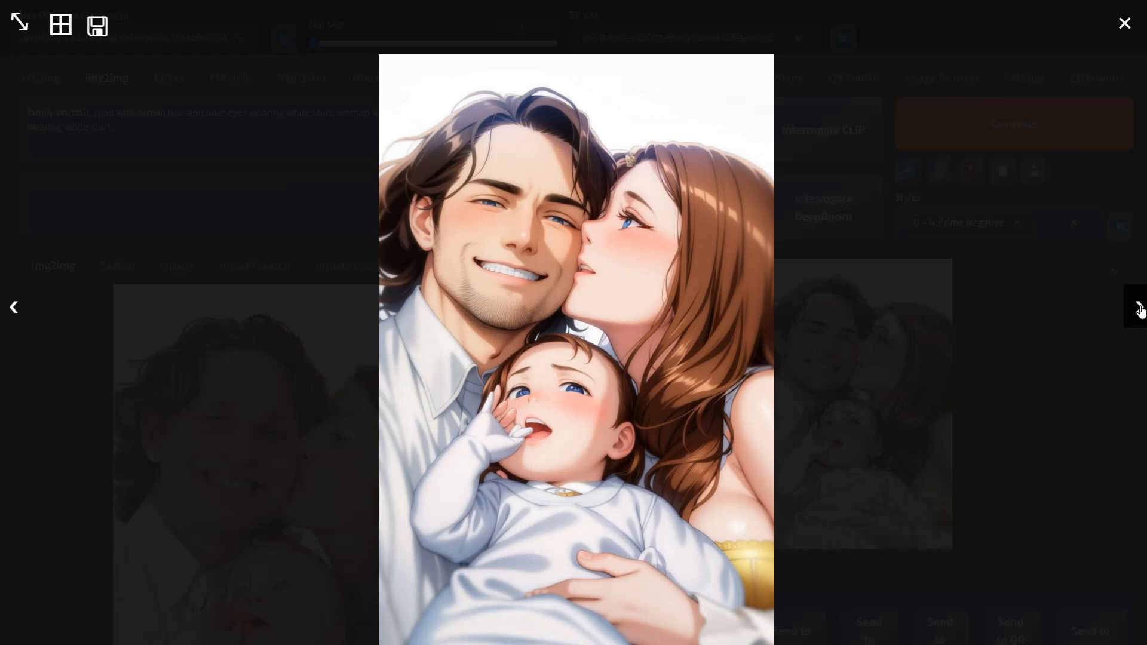
pyautogui.click(1139, 307)
pyautogui.click(1138, 308)
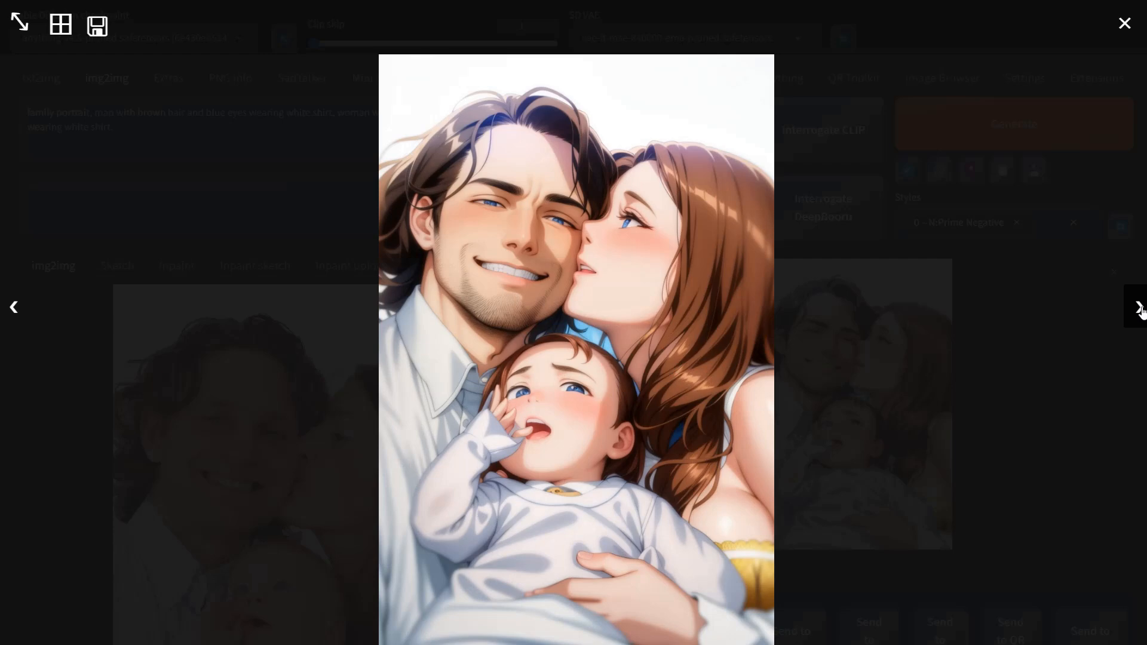
pyautogui.click(1138, 308)
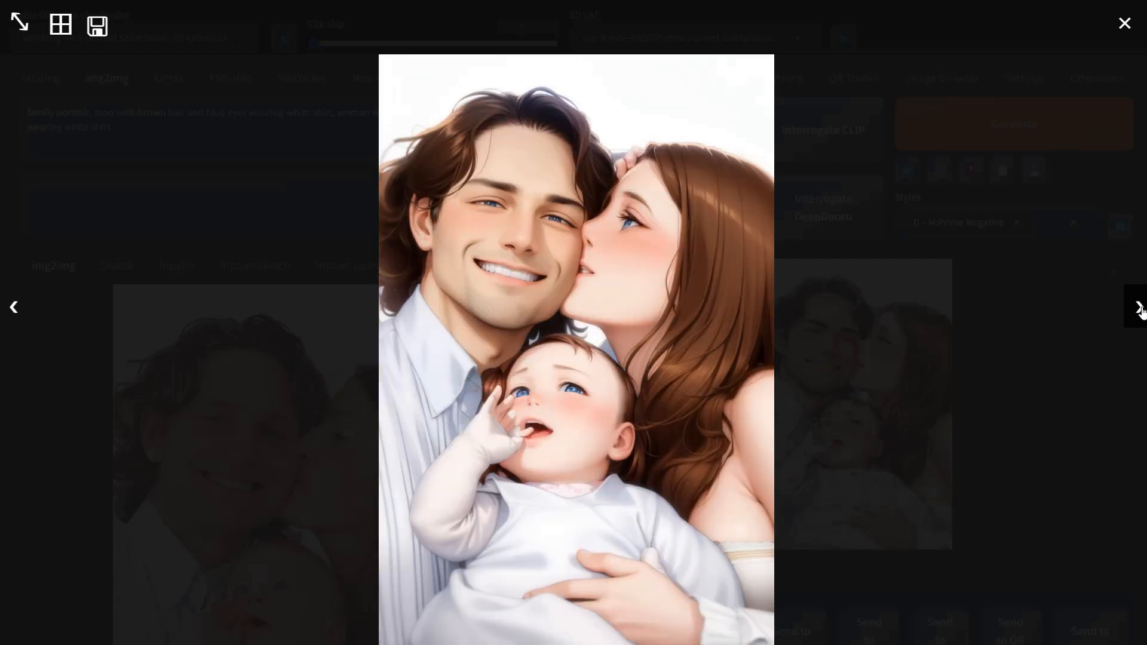
pyautogui.click(17, 310)
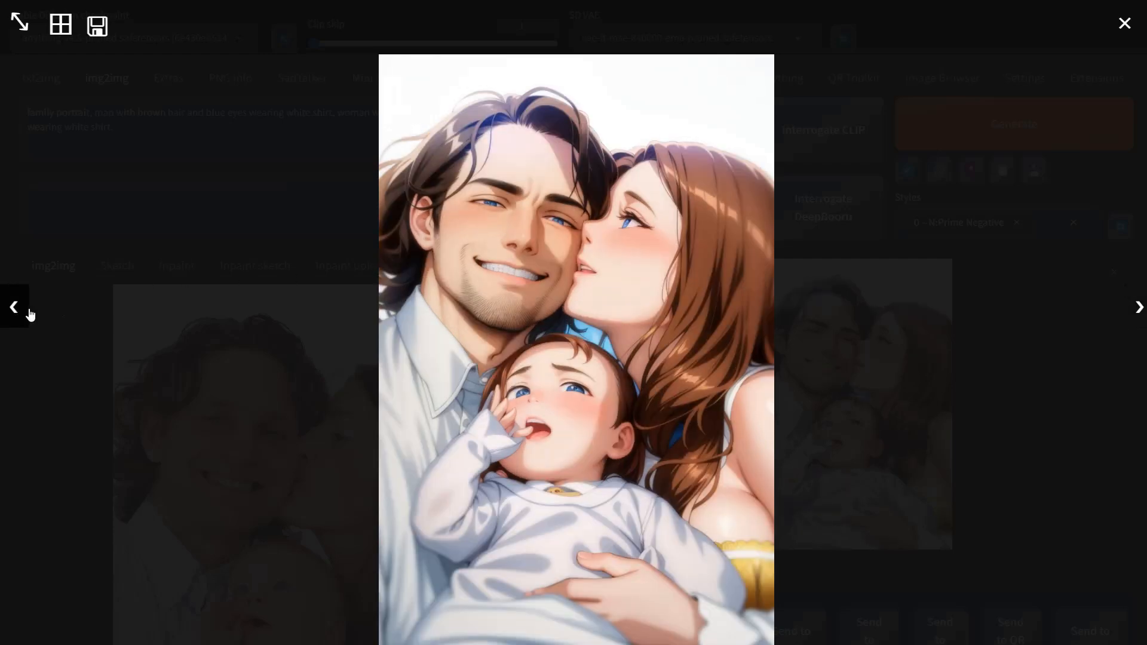
pyautogui.click(1134, 315)
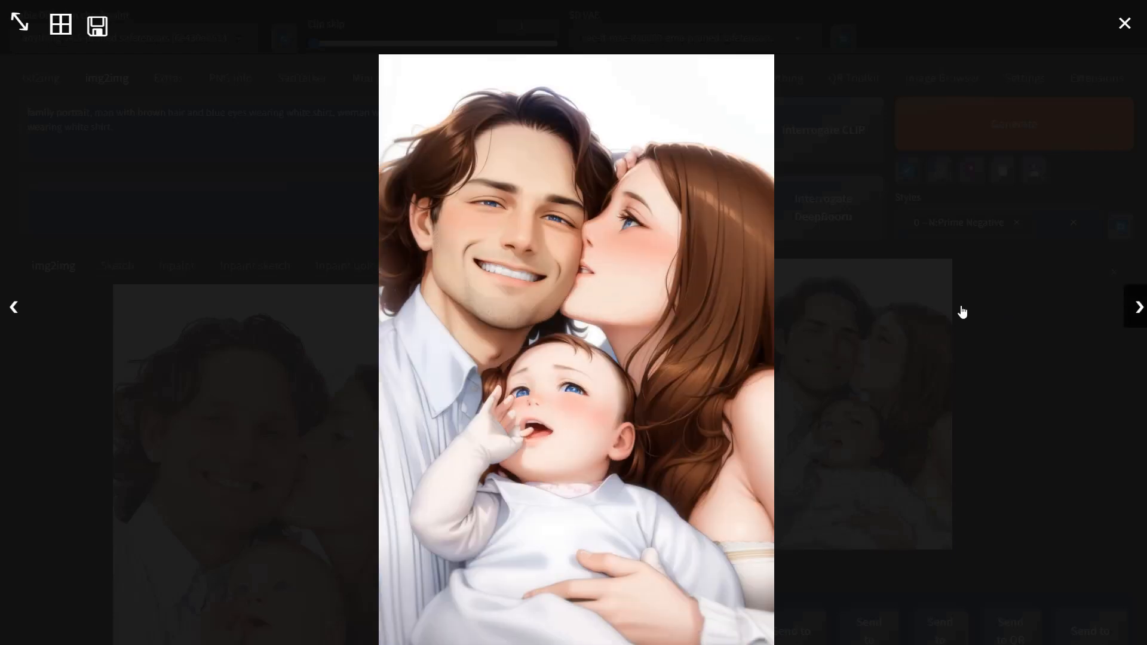
pyautogui.click(13, 310)
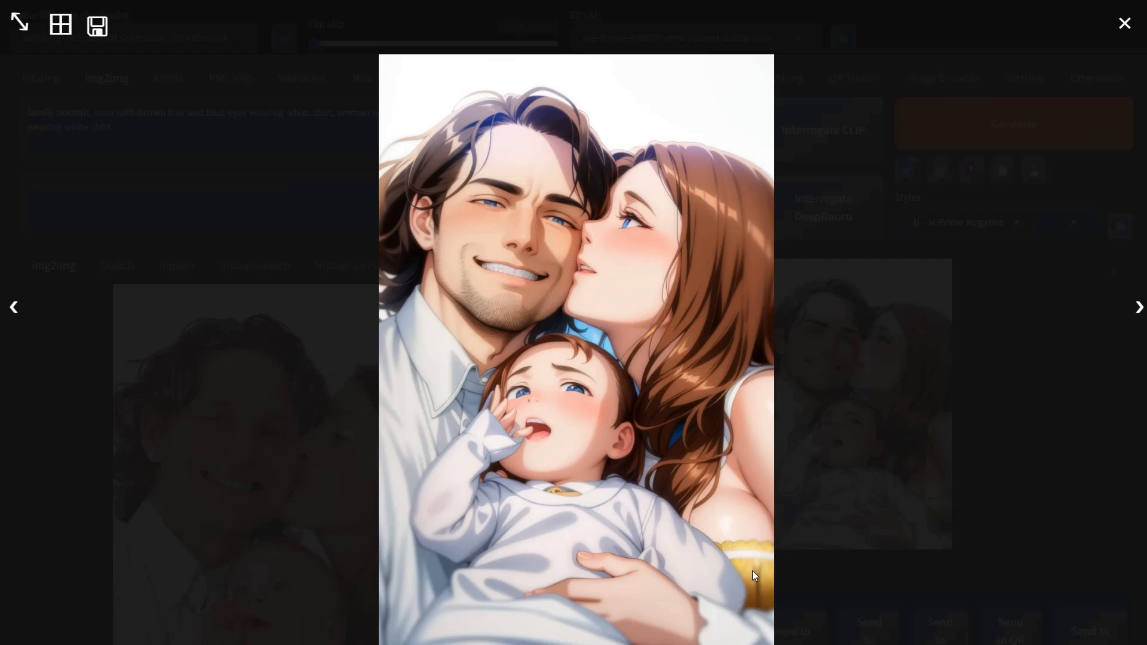
pyautogui.click(12, 307)
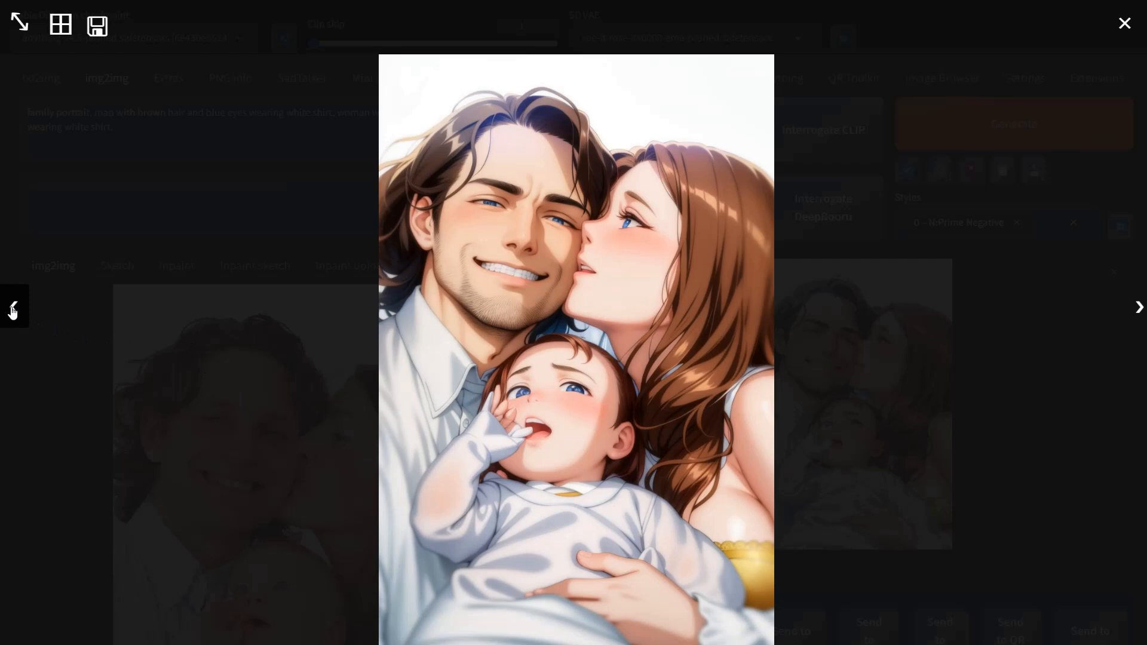
pyautogui.click(13, 307)
pyautogui.click(12, 308)
pyautogui.click(12, 308)
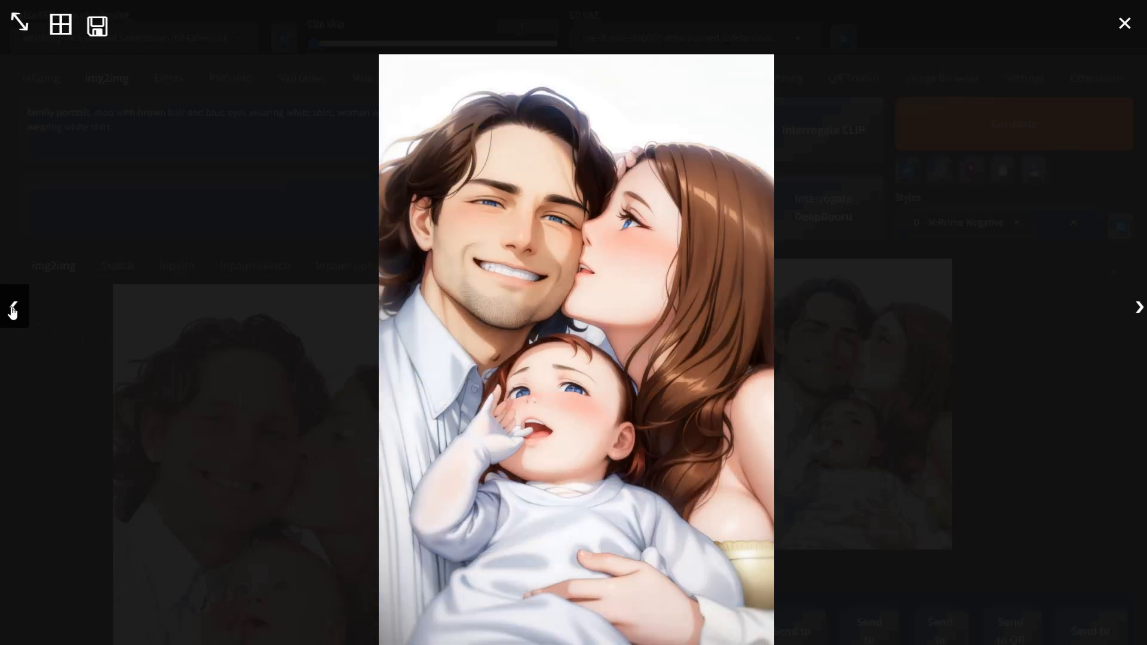
pyautogui.click(13, 308)
pyautogui.click(13, 308)
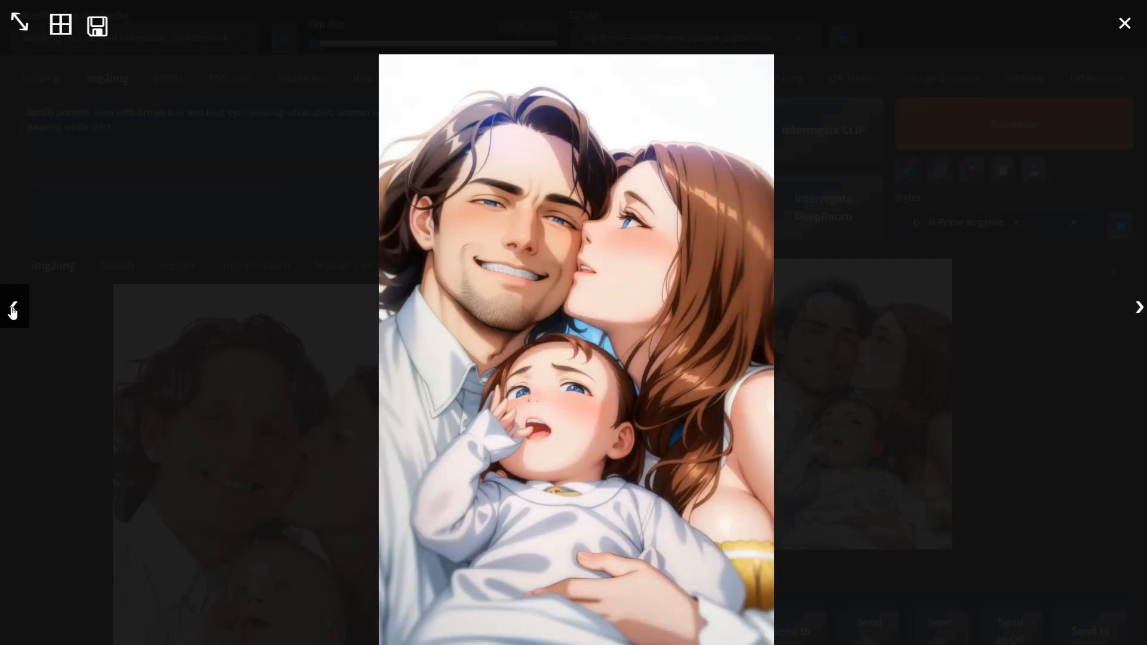
pyautogui.click(1139, 317)
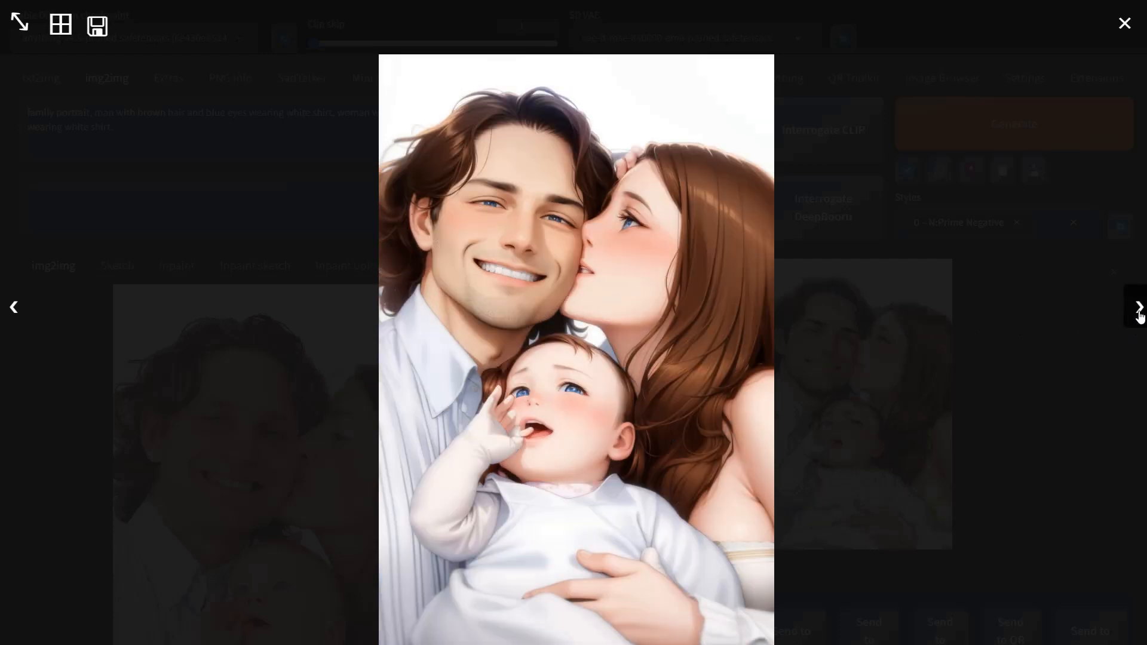
pyautogui.click(1139, 317)
pyautogui.click(1139, 318)
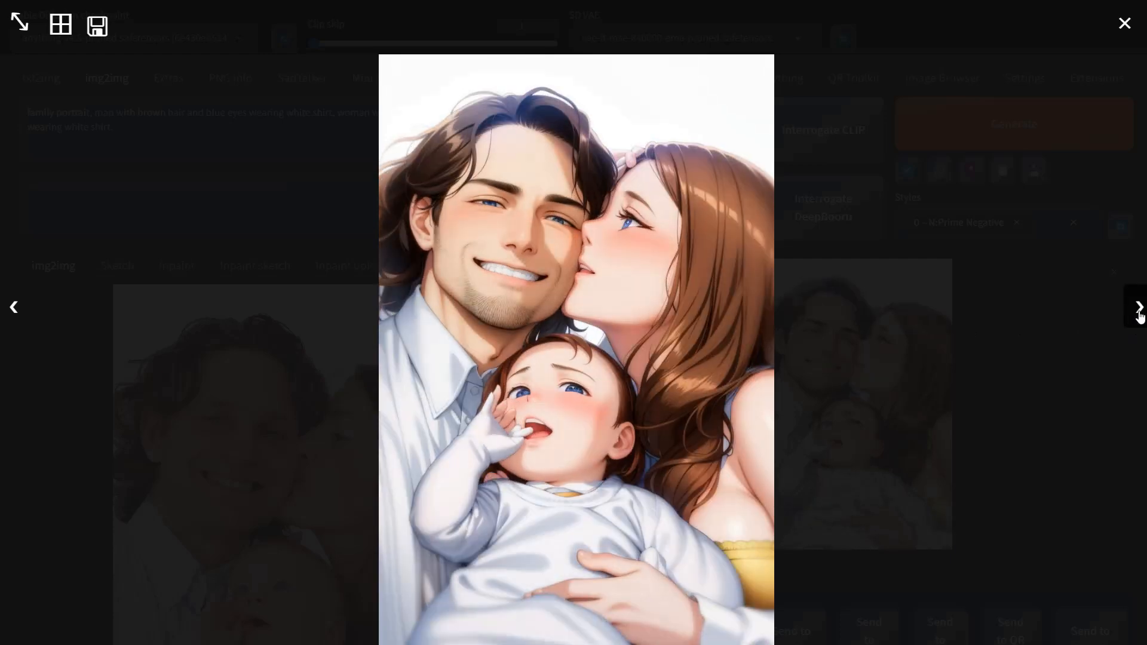
pyautogui.click(1139, 317)
pyautogui.click(1139, 317)
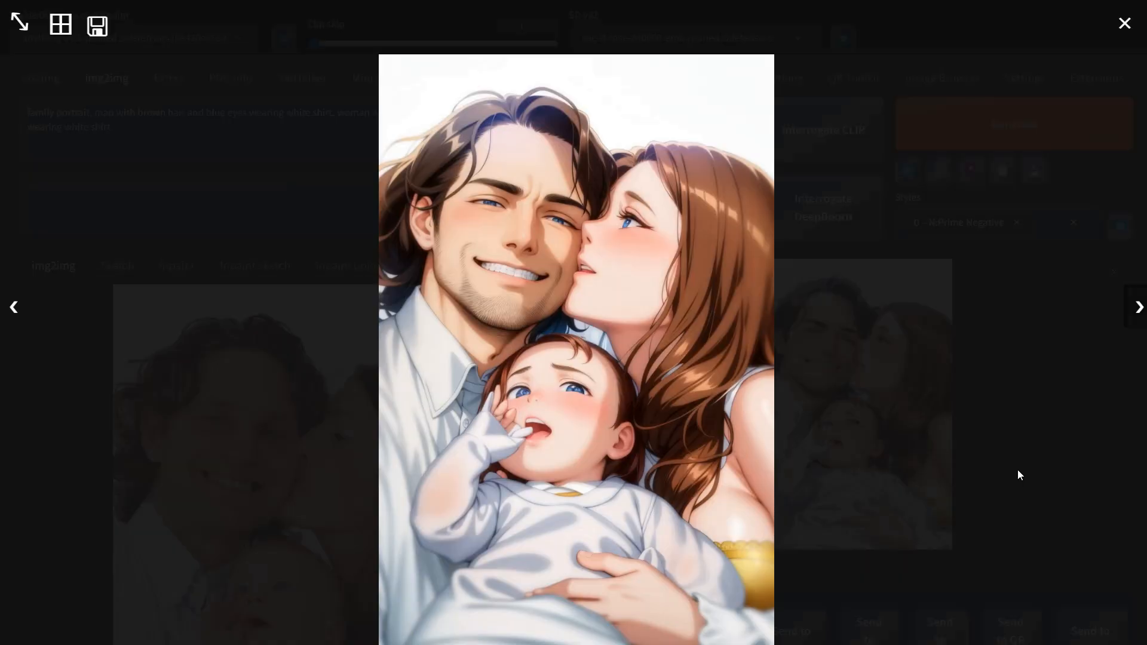
pyautogui.click(1017, 472)
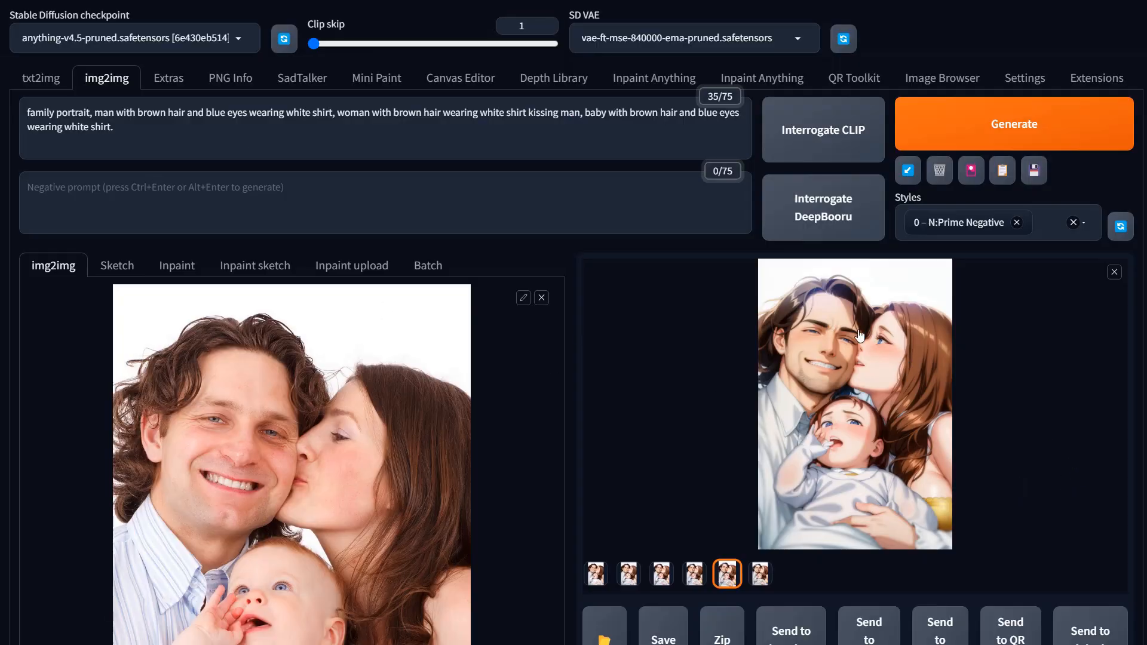
# Step: Reopen the viewer from different thumbnails and compare the loopback images once more
pyautogui.click(825, 336)
pyautogui.scroll(-1, 847, 433)
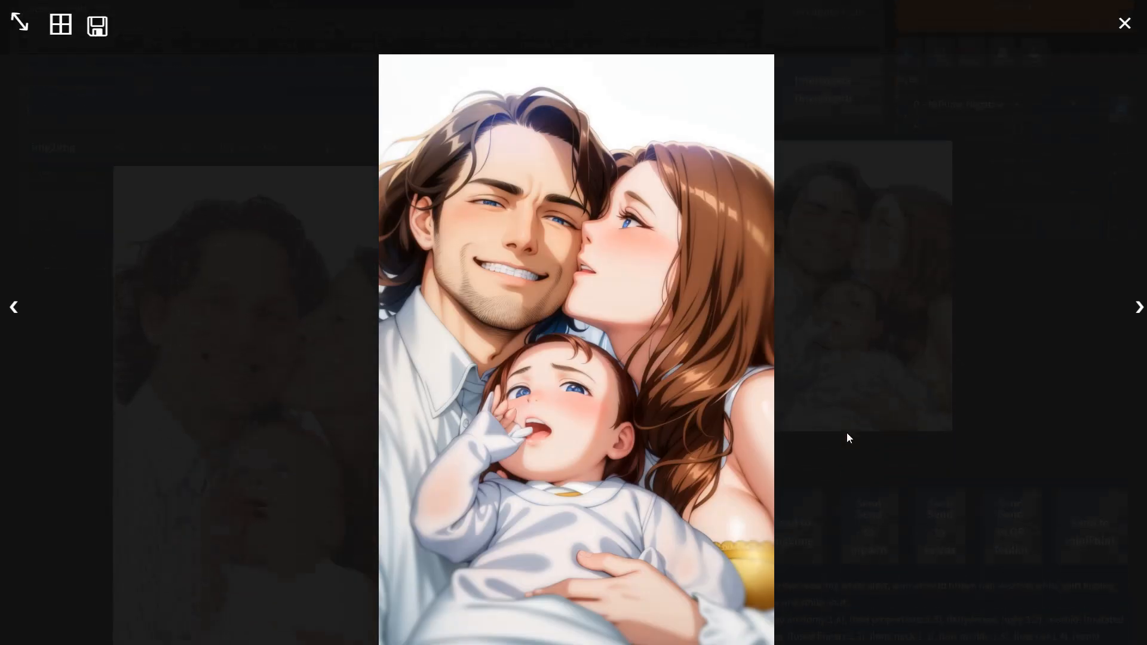
pyautogui.click(1139, 309)
pyautogui.click(1139, 309)
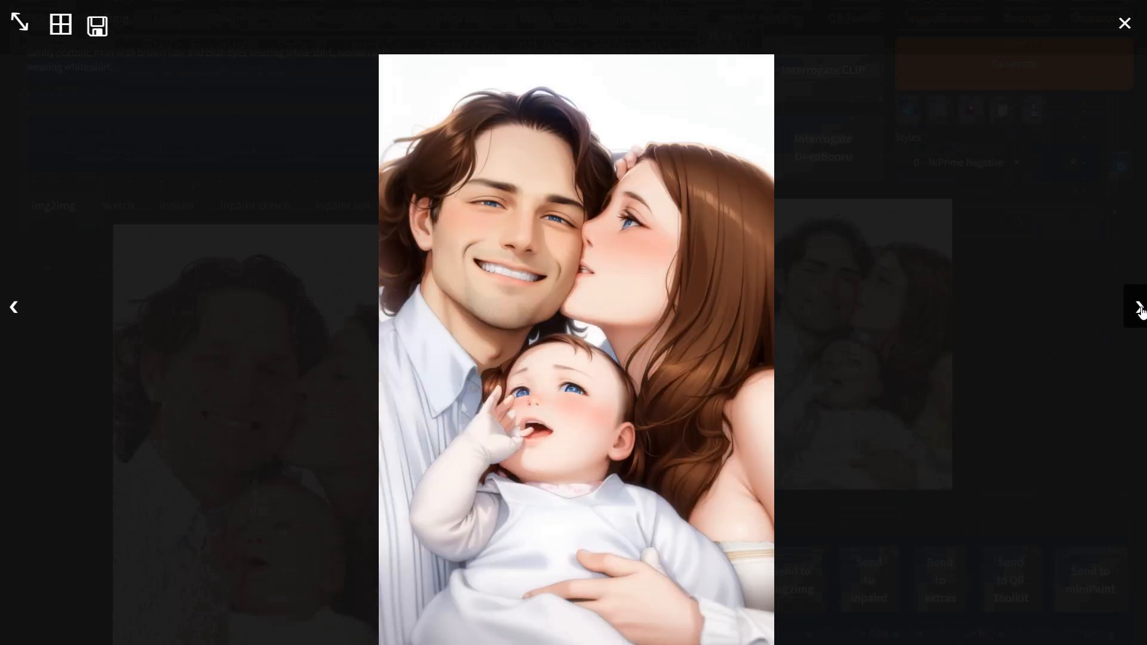
pyautogui.click(1139, 309)
pyautogui.click(1139, 309)
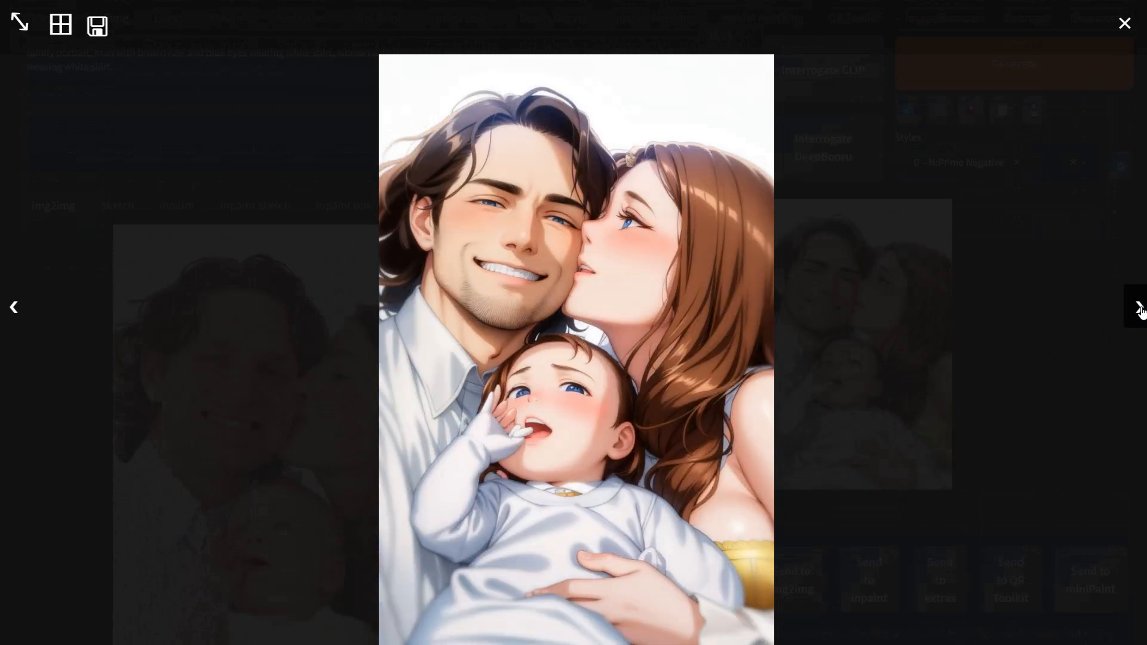
pyautogui.click(299, 446)
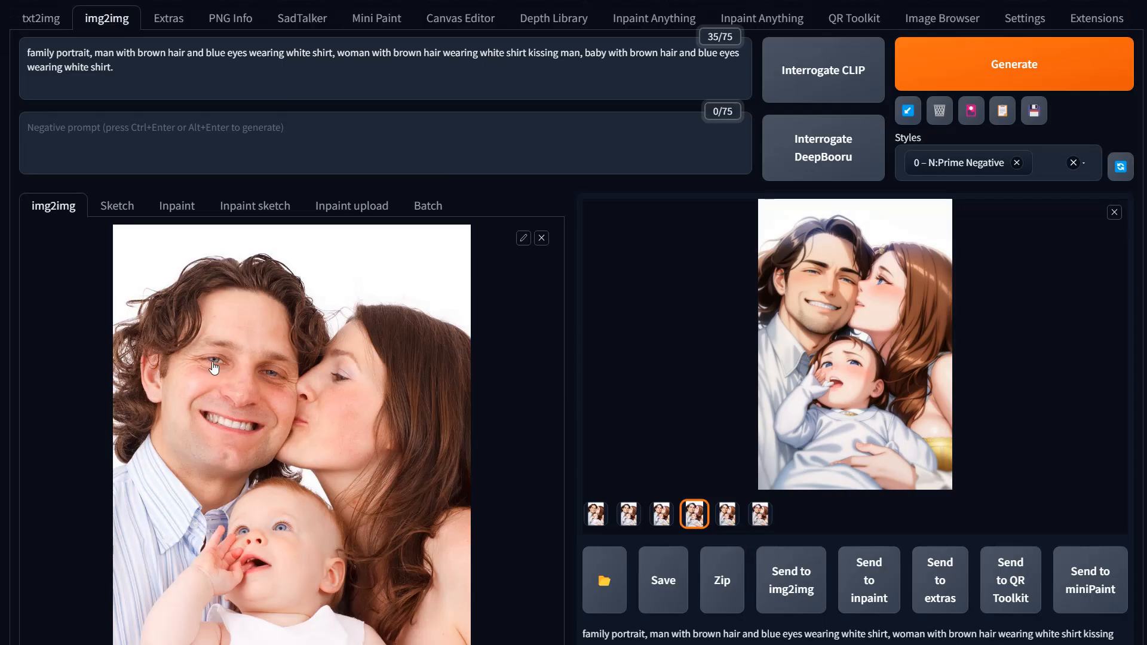
pyautogui.click(876, 295)
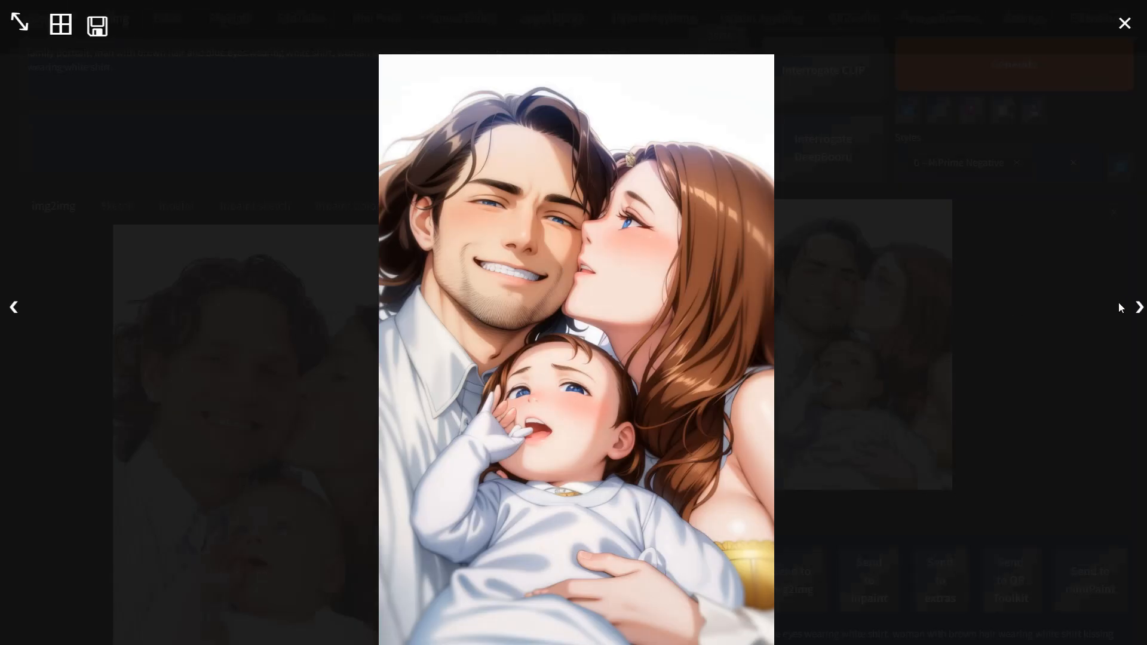
pyautogui.click(1139, 308)
pyautogui.click(1139, 308)
pyautogui.click(1140, 308)
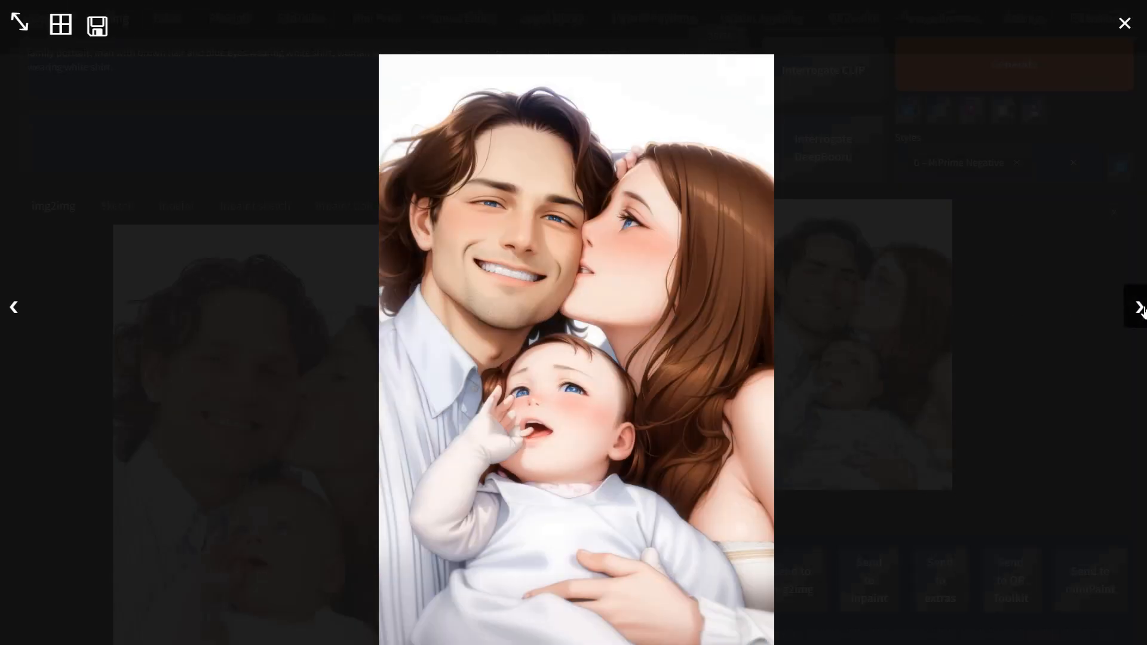
pyautogui.click(1139, 308)
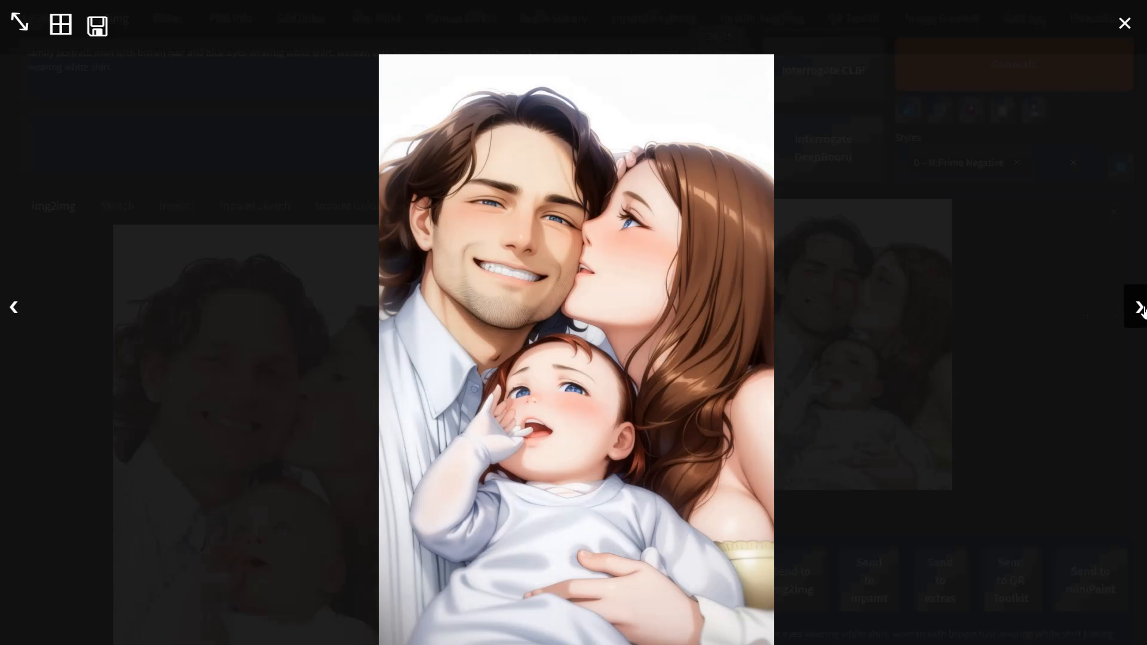
pyautogui.click(942, 375)
pyautogui.click(597, 514)
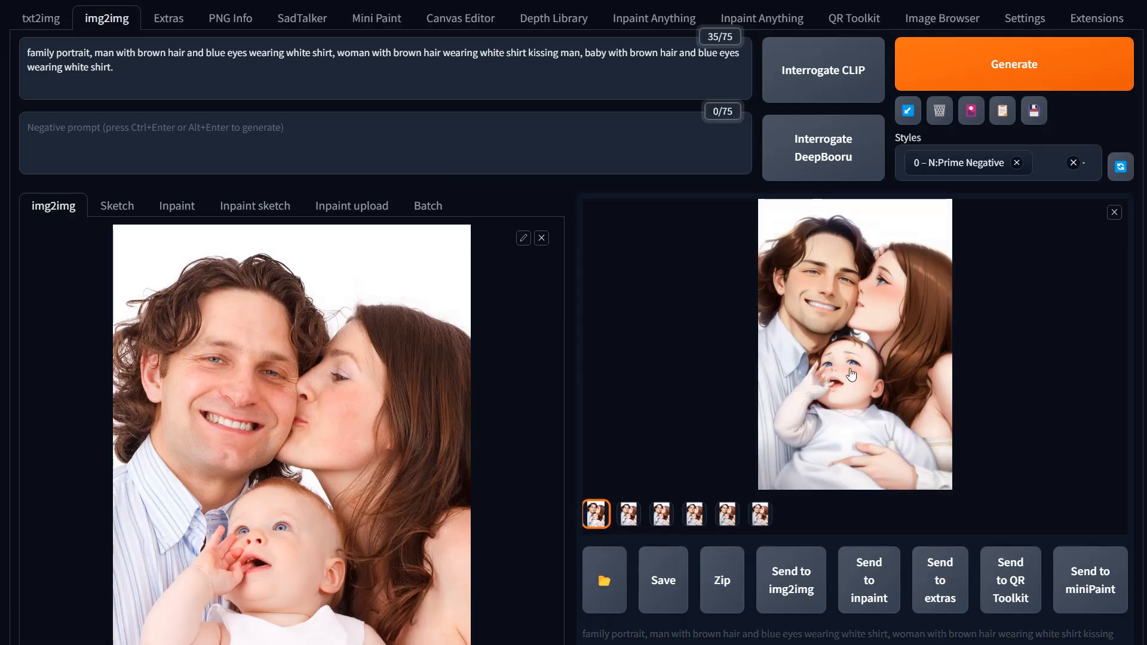
pyautogui.click(851, 376)
pyautogui.click(11, 313)
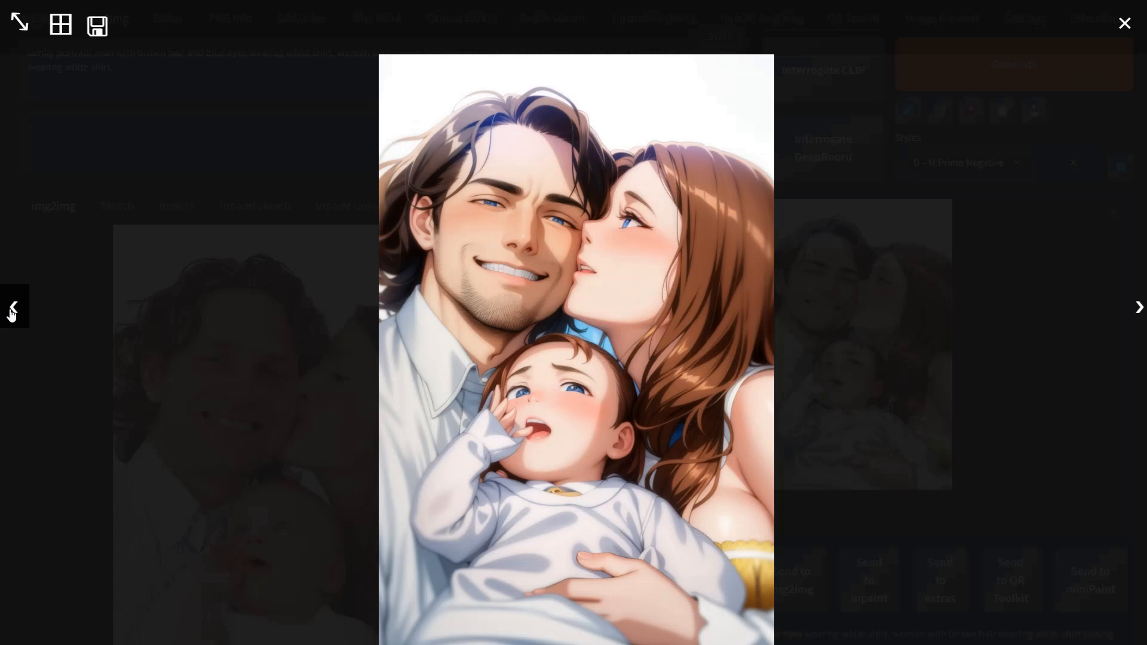
pyautogui.click(1139, 307)
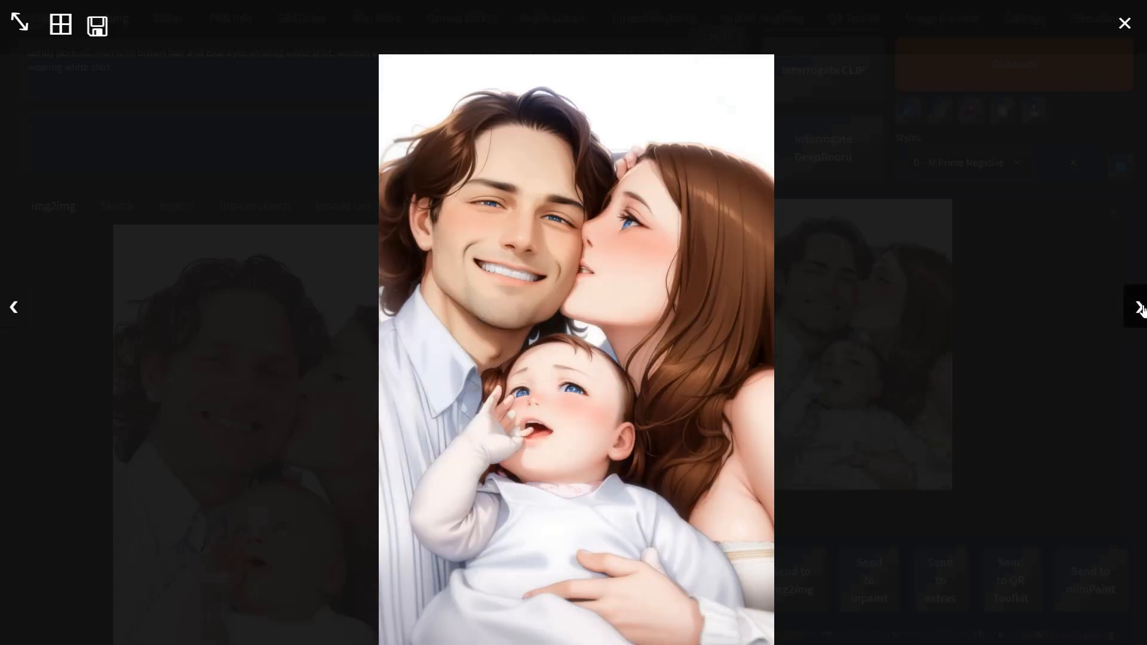
pyautogui.click(907, 458)
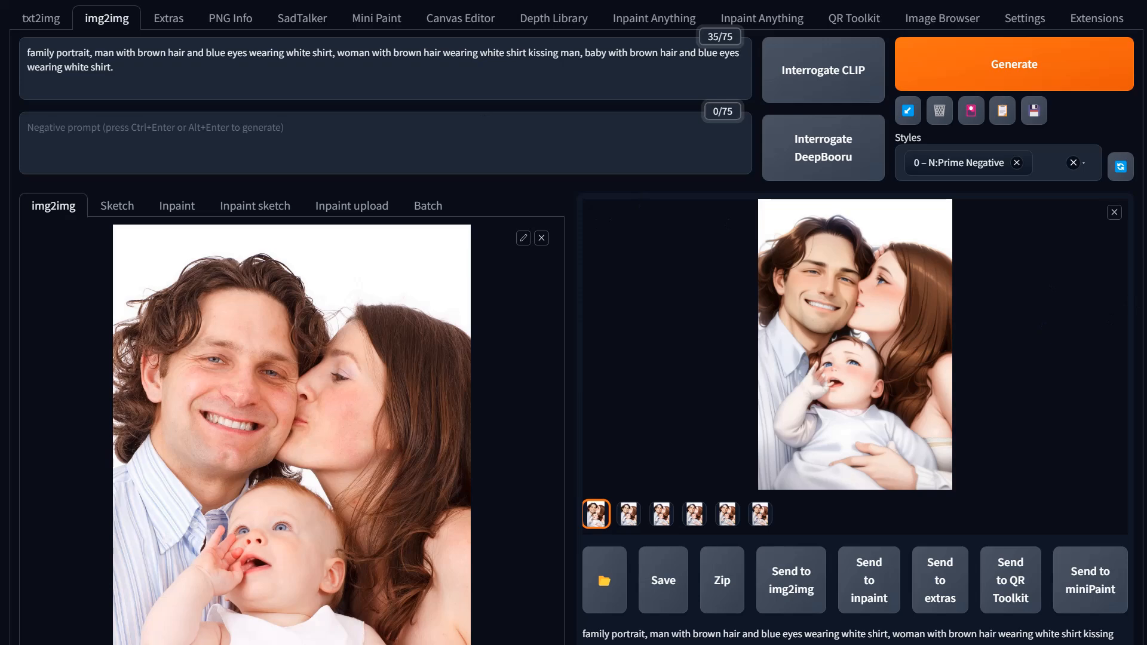
# Step: Replace the img2img source with a photo of a smiling man wearing sunglasses
pyautogui.moveTo(714, 348); pyautogui.dragTo(405, 396)
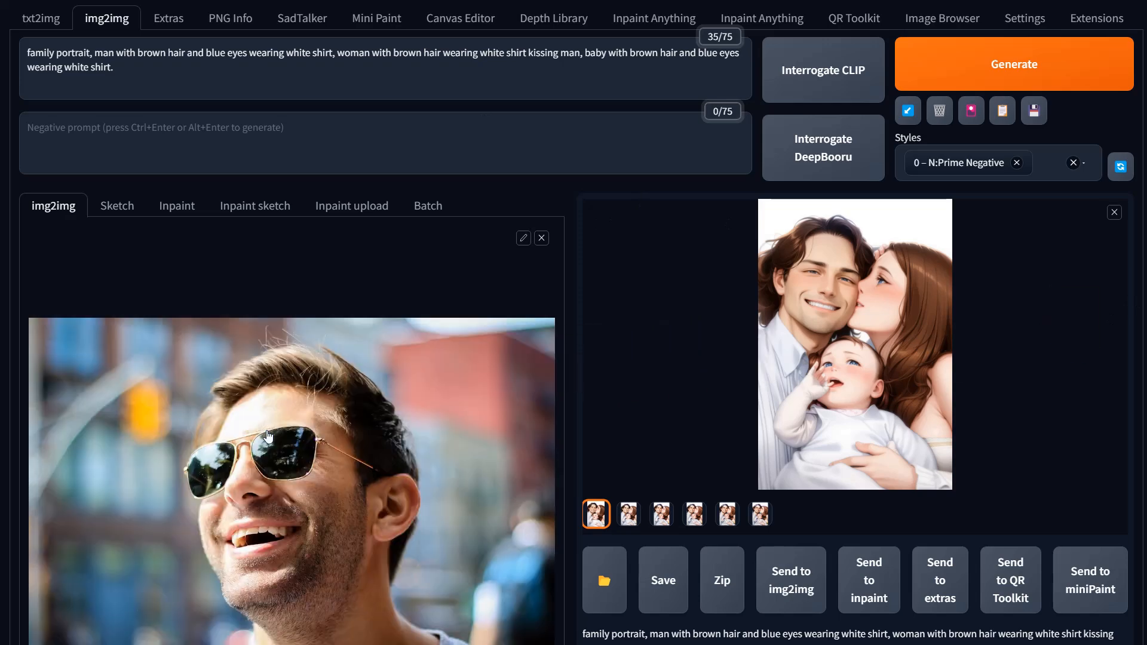
# Step: Pick the 9:16 aspect ratio preset and swap width and height for a 1152 × 648 landscape output
pyautogui.scroll(-4, 601, 539)
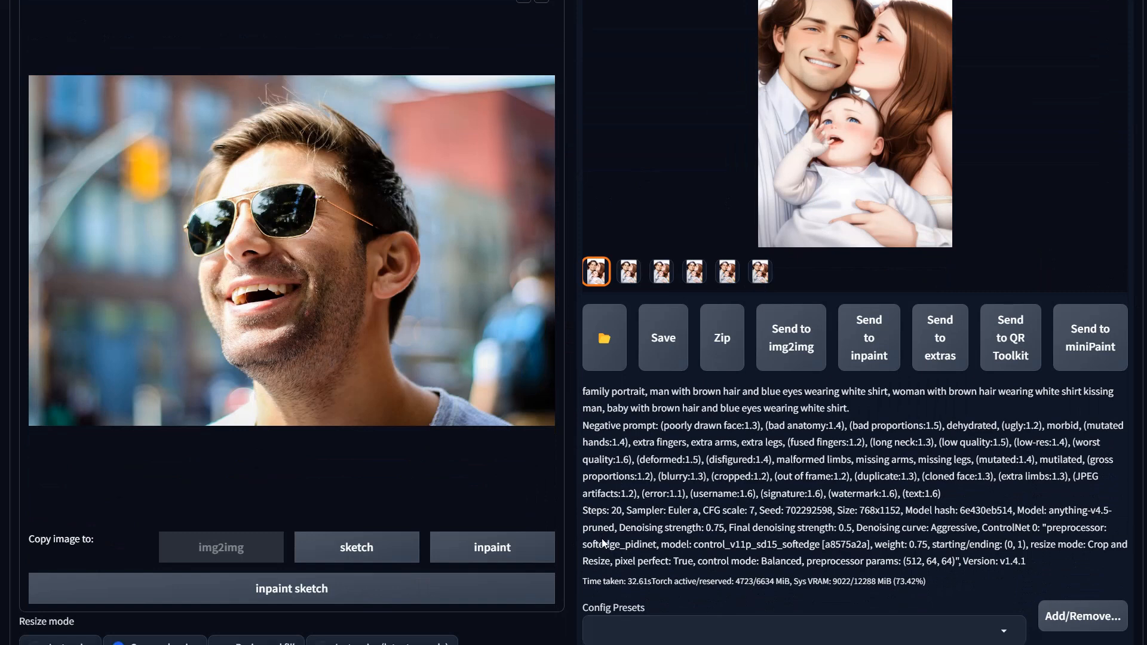
pyautogui.scroll(-3, 601, 539)
pyautogui.click(387, 580)
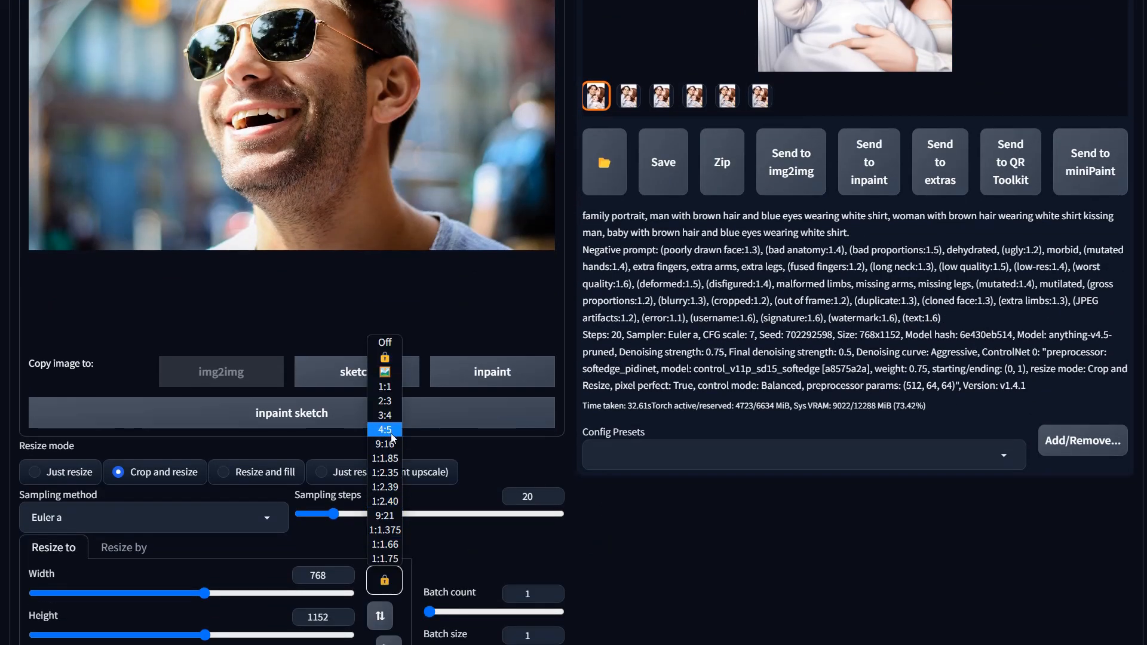
pyautogui.scroll(3, 643, 605)
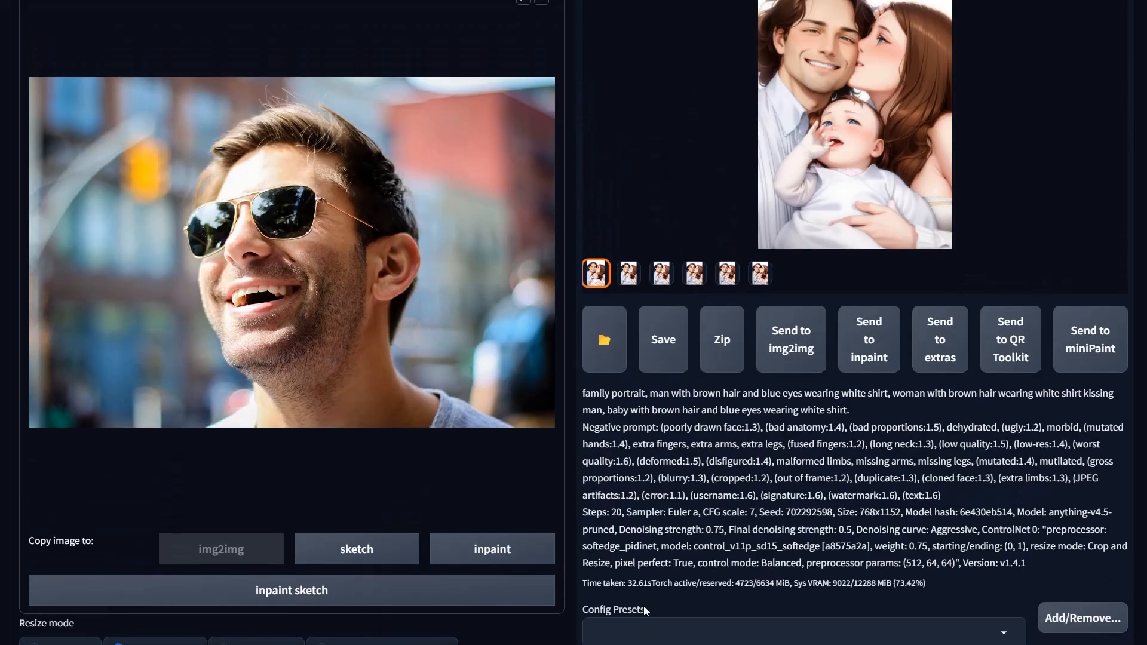
pyautogui.scroll(-4, 643, 606)
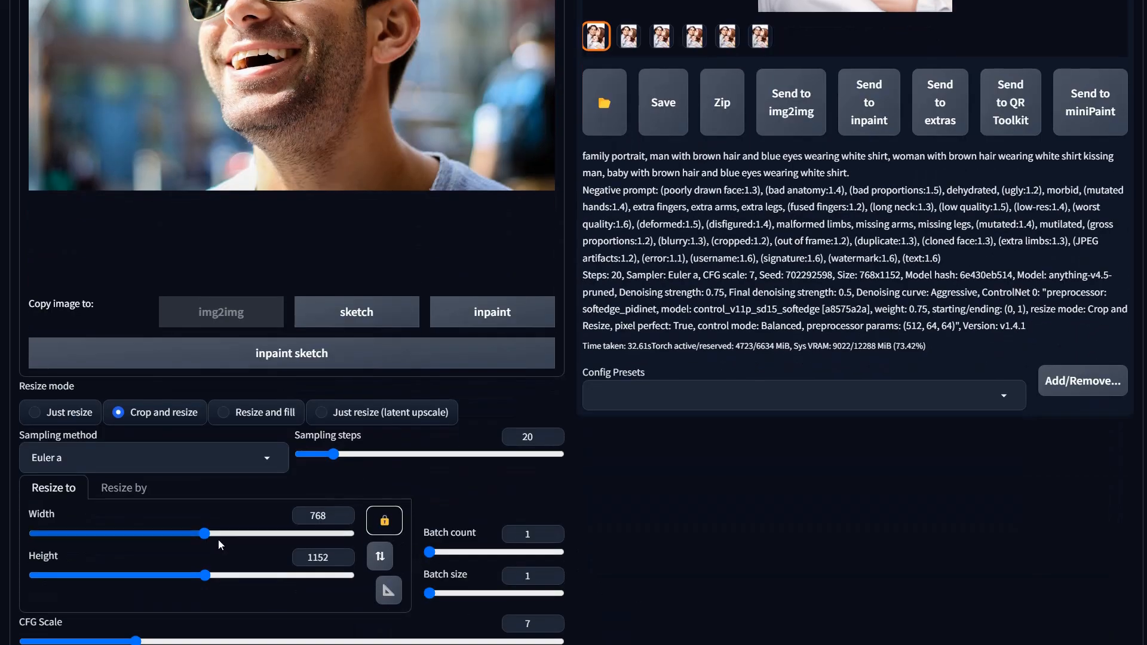
pyautogui.click(384, 522)
pyautogui.click(385, 543)
pyautogui.click(388, 524)
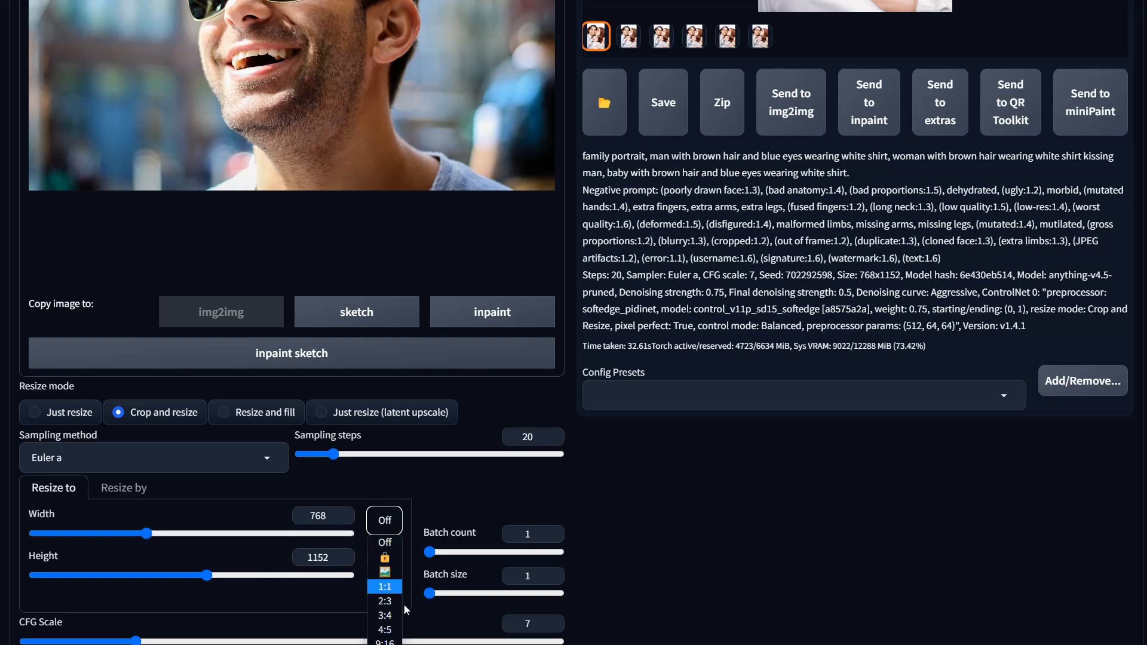
pyautogui.click(394, 639)
pyautogui.click(380, 557)
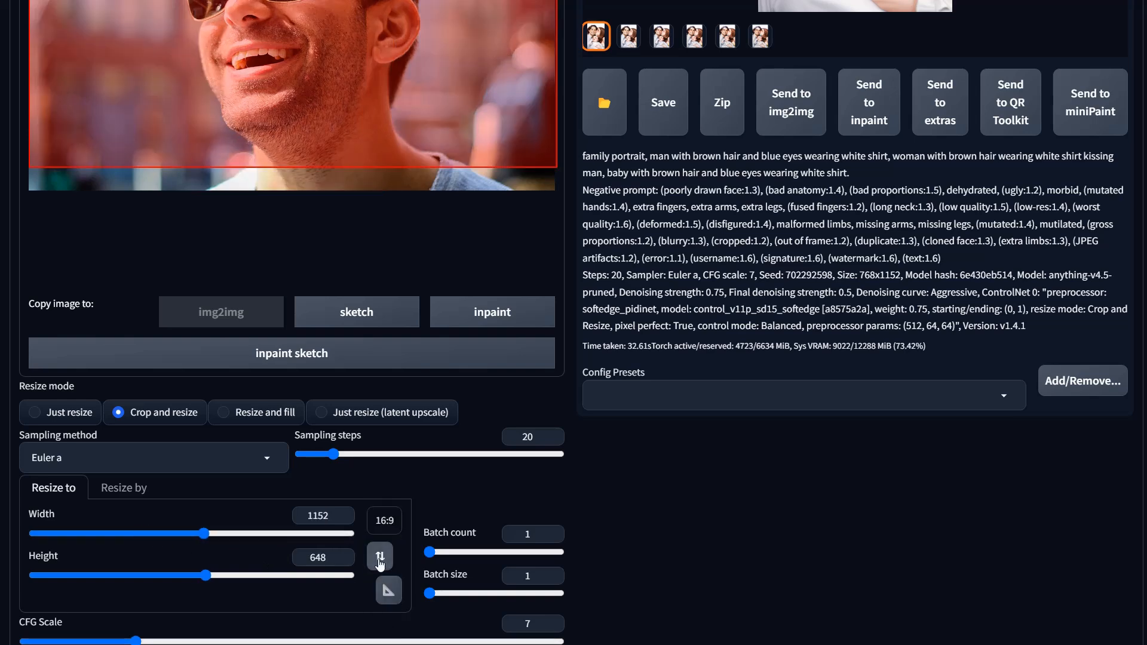
# Step: Turn the aspect ratio preset off and lower the output height with its slider
pyautogui.click(385, 519)
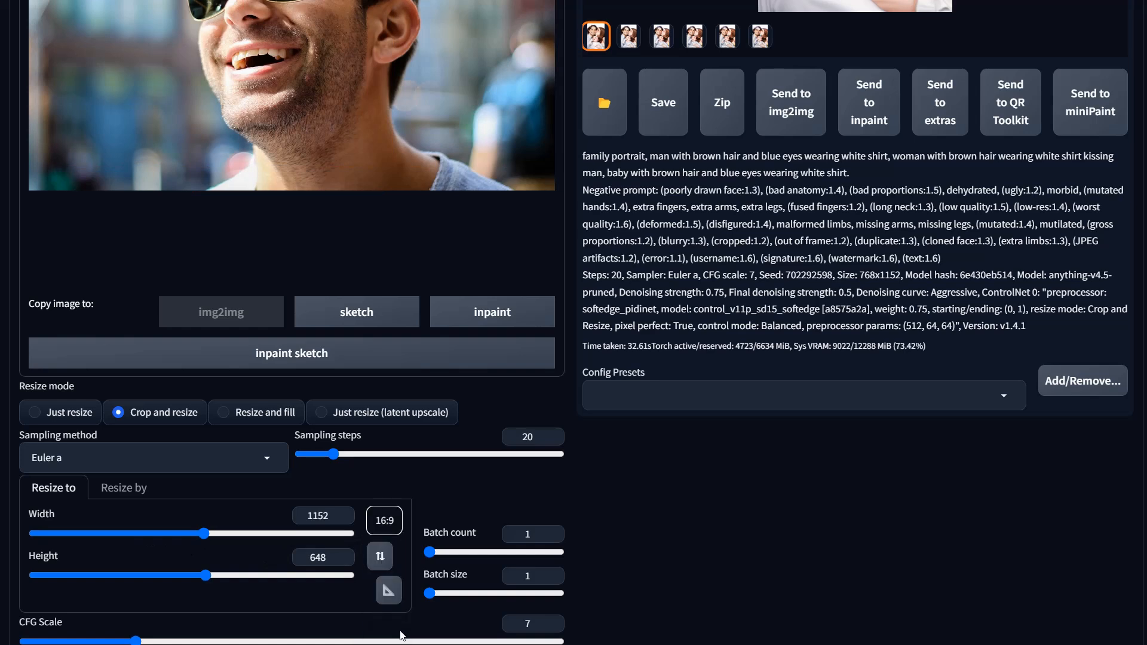
pyautogui.click(401, 635)
pyautogui.click(384, 520)
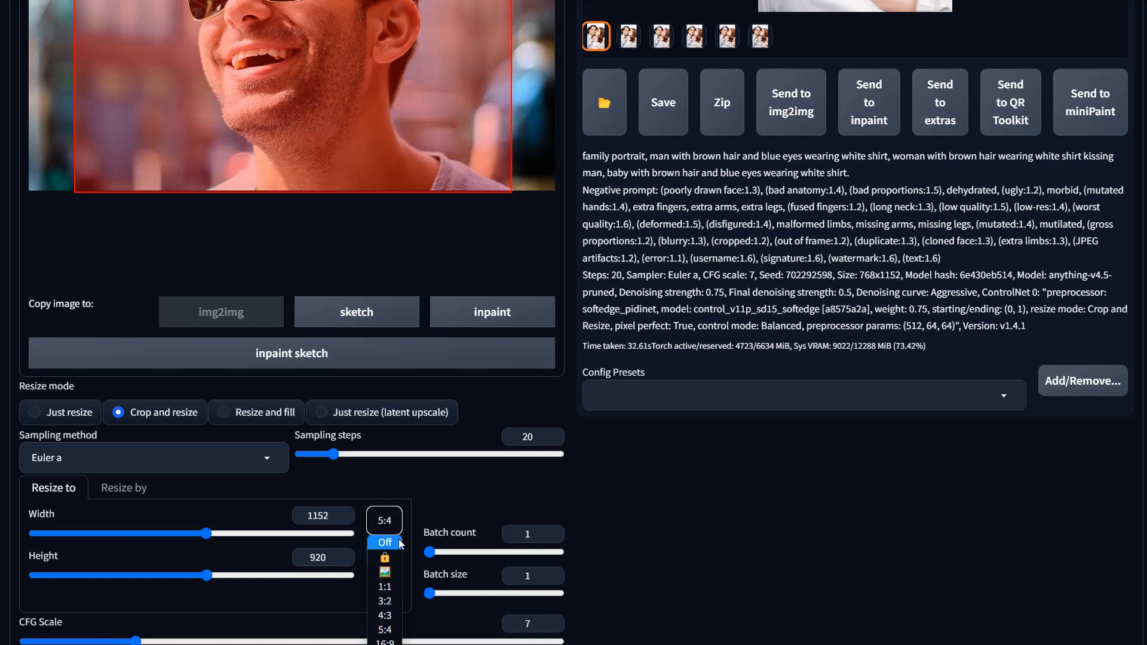
pyautogui.click(397, 540)
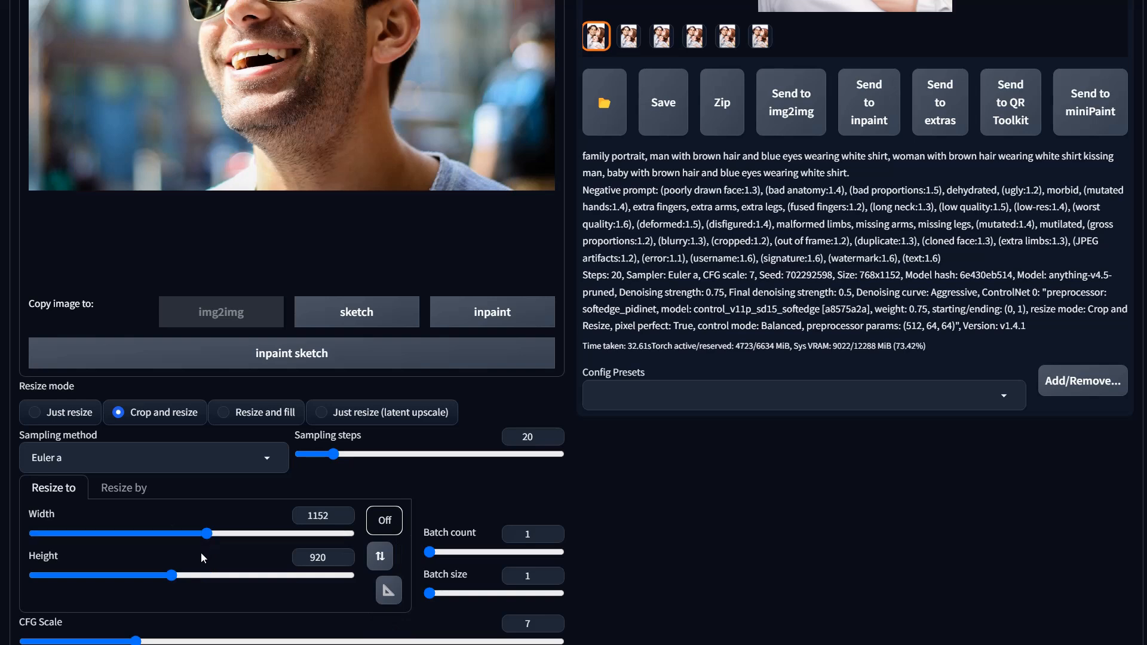
pyautogui.moveTo(174, 576); pyautogui.dragTo(146, 577)
# Step: Clear the existing positive prompt
pyautogui.scroll(-15, 799, 506)
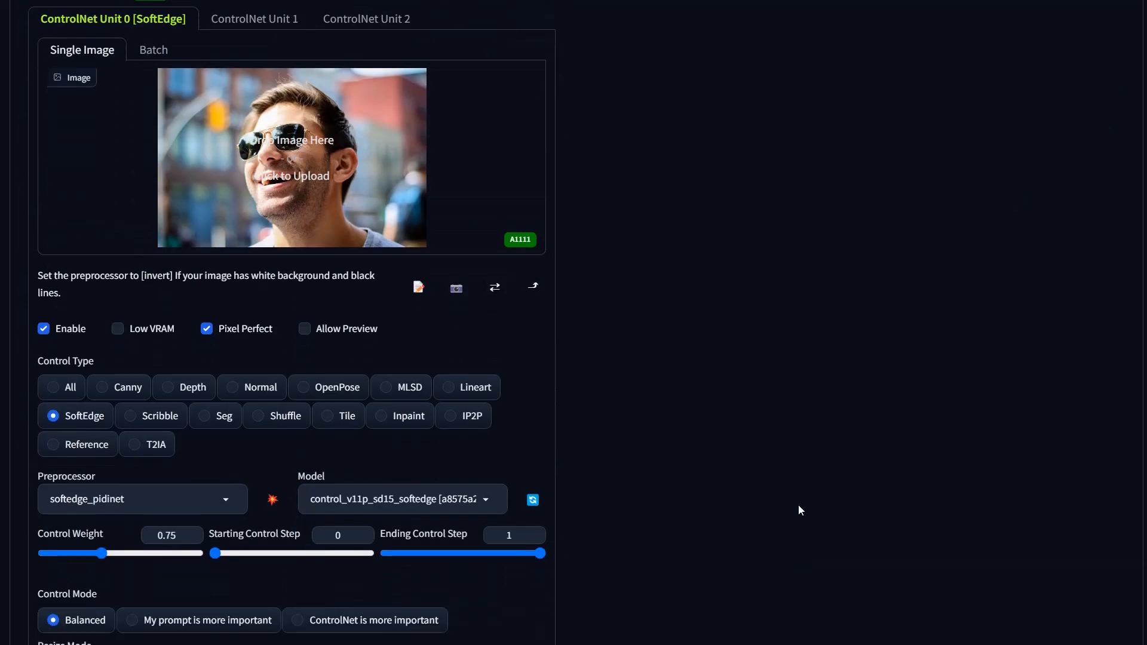
pyautogui.scroll(10, 799, 507)
pyautogui.scroll(10, 798, 505)
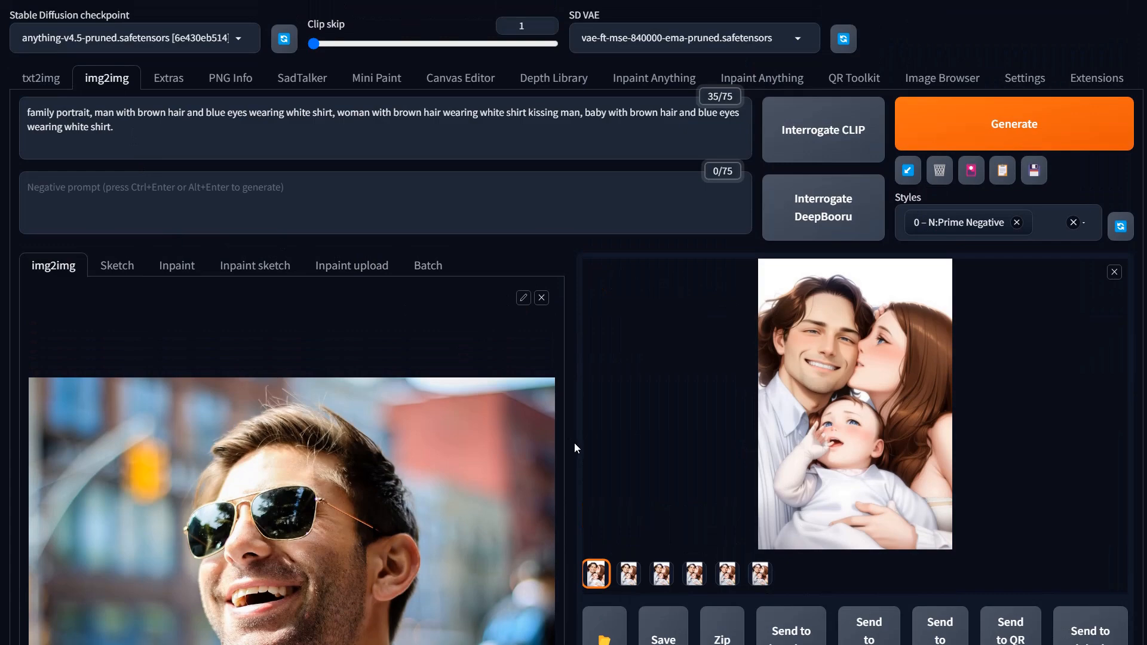
pyautogui.hotkey('ctrl', 'a')
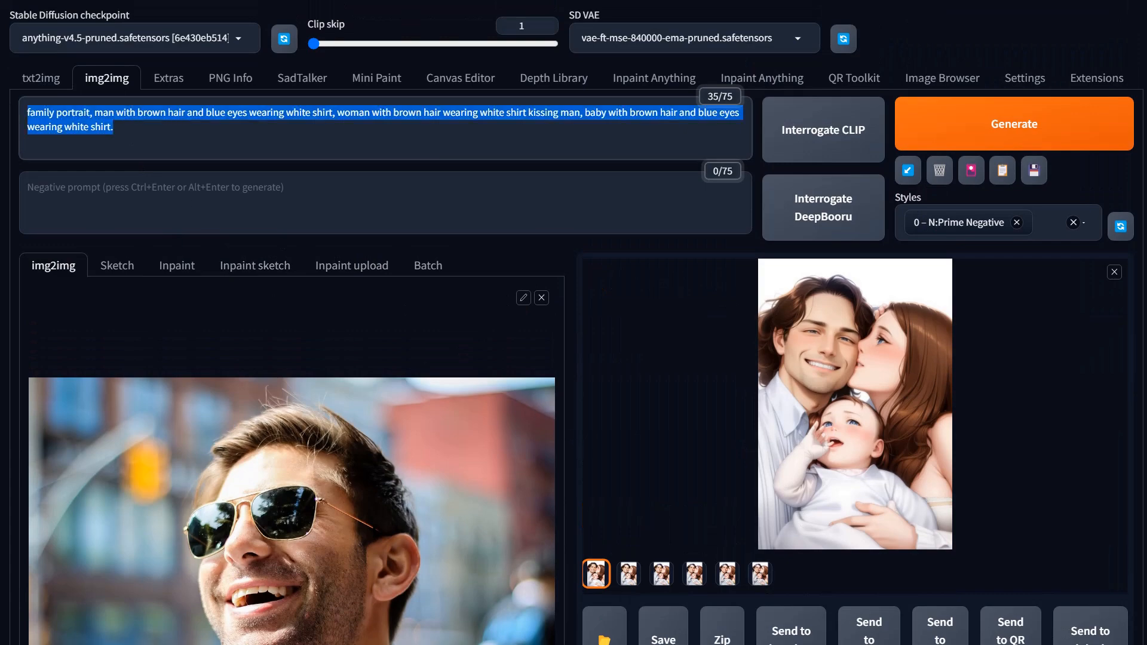
pyautogui.press('BackSpace')
# Step: Switch to ChatGPT and rewrite the previous request as 'man smiling, sunglasses, whiskers, city background out of focus'
pyautogui.scroll(-3, 604, 495)
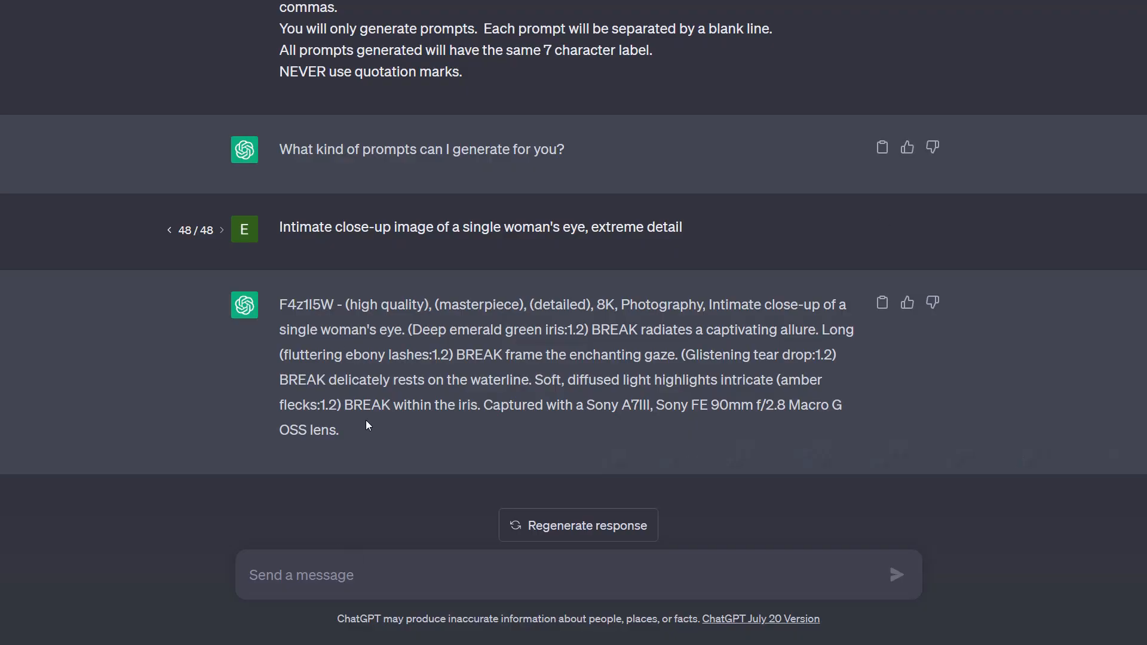
pyautogui.click(881, 229)
pyautogui.scroll(-1, 373, 228)
pyautogui.moveTo(765, 193); pyautogui.dragTo(100, 179)
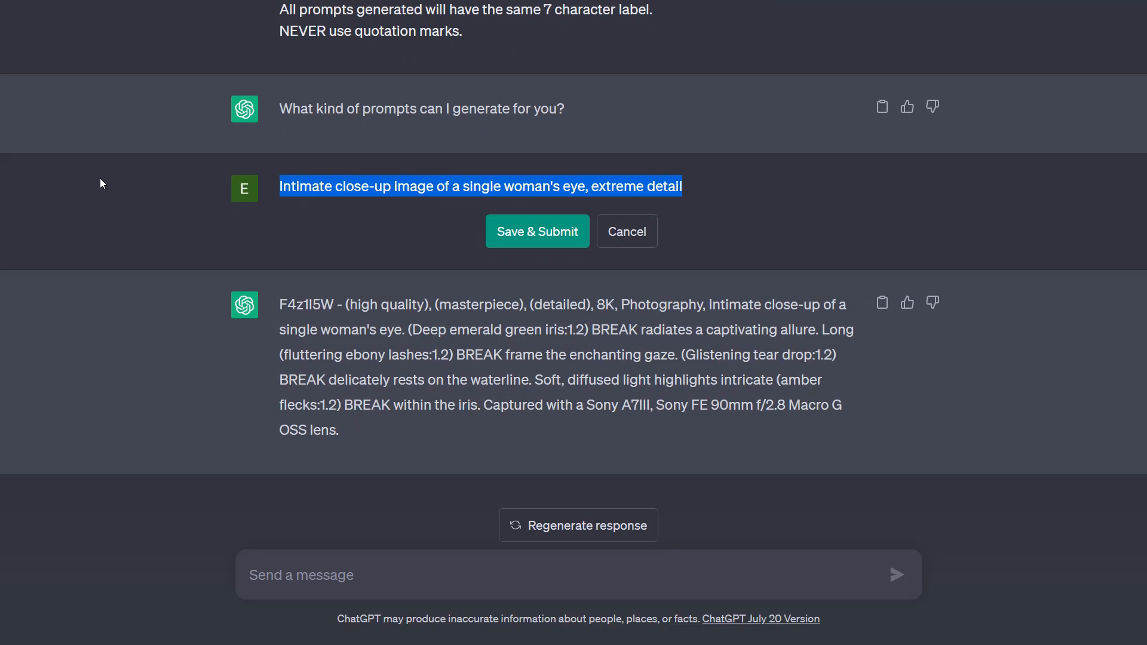
pyautogui.write('man smiling')
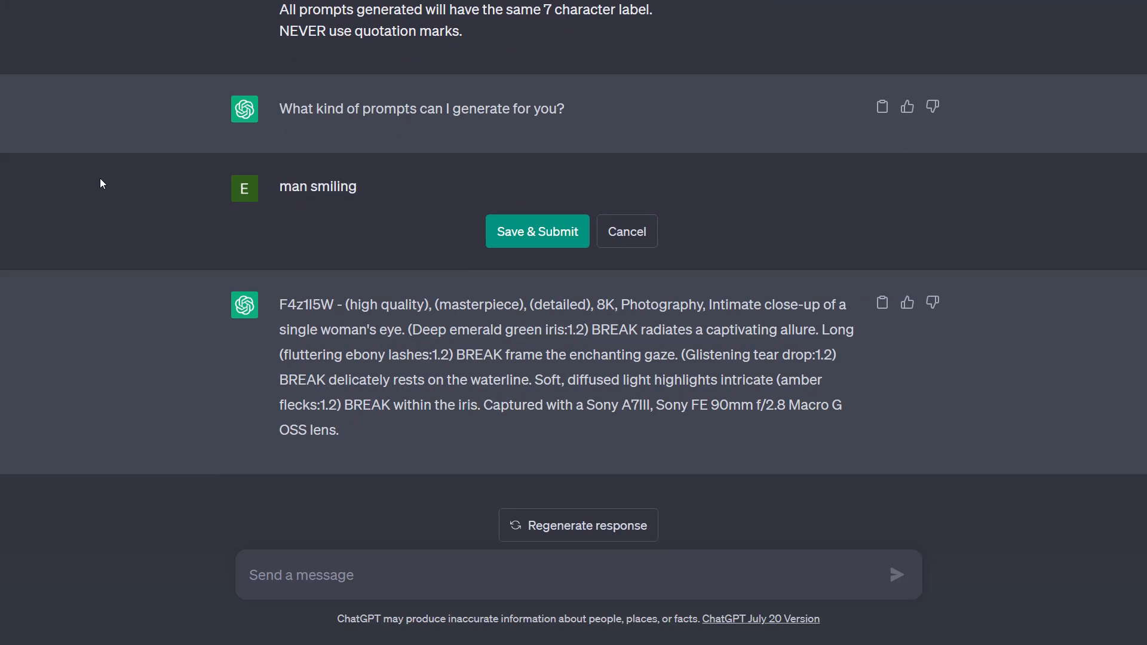
pyautogui.press('BackSpace')
pyautogui.write(', sunglasses')
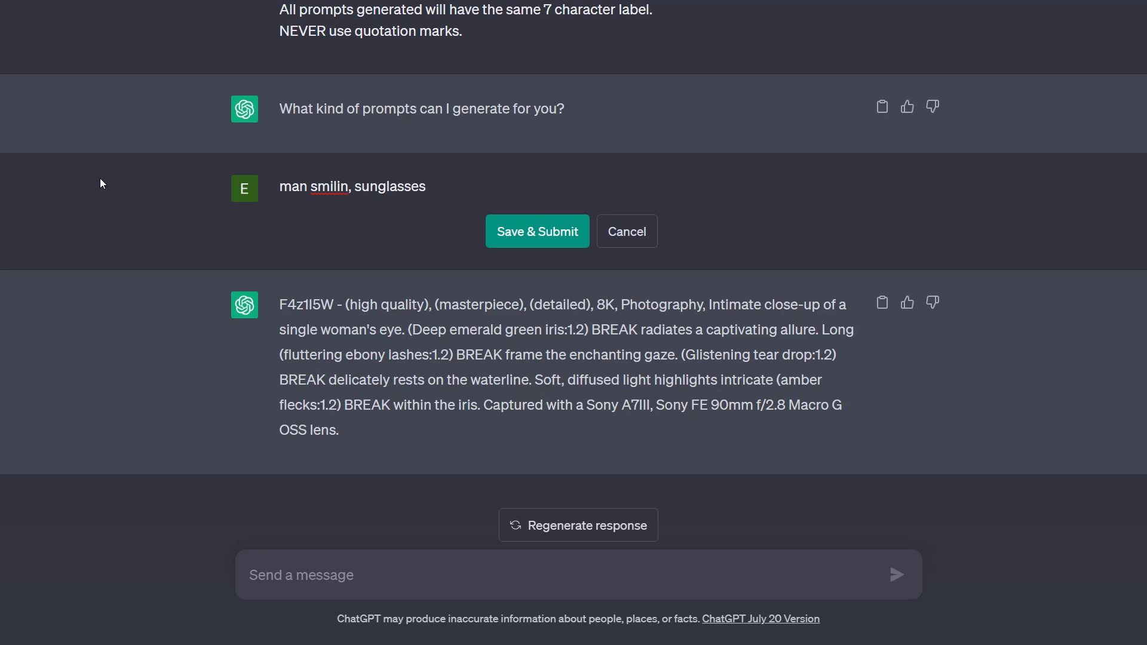
pyautogui.write(', wiskers')
pyautogui.click(348, 187)
pyautogui.write('g')
pyautogui.rightClick(447, 185)
pyautogui.click(517, 202)
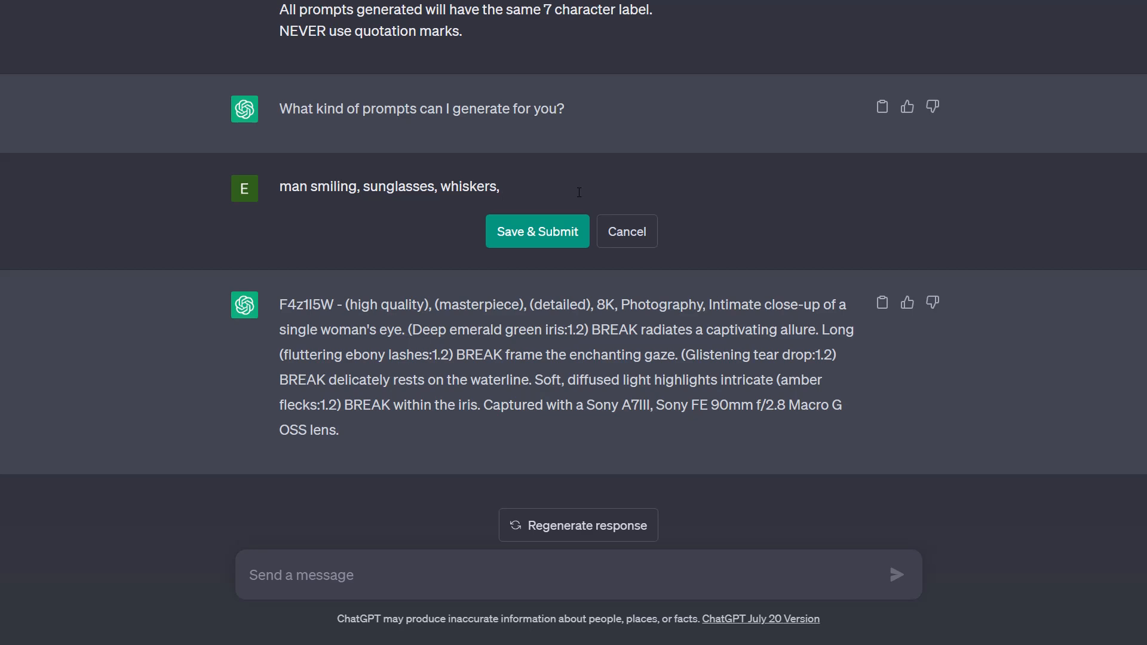
pyautogui.write('city background out of focus')
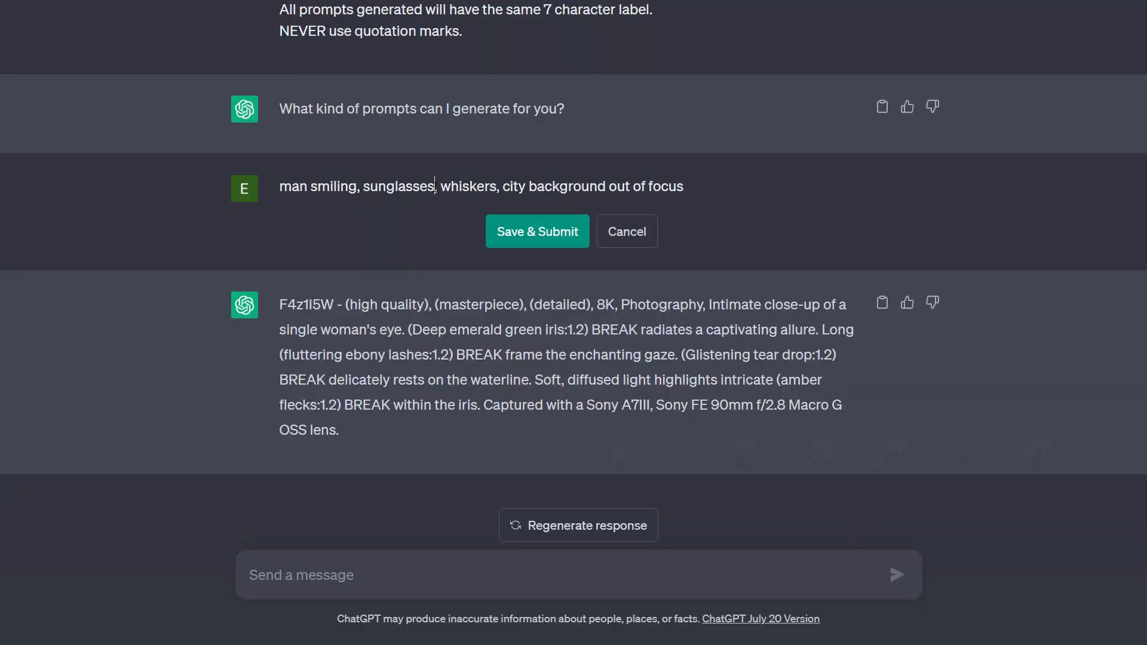
# Step: Insert 'gold rimmed' before sunglasses in the request and submit the edit
pyautogui.click(363, 186)
pyautogui.write('gold rimme')
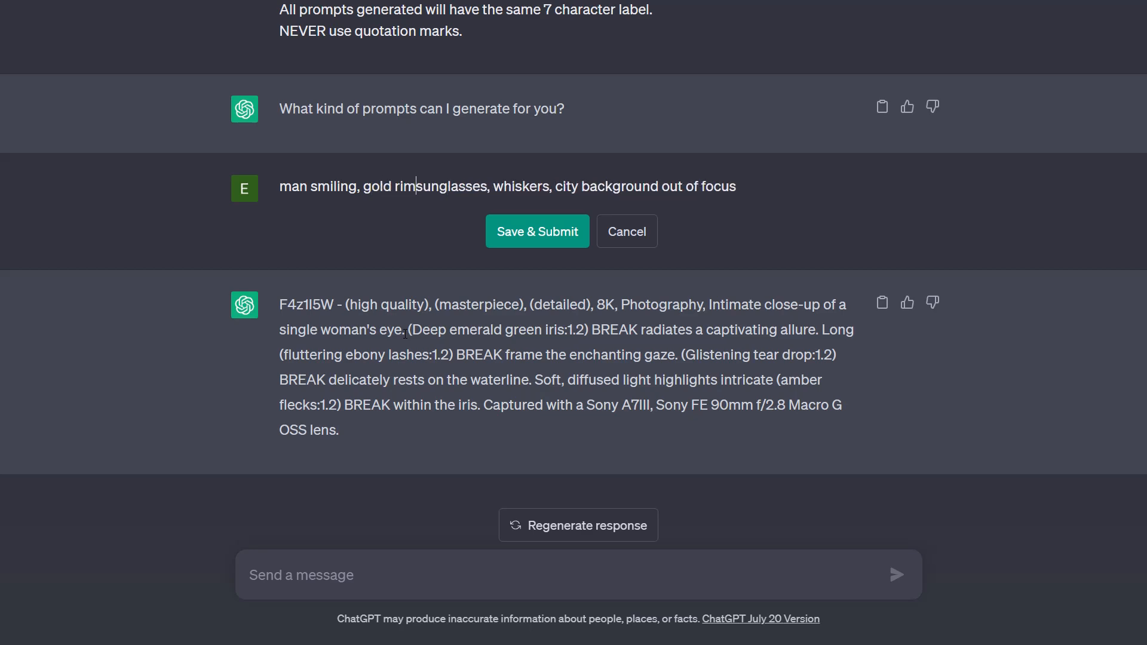
pyautogui.write('d')
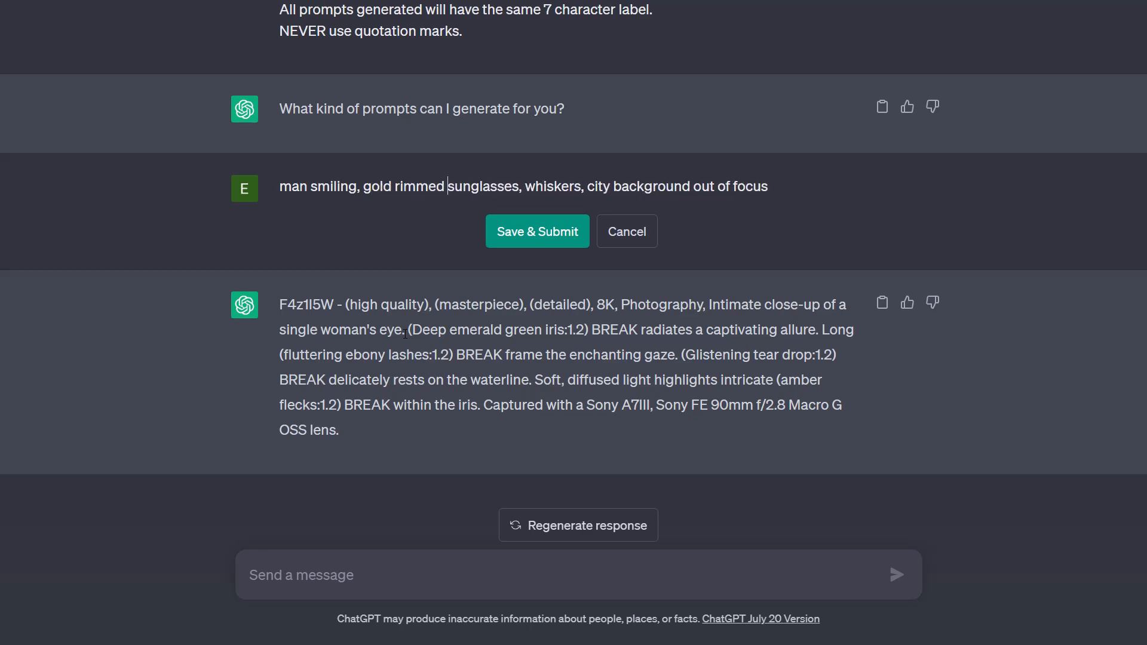
pyautogui.click(557, 242)
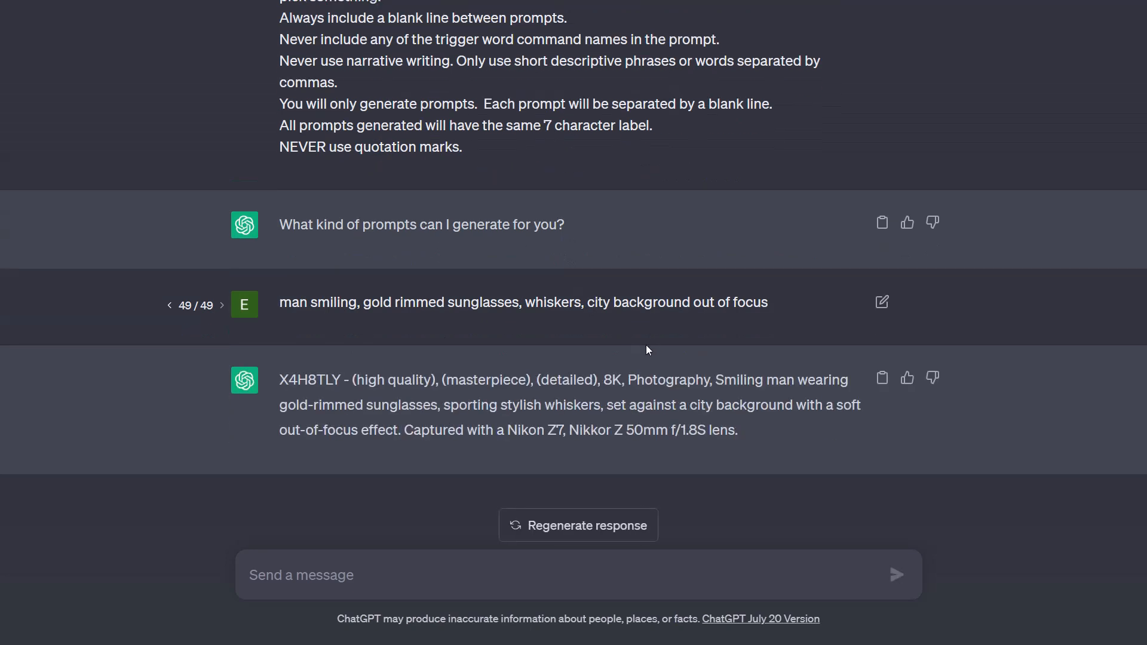
# Step: Edit the request again to begin with '60 words,' and resubmit it
pyautogui.click(869, 300)
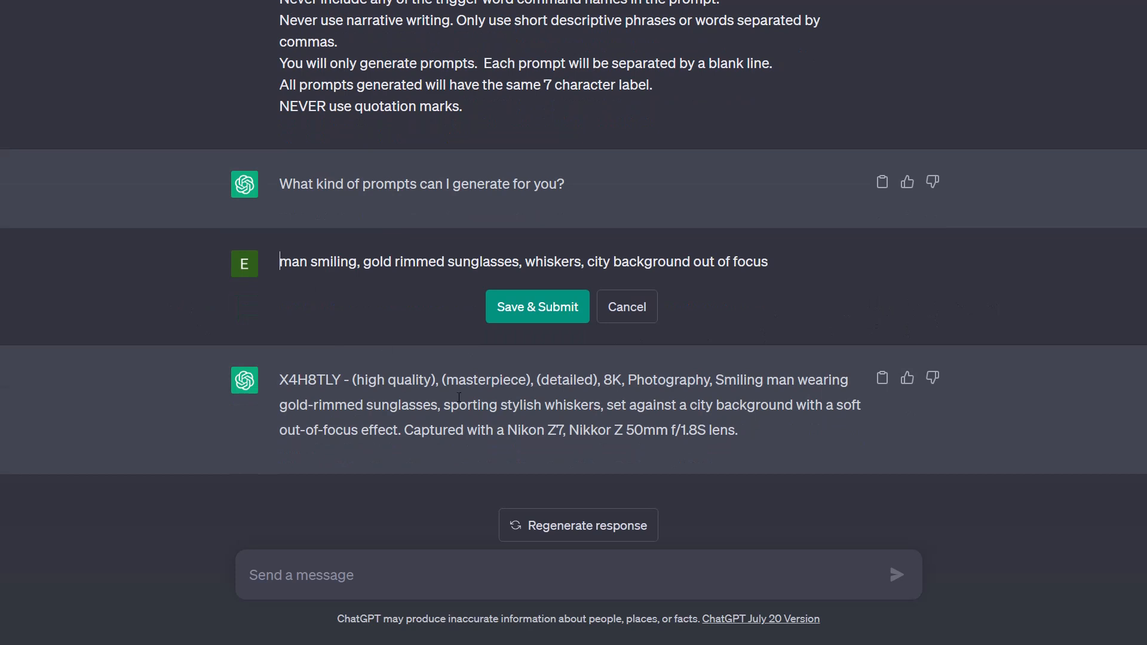
pyautogui.write('60 words,')
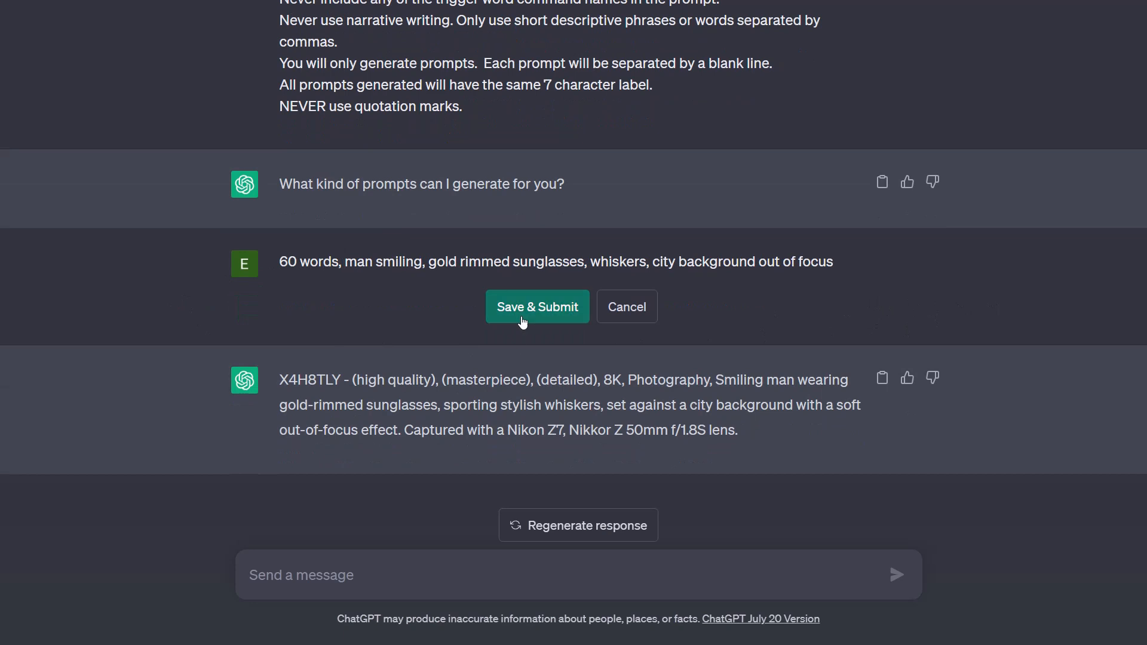
pyautogui.click(524, 326)
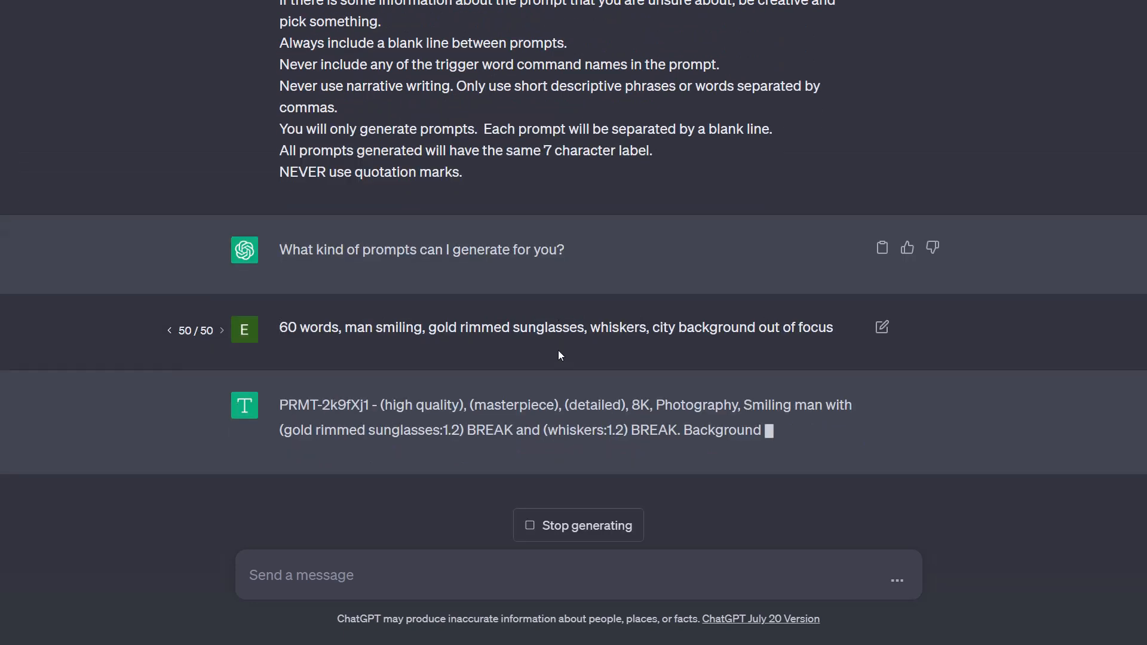
# Step: Copy the generated prompt and paste it into the img2img prompt box
pyautogui.click(882, 352)
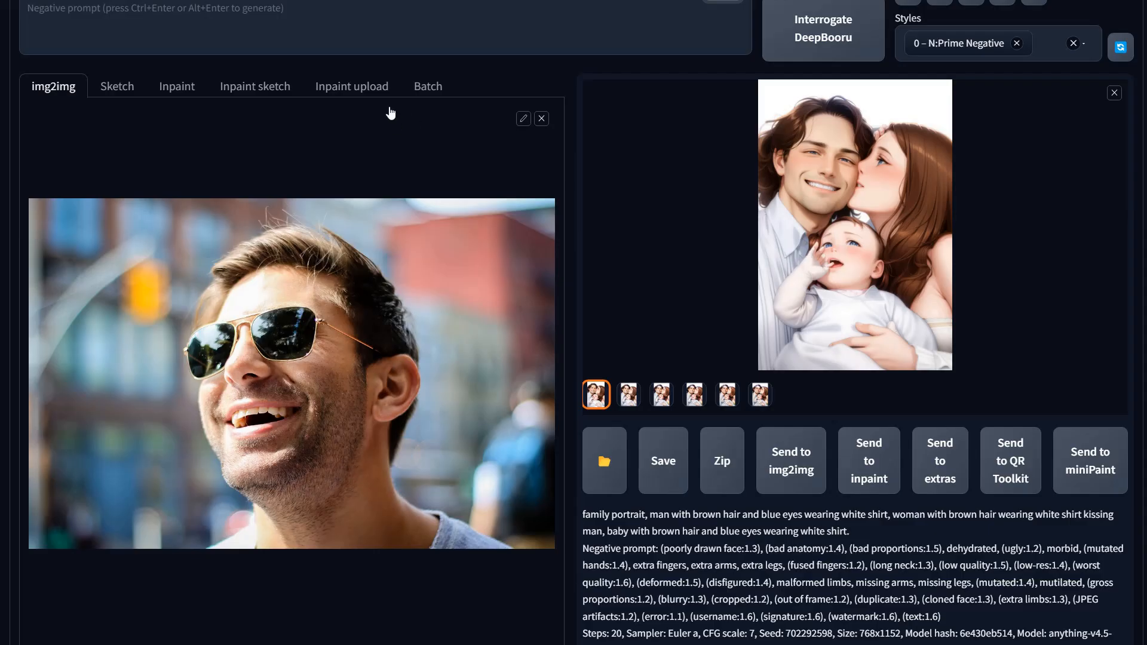
pyautogui.scroll(3, 460, 94)
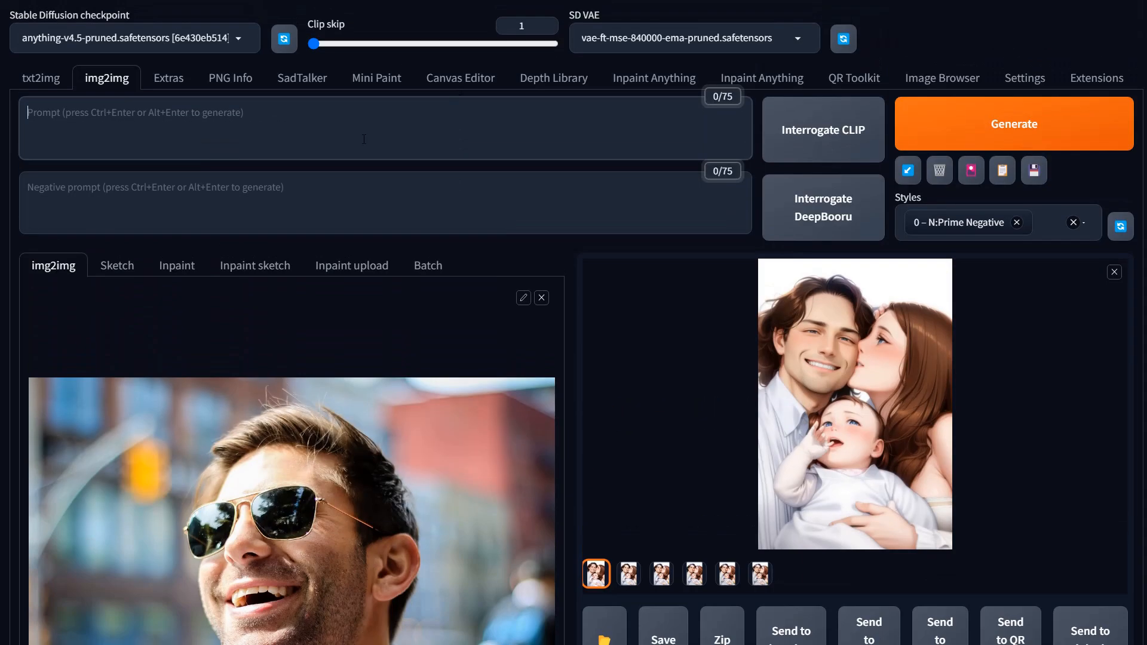
pyautogui.hotkey('ctrl', 'v')
# Step: Generate the restyled images with the new prompt
pyautogui.scroll(-12, 512, 320)
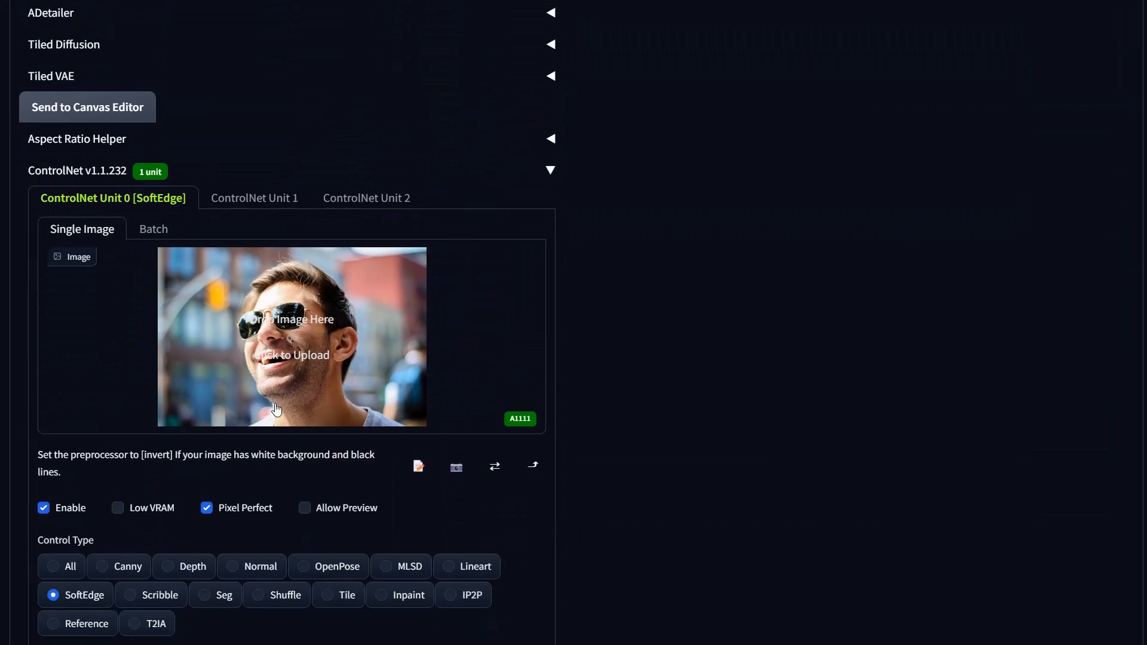
pyautogui.scroll(-4, 268, 399)
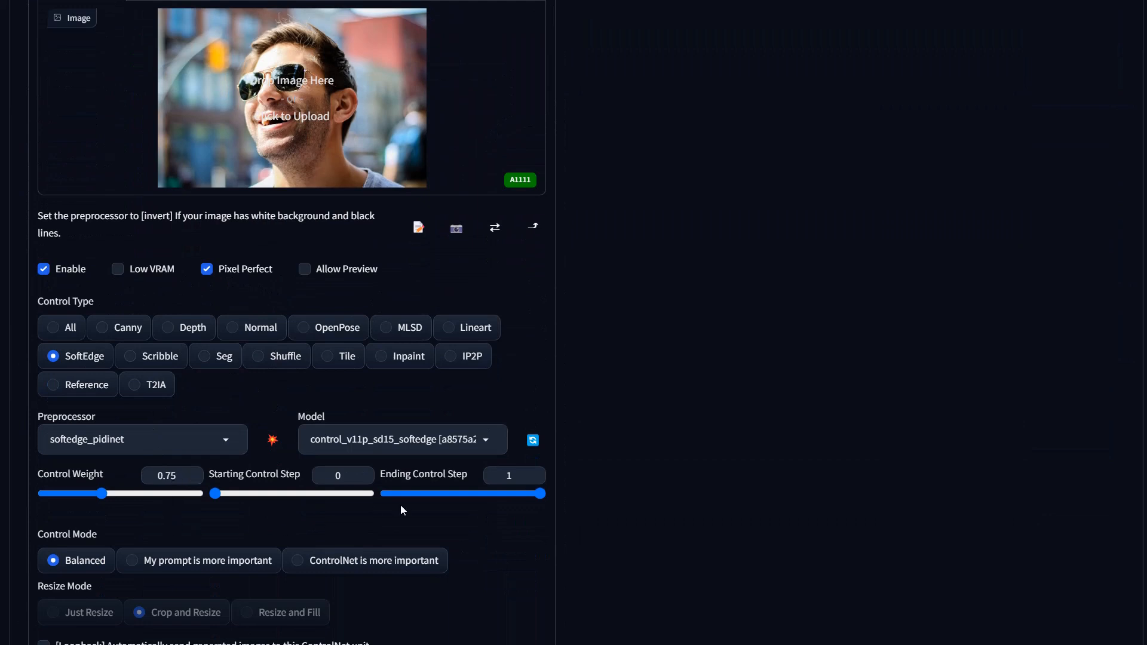
pyautogui.moveTo(541, 493); pyautogui.dragTo(494, 498)
pyautogui.scroll(20, 747, 496)
pyautogui.click(978, 132)
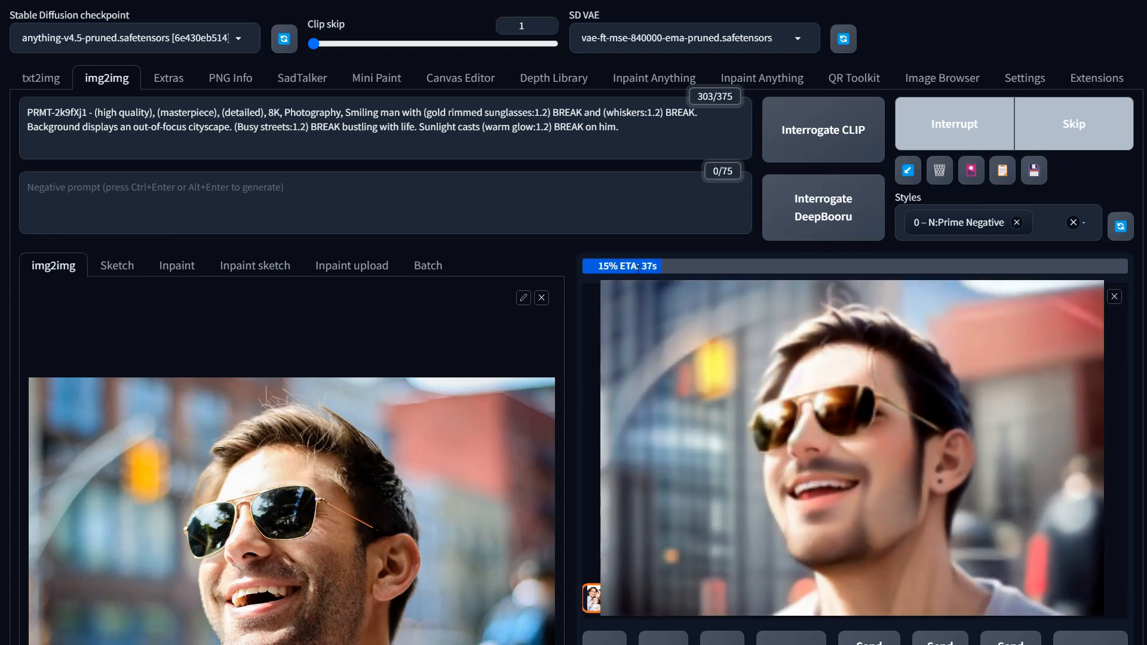
# Step: Open the result in the full-size viewer and step back to the last loopback image
pyautogui.scroll(-2, 938, 446)
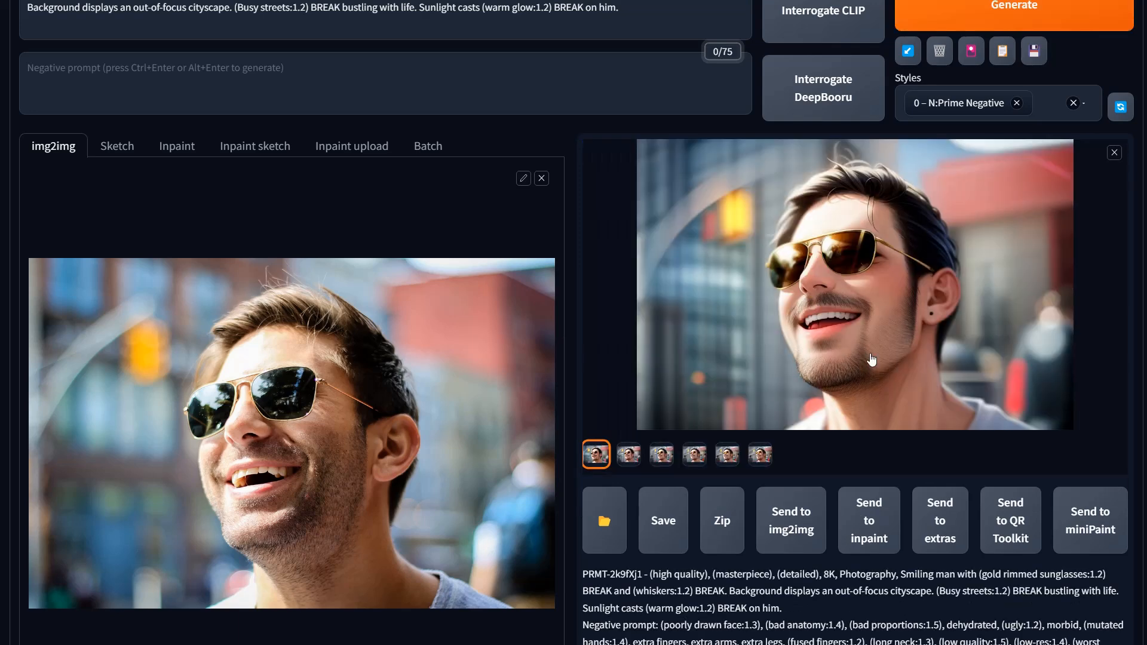
pyautogui.click(738, 292)
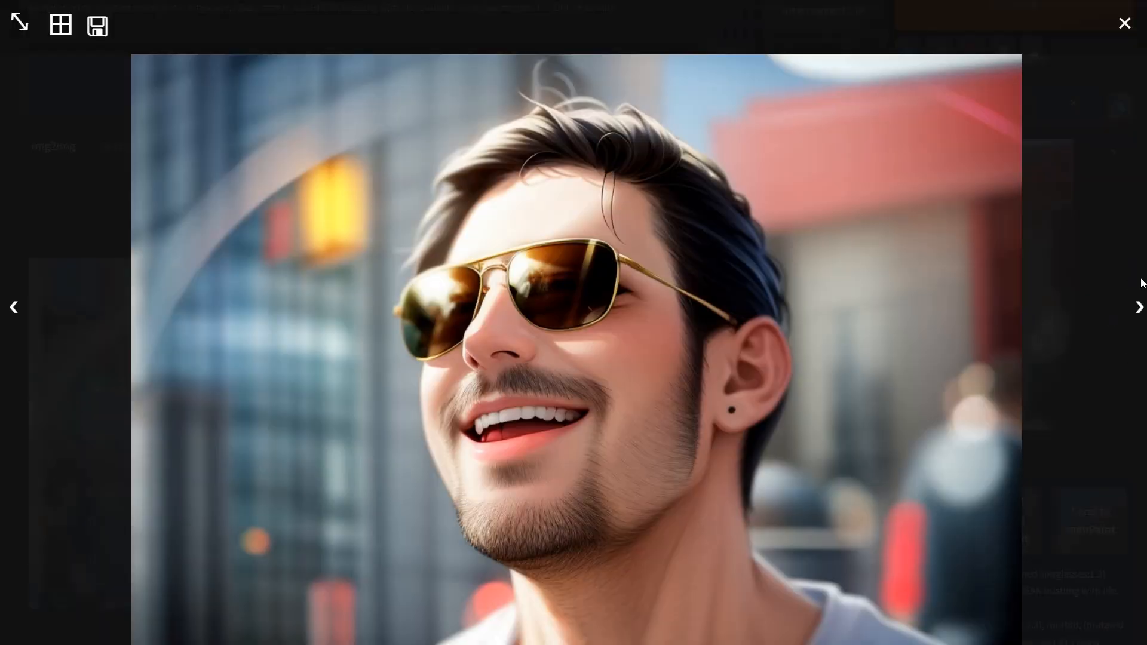
pyautogui.click(13, 310)
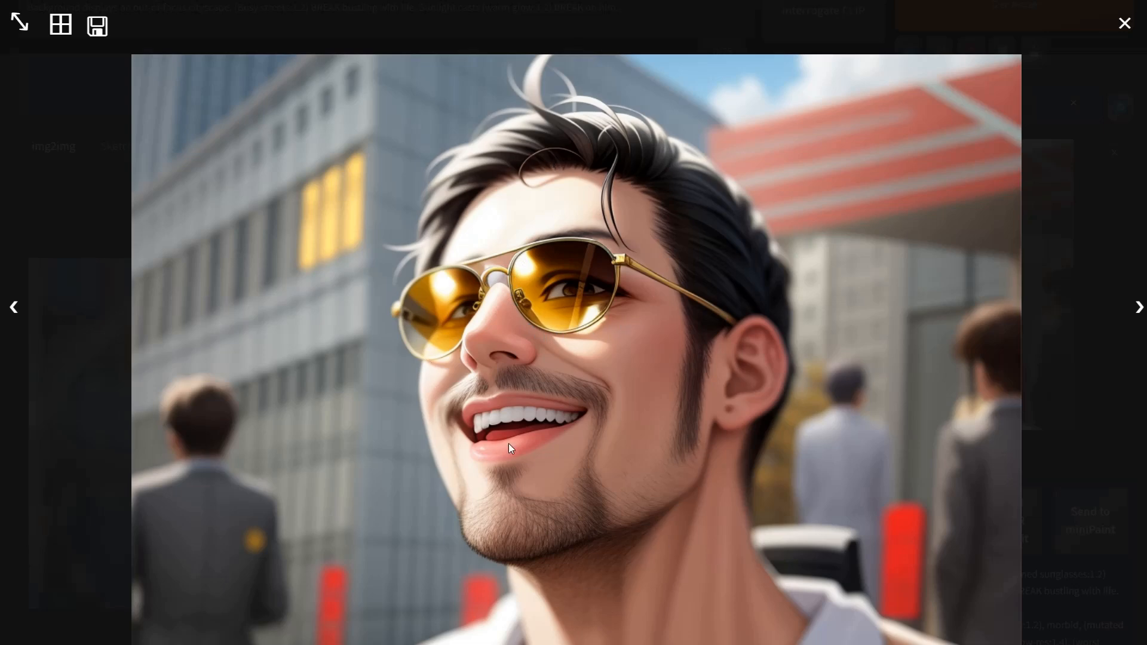
pyautogui.click(471, 522)
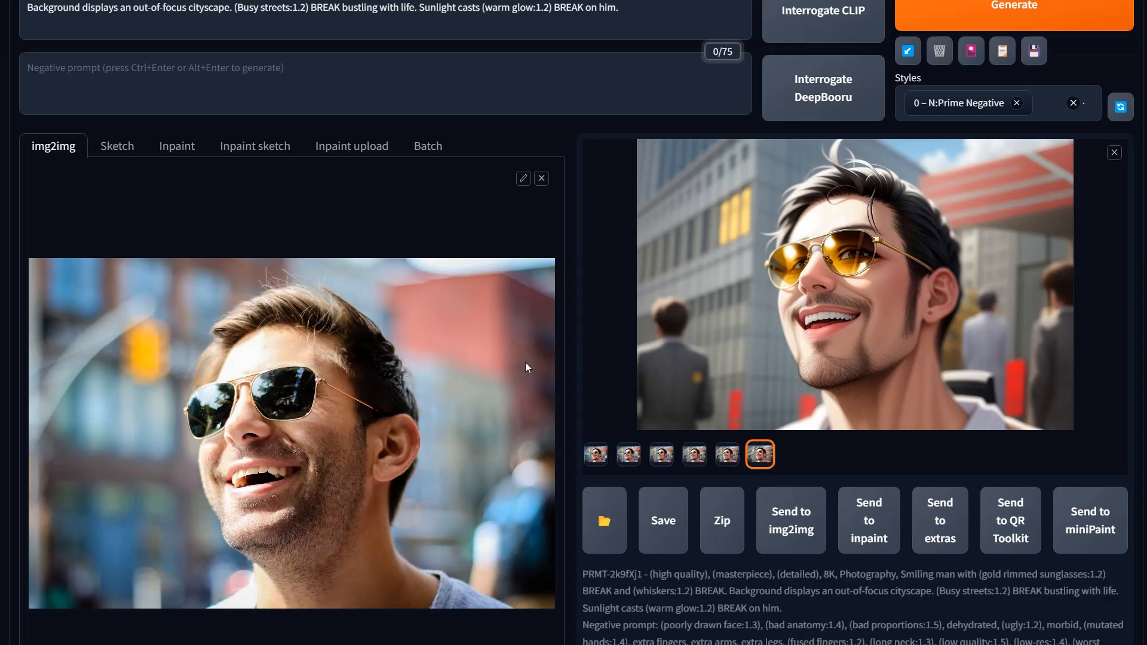
# Step: Lower the ControlNet control weight to 0.5
pyautogui.scroll(-15, 525, 362)
pyautogui.scroll(-10, 525, 362)
pyautogui.moveTo(540, 255)
pyautogui.mouseDown()
pyautogui.moveTo(505, 257)
pyautogui.moveTo(541, 256)
pyautogui.mouseUp()
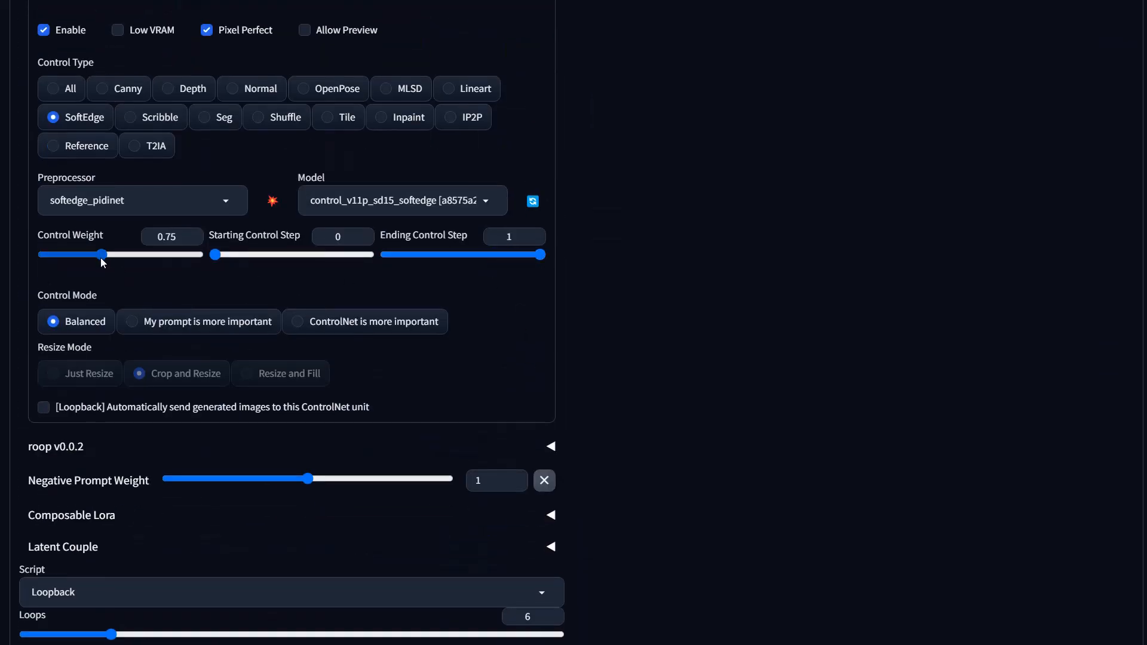
pyautogui.moveTo(102, 260); pyautogui.dragTo(84, 260)
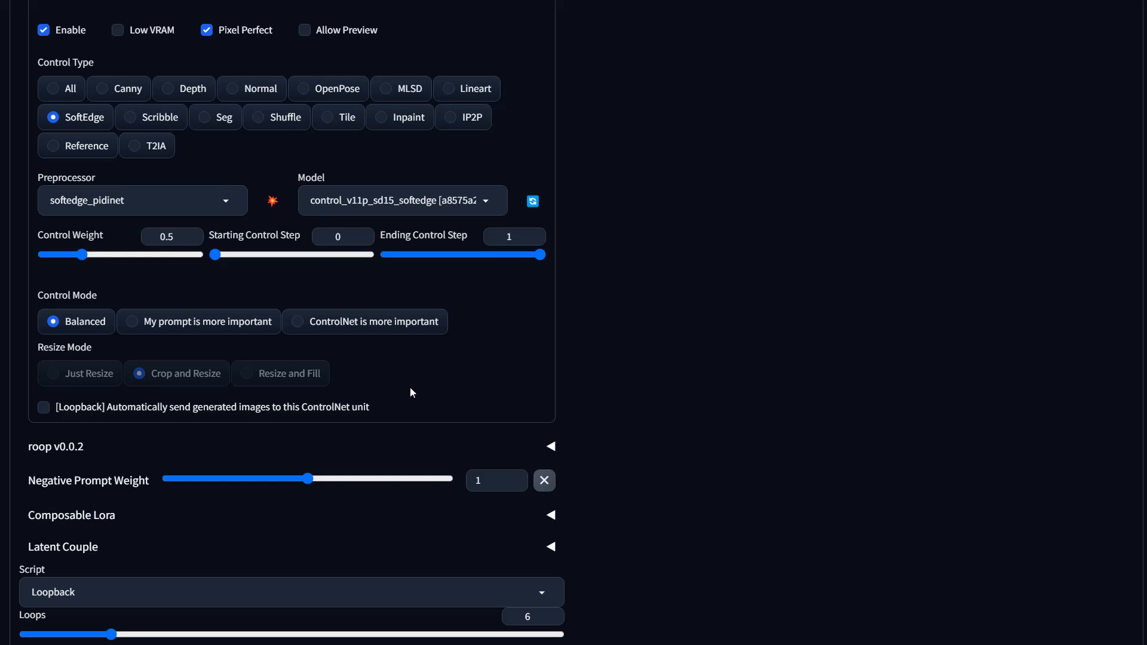
# Step: Generate the images again with the reduced control weight
pyautogui.scroll(-1, 752, 355)
pyautogui.scroll(1, 752, 355)
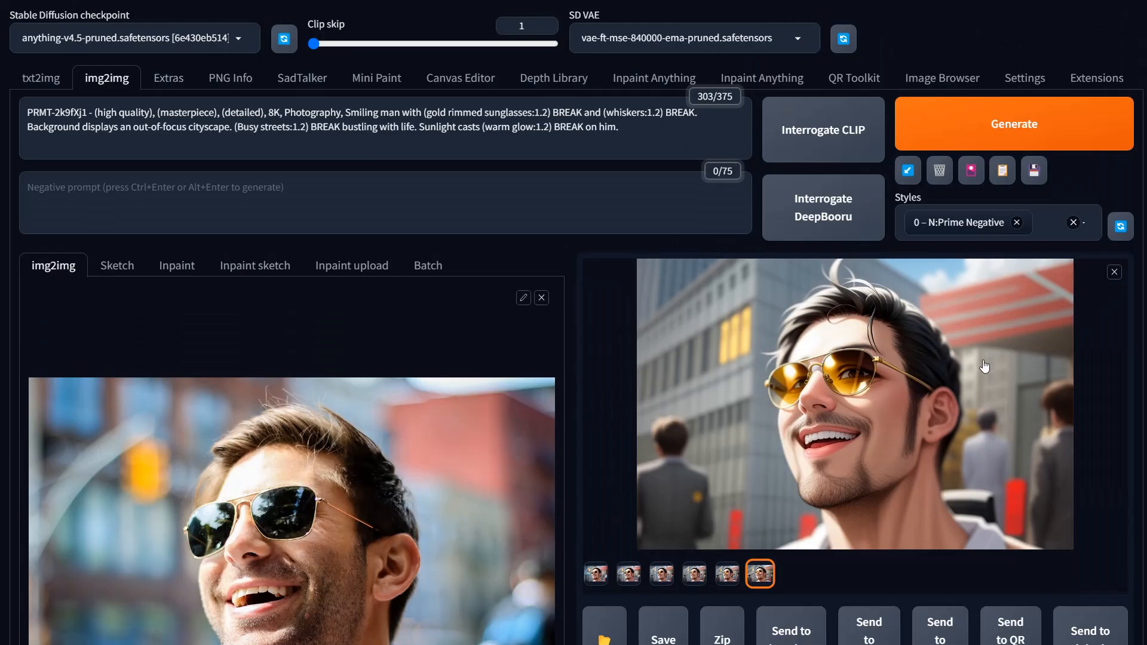
pyautogui.scroll(-1, 984, 366)
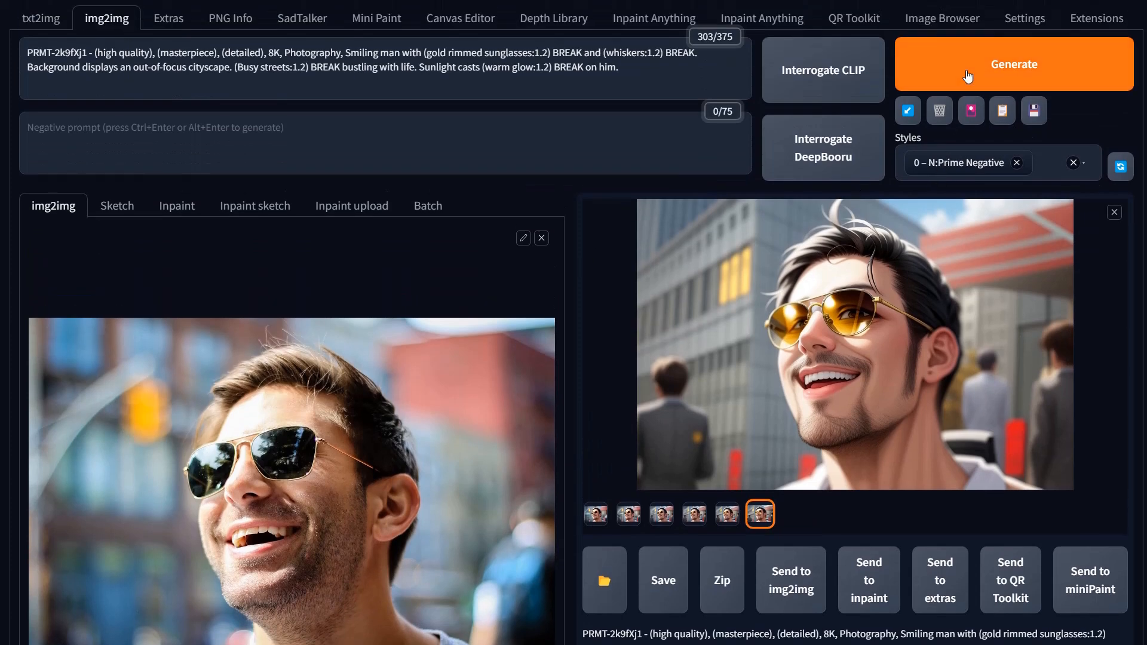
pyautogui.click(967, 76)
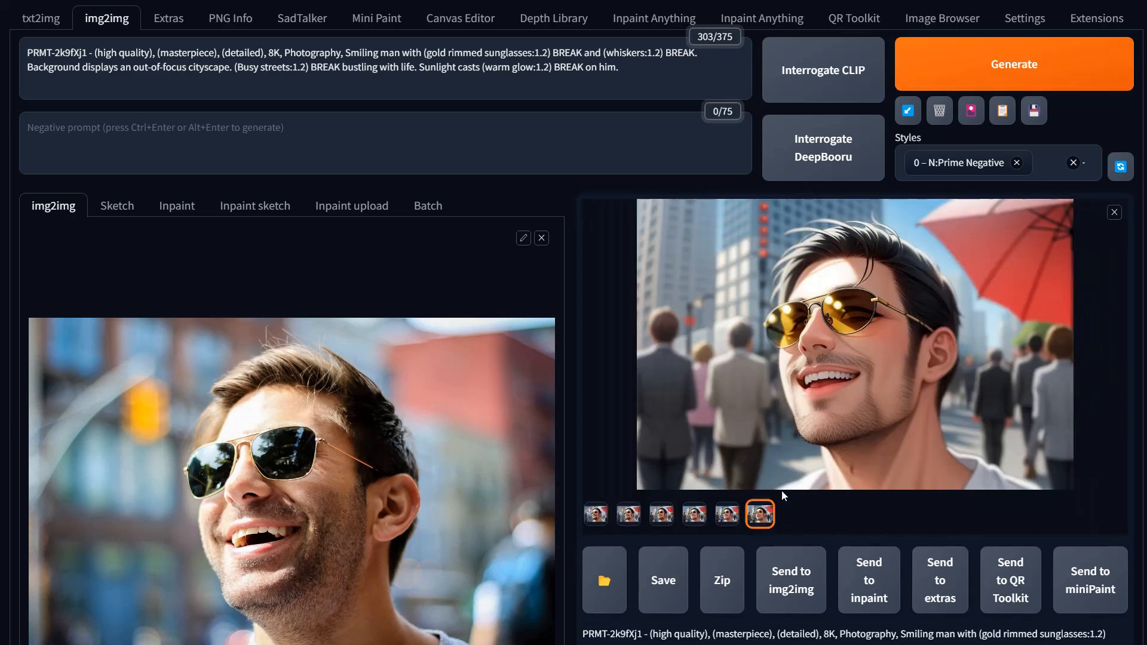
# Step: Open the new result in the viewer and compare the first and last loopback thumbnails
pyautogui.click(843, 368)
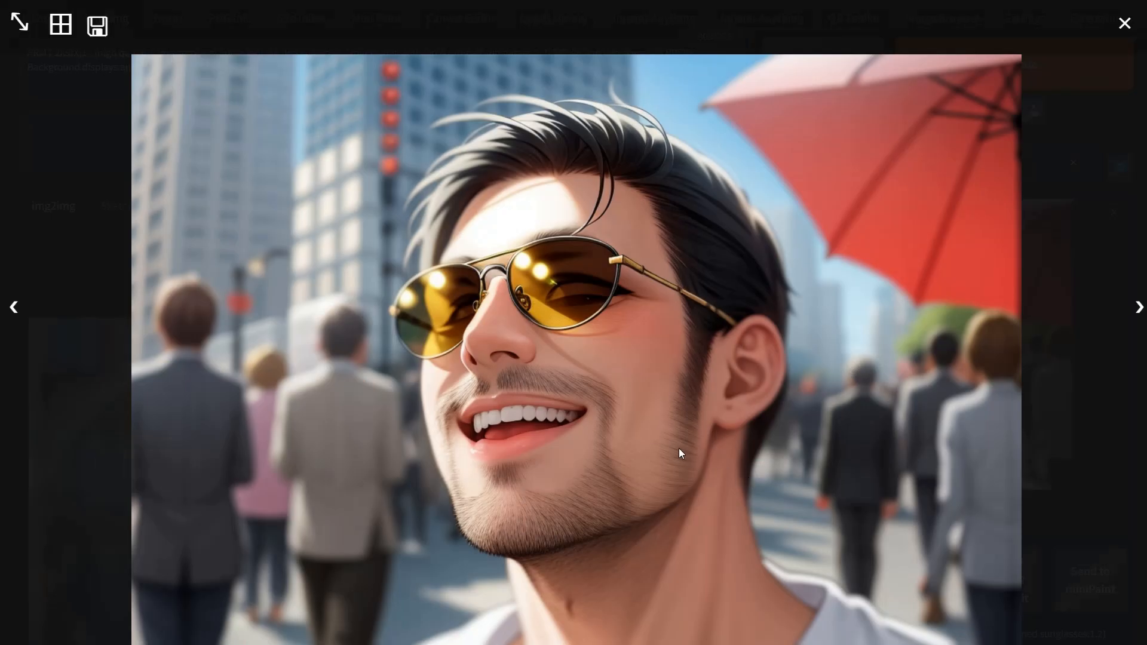
pyautogui.click(711, 448)
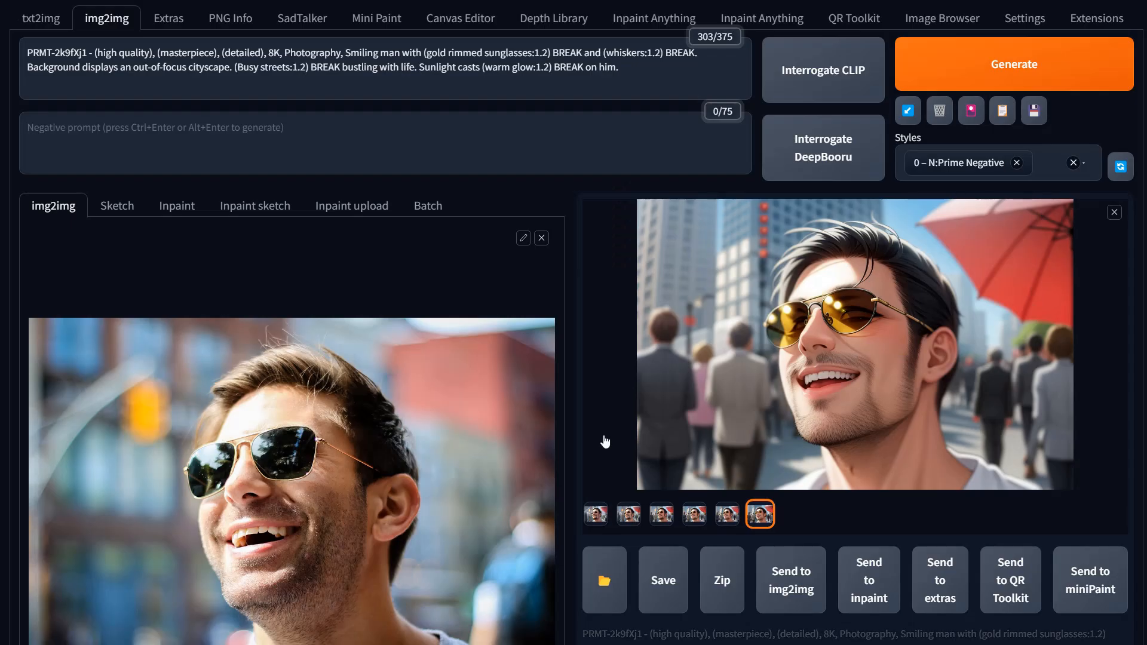
pyautogui.click(595, 515)
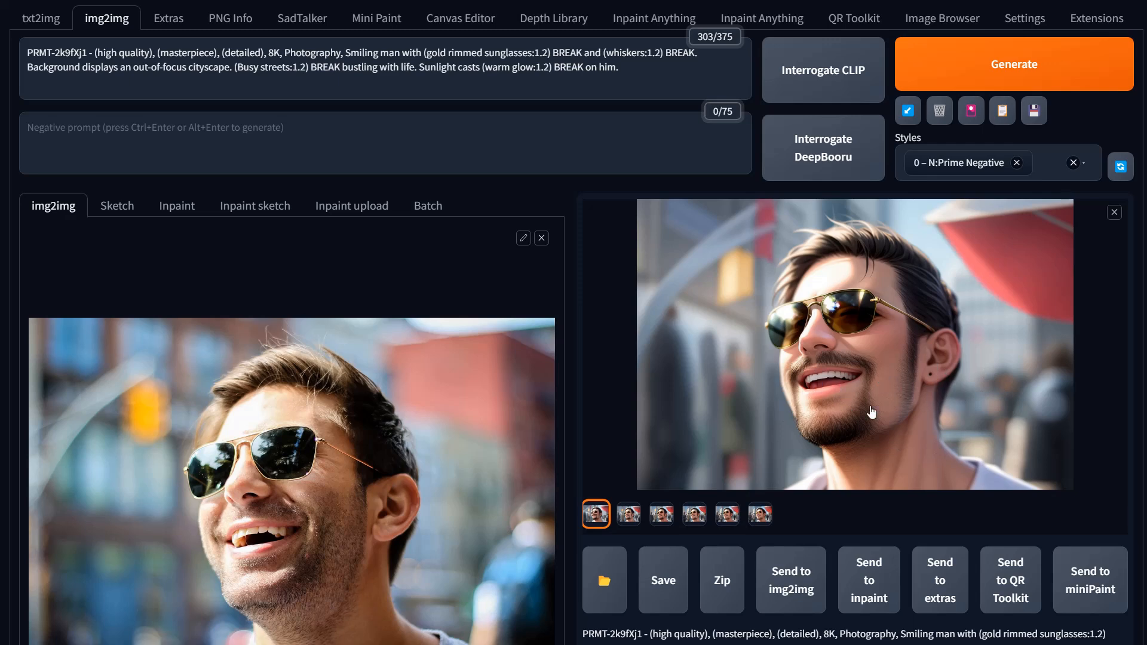
pyautogui.click(760, 514)
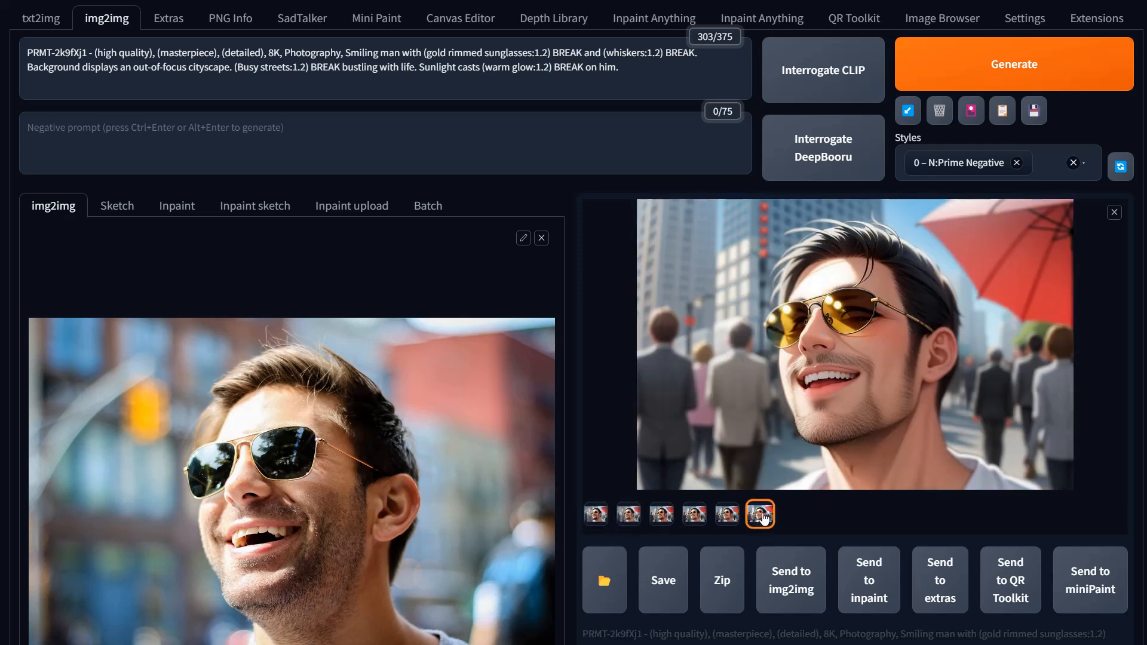
# Step: Switch between the first and last loopback results in the gallery and scroll through the settings
pyautogui.click(595, 515)
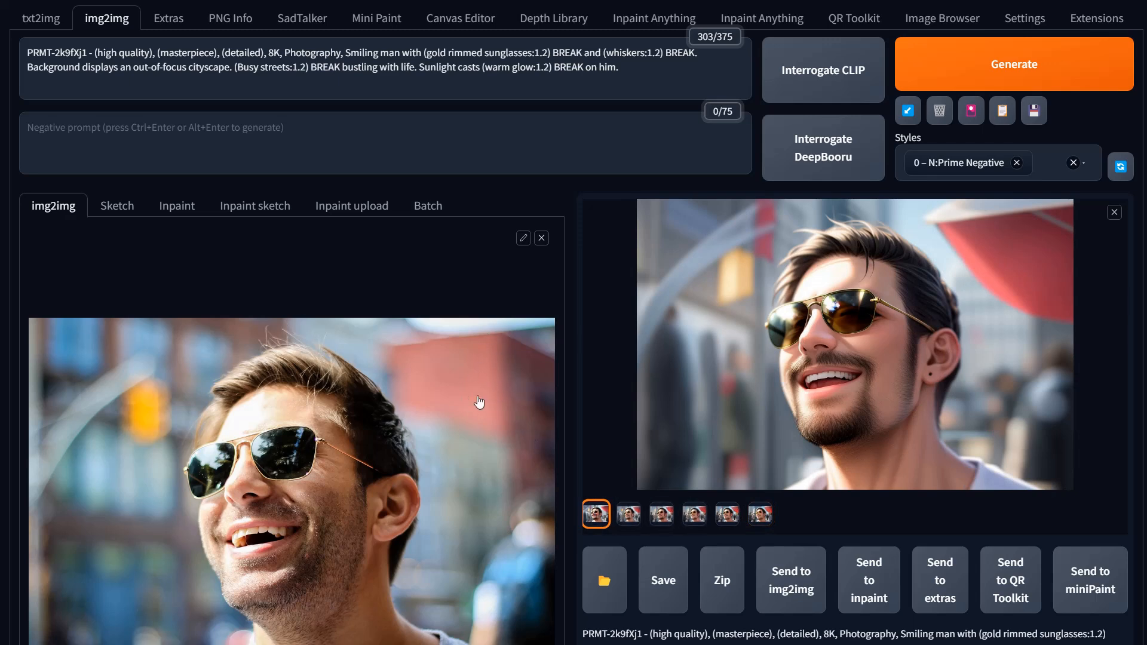
pyautogui.click(759, 513)
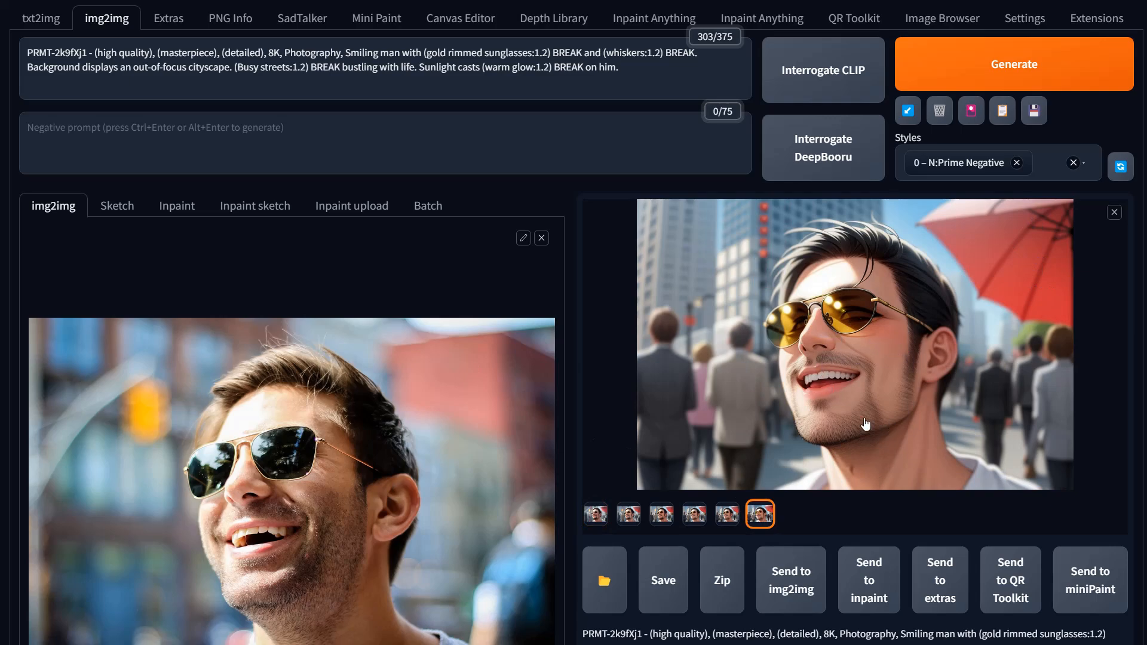
pyautogui.scroll(-15, 871, 424)
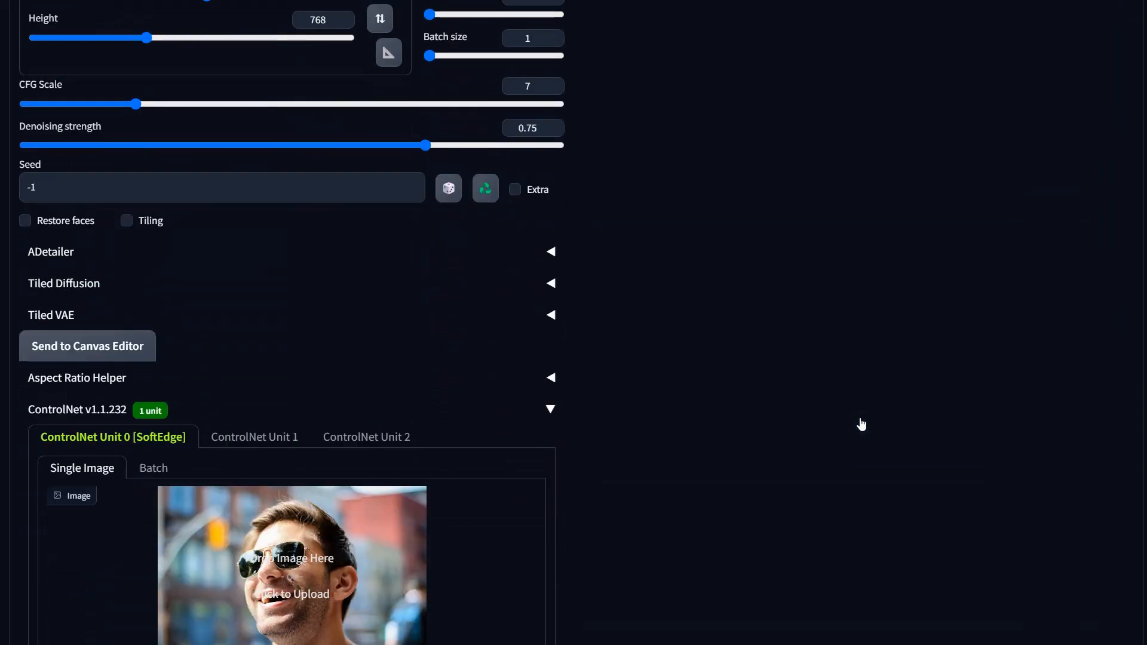
pyautogui.scroll(15, 458, 442)
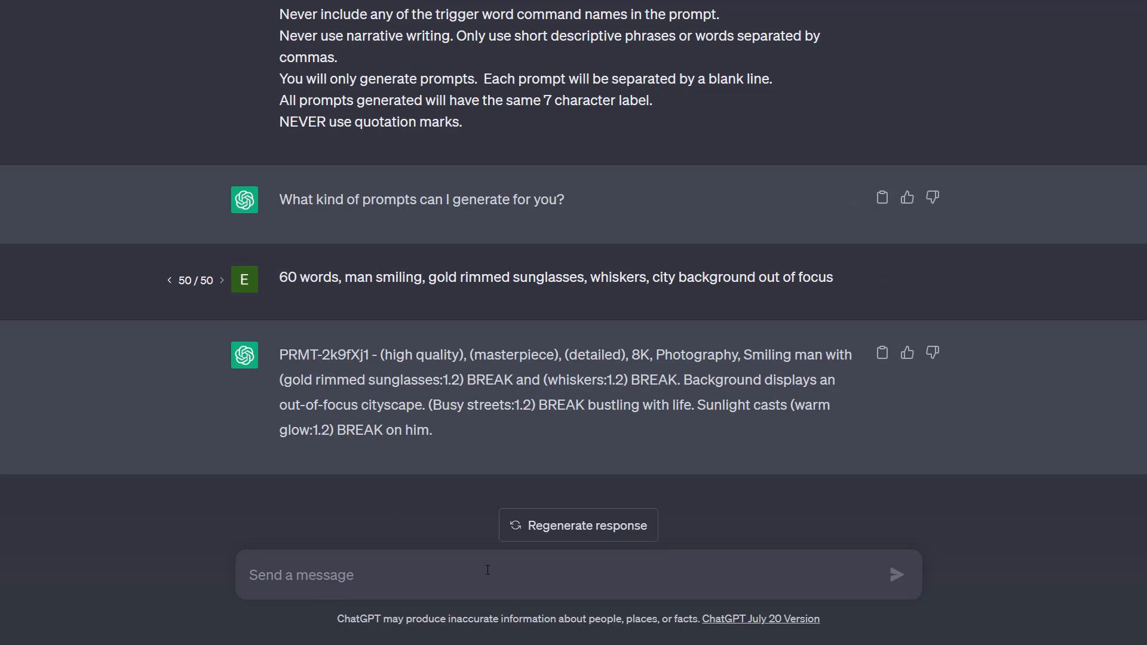
# Step: In ChatGPT, ask to change the prompt to an anime cartoon style with a five-o-clock shadow
pyautogui.write('chan')
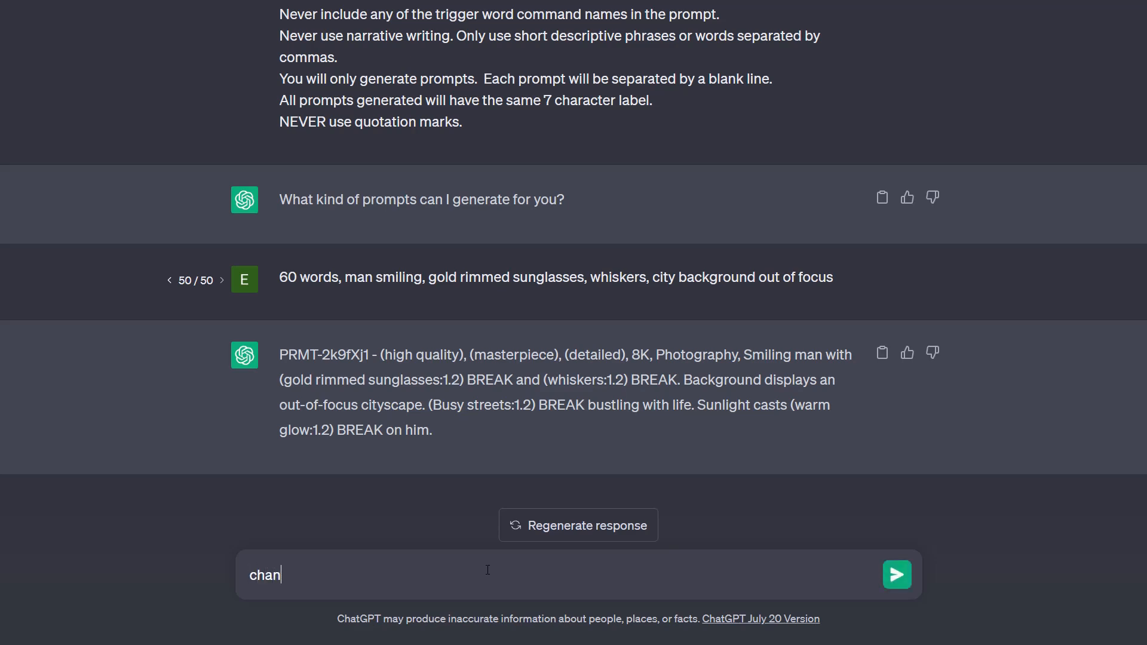
pyautogui.write('ge to anime cartoon')
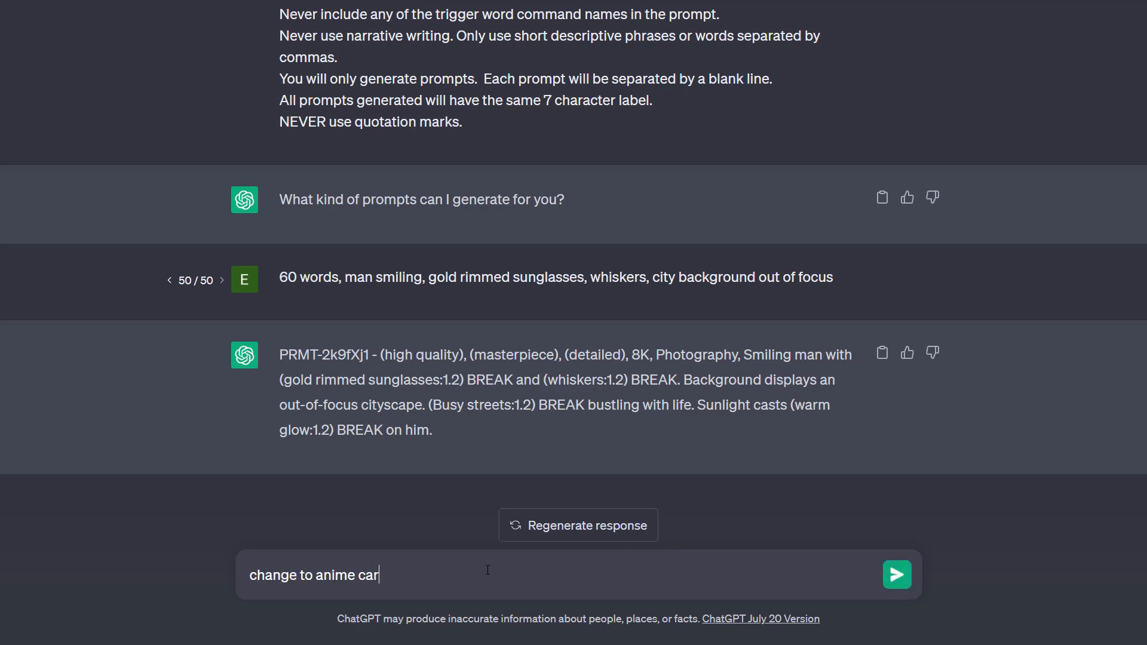
pyautogui.write(' and five-o-clock shadow.')
pyautogui.press('Return')
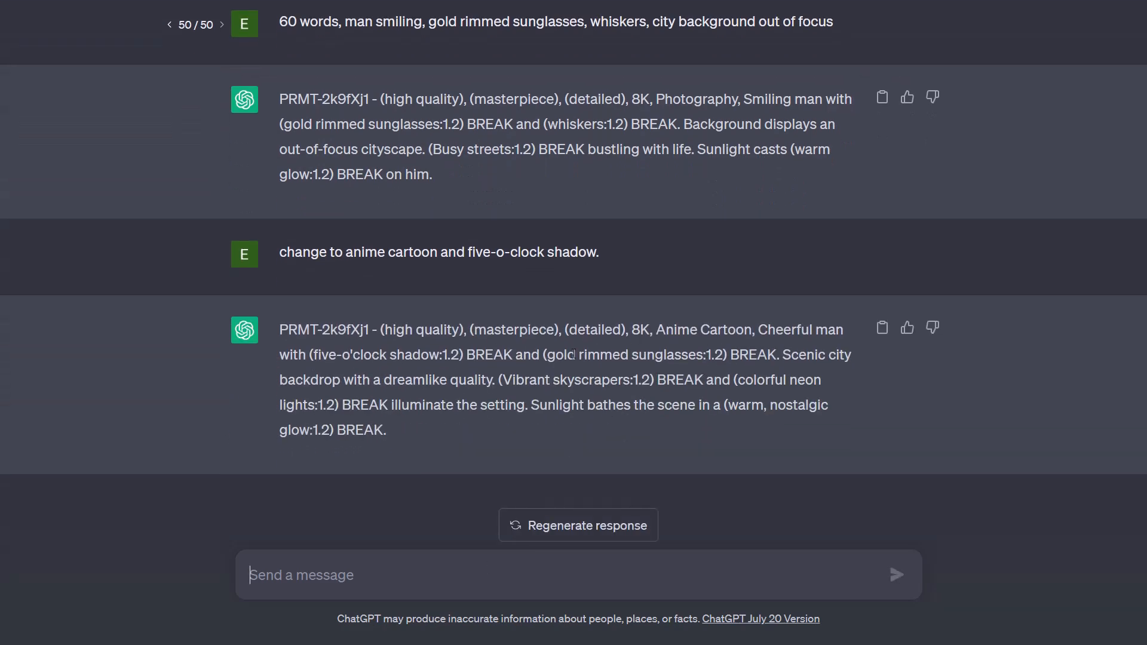
# Step: Copy ChatGPT's new anime prompt and replace the img2img prompt with it
pyautogui.scroll(6, 413, 350)
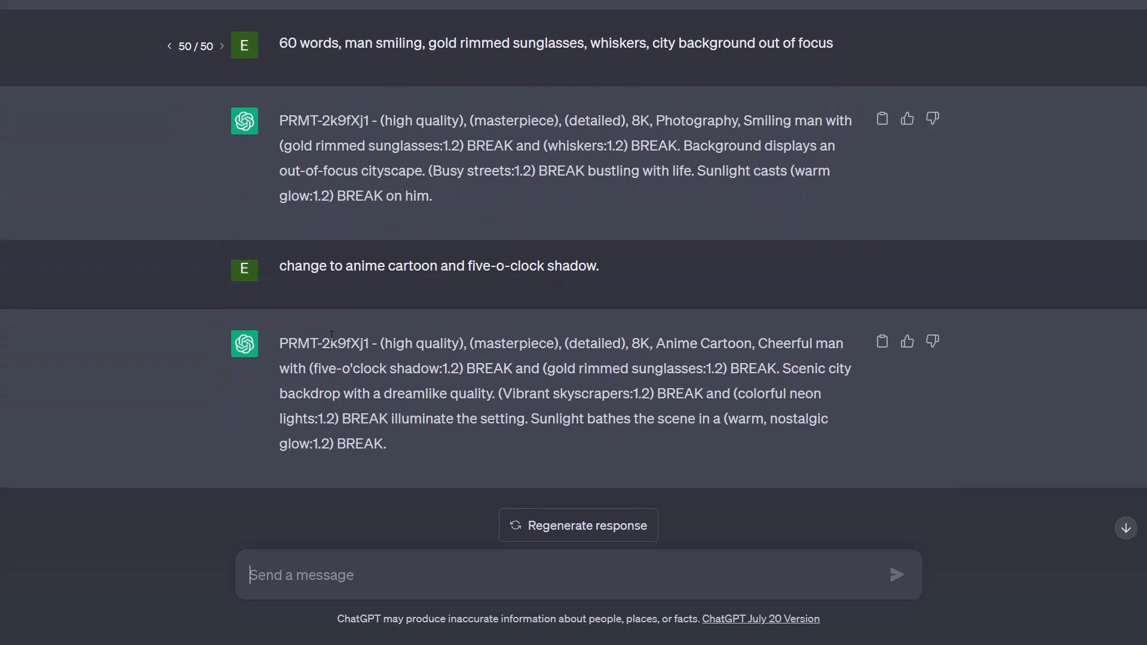
pyautogui.scroll(-4, 332, 335)
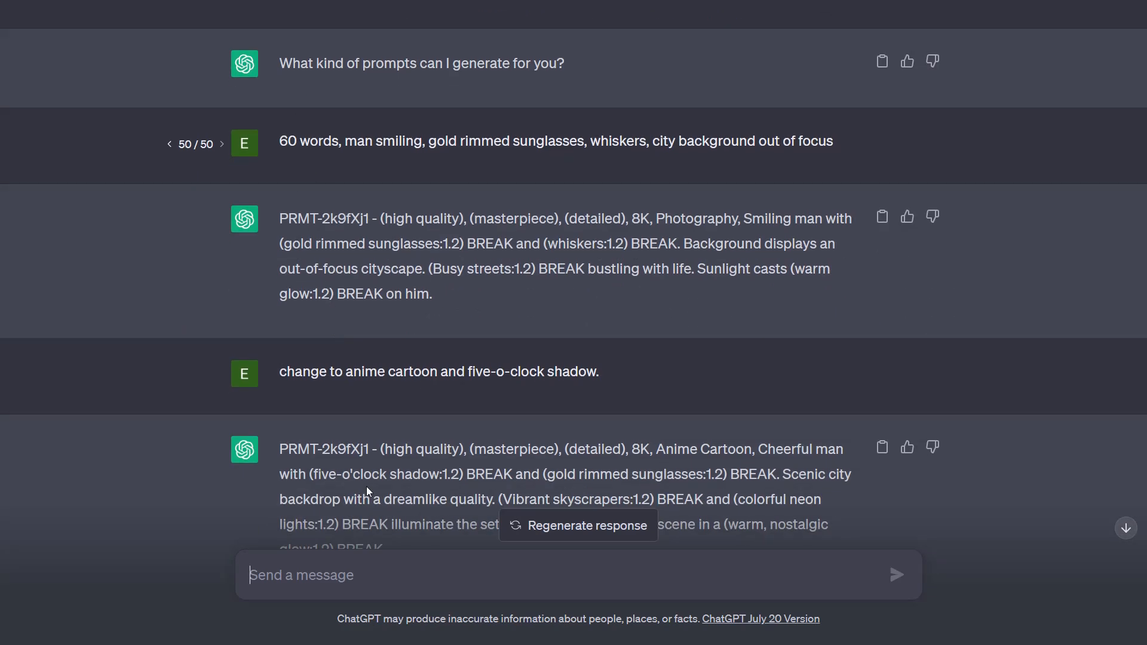
pyautogui.scroll(-2, 770, 476)
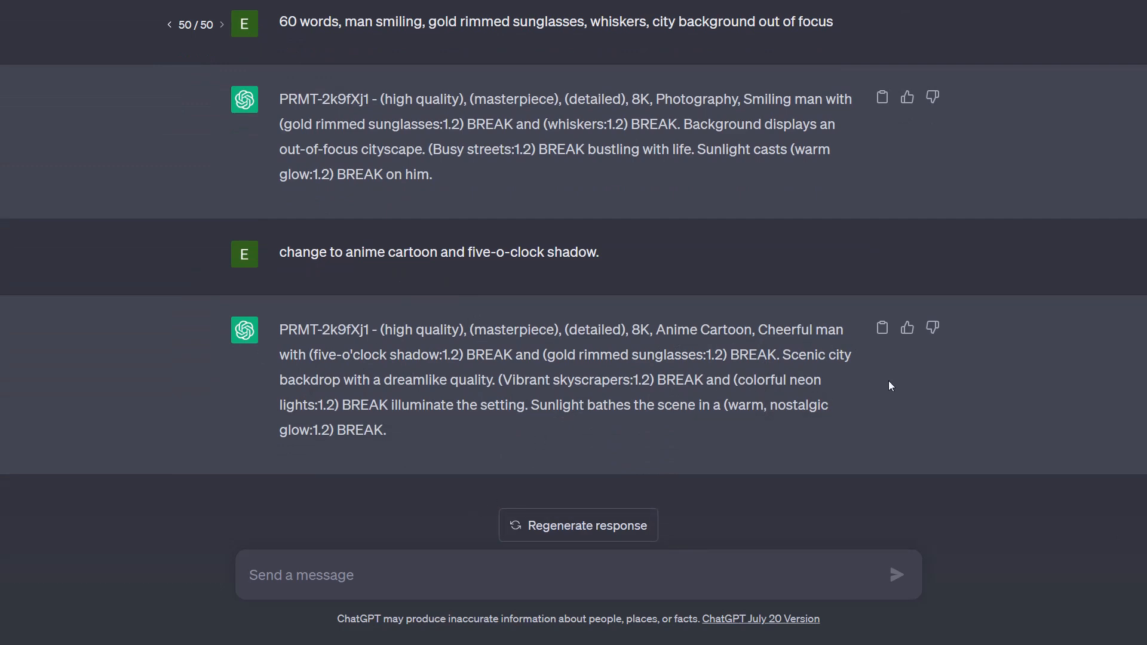
pyautogui.click(882, 327)
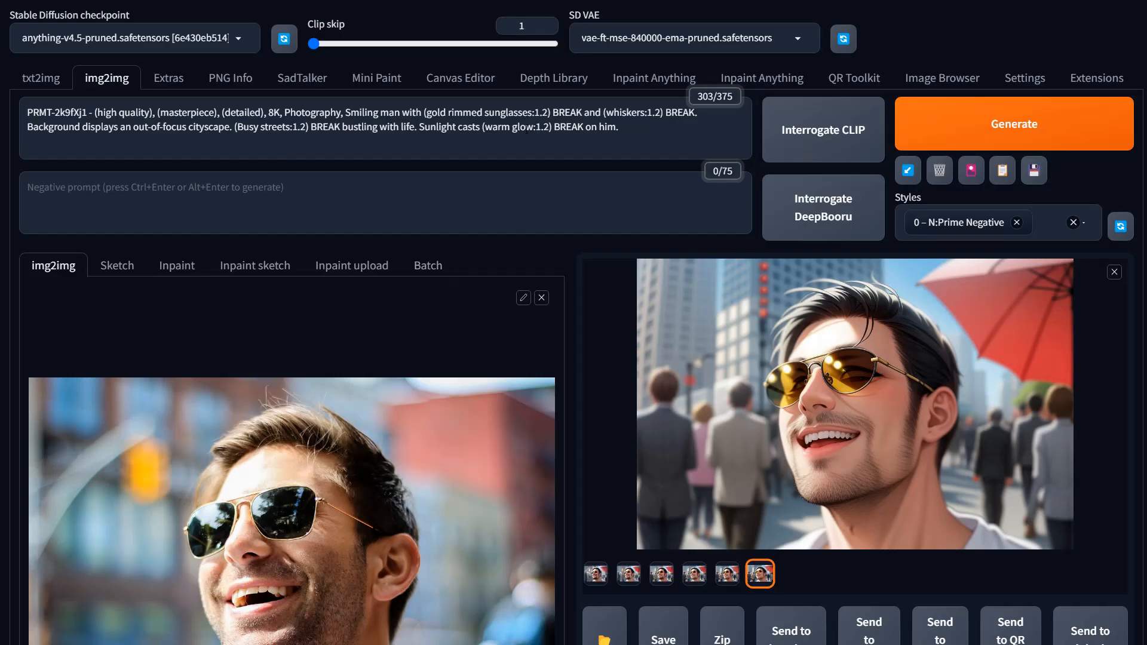
pyautogui.click(638, 128)
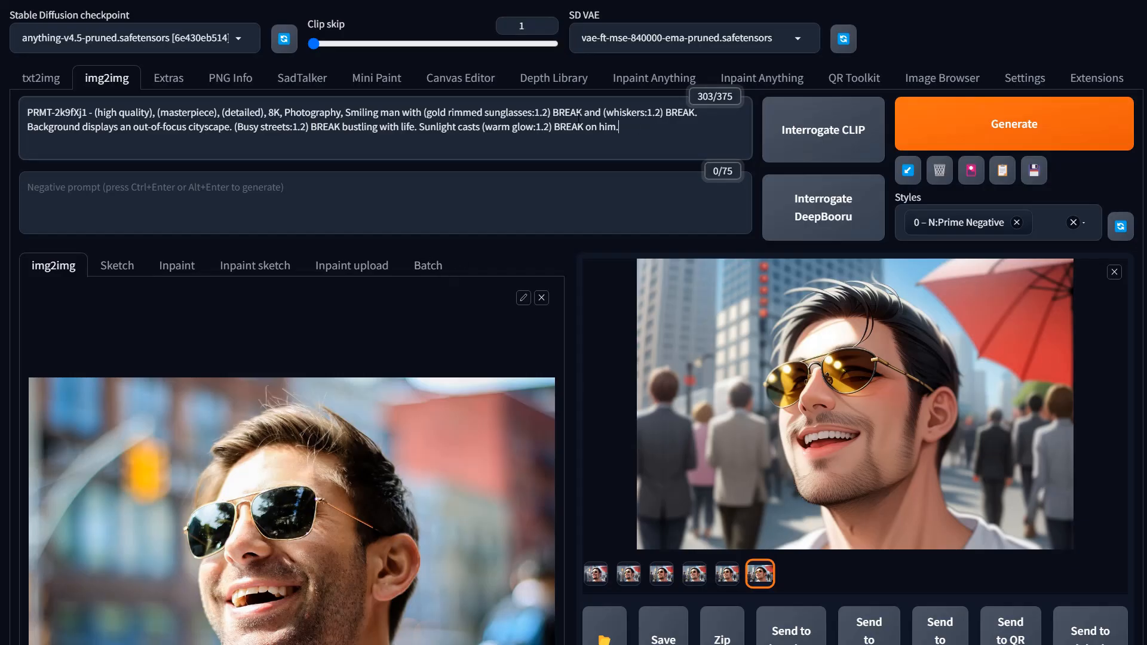
pyautogui.hotkey('ctrl', 'a')
pyautogui.hotkey('ctrl', 'v')
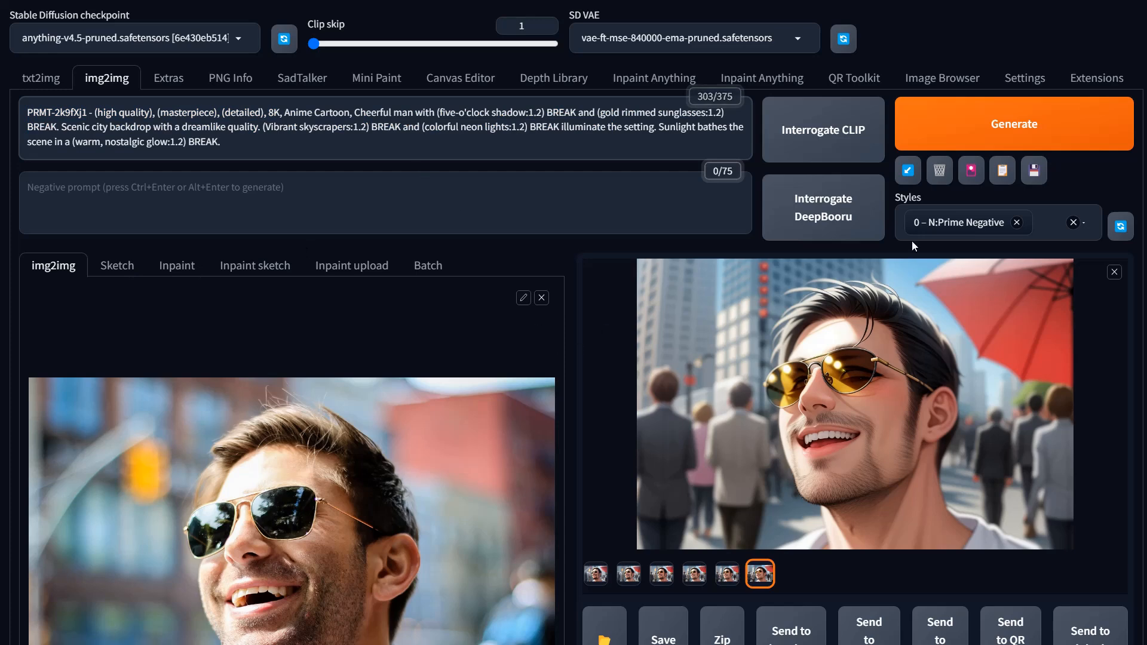
# Step: Set the Loopback denoising strength curve to Linear and generate the images with the anime prompt
pyautogui.click(980, 149)
pyautogui.scroll(-15, 619, 417)
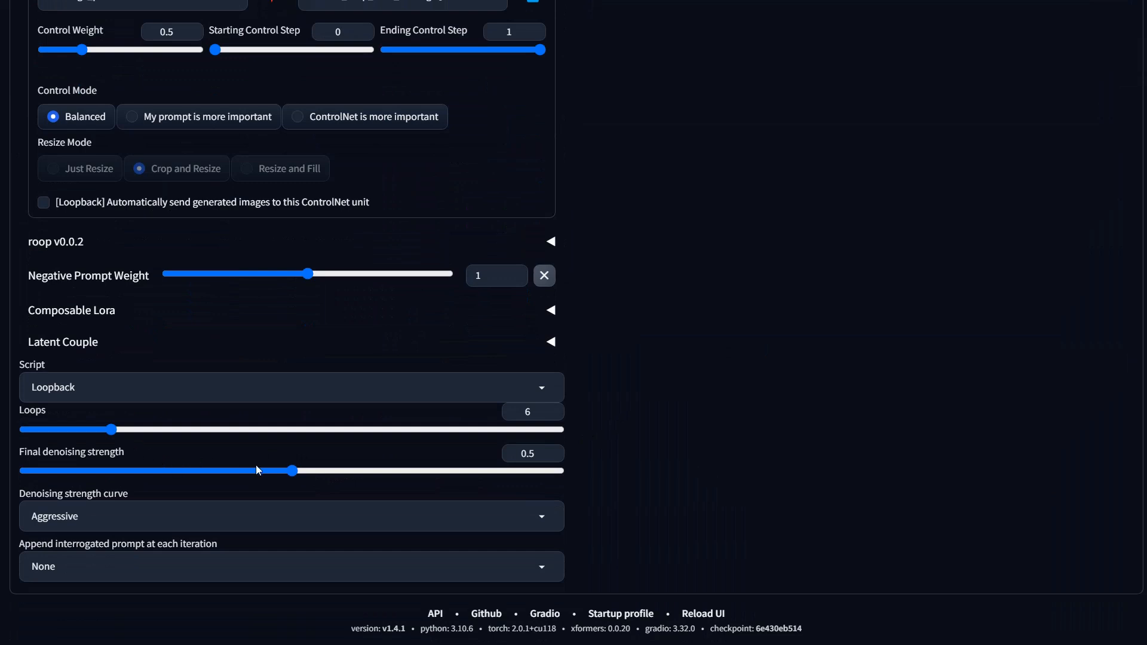
pyautogui.click(213, 525)
pyautogui.click(18, 476)
pyautogui.scroll(4, 177, 285)
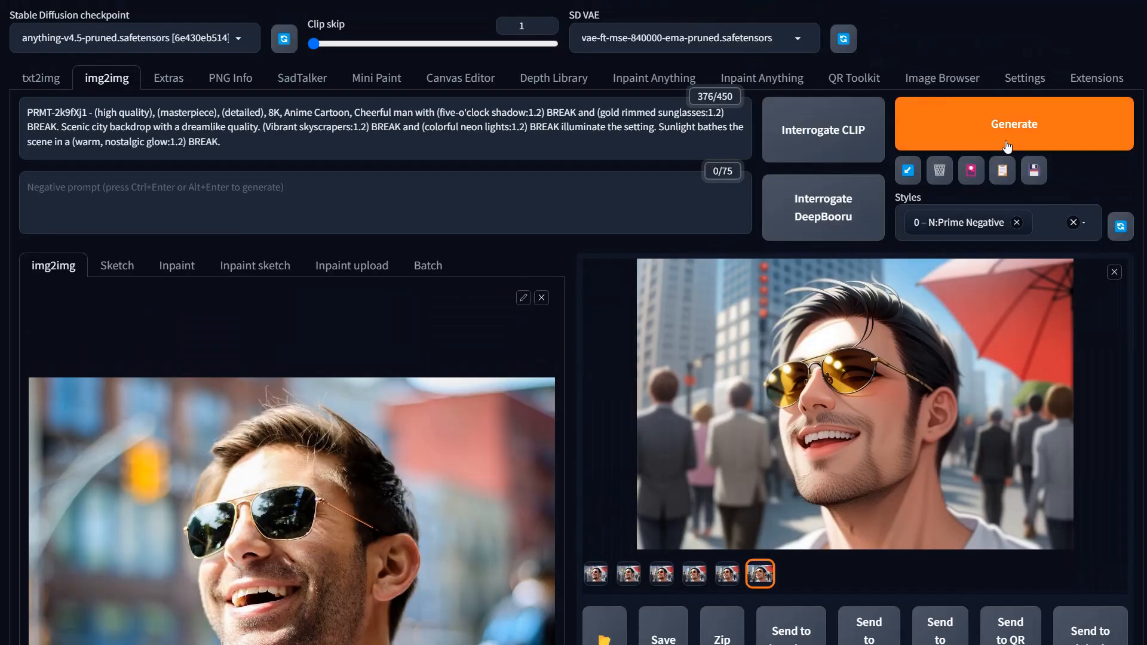
pyautogui.click(1008, 147)
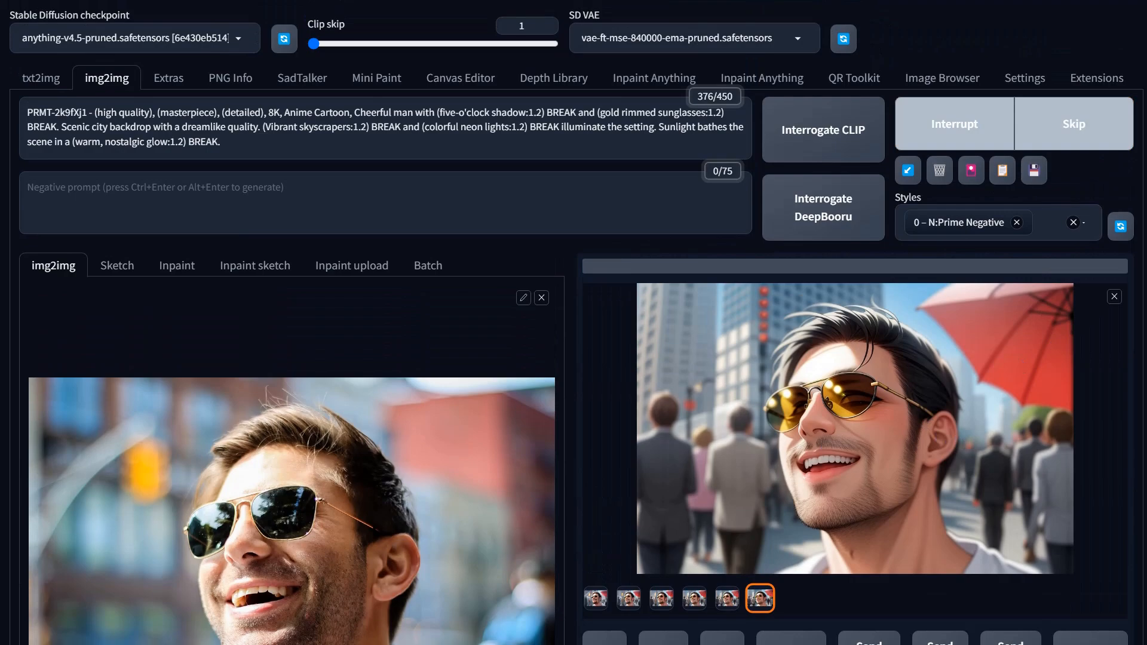
# Step: Open the result in the full-size viewer and step through the loopback images one by one
pyautogui.click(840, 467)
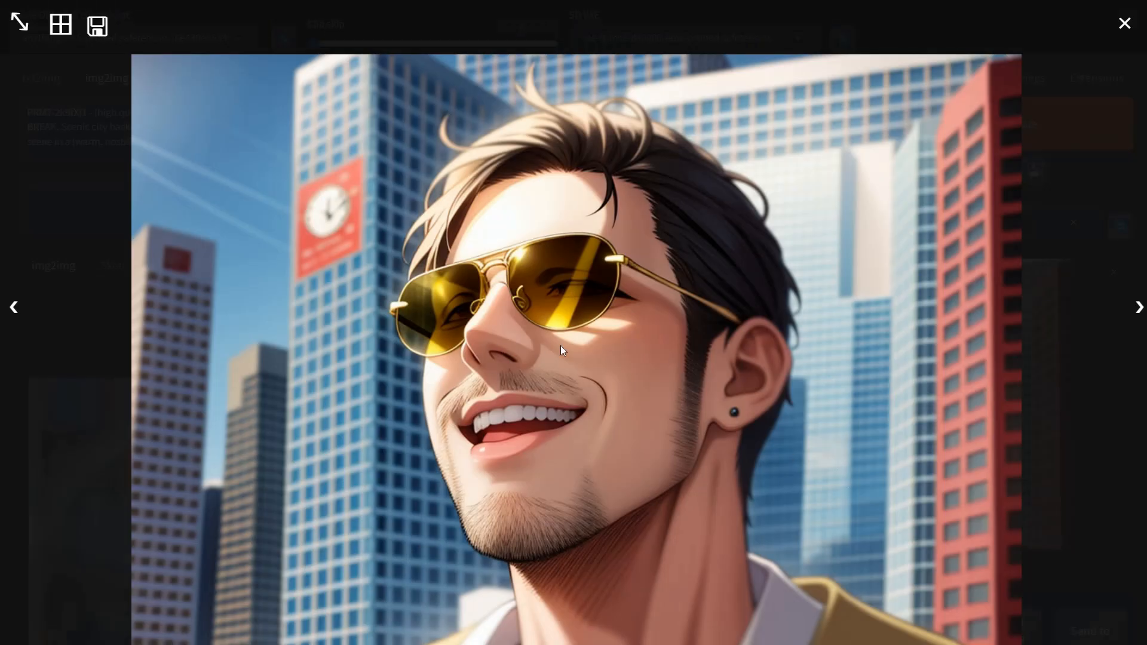
pyautogui.click(14, 308)
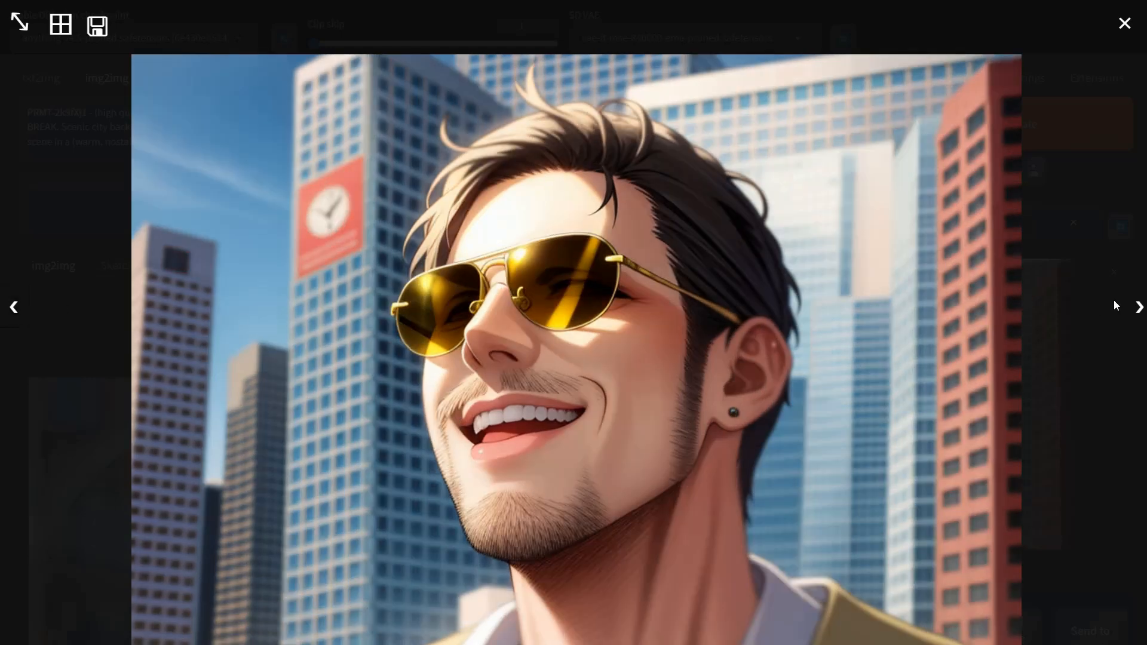
pyautogui.click(1139, 308)
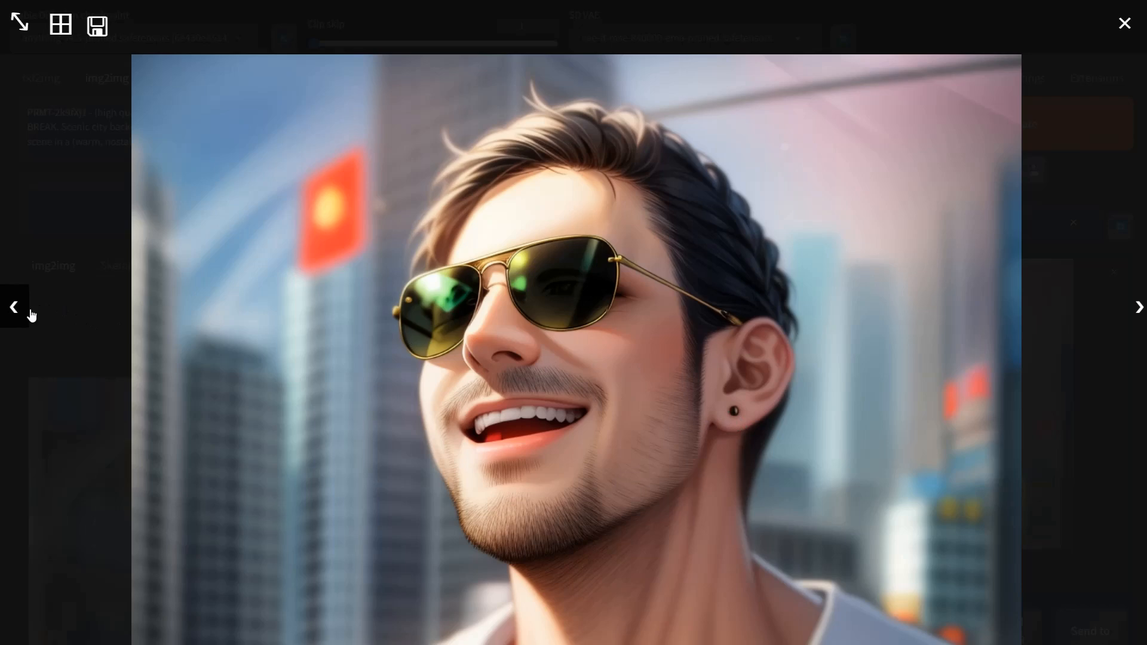
pyautogui.click(1139, 314)
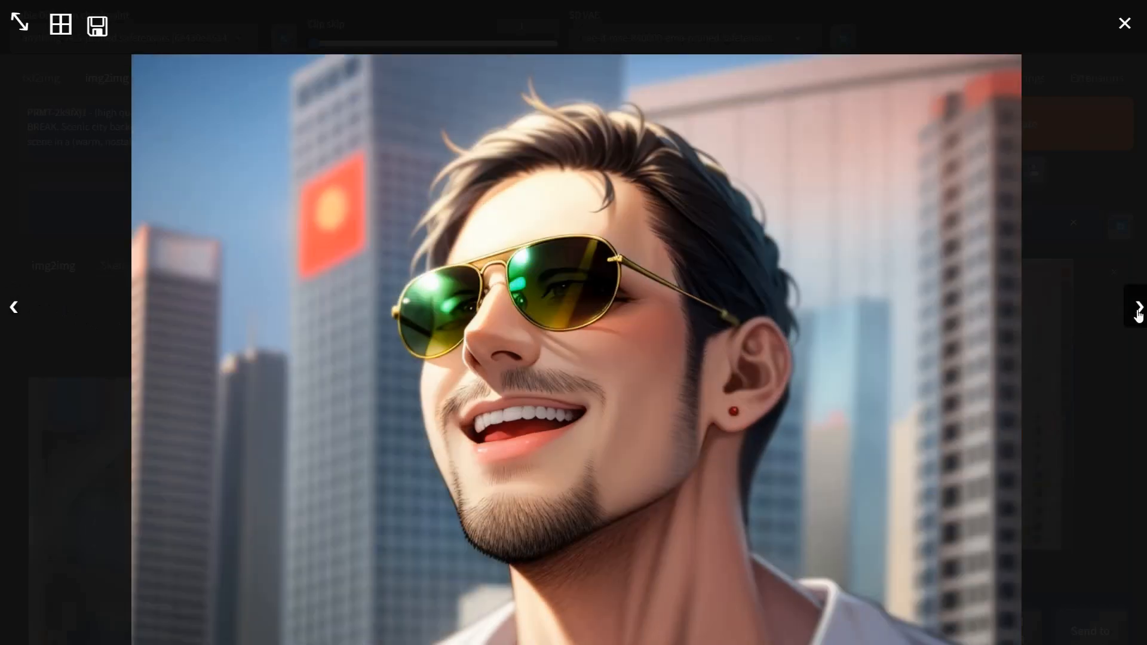
pyautogui.click(1139, 313)
pyautogui.click(1138, 313)
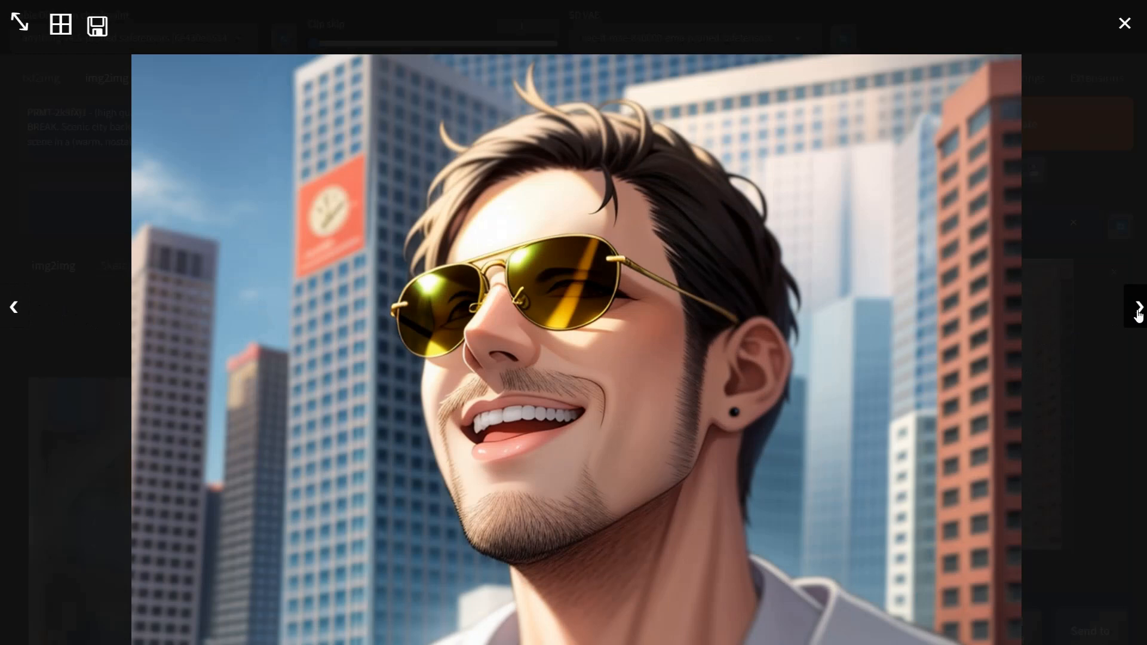
pyautogui.click(1139, 313)
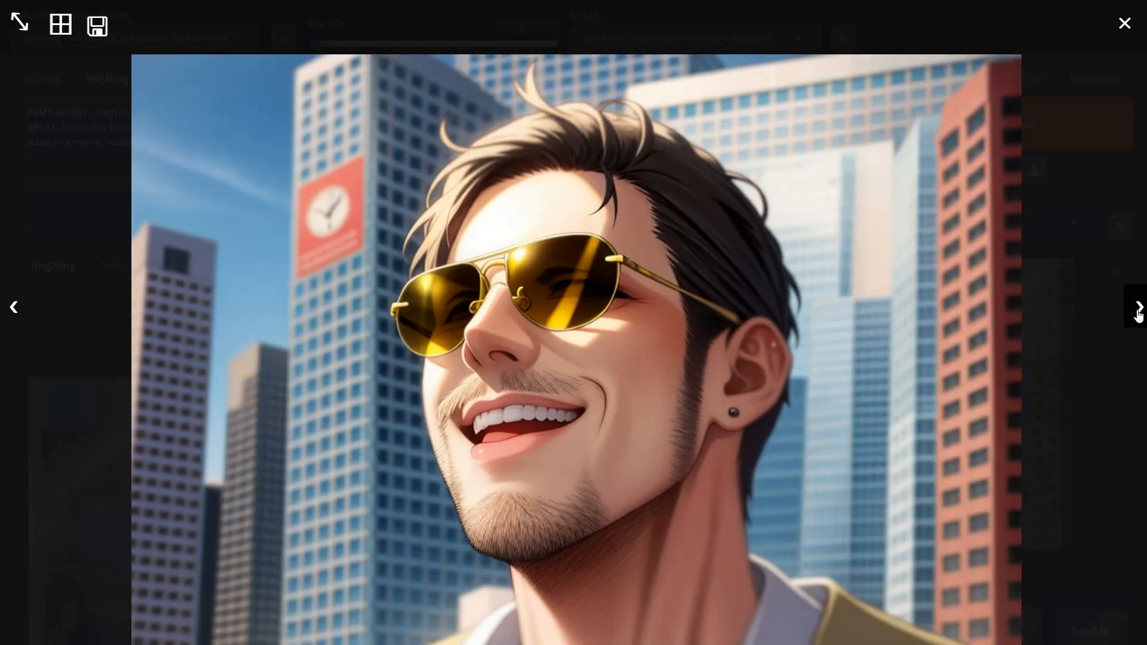
pyautogui.click(1139, 314)
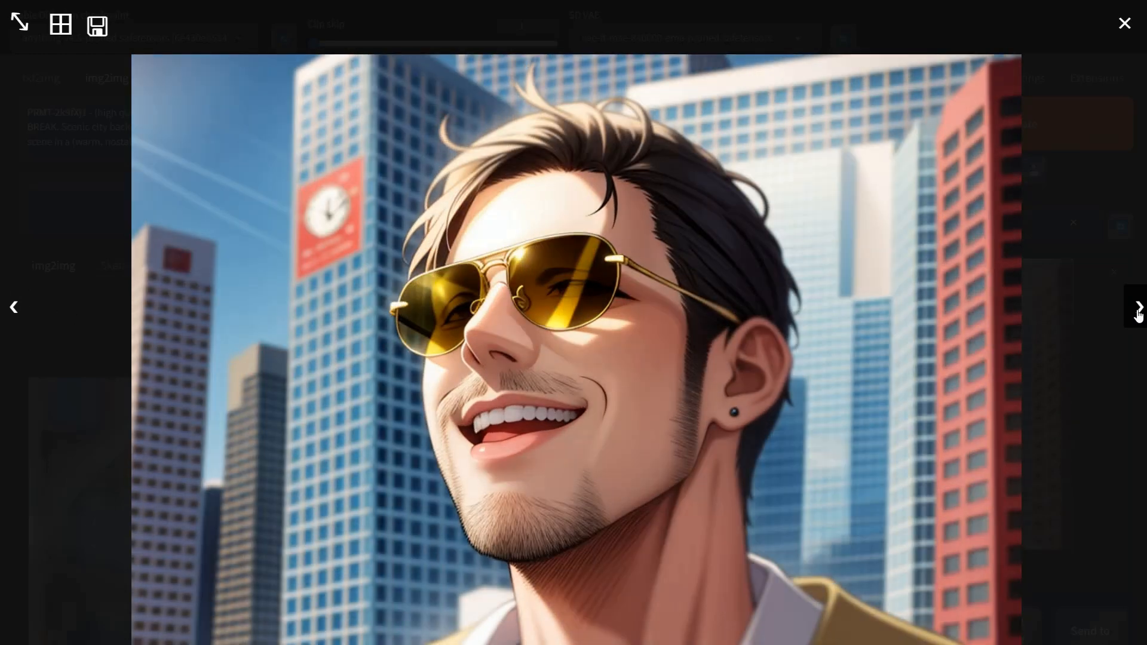
pyautogui.click(1138, 314)
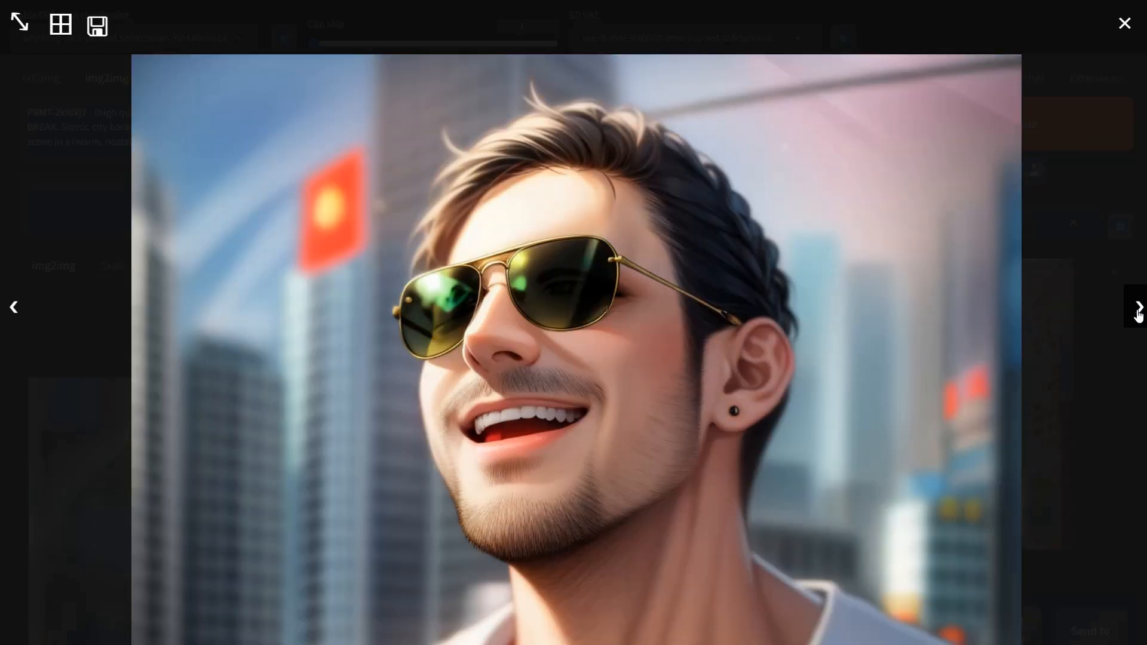
pyautogui.click(11, 311)
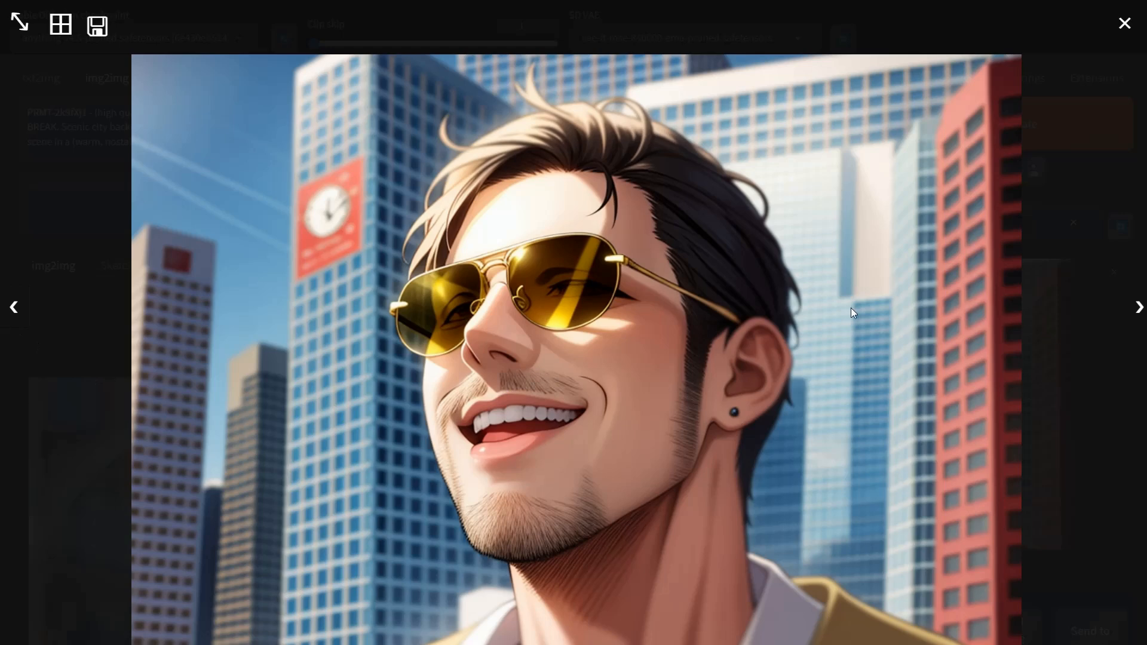
pyautogui.click(1012, 381)
# Step: Load a photo of three smiling women as the new img2img input image
pyautogui.scroll(-8, 656, 413)
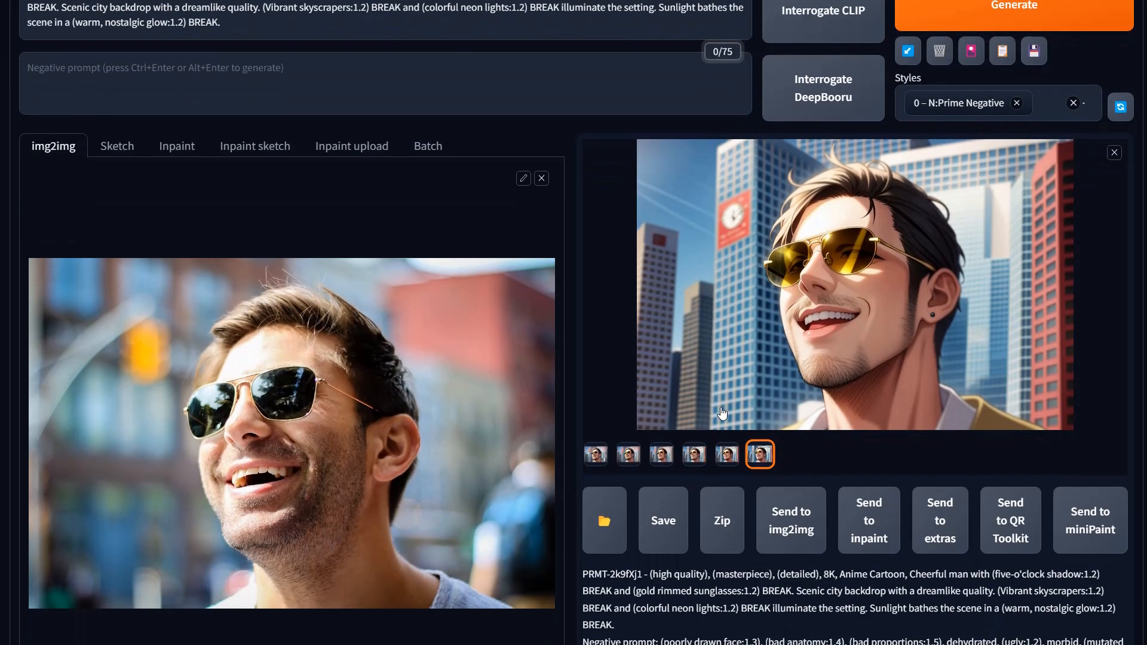
pyautogui.scroll(4, 600, 409)
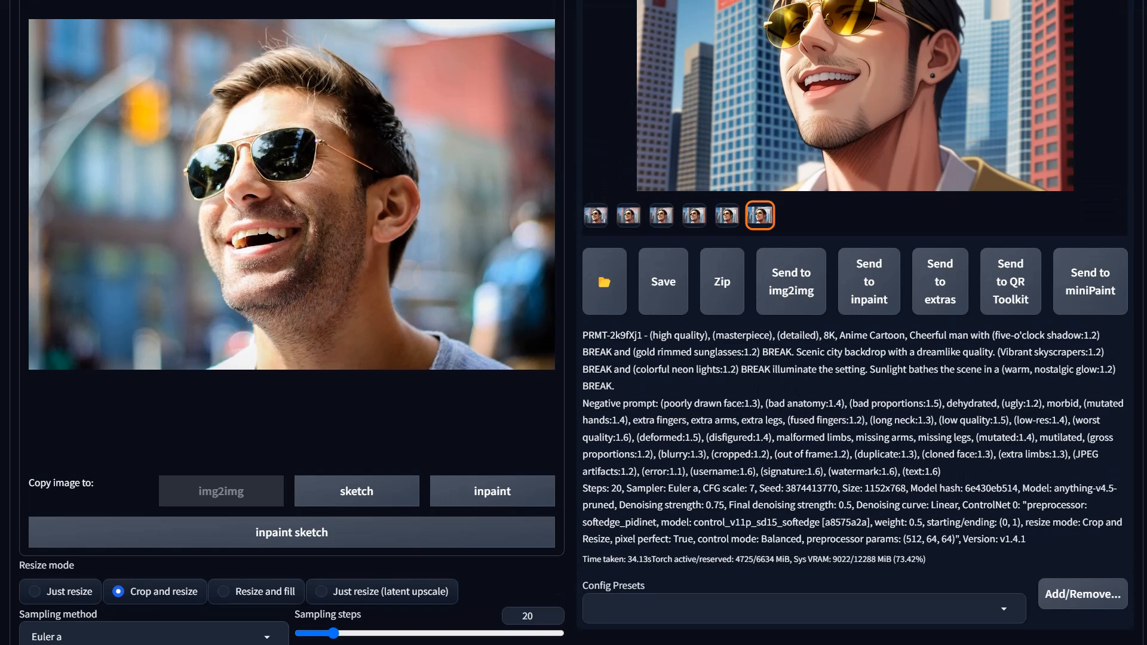
pyautogui.moveTo(854, 263); pyautogui.dragTo(312, 239)
# Step: Lower the ControlNet control weight to 0.3
pyautogui.scroll(-15, 408, 447)
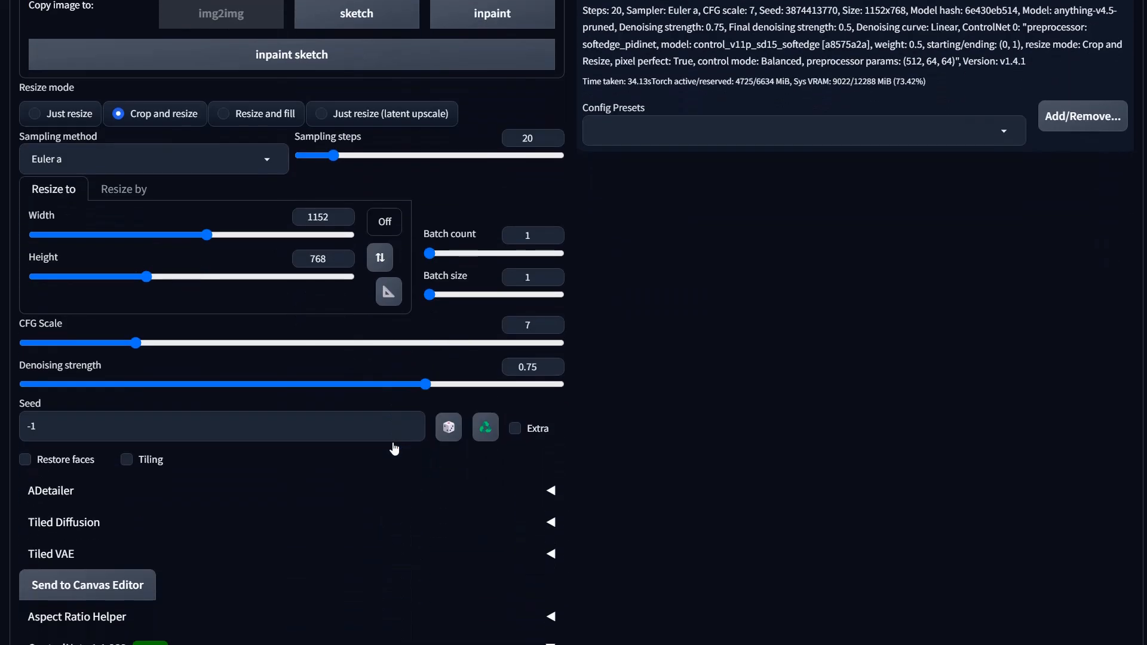
pyautogui.scroll(-10, 335, 434)
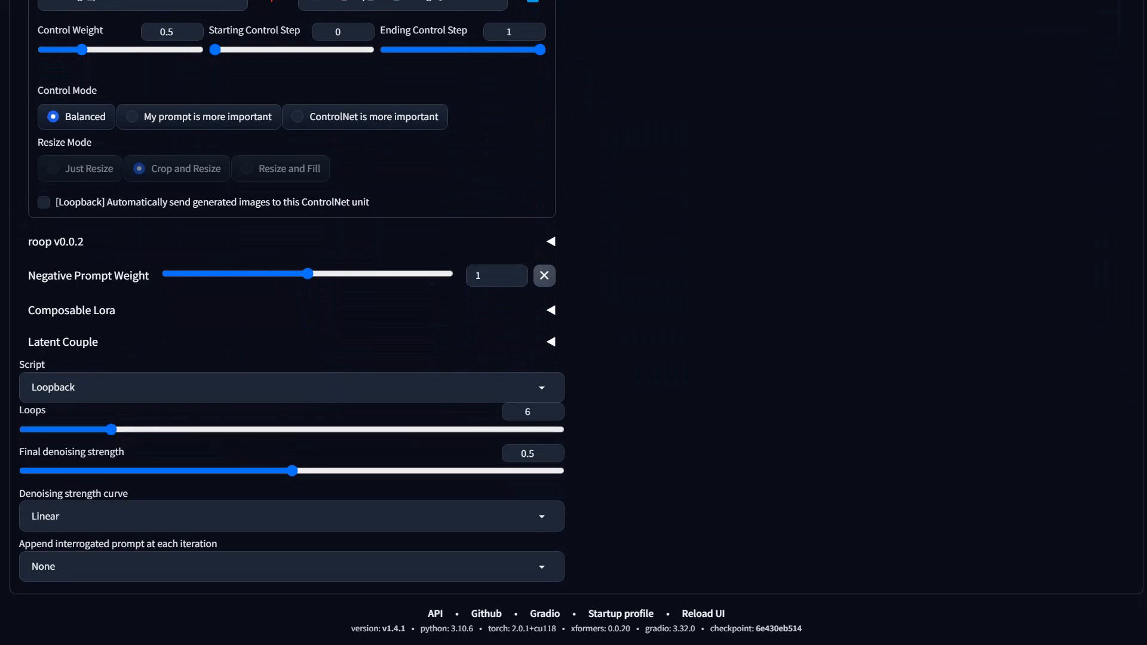
pyautogui.moveTo(83, 50); pyautogui.dragTo(67, 51)
# Step: Clear the entire img2img prompt text
pyautogui.scroll(5, 500, 253)
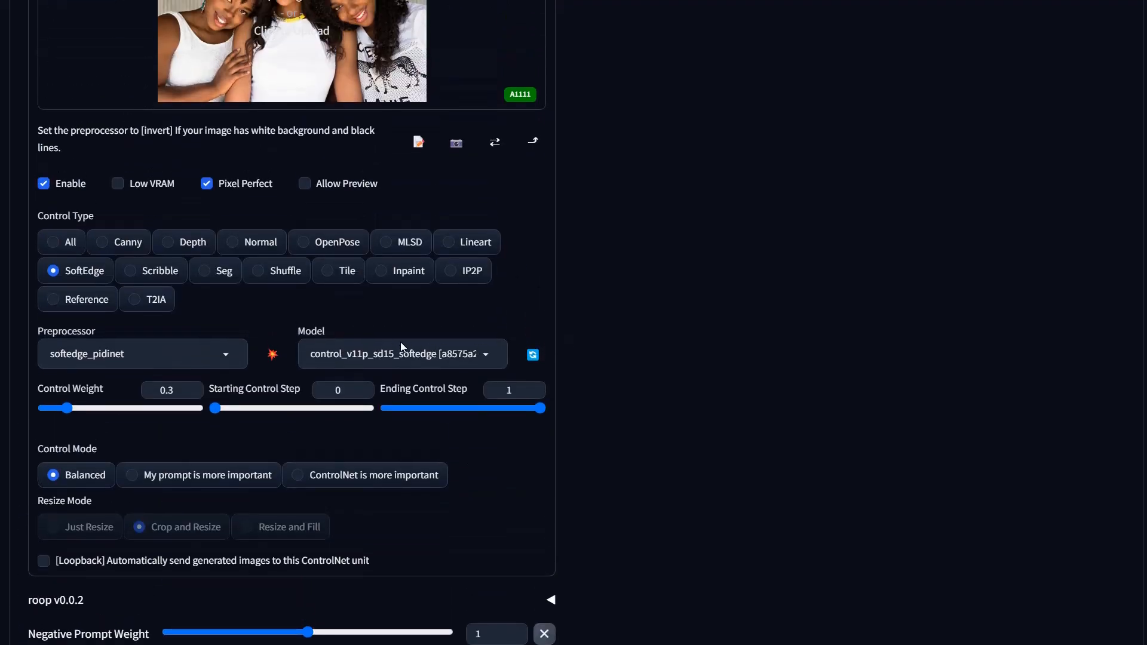
pyautogui.scroll(1, 640, 355)
pyautogui.scroll(12, 640, 359)
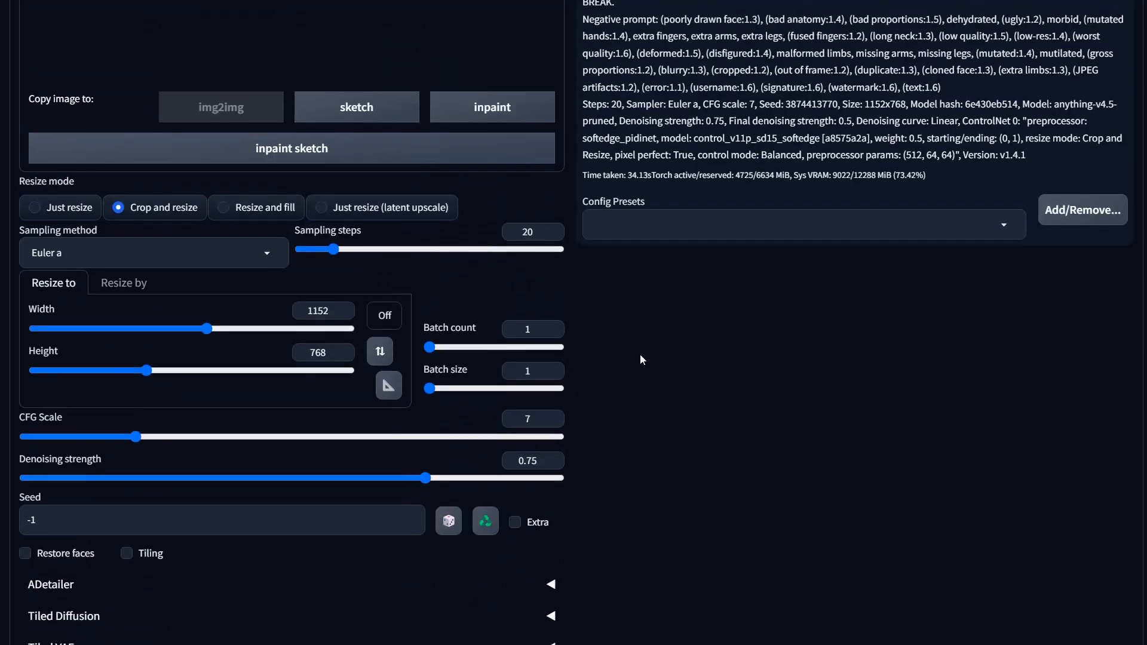
pyautogui.scroll(4, 640, 358)
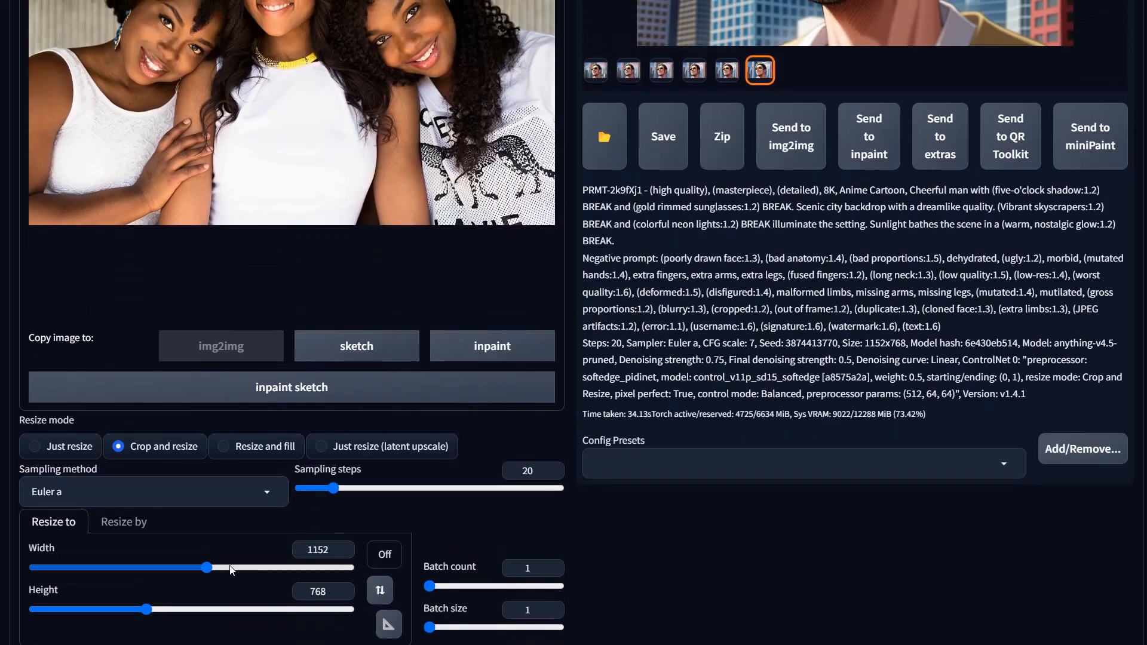
pyautogui.click(207, 567)
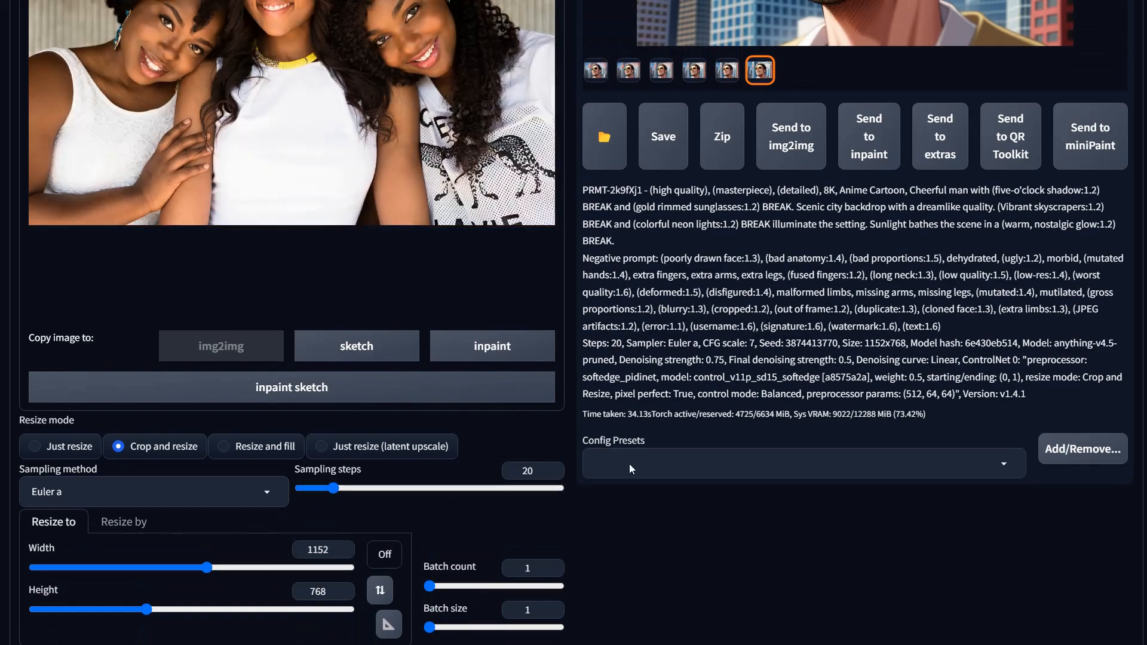
pyautogui.scroll(8, 484, 484)
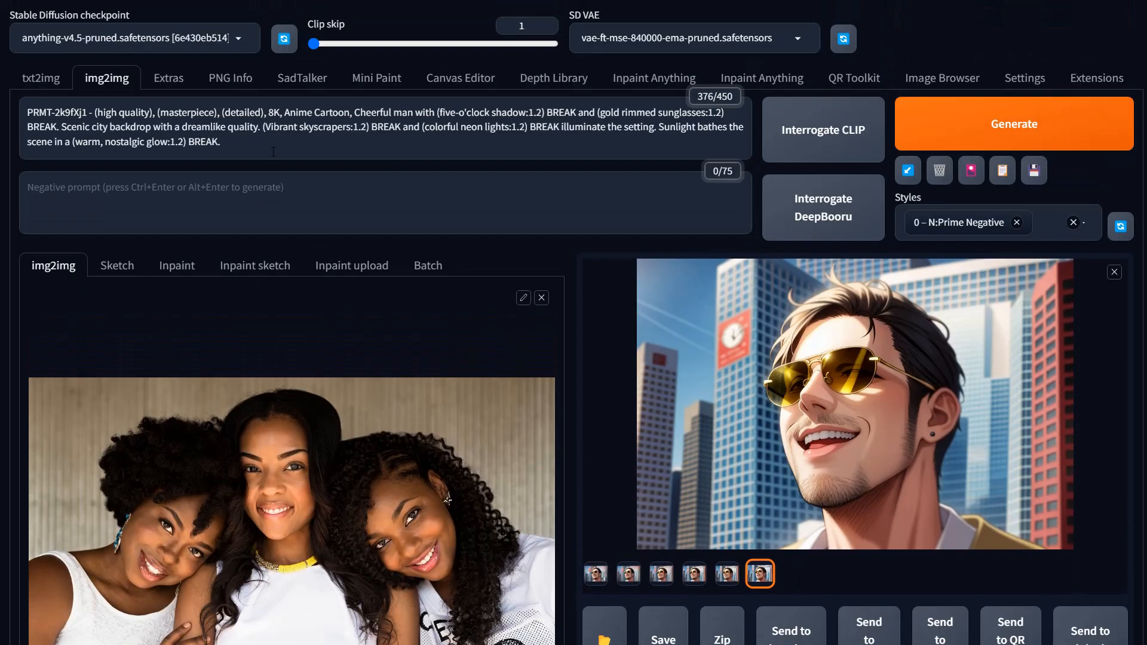
pyautogui.click(235, 147)
pyautogui.hotkey('ctrl', 'a')
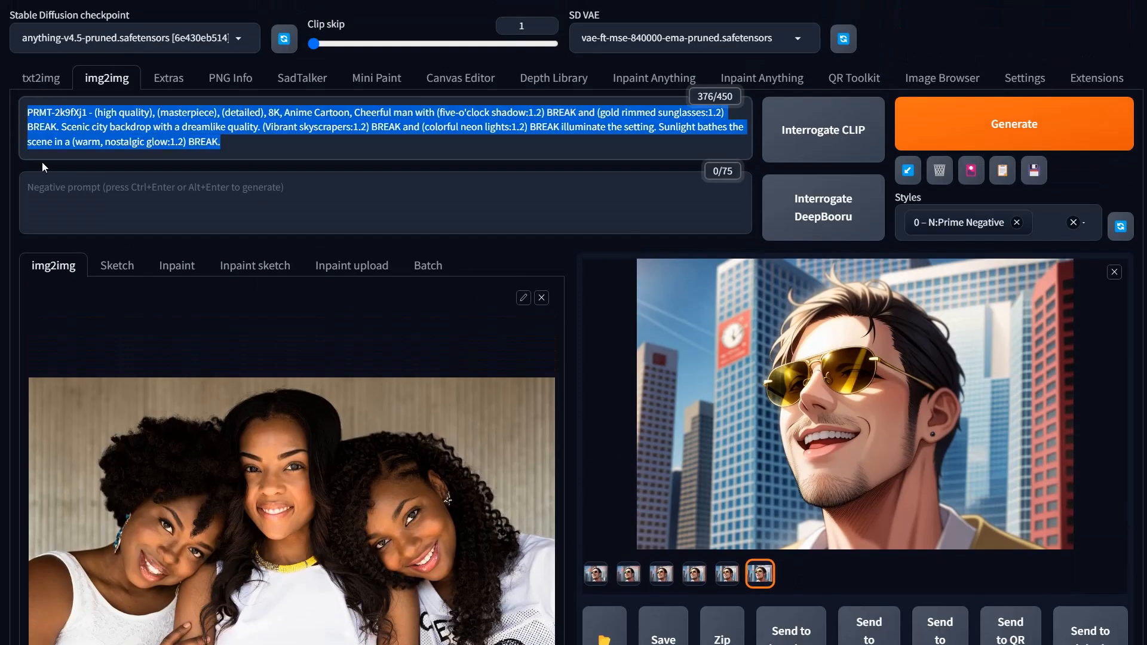
pyautogui.press('BackSpace')
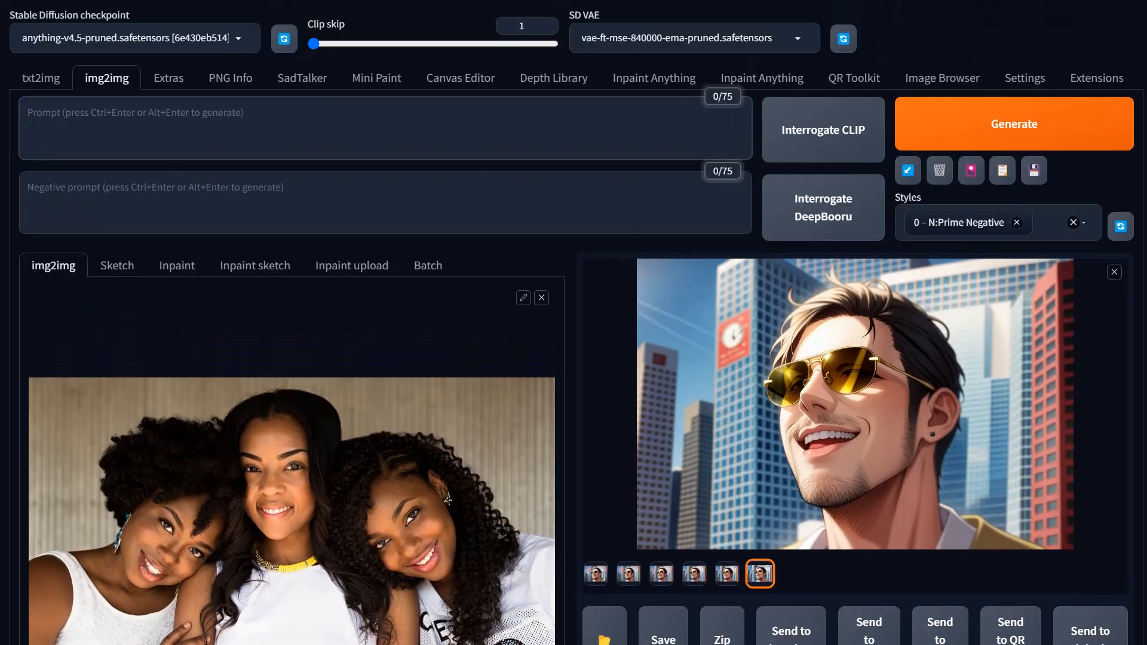
# Step: Switch to ChatGPT and resubmit the earlier request edited to "60 words, group photo of three african american women smiling, curly hair, wearing white shirts"
pyautogui.hotkey('ctrl', 'Tab')
pyautogui.scroll(2, 744, 250)
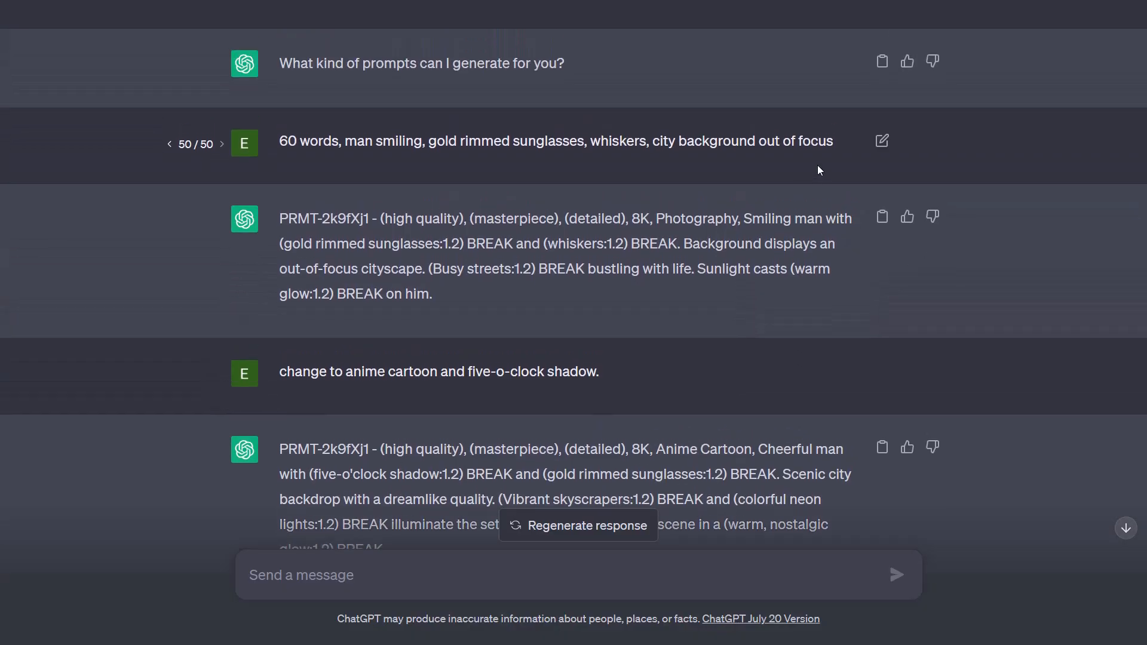
pyautogui.click(882, 141)
pyautogui.moveTo(344, 141); pyautogui.dragTo(1004, 160)
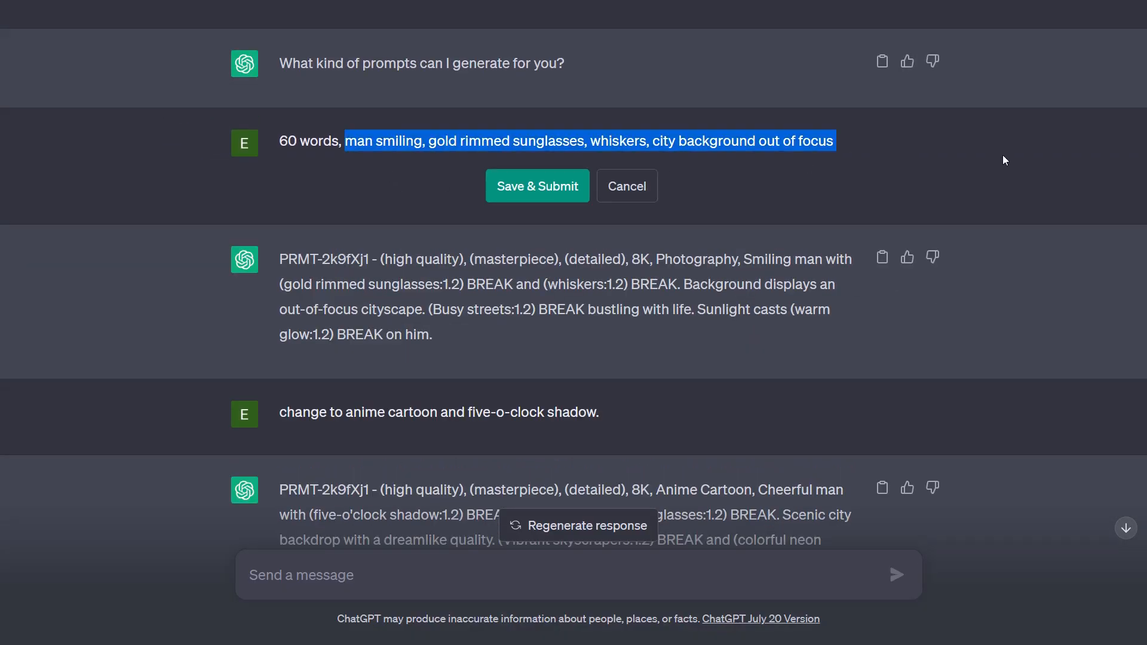
pyautogui.write('group photo ')
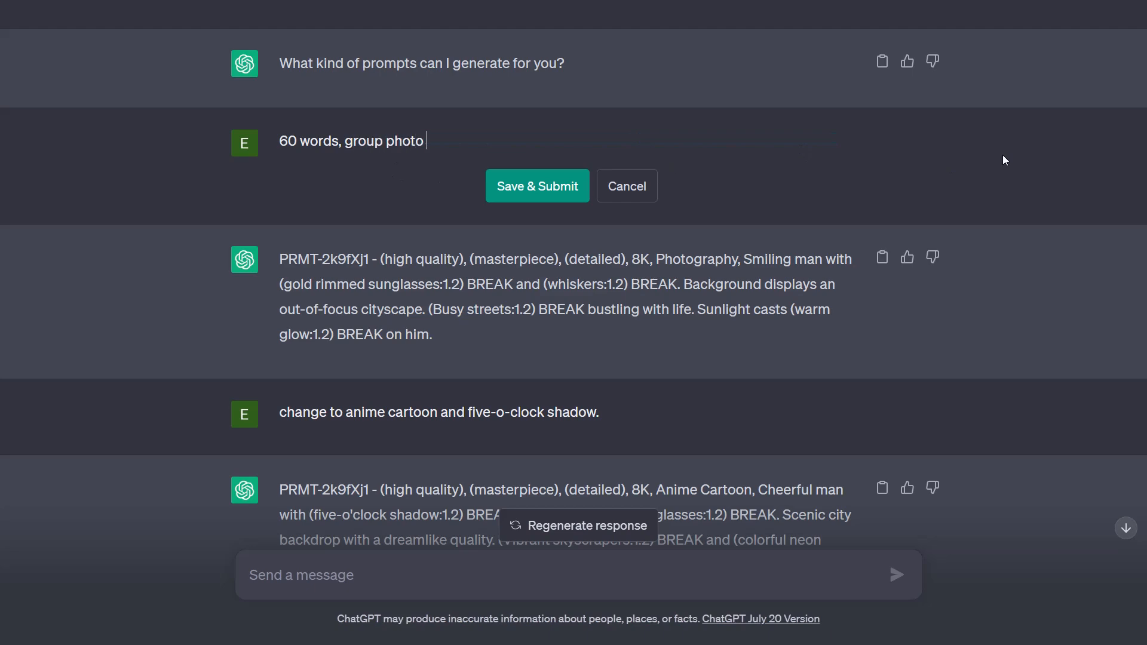
pyautogui.write('of three african american women ')
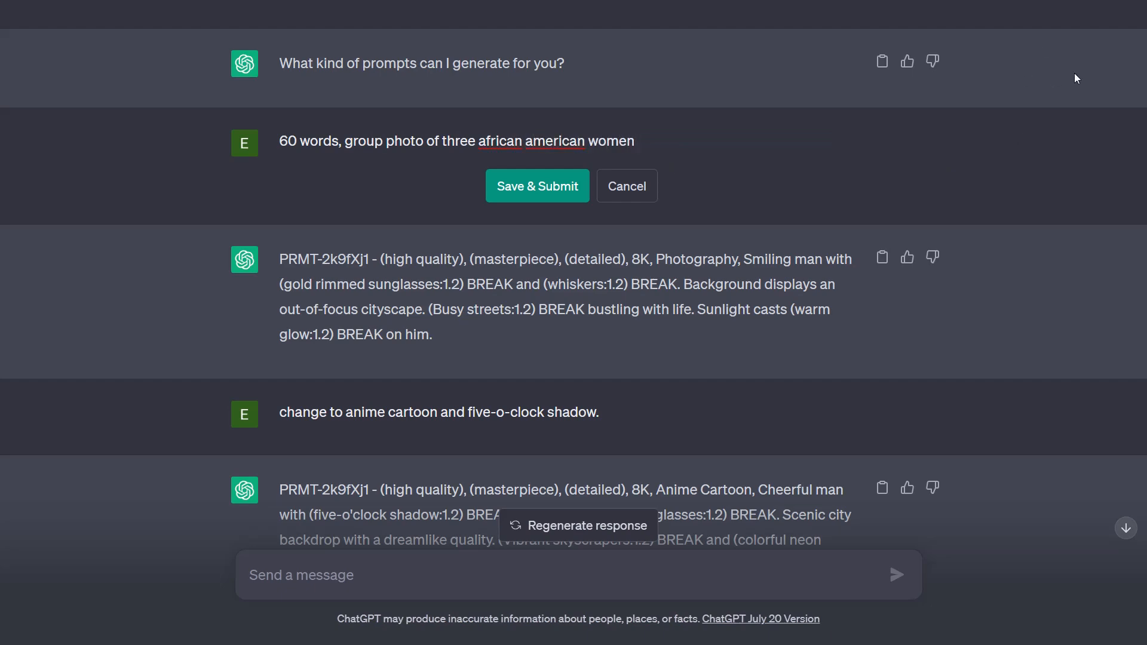
pyautogui.write('smiling , curly hair')
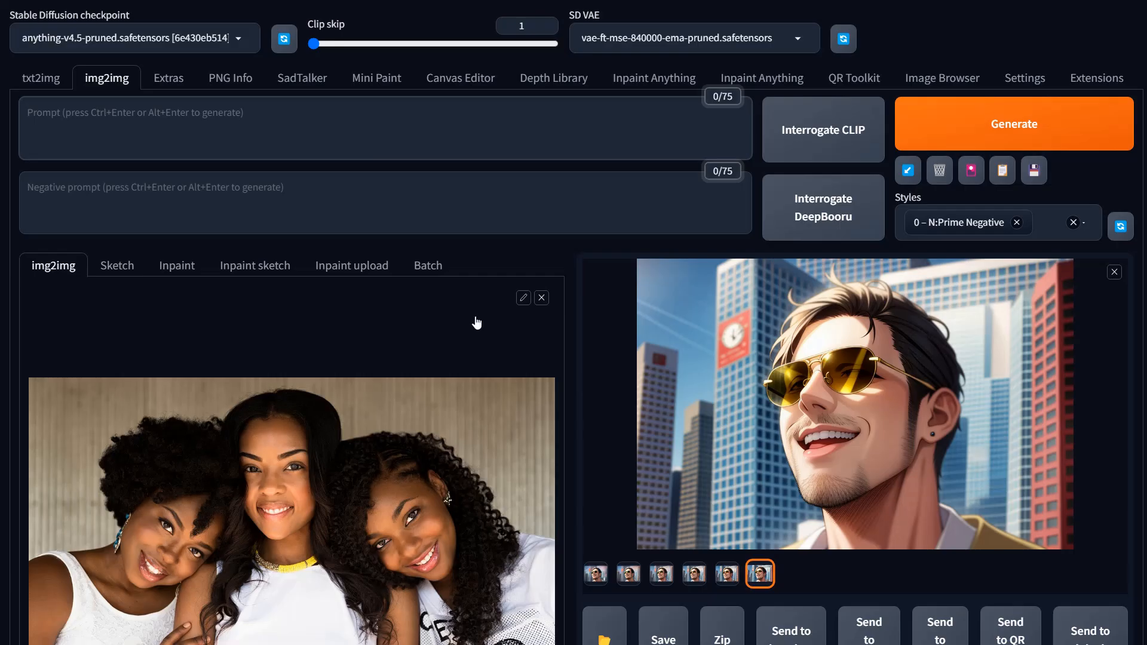
pyautogui.scroll(-2, 476, 322)
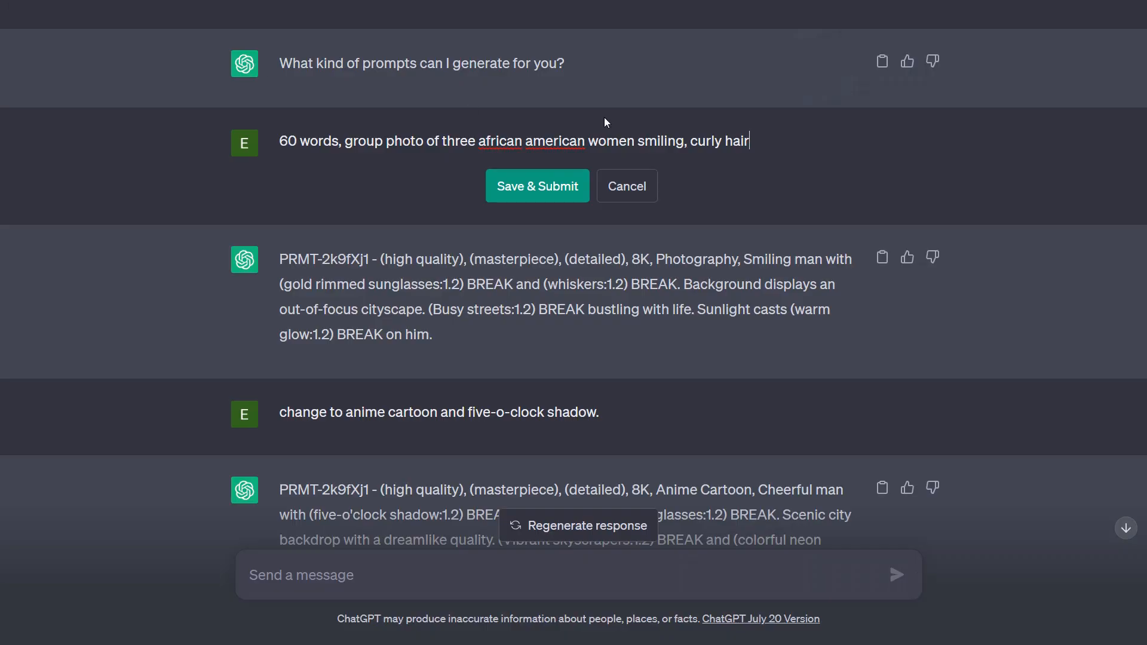
pyautogui.write(', wearing ')
pyautogui.write('whit an')
pyautogui.press('BackSpace')
pyautogui.press('BackSpace')
pyautogui.press('BackSpace')
pyautogui.write('e sh')
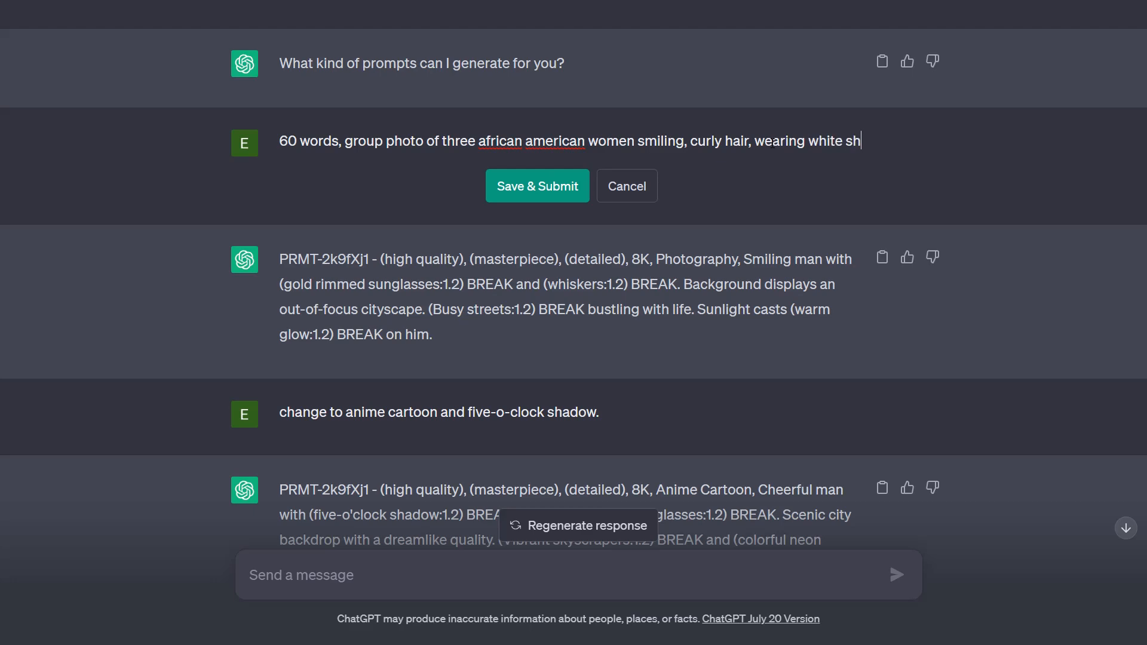
pyautogui.write('irts')
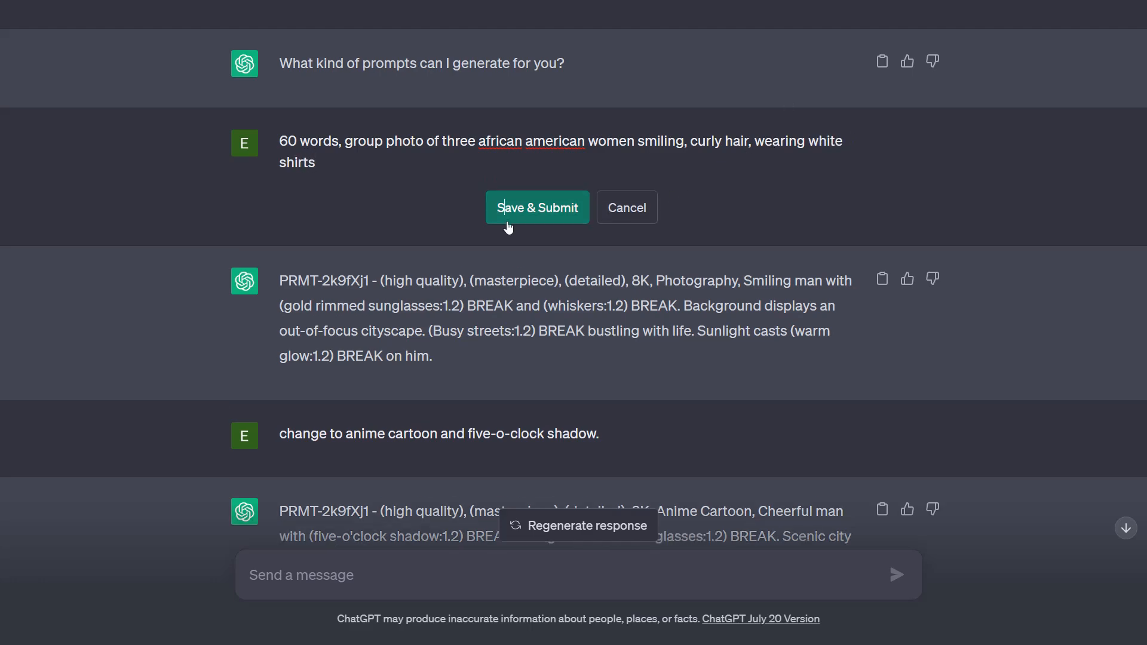
pyautogui.click(507, 228)
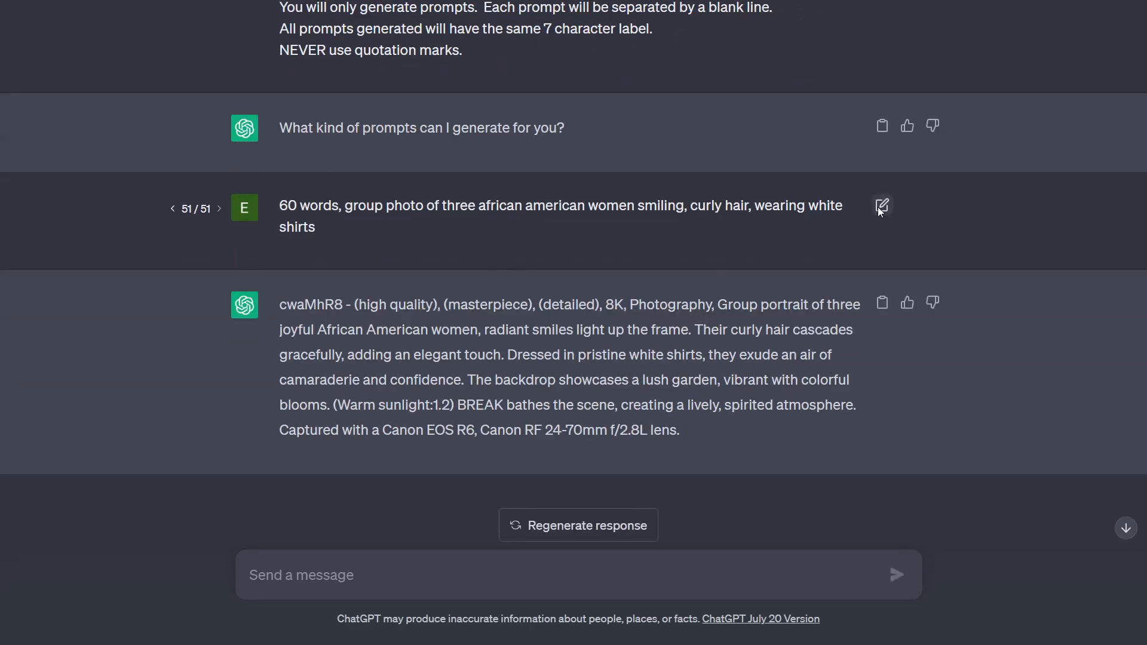
# Step: Edit the request again to insert "anime cartoon" before "group photo" and resubmit it
pyautogui.click(881, 203)
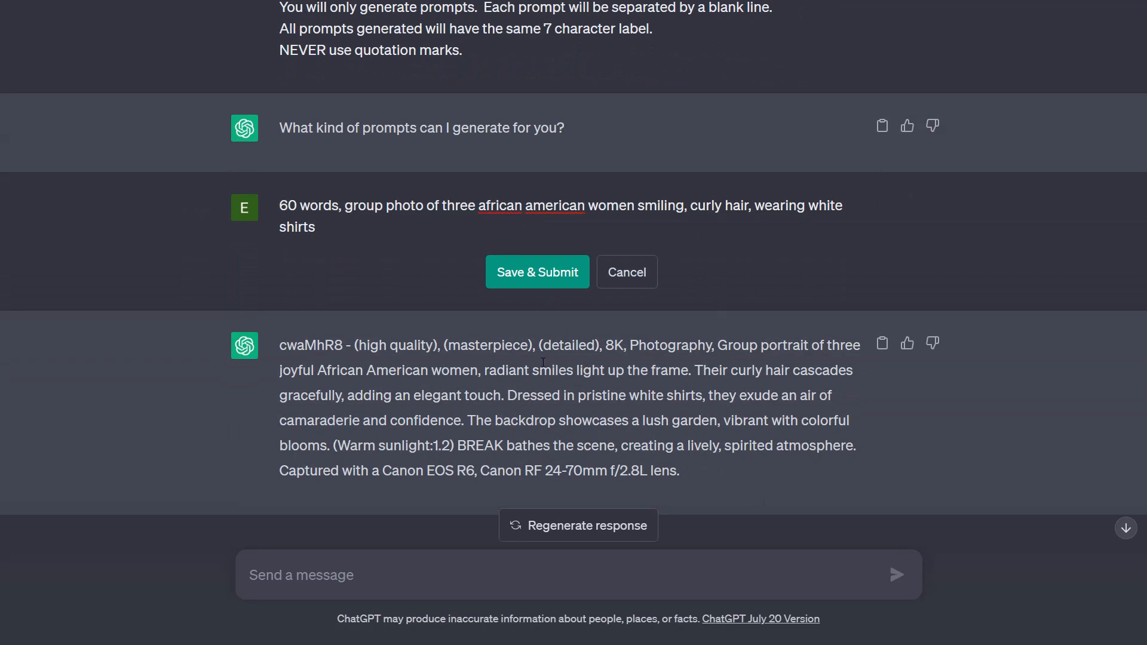
pyautogui.write('anime cartoon')
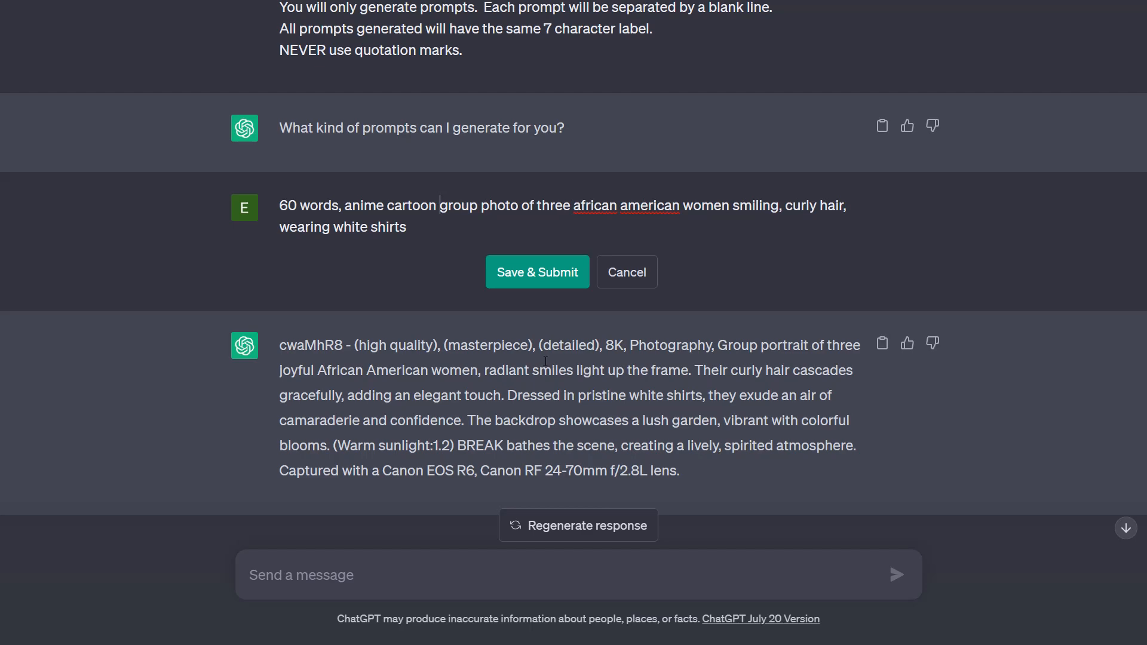
pyautogui.click(544, 280)
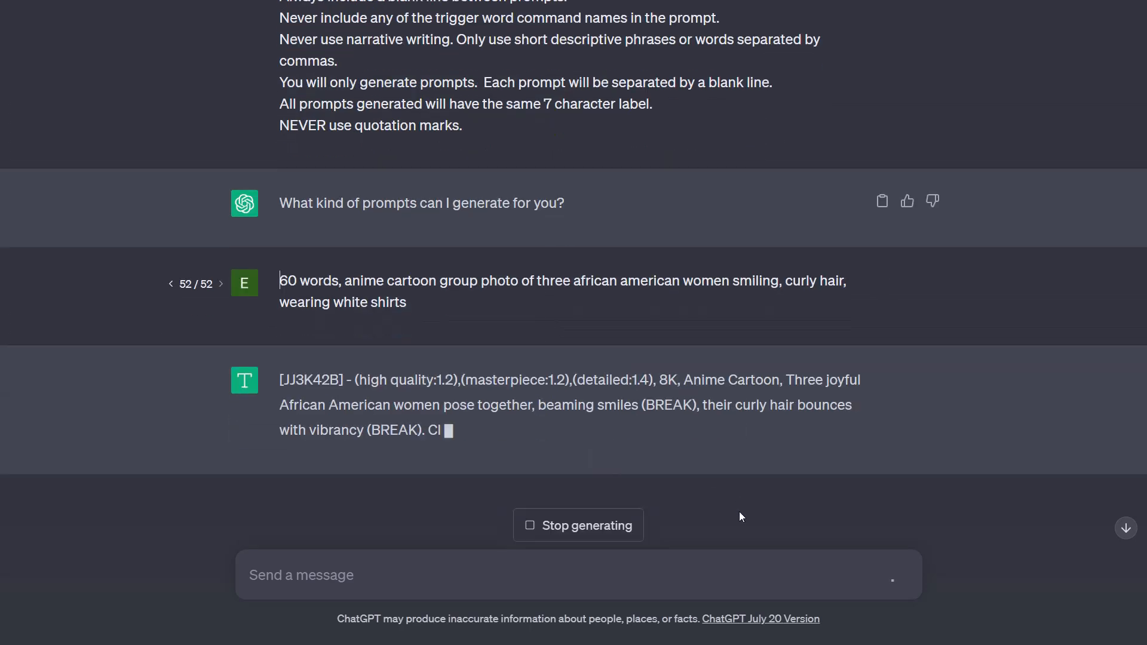
# Step: Copy the generated anime prompt, paste it into the empty img2img prompt and generate
pyautogui.click(882, 328)
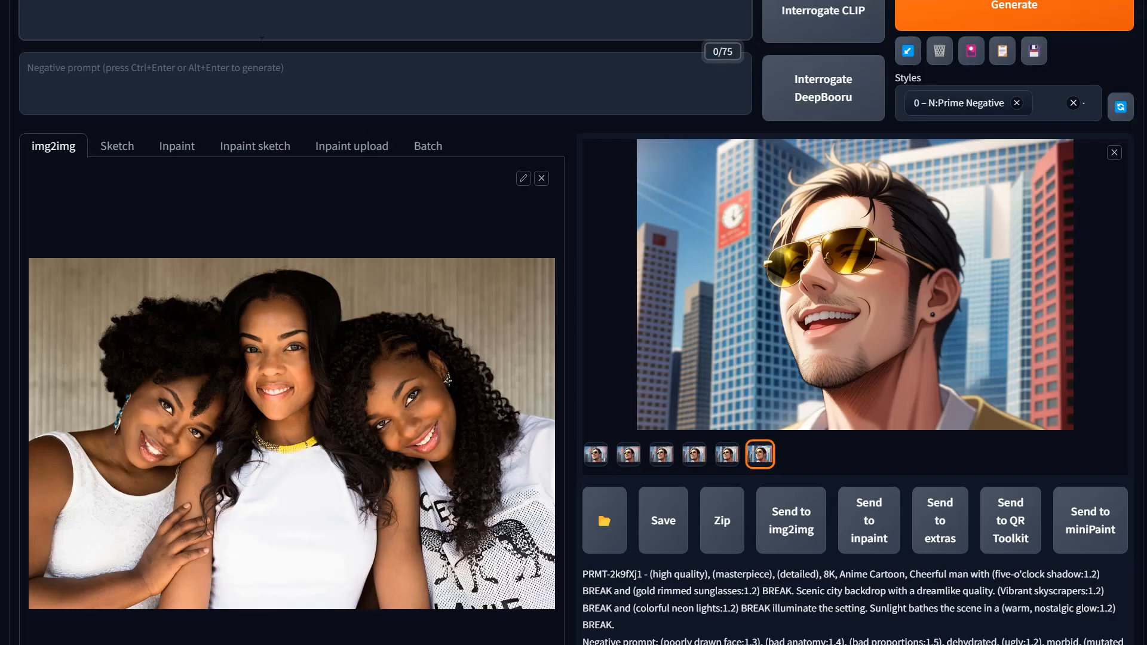
pyautogui.scroll(2, 427, 152)
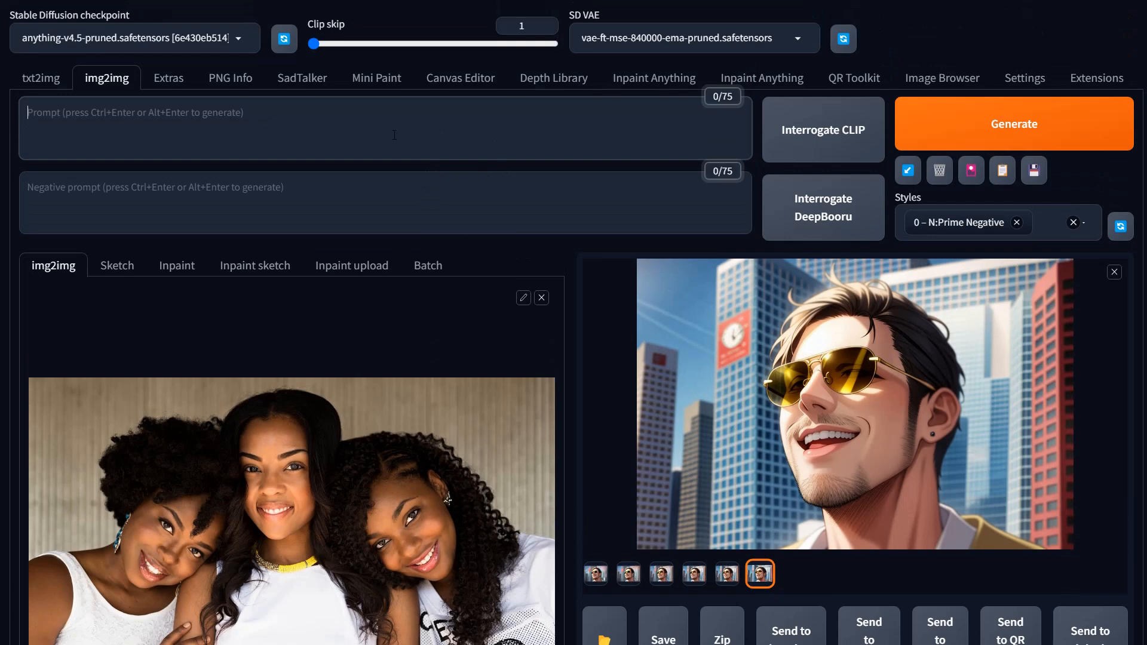
pyautogui.hotkey('ctrl', 'v')
pyautogui.scroll(-1, 638, 231)
pyautogui.hotkey('ctrl', 'Return')
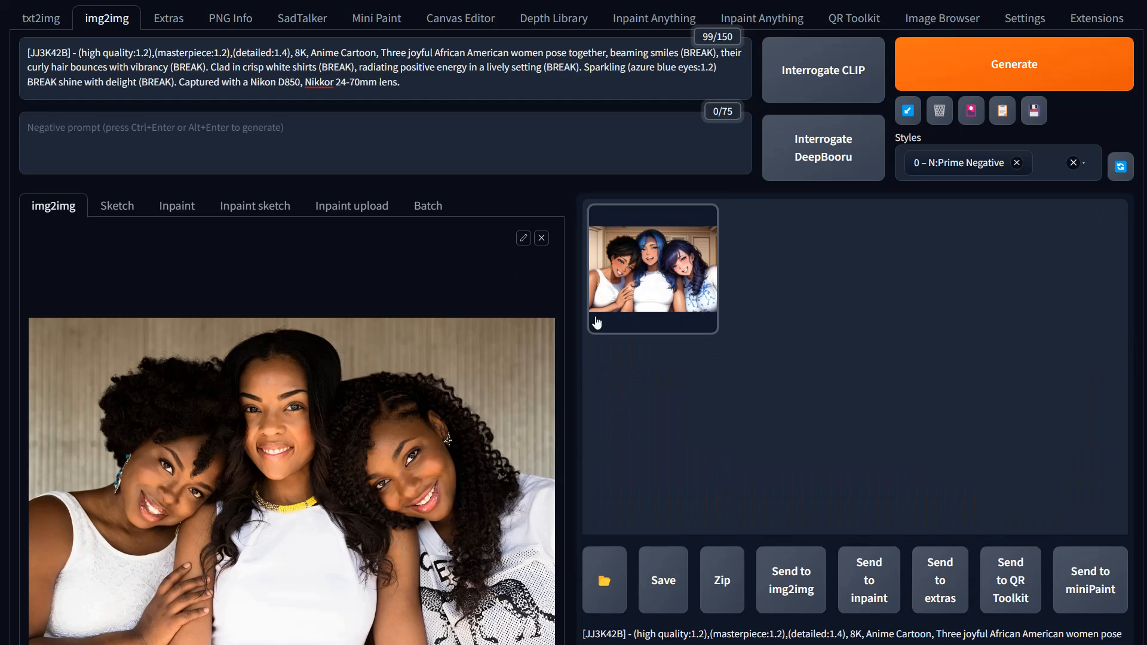
# Step: Lower the img2img denoising strength to 0.57
pyautogui.scroll(-10, 769, 411)
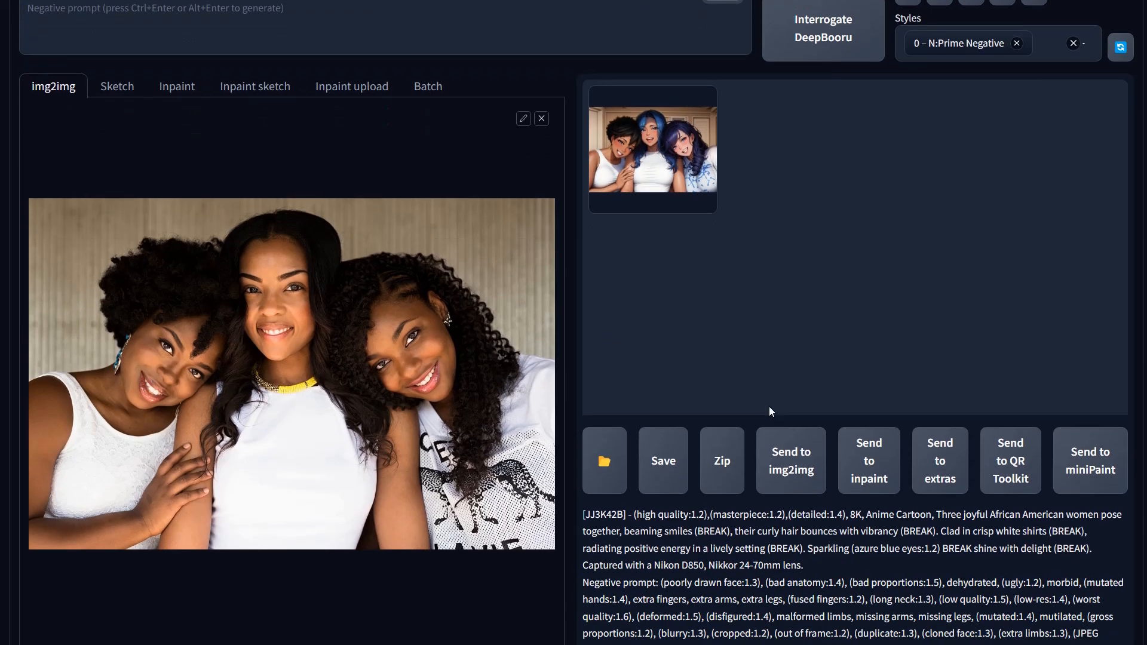
pyautogui.scroll(-4, 769, 412)
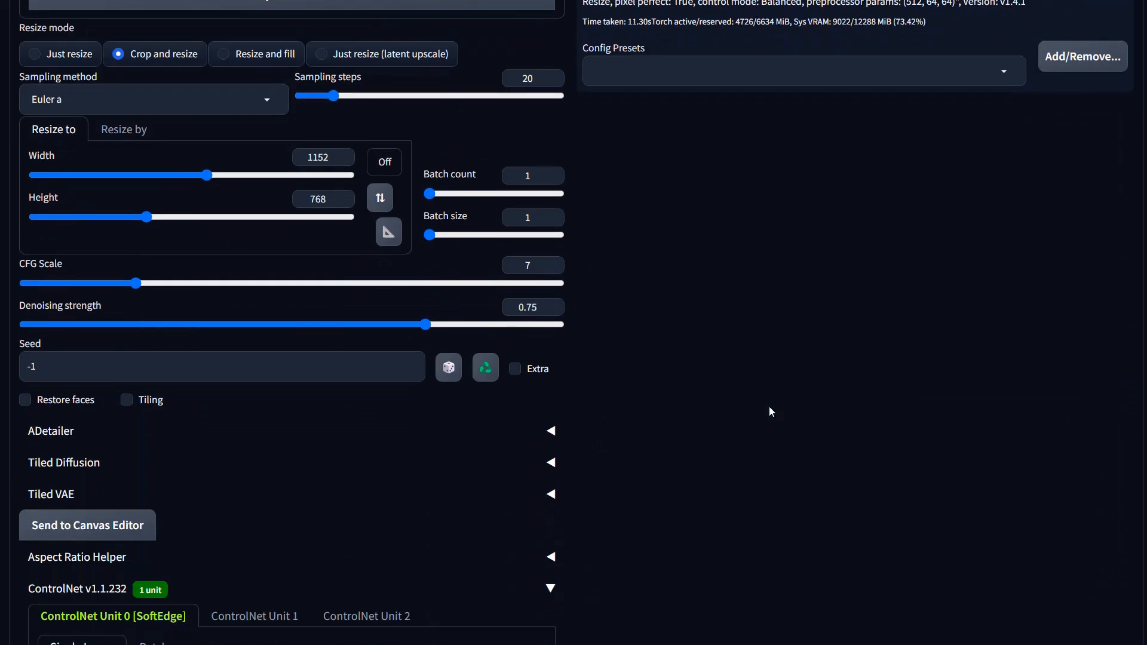
pyautogui.moveTo(376, 325); pyautogui.dragTo(362, 325)
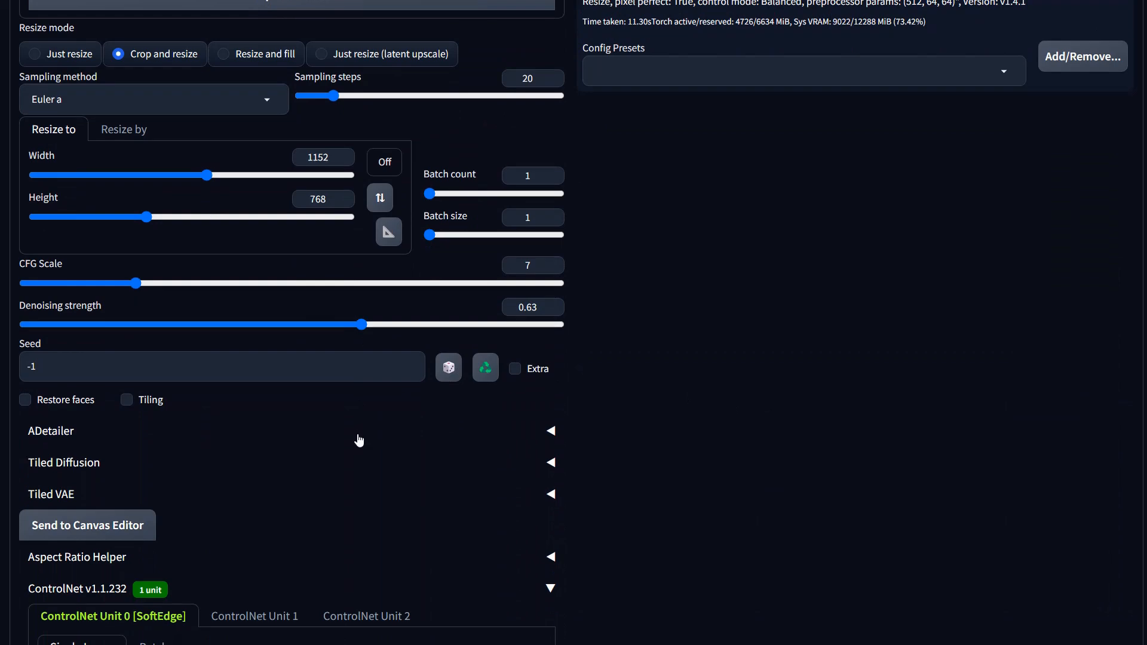
pyautogui.moveTo(360, 325); pyautogui.dragTo(332, 325)
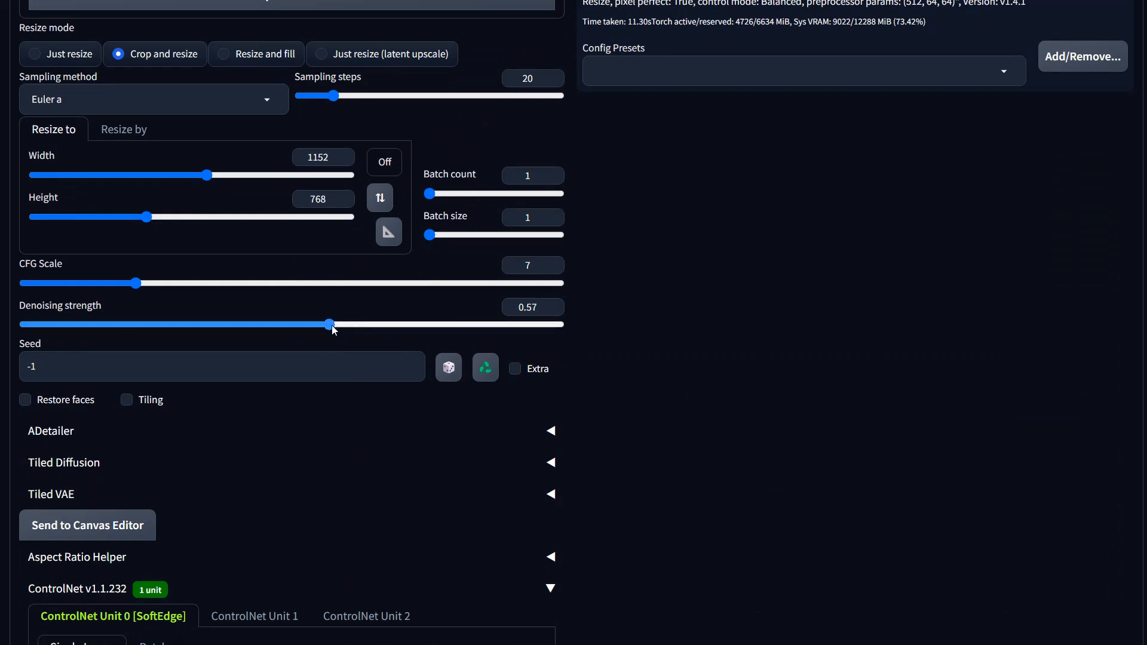
# Step: Set the Loopback final denoising strength to 0.4 and start a new generation
pyautogui.scroll(-8, 350, 406)
pyautogui.scroll(-3, 348, 412)
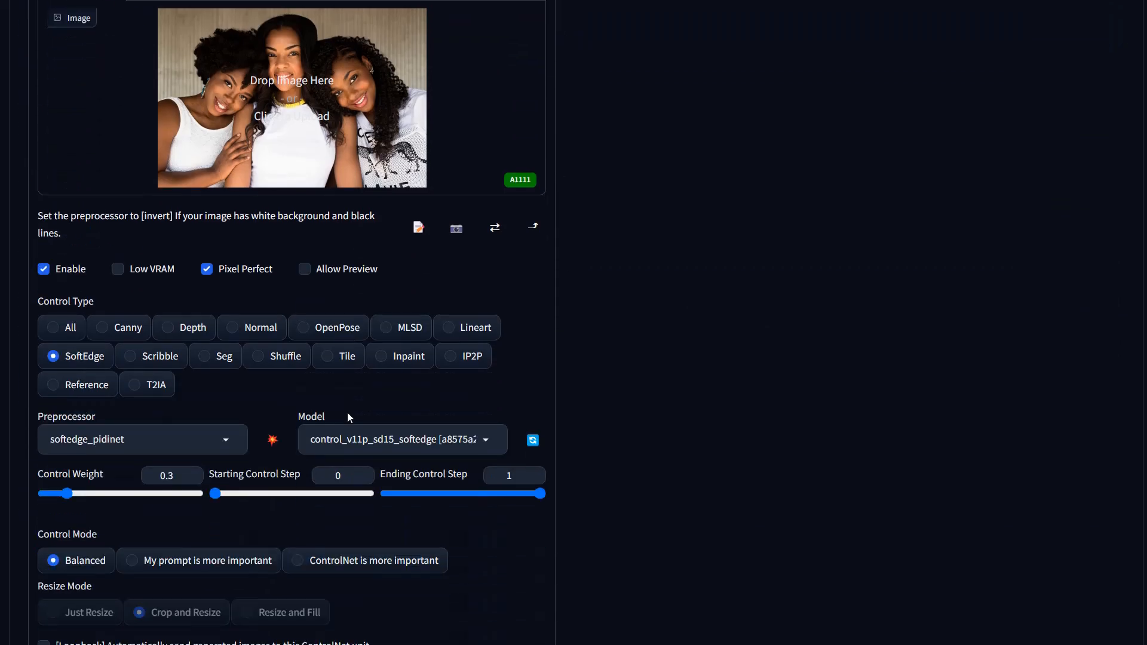
pyautogui.scroll(-7, 300, 493)
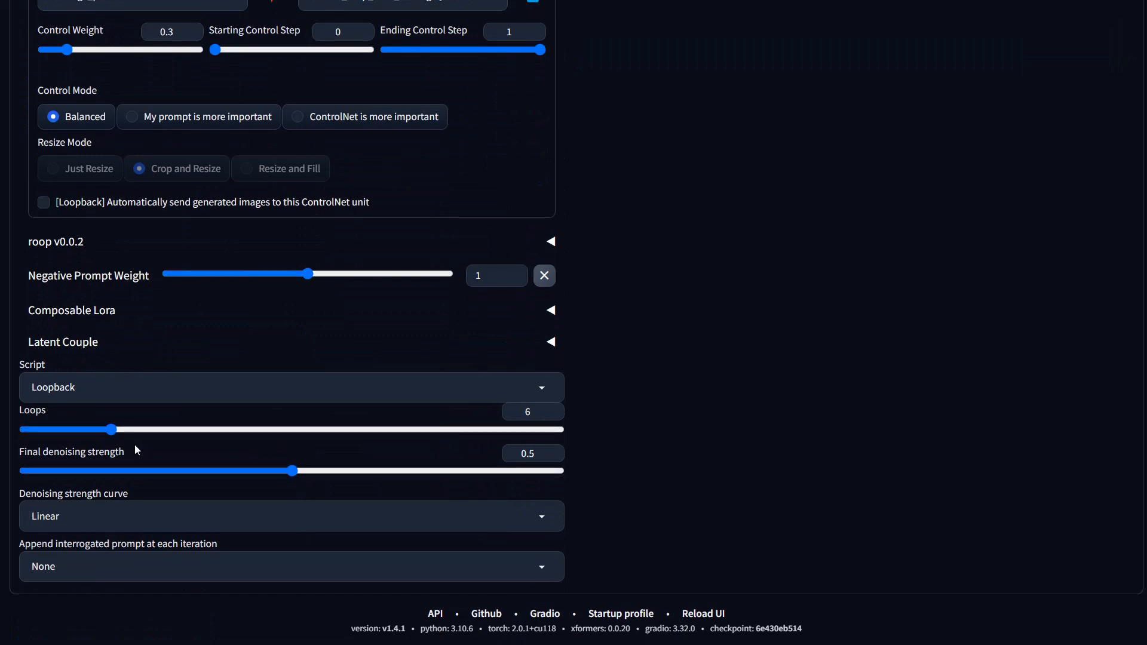
pyautogui.moveTo(293, 472); pyautogui.dragTo(239, 475)
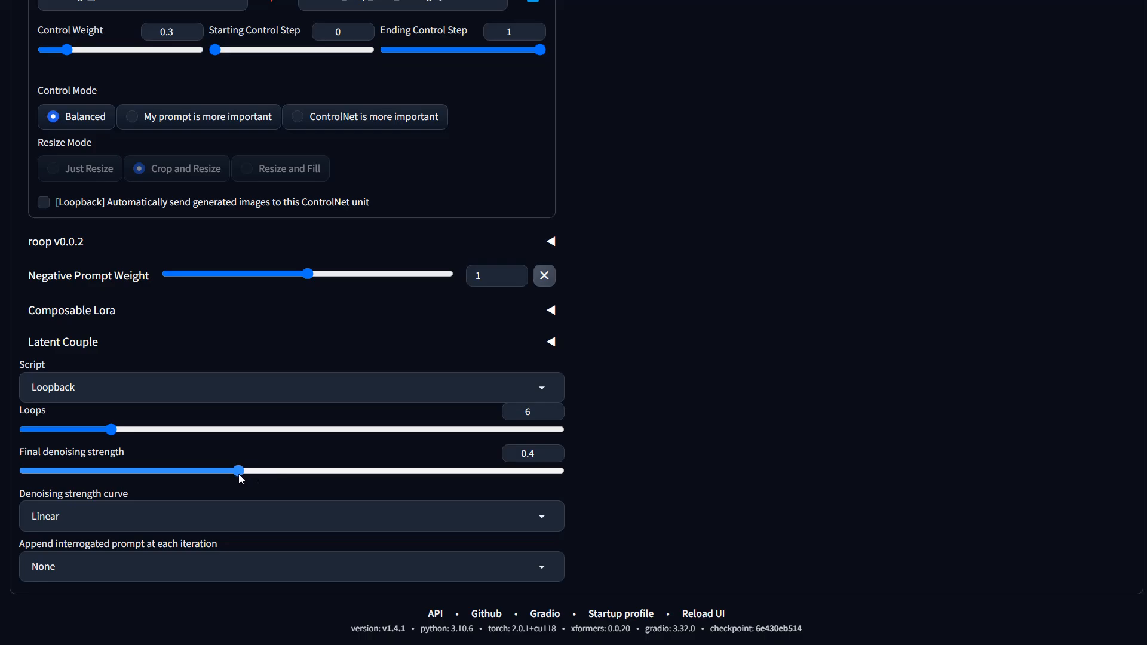
pyautogui.scroll(20, 597, 409)
pyautogui.click(950, 133)
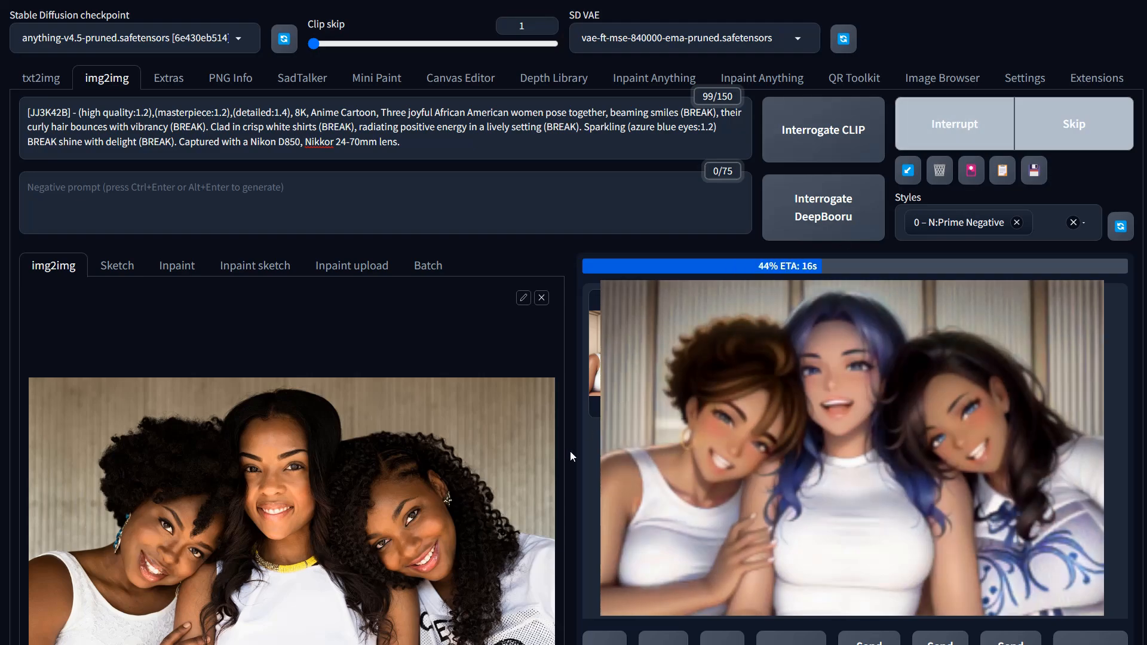
# Step: Nudge the Loopback final denoising strength and the main denoising strength slightly lower while the generation runs
pyautogui.scroll(-1, 563, 499)
pyautogui.scroll(-15, 564, 500)
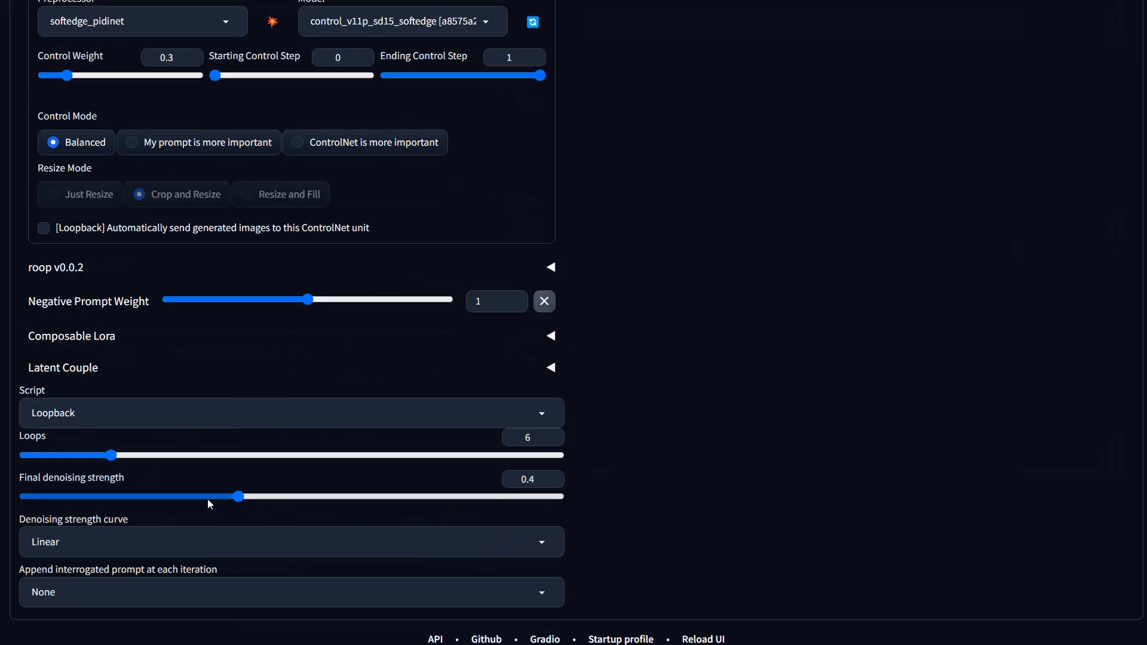
pyautogui.moveTo(205, 500)
pyautogui.mouseDown()
pyautogui.moveTo(238, 499)
pyautogui.moveTo(186, 501)
pyautogui.mouseUp()
pyautogui.scroll(5, 367, 376)
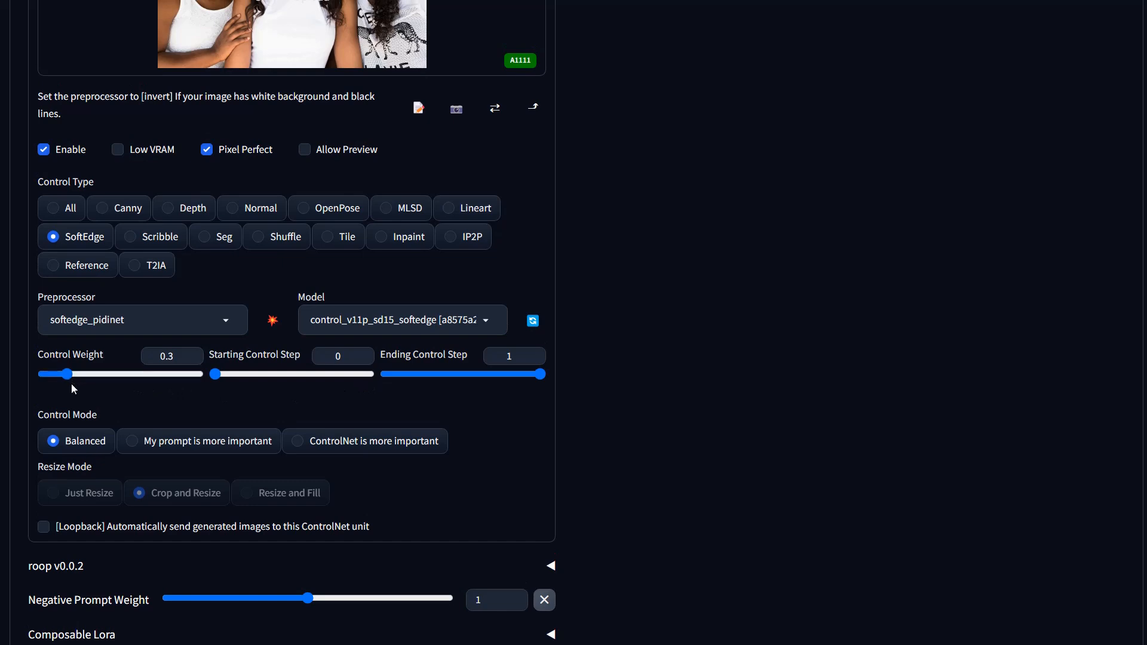
pyautogui.scroll(7, 84, 382)
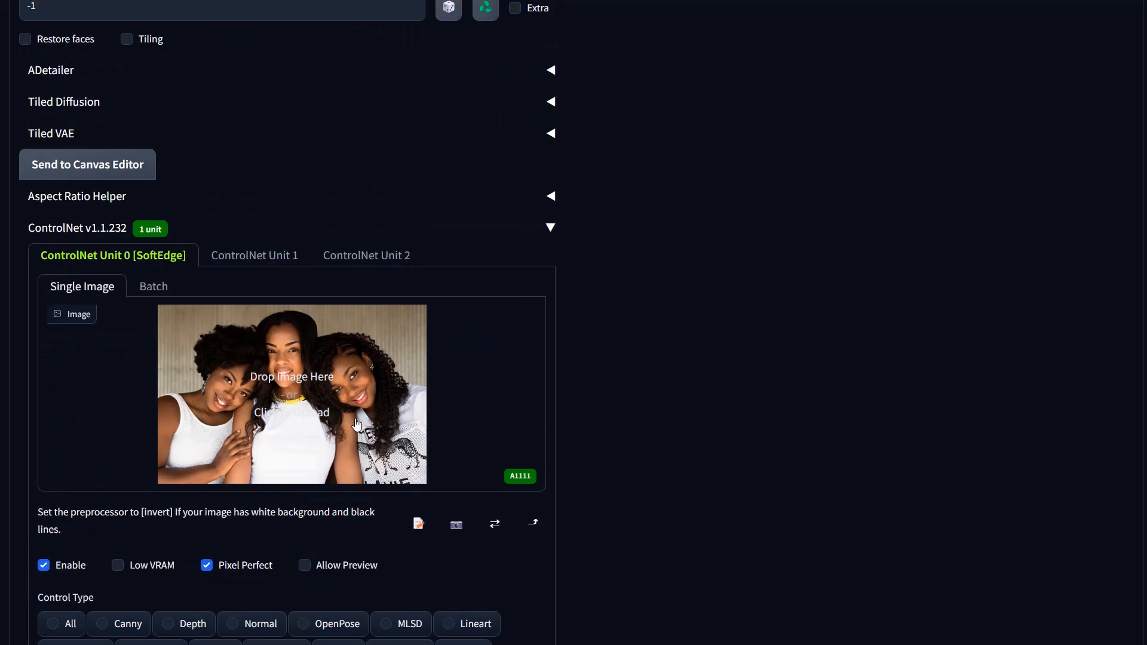
pyautogui.scroll(6, 357, 424)
pyautogui.moveTo(333, 327); pyautogui.dragTo(294, 328)
pyautogui.scroll(12, 926, 336)
pyautogui.click(1038, 147)
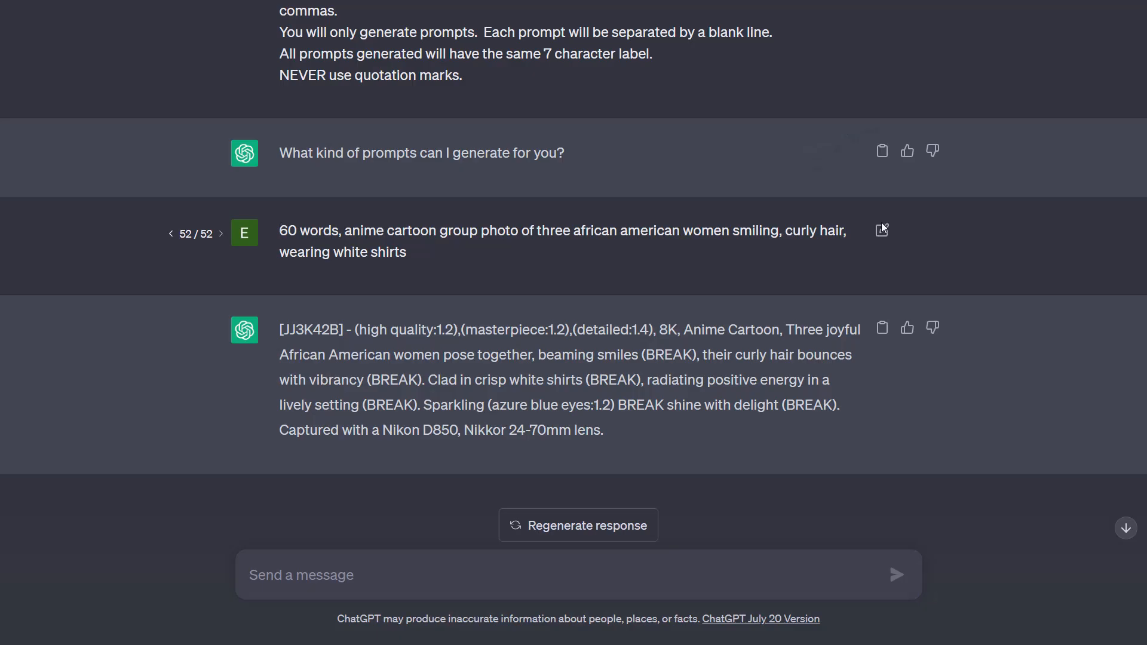
# Step: In ChatGPT, edit the request to start with "1 prompt," and add "brown eyes" after "smiling", then resubmit
pyautogui.click(882, 230)
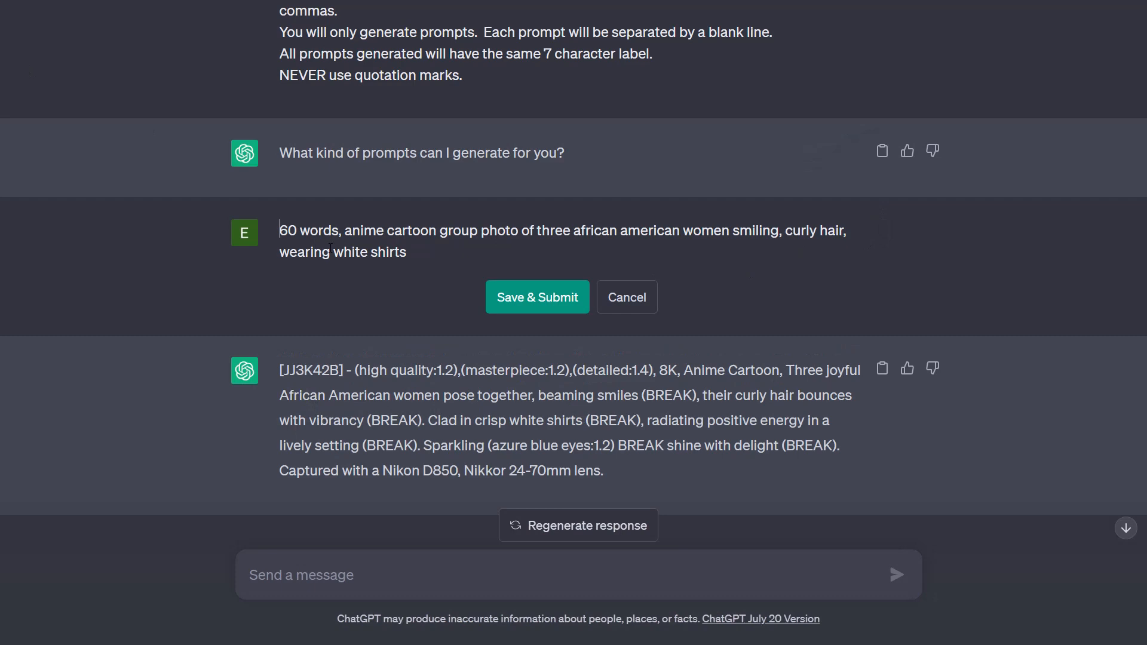
pyautogui.write('1 p')
pyautogui.write('p')
pyautogui.press('BackSpace')
pyautogui.press('BackSpace')
pyautogui.write('p')
pyautogui.press('BackSpace')
pyautogui.write('rompt,')
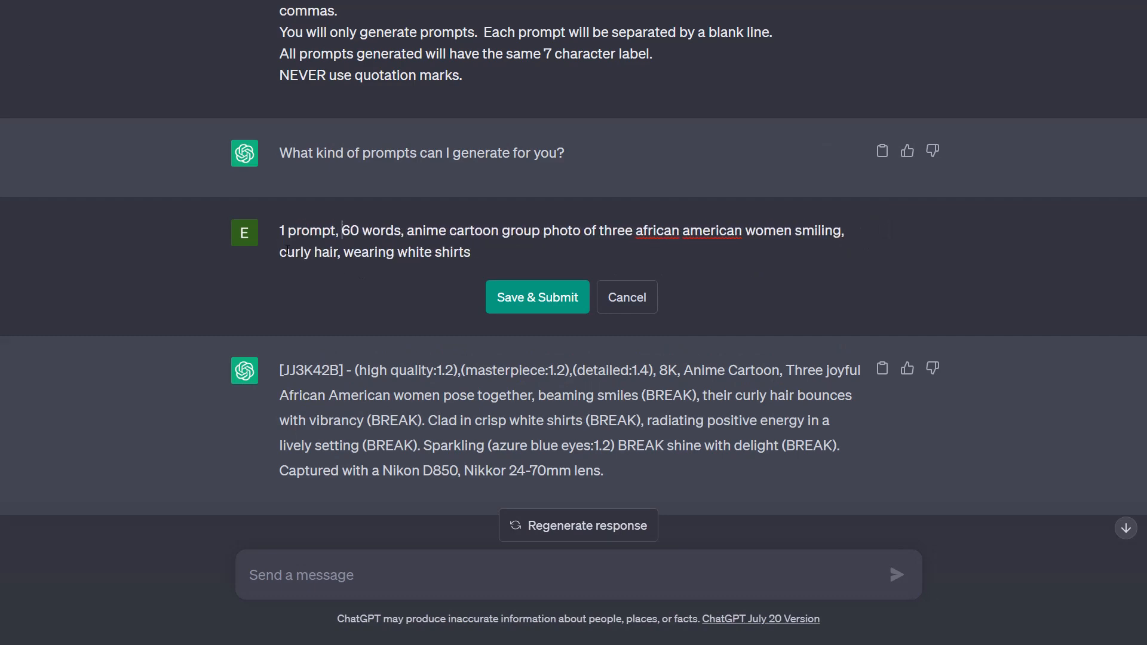
pyautogui.click(842, 231)
pyautogui.write(', brown eyes,')
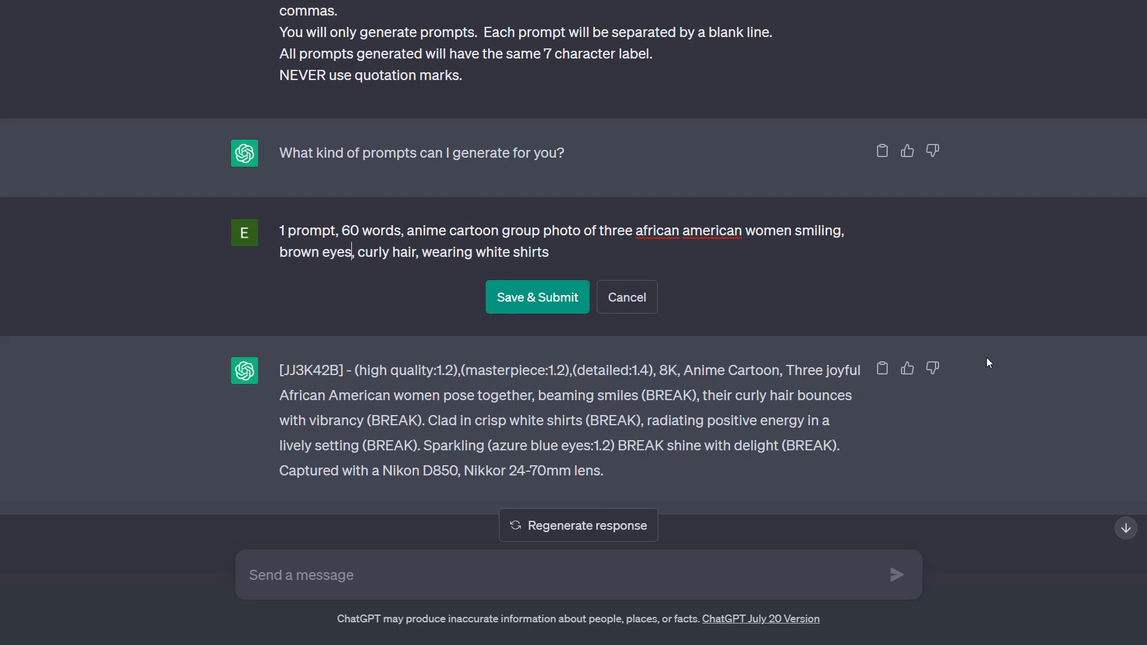
pyautogui.click(511, 286)
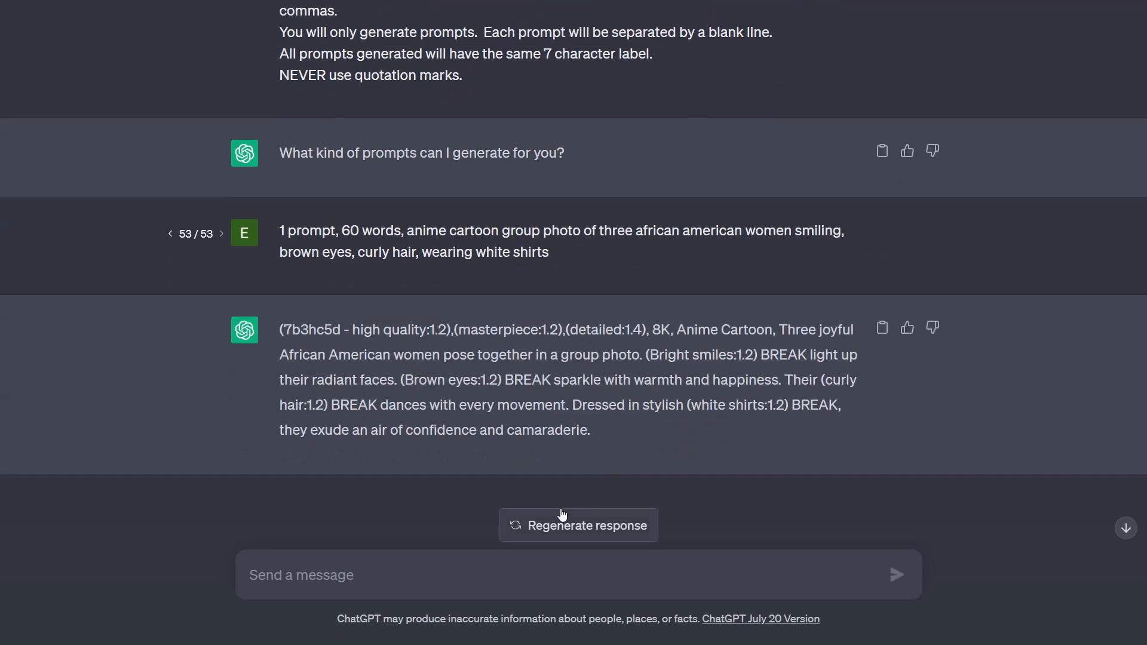
# Step: Regenerate the ChatGPT response several times for alternative prompts
pyautogui.click(632, 527)
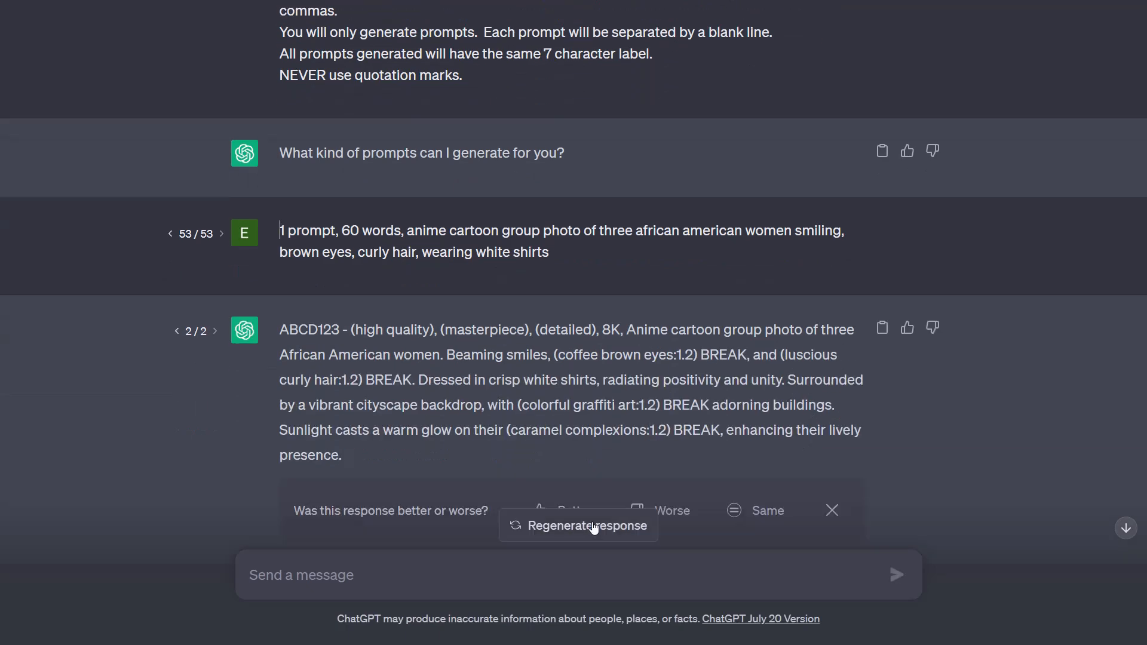
pyautogui.click(605, 526)
pyautogui.click(596, 529)
pyautogui.click(568, 575)
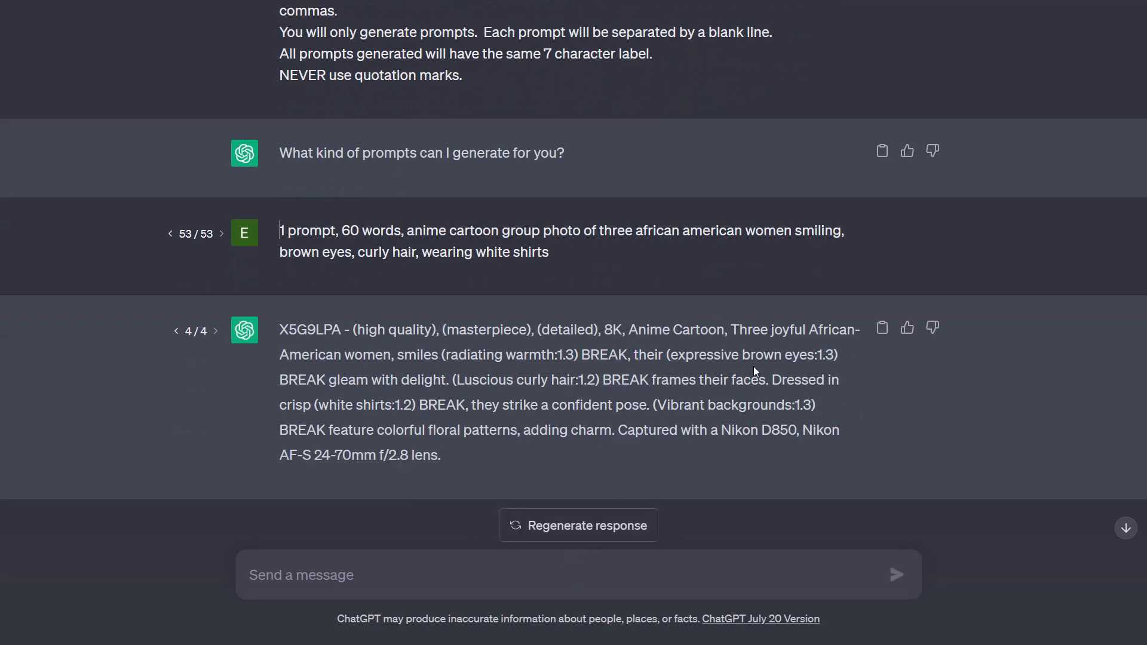
# Step: Copy the latest ChatGPT prompt and replace the whole img2img prompt with it
pyautogui.click(882, 329)
pyautogui.click(884, 332)
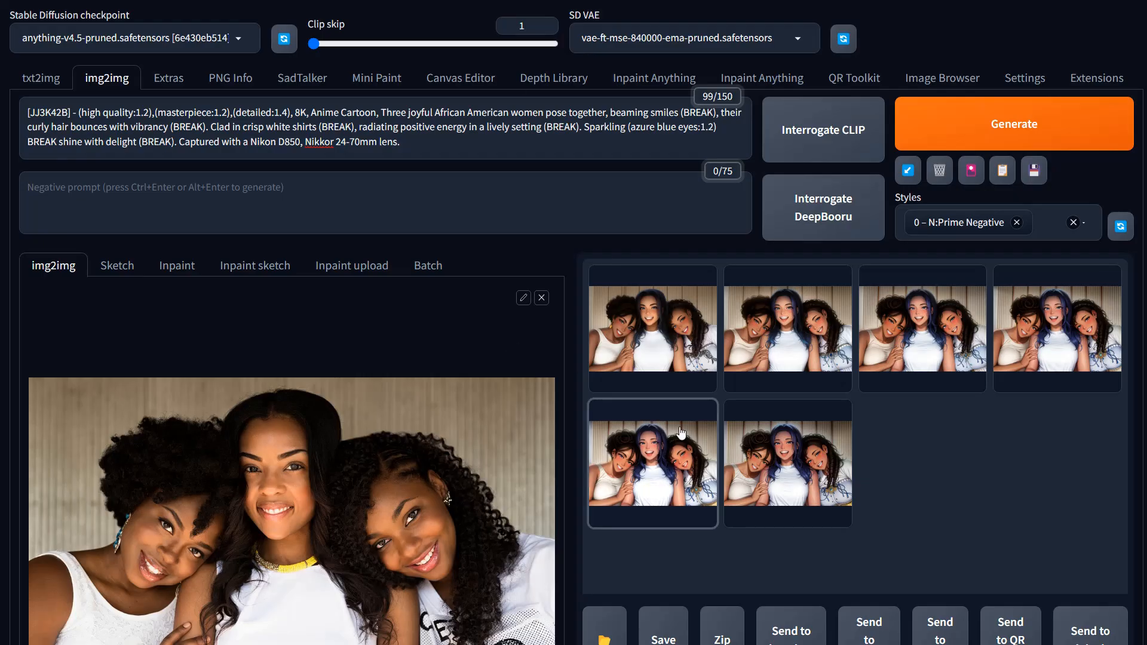
pyautogui.click(653, 454)
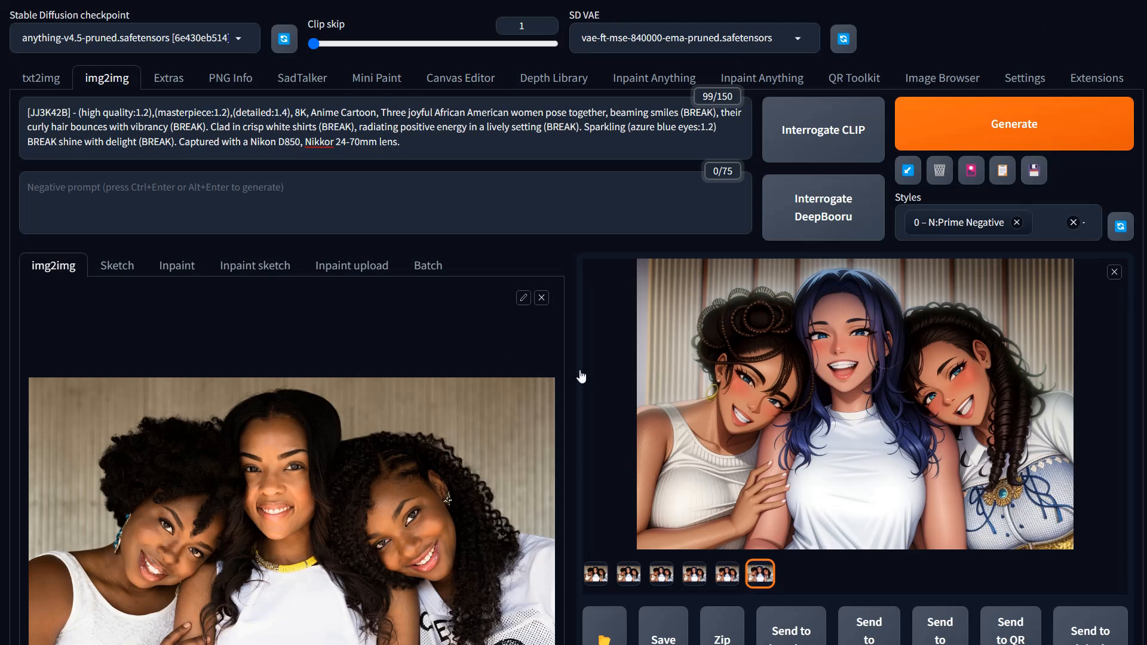
pyautogui.click(209, 134)
pyautogui.hotkey('ctrl', 'a')
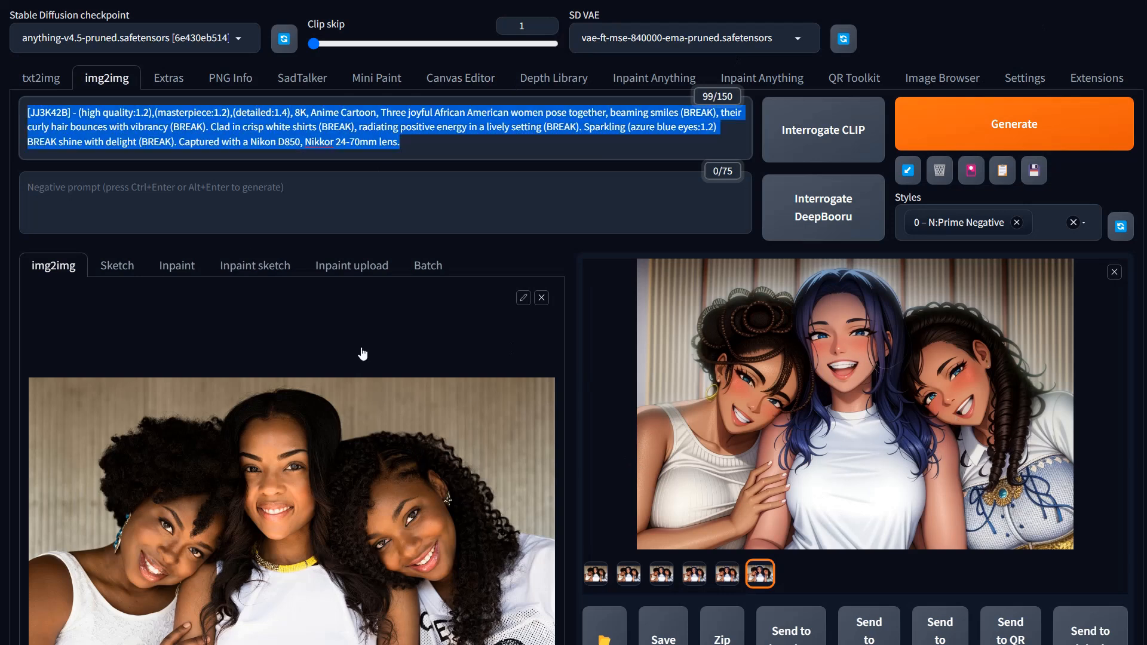
pyautogui.hotkey('ctrl', 'v')
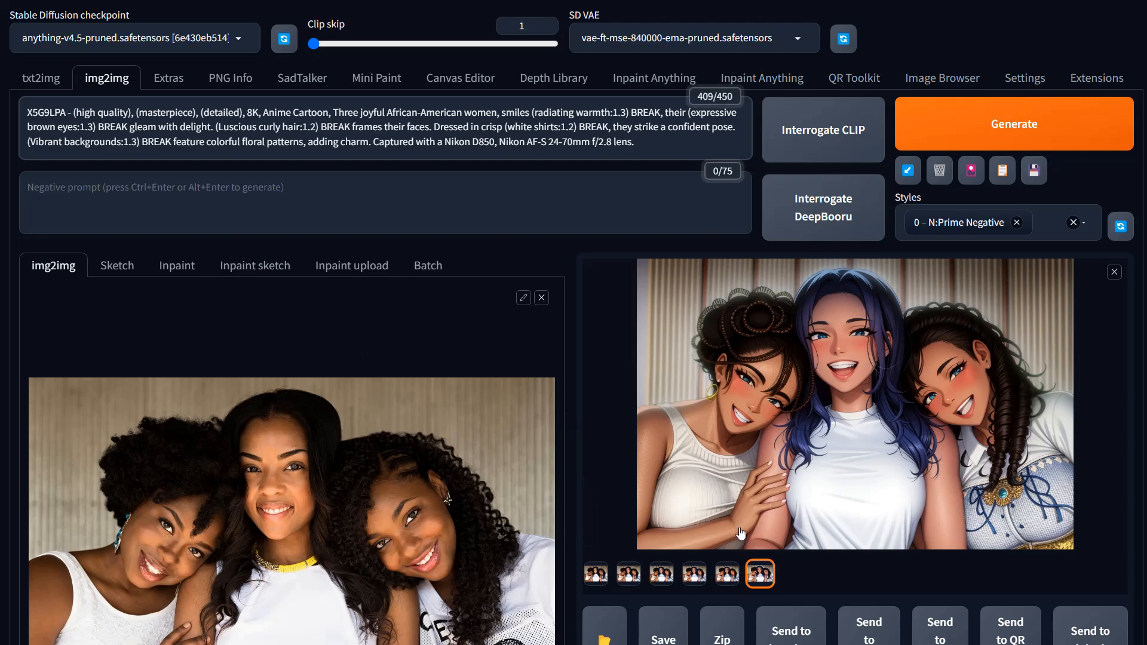
# Step: Enable ControlNet Unit 1 and set its control type to Reference, using the reference_only preprocessor
pyautogui.scroll(-15, 754, 541)
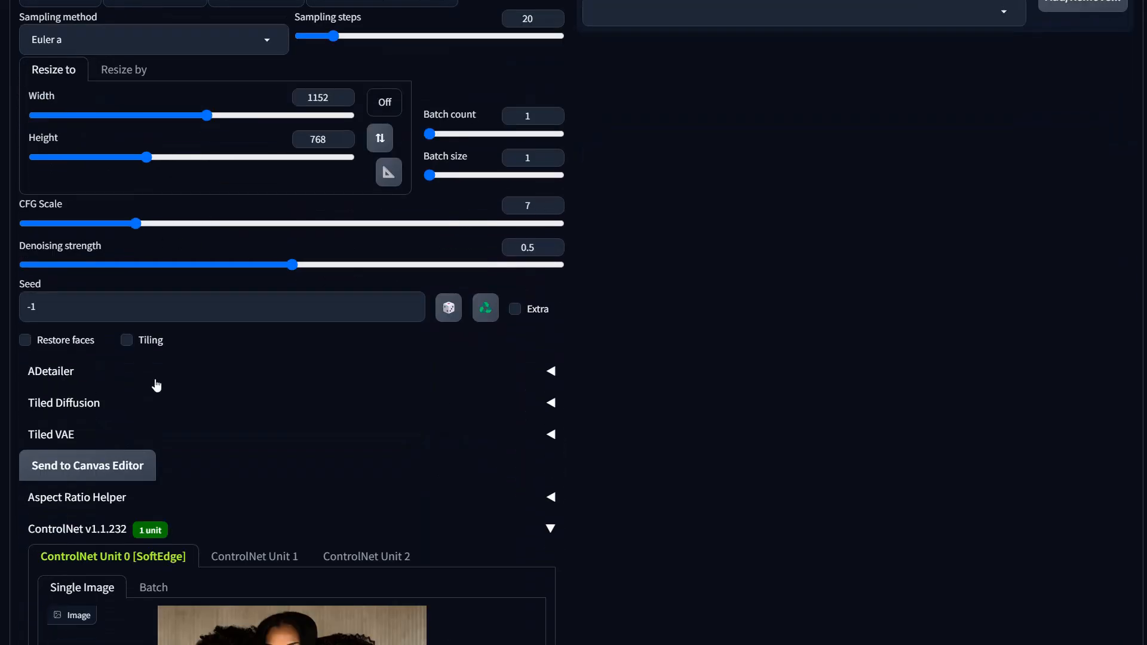
pyautogui.scroll(-4, 157, 385)
pyautogui.click(247, 318)
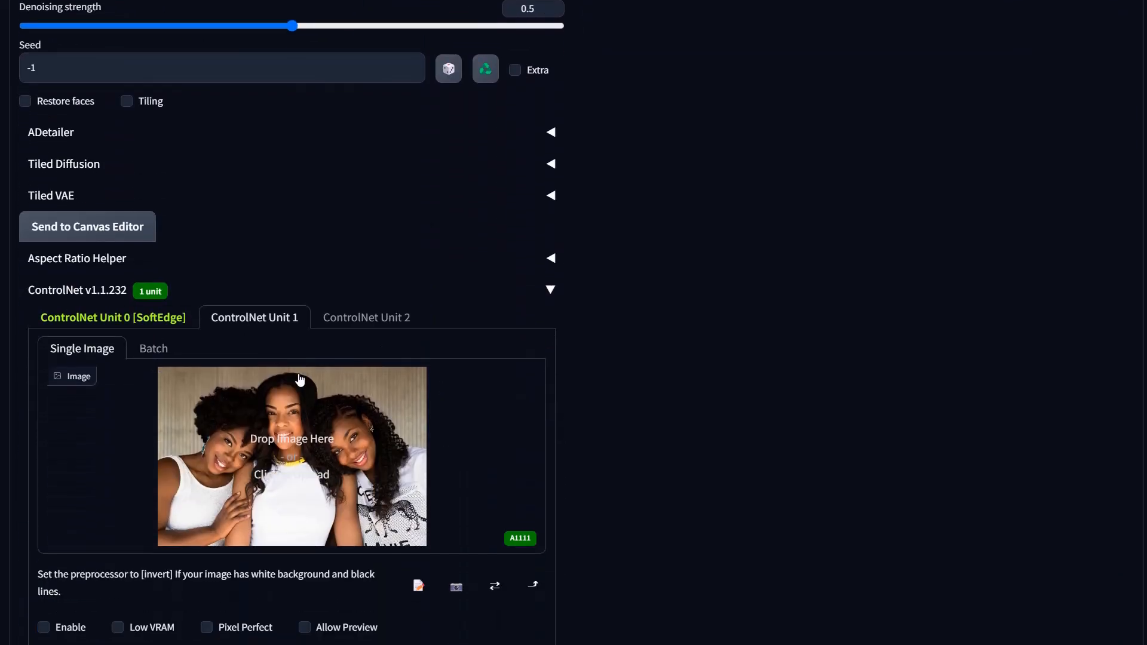
pyautogui.scroll(-4, 298, 375)
pyautogui.scroll(1, 299, 375)
pyautogui.scroll(-1, 62, 365)
pyautogui.scroll(3, 62, 365)
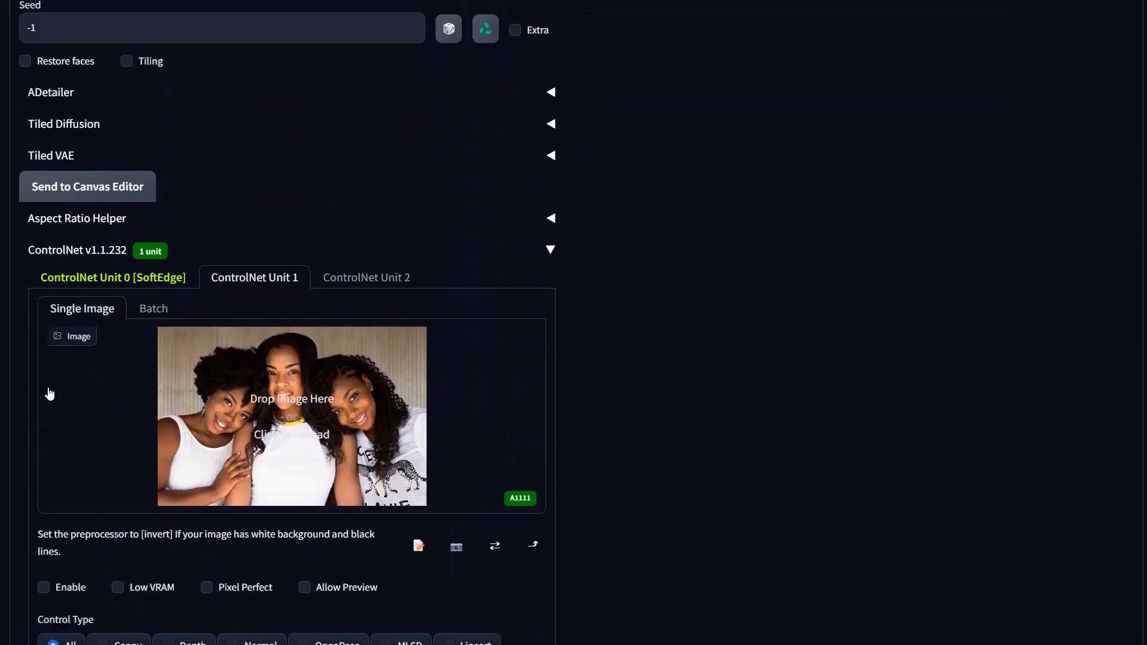
pyautogui.scroll(-3, 85, 558)
pyautogui.click(44, 389)
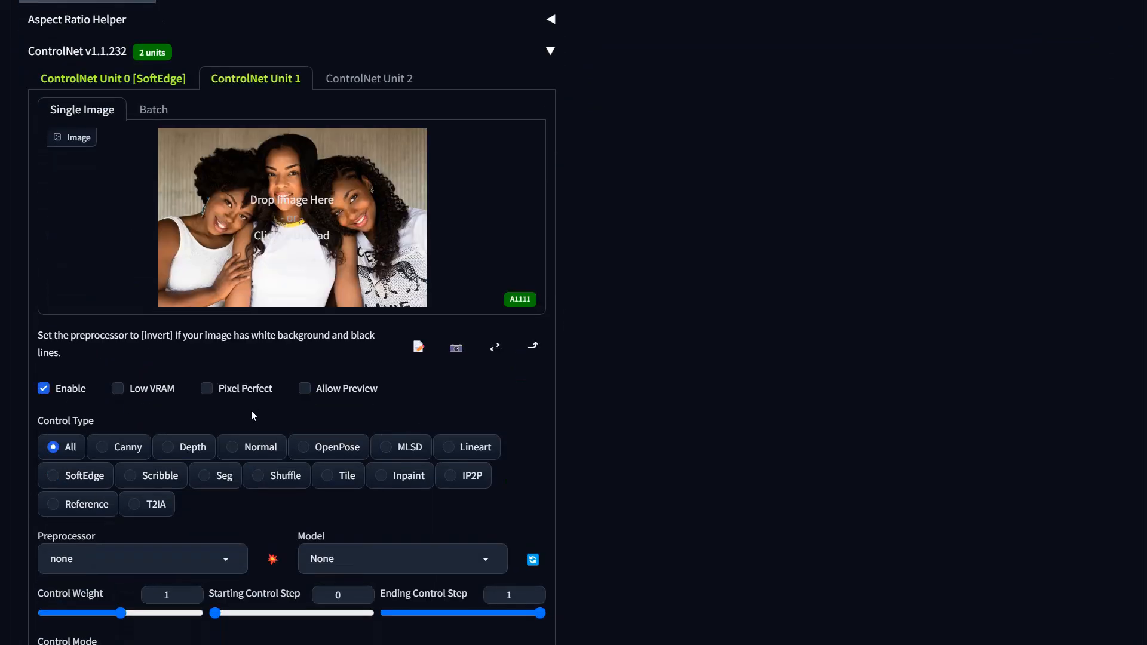
pyautogui.click(81, 507)
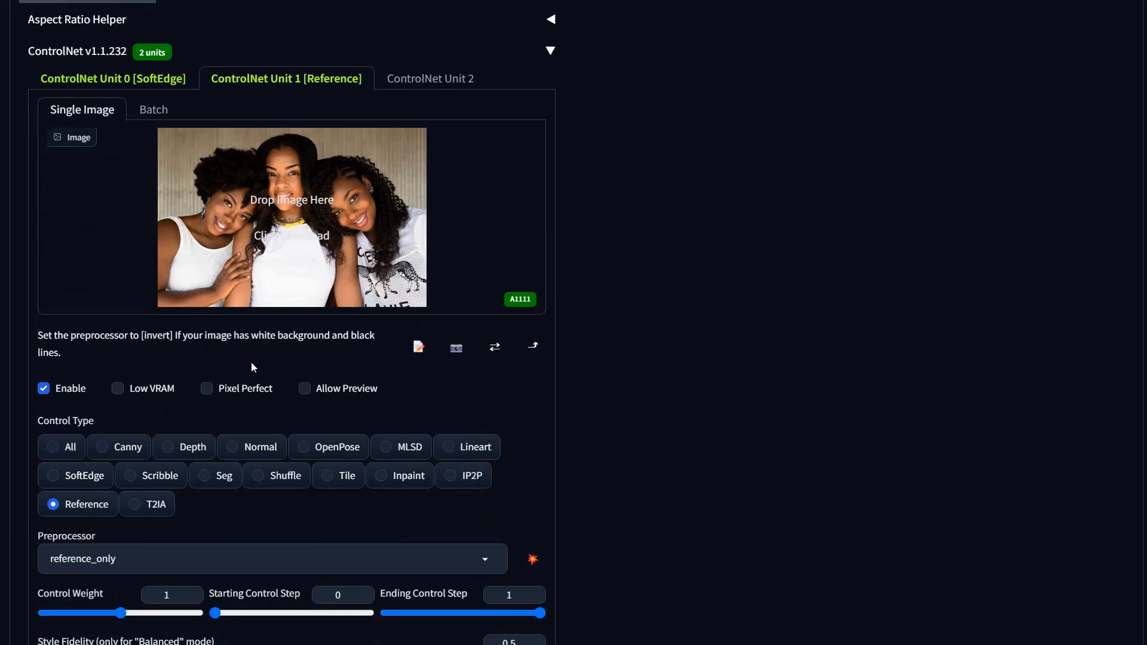
# Step: Review the SoftEdge unit's settings, then generate a new image with both ControlNet units active
pyautogui.scroll(-7, 411, 447)
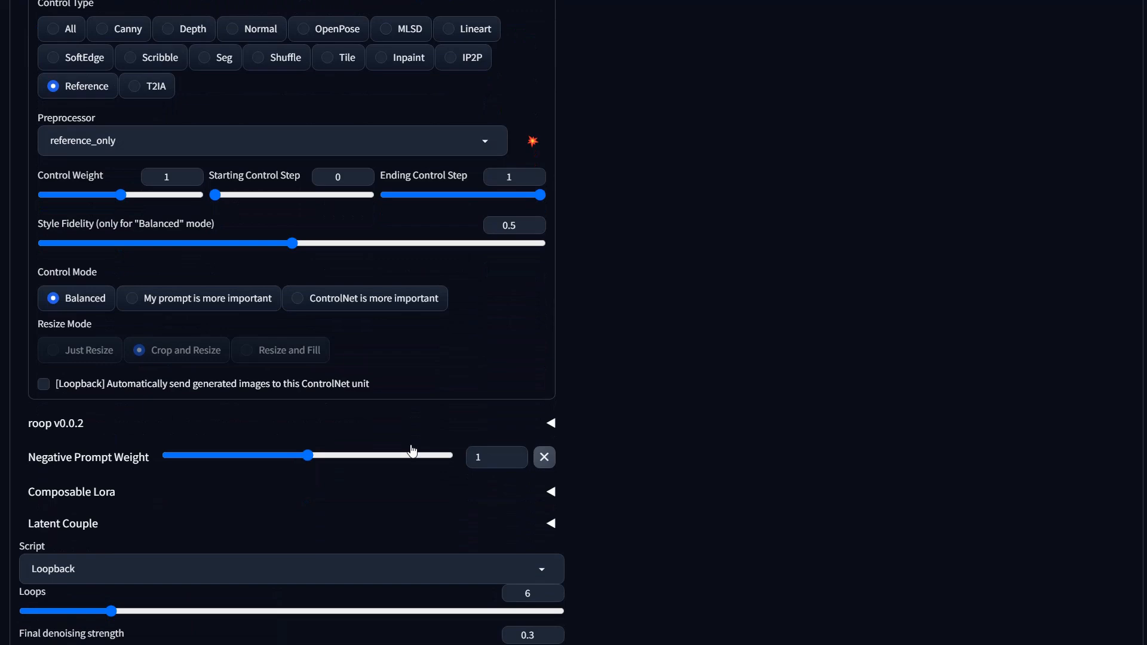
pyautogui.scroll(7, 413, 451)
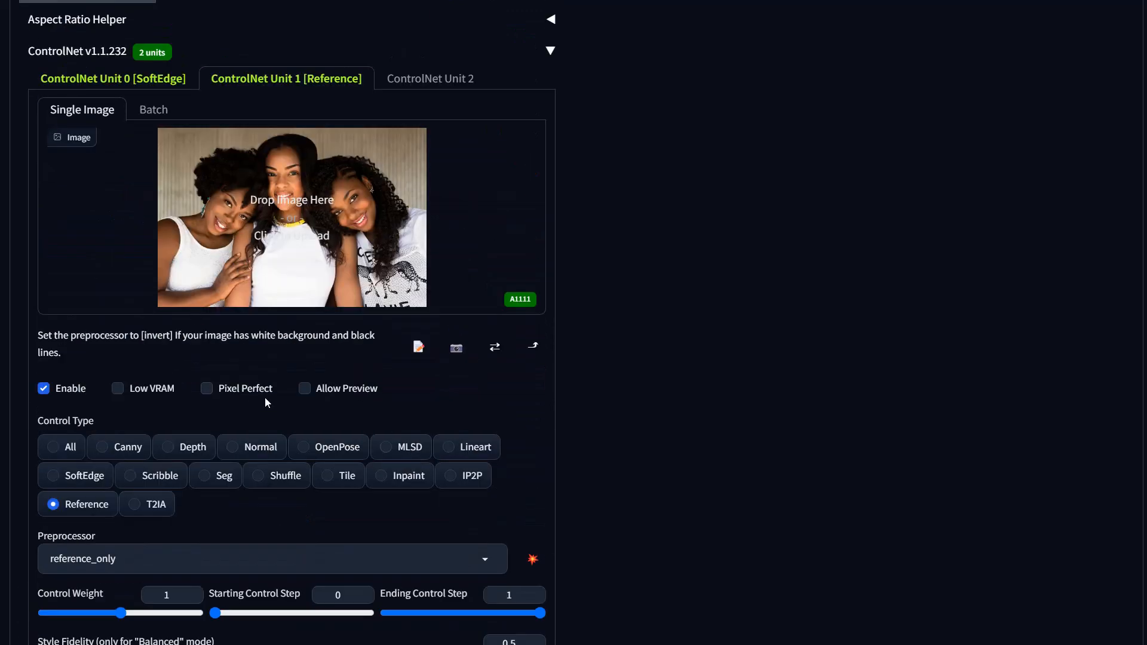
pyautogui.click(67, 84)
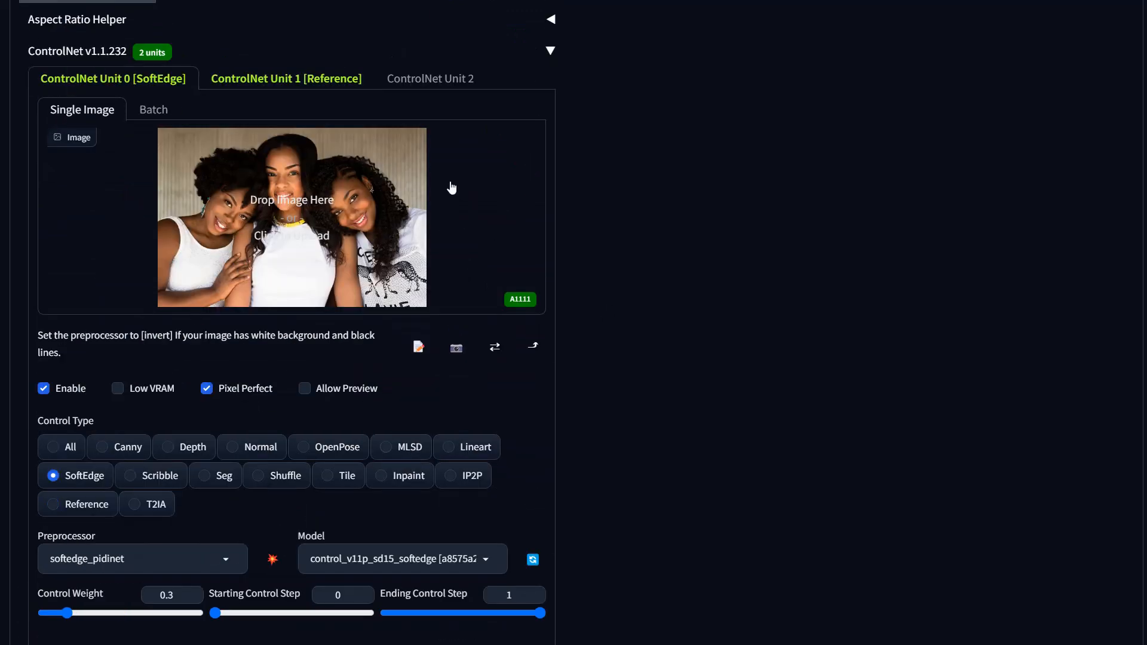
pyautogui.scroll(-3, 460, 455)
pyautogui.scroll(-4, 460, 455)
pyautogui.scroll(1, 315, 507)
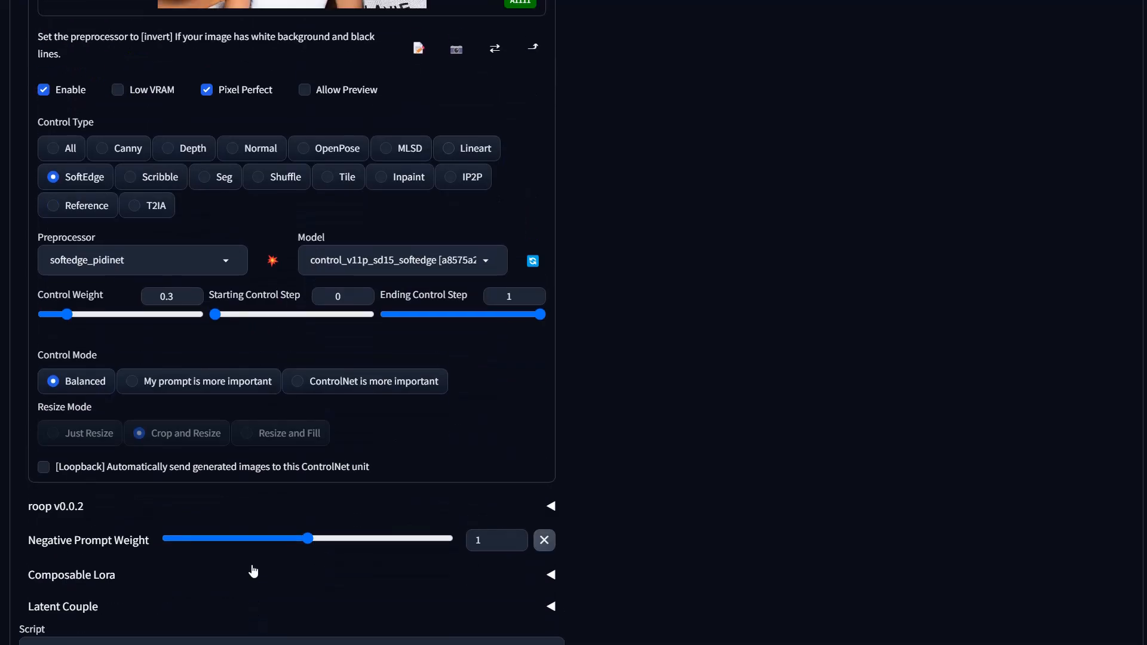
pyautogui.scroll(15, 253, 572)
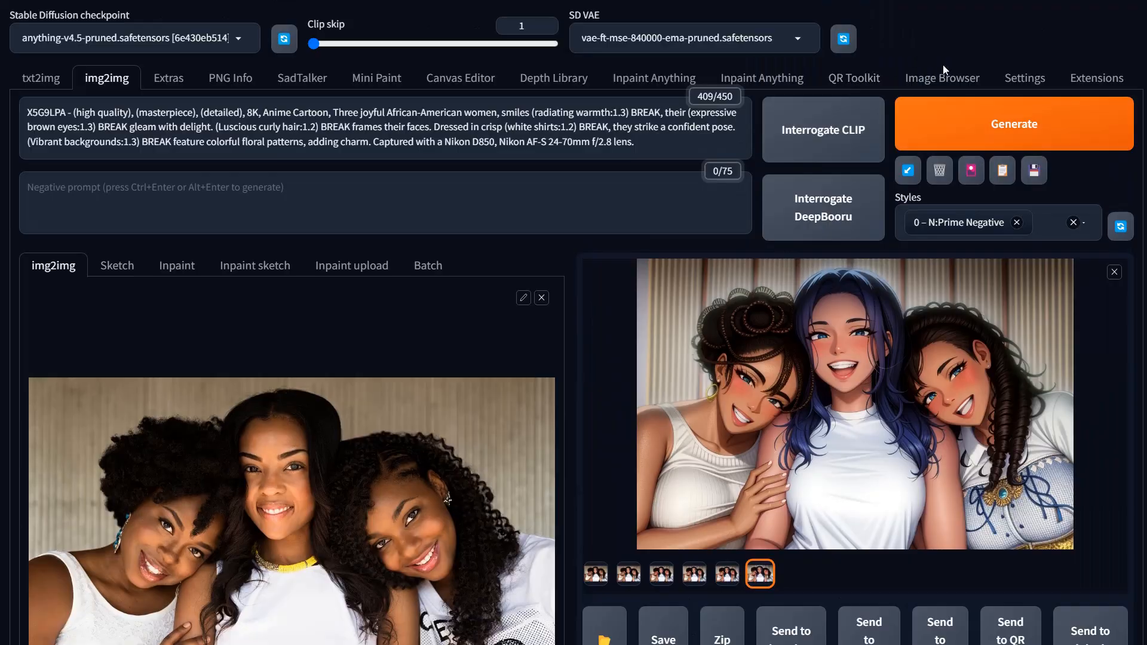
pyautogui.click(1051, 125)
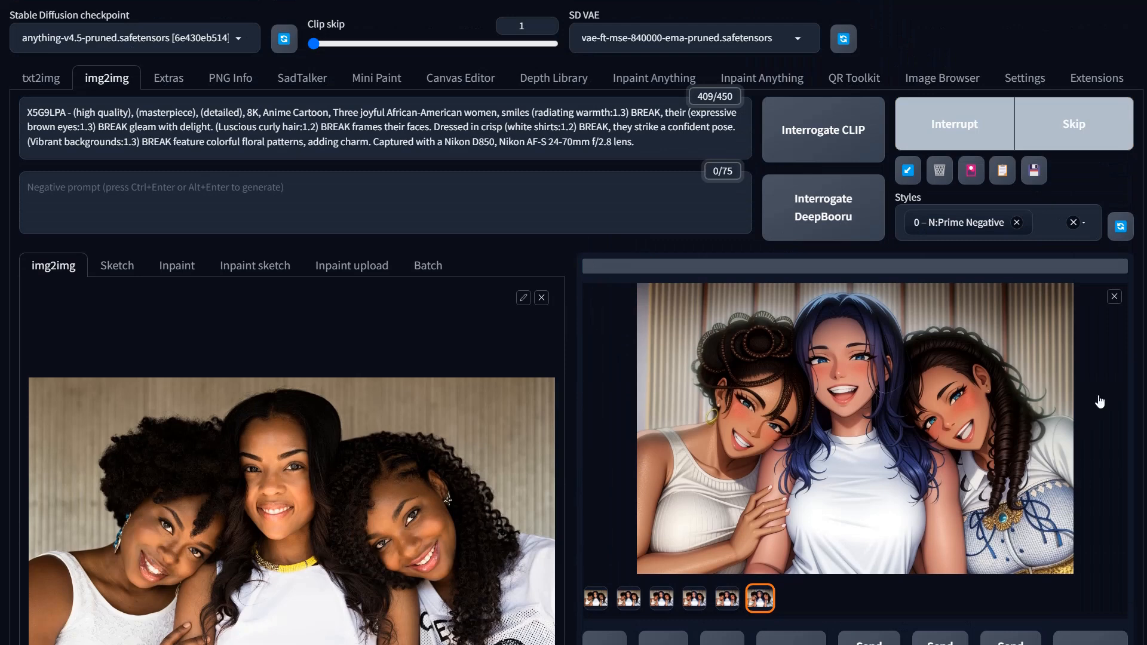
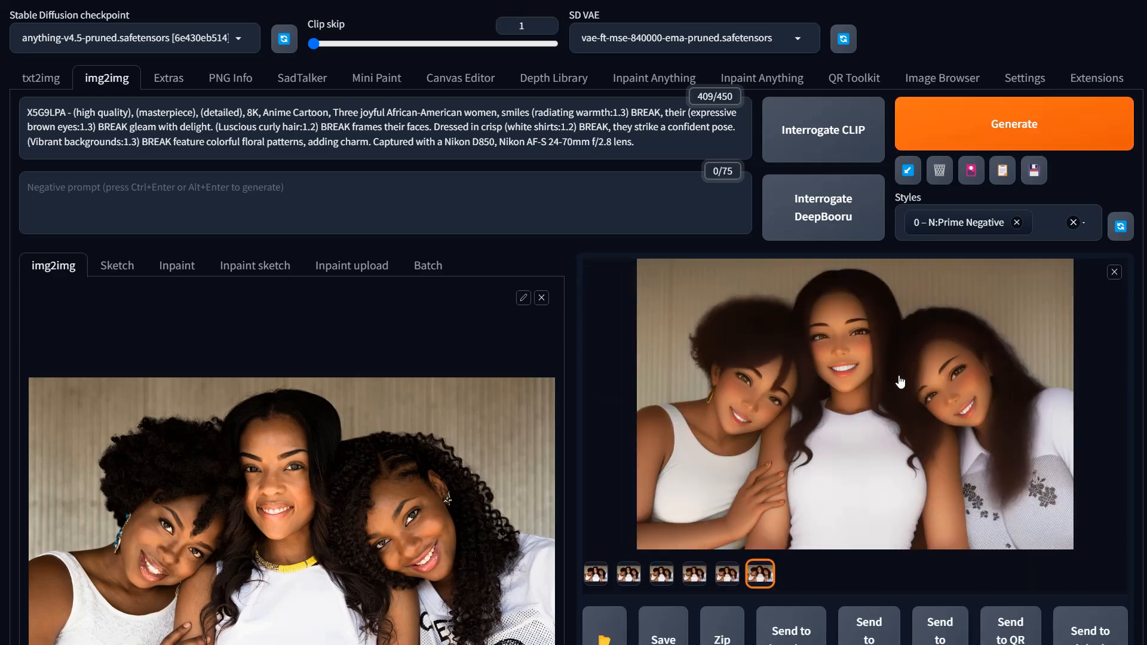
# Step: Open the generated image in the full-screen viewer to inspect it, then close the viewer
pyautogui.click(869, 385)
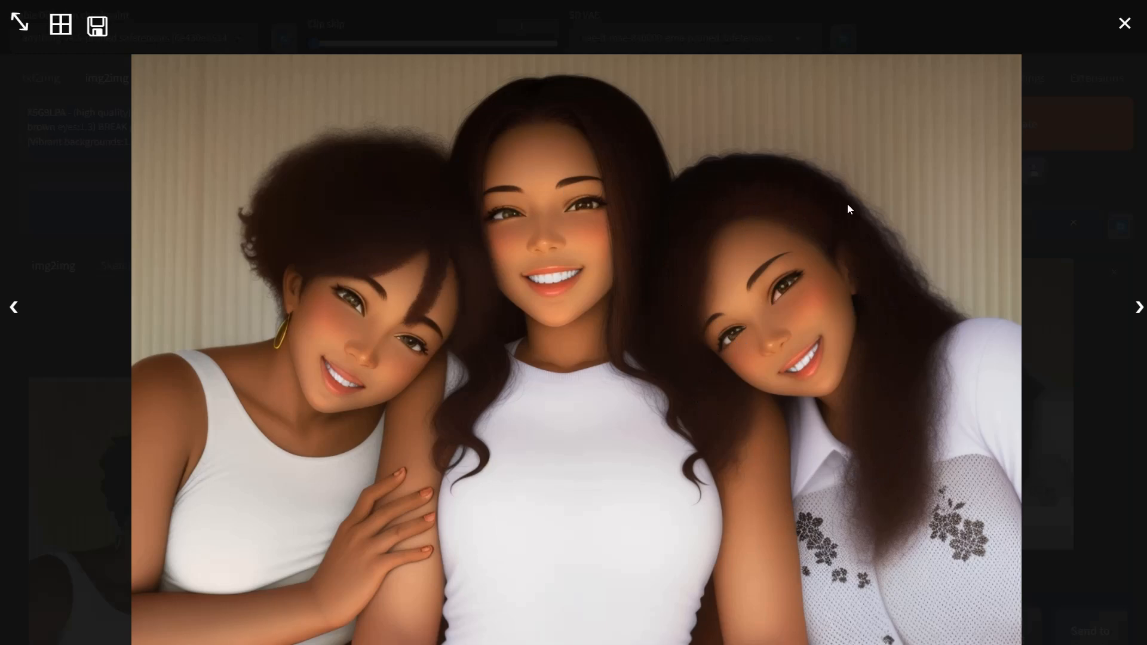
pyautogui.click(925, 222)
pyautogui.scroll(-1, 151, 380)
pyautogui.scroll(1, 152, 380)
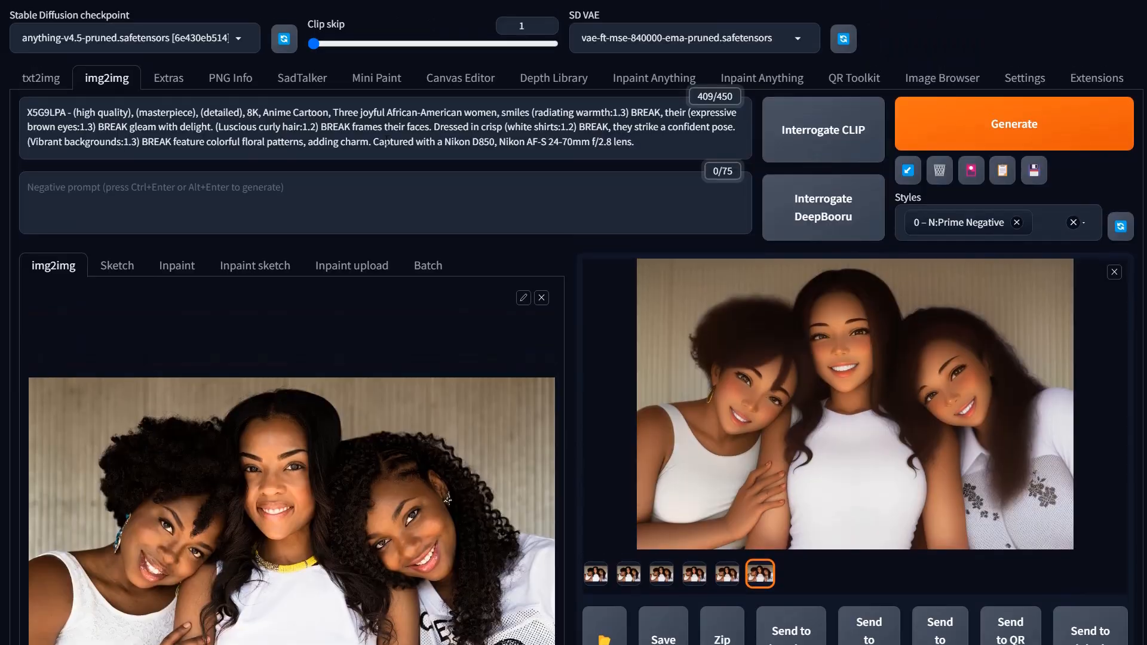
# Step: Change the prompt's hair description from curly to wavy
pyautogui.doubleClick(266, 127)
pyautogui.write('wavy')
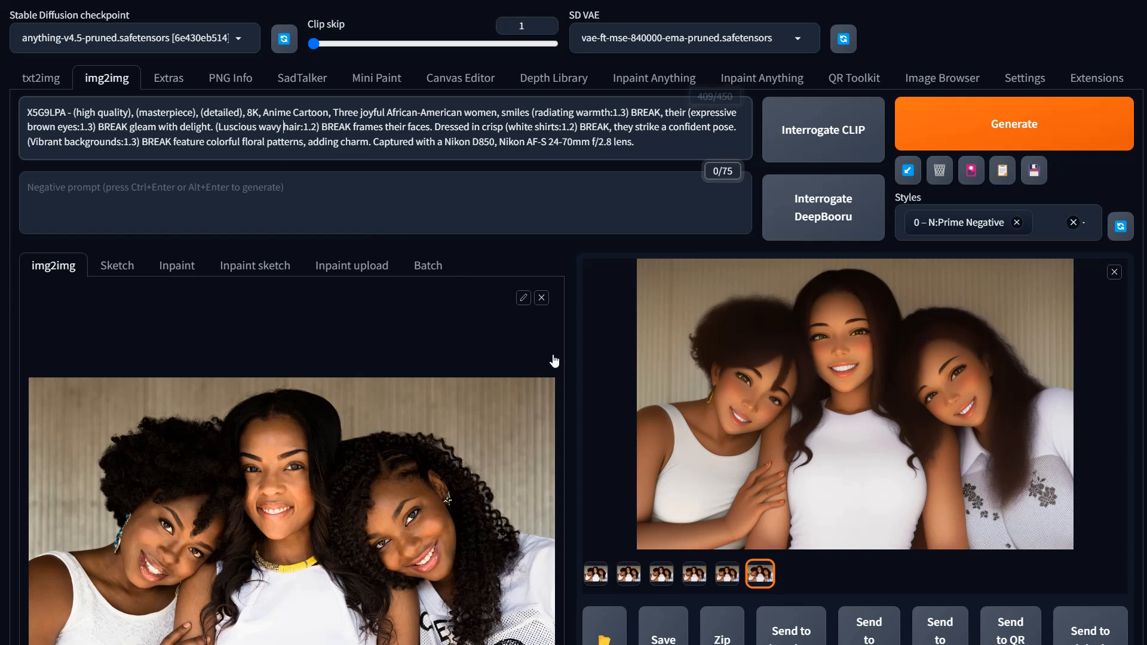
# Step: Set the denoising strength to 0.72
pyautogui.scroll(-15, 520, 338)
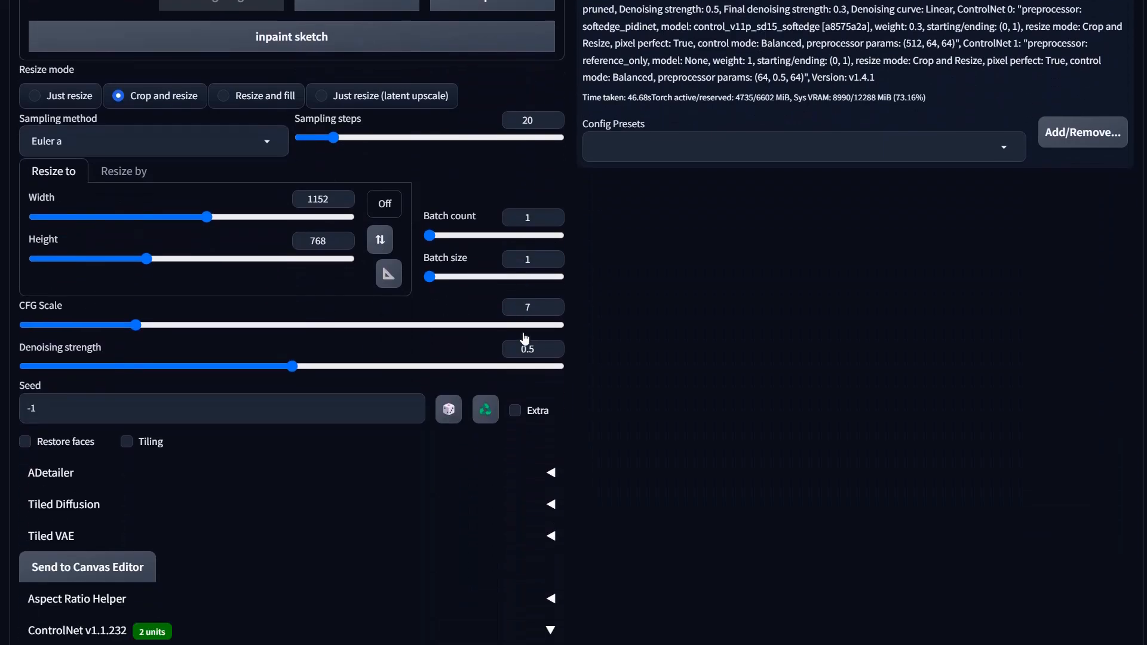
pyautogui.click(347, 265)
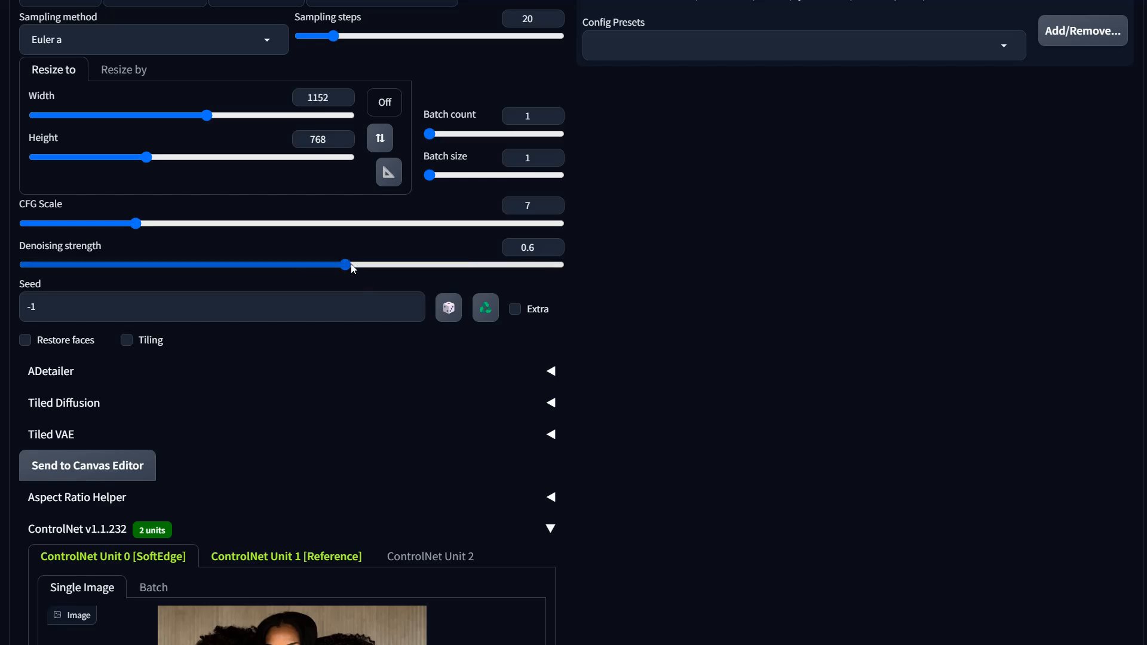
pyautogui.moveTo(353, 267); pyautogui.dragTo(409, 265)
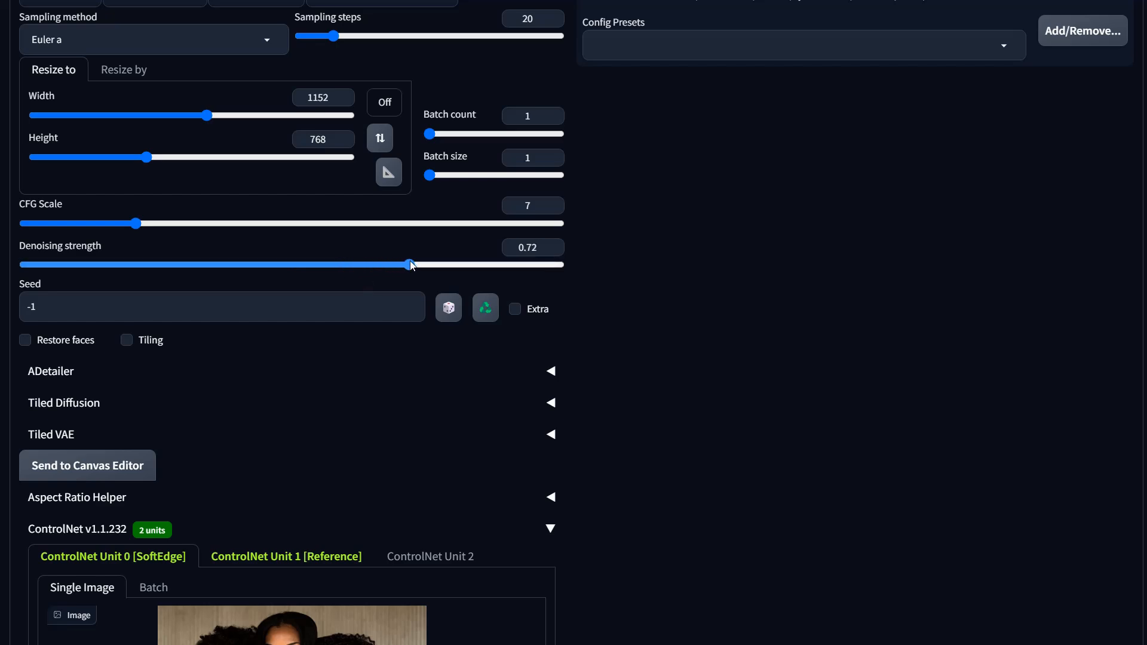
# Step: Set the SoftEdge unit's control weight to 0.65 and its ending control step to 0.7
pyautogui.scroll(-10, 285, 508)
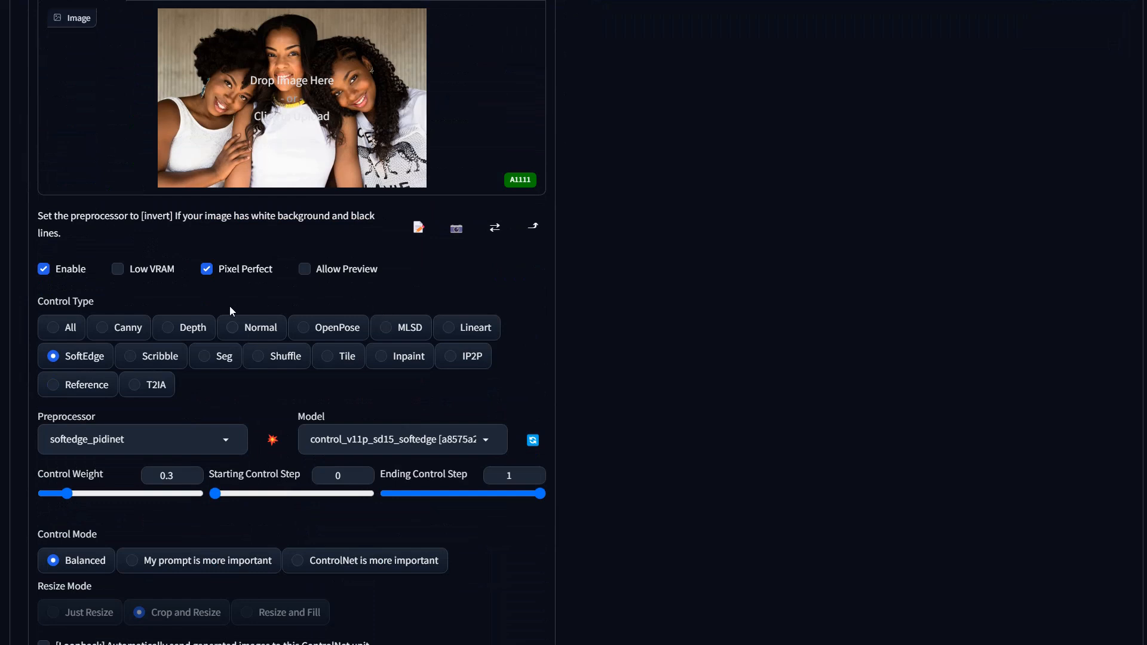
pyautogui.scroll(-2, 216, 391)
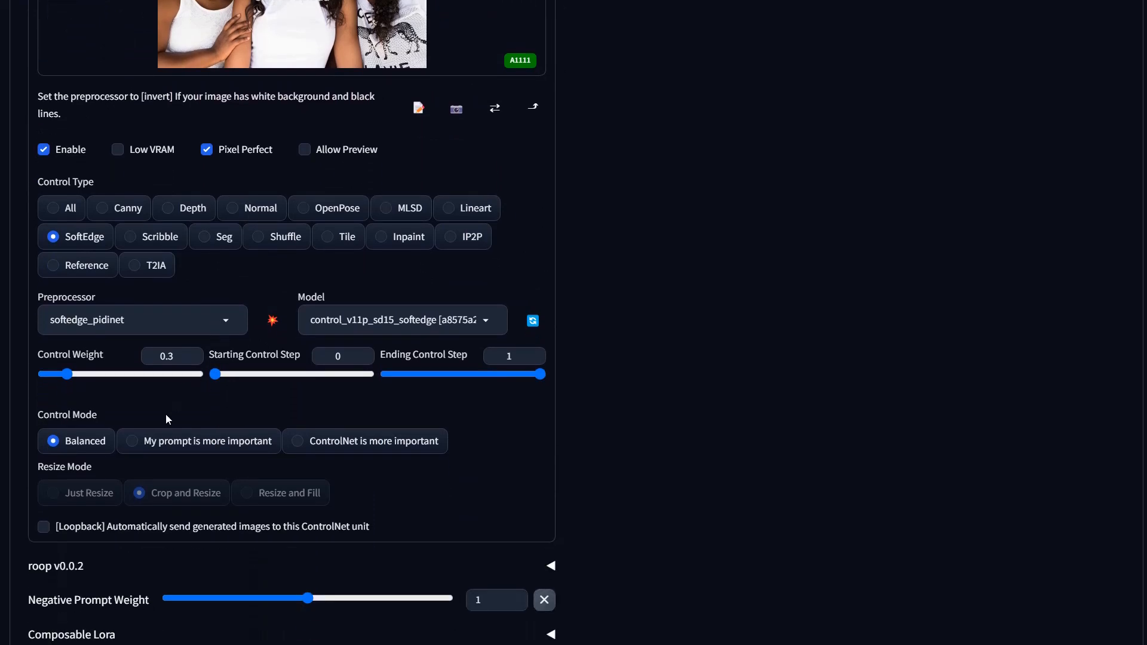
pyautogui.click(110, 374)
pyautogui.moveTo(94, 374); pyautogui.dragTo(94, 376)
pyautogui.click(495, 374)
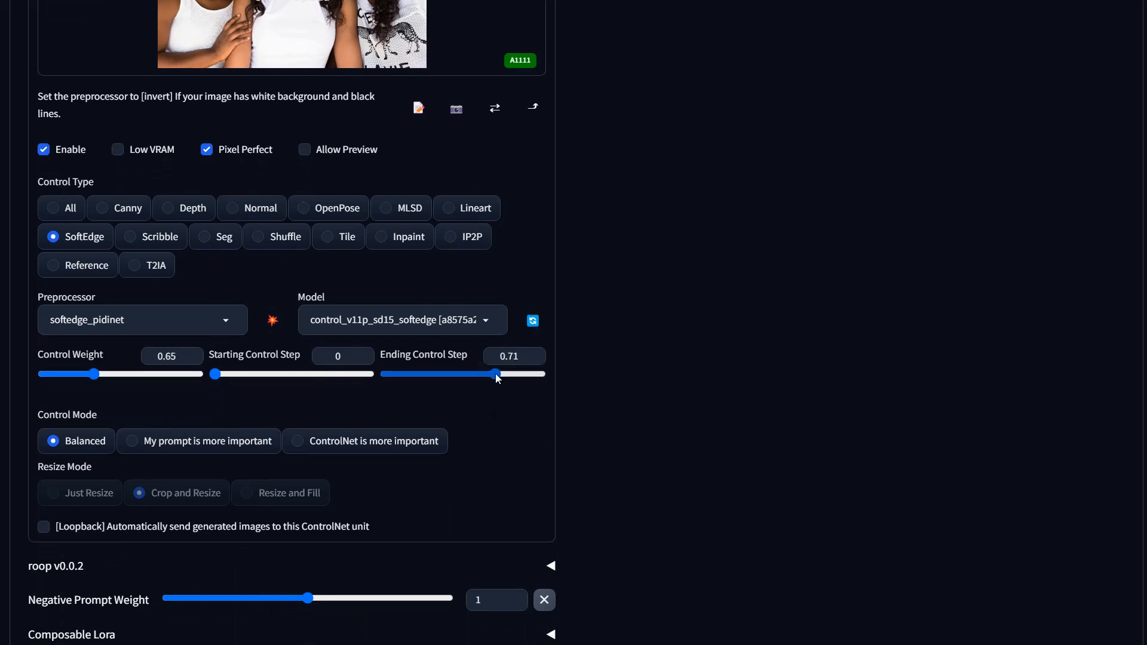
pyautogui.moveTo(494, 373); pyautogui.dragTo(493, 374)
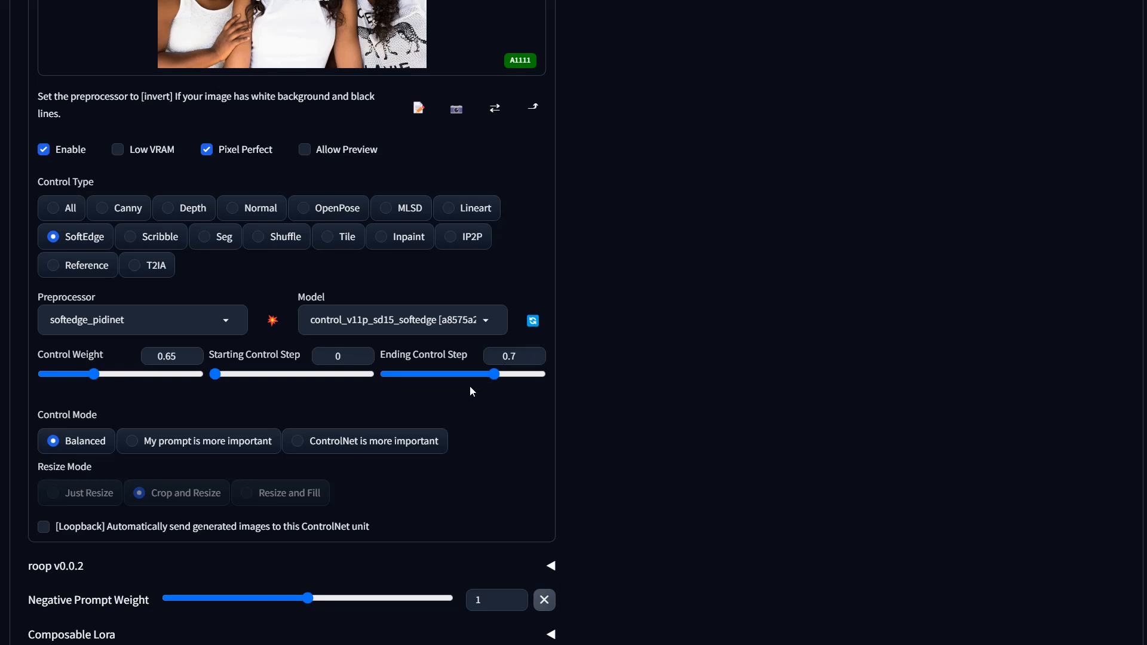
# Step: Set the Loopback final denoising strength to 0.5 and generate a new image
pyautogui.scroll(-5, 550, 506)
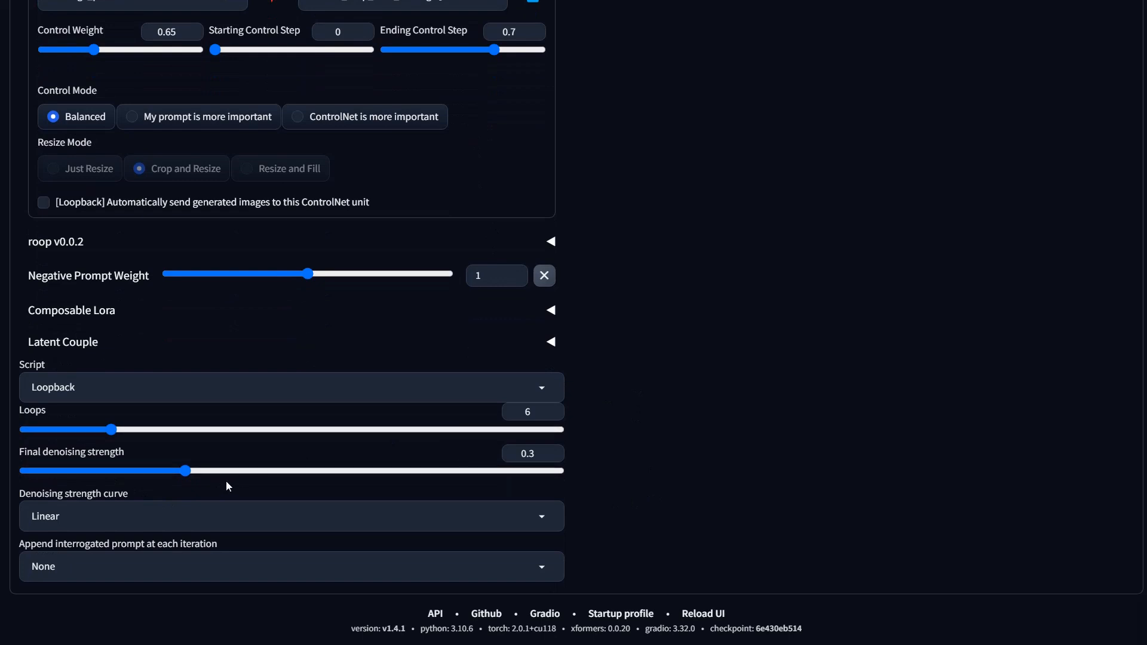
pyautogui.moveTo(185, 472); pyautogui.dragTo(292, 477)
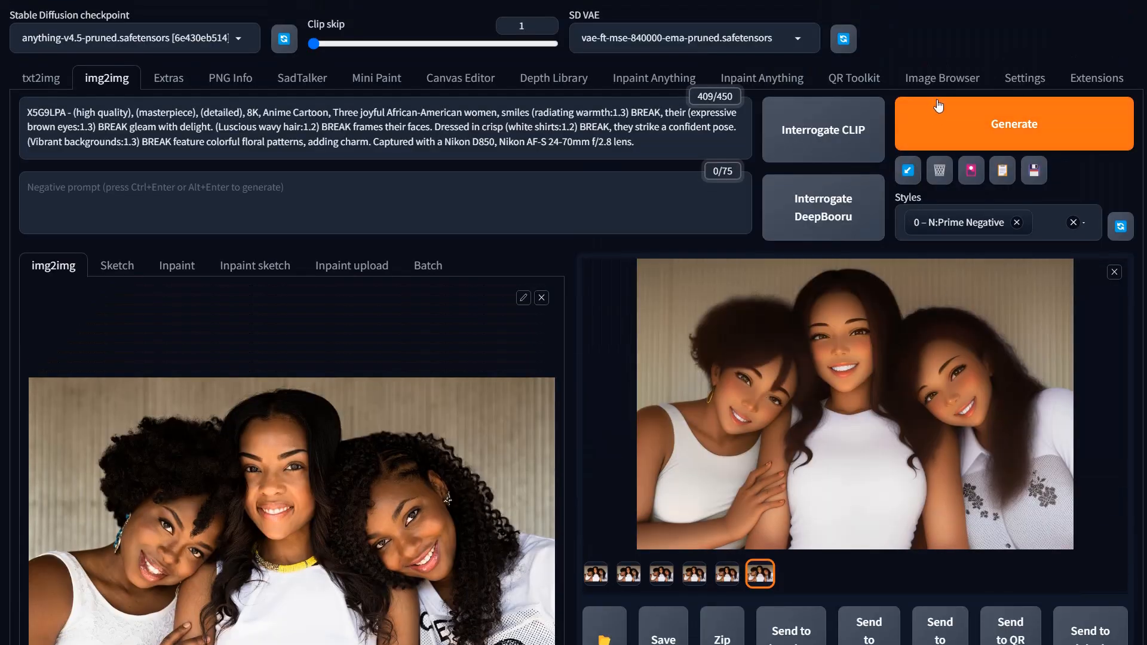
pyautogui.click(945, 122)
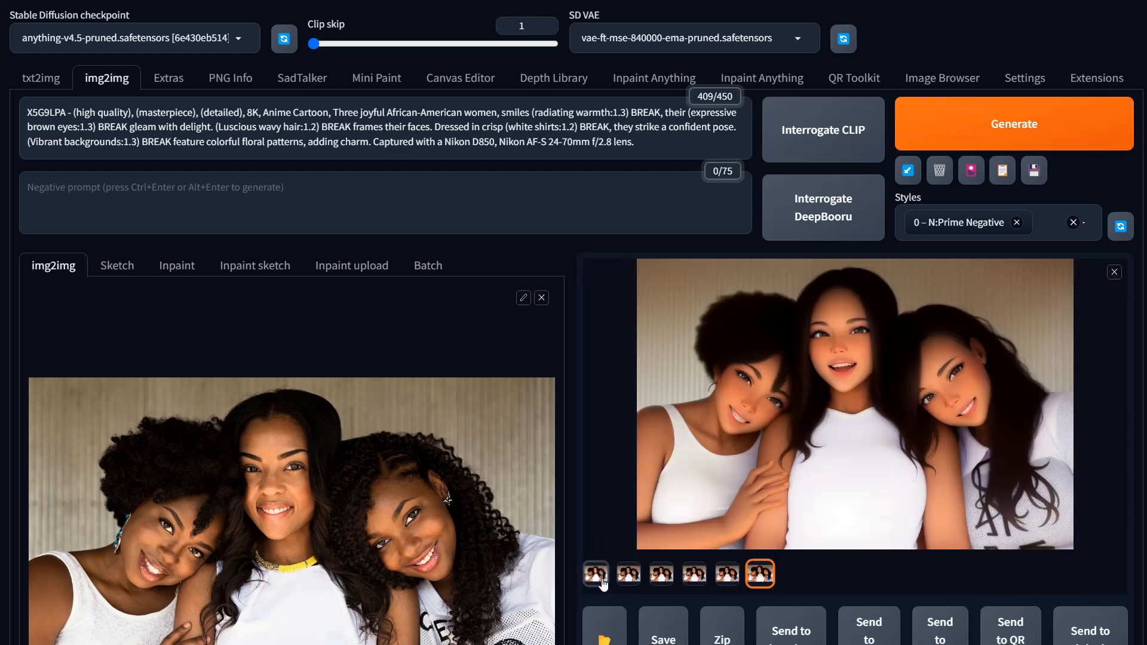
# Step: Browse through the loopback iteration images in the full-screen viewer, then close it
pyautogui.click(593, 575)
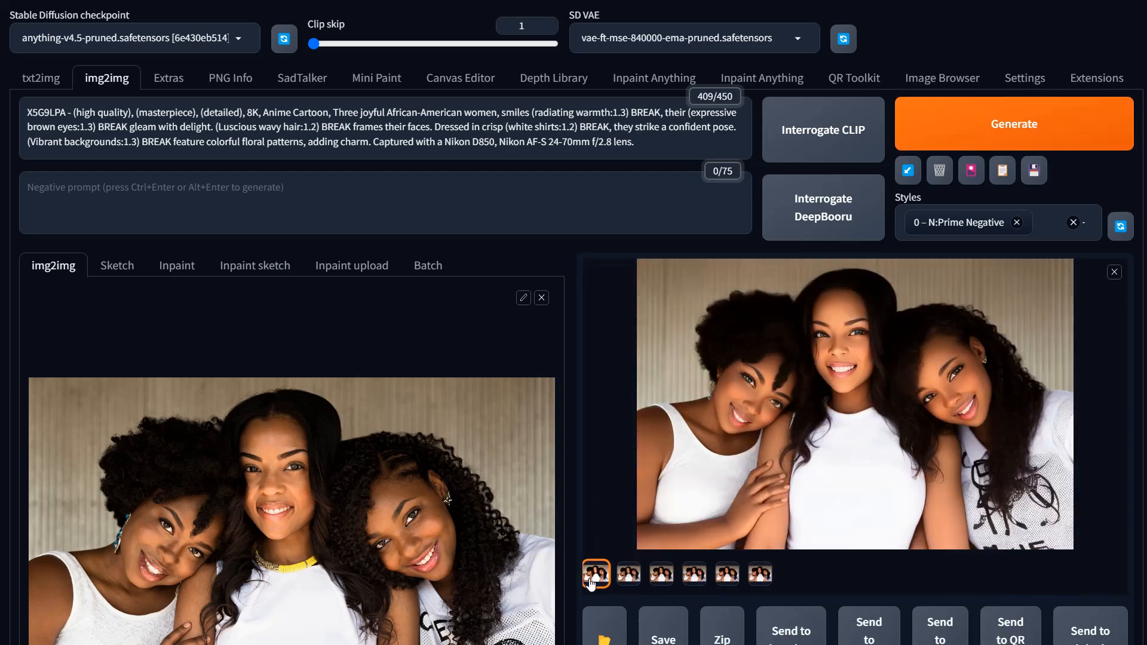
pyautogui.click(1008, 414)
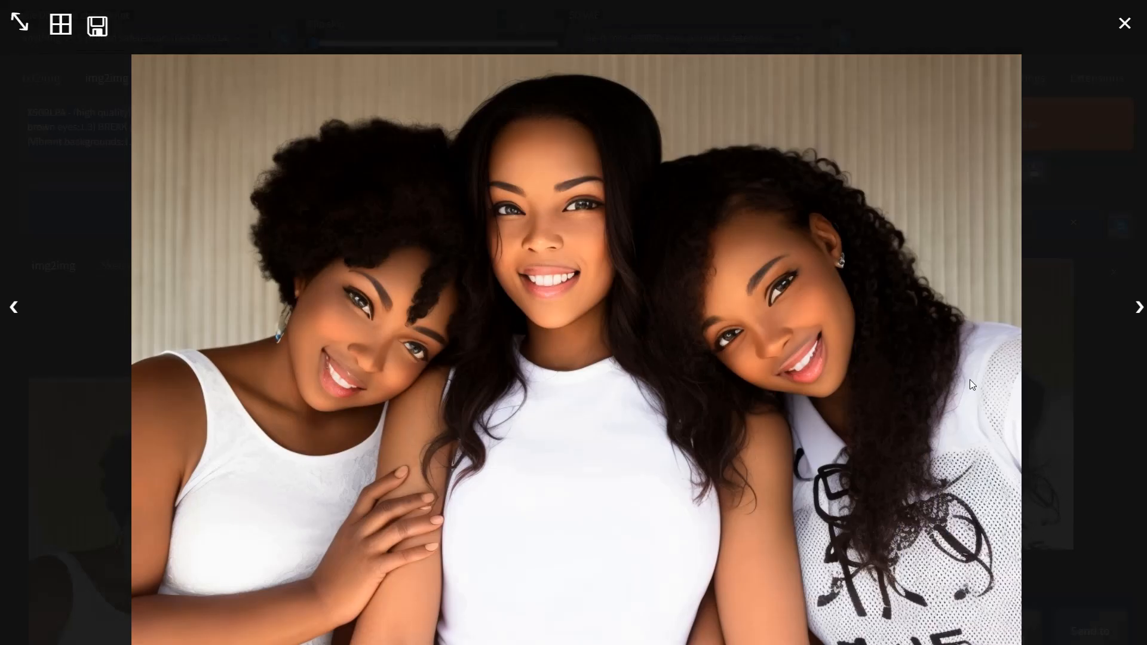
pyautogui.click(1139, 308)
pyautogui.click(1139, 307)
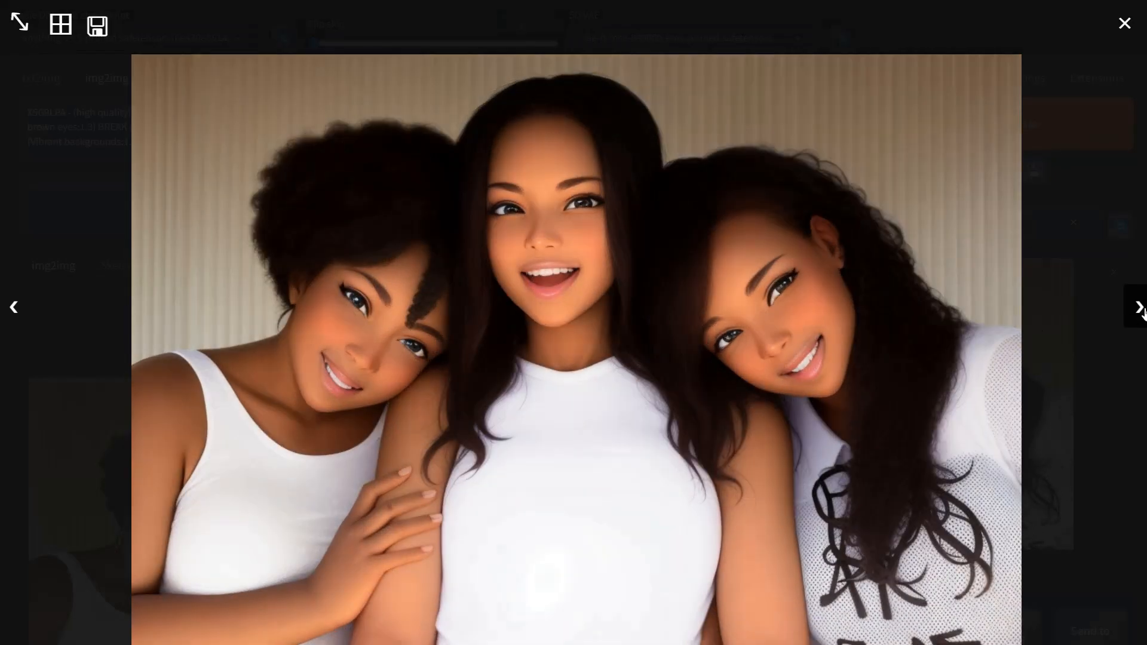
pyautogui.click(1139, 307)
pyautogui.click(1139, 308)
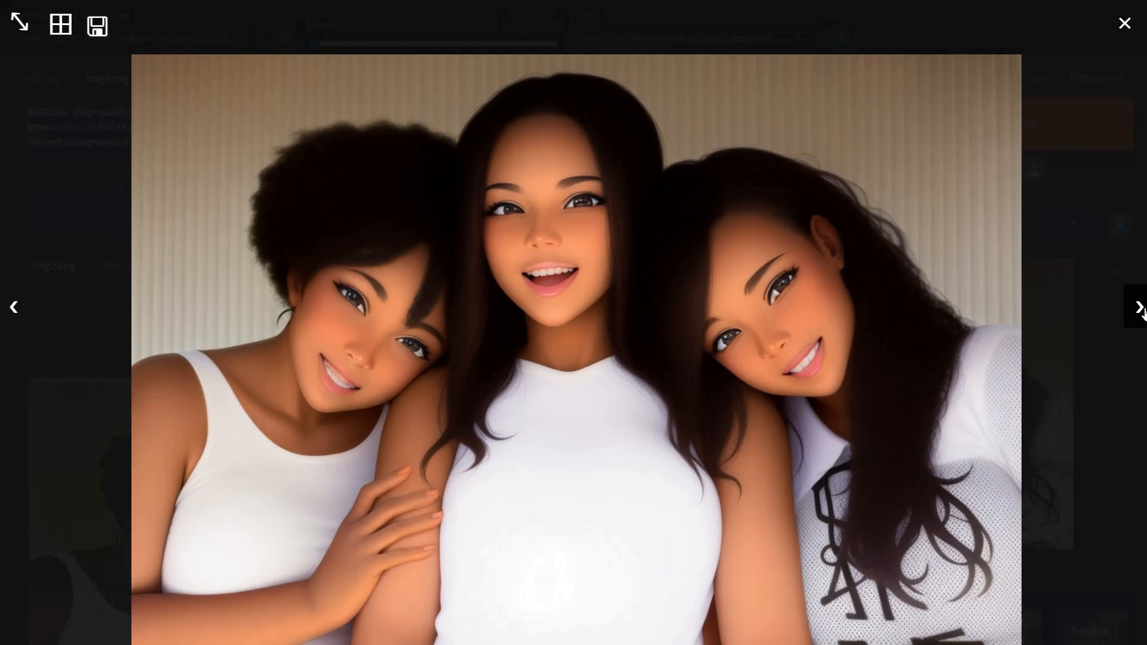
pyautogui.click(1139, 308)
pyautogui.click(1139, 307)
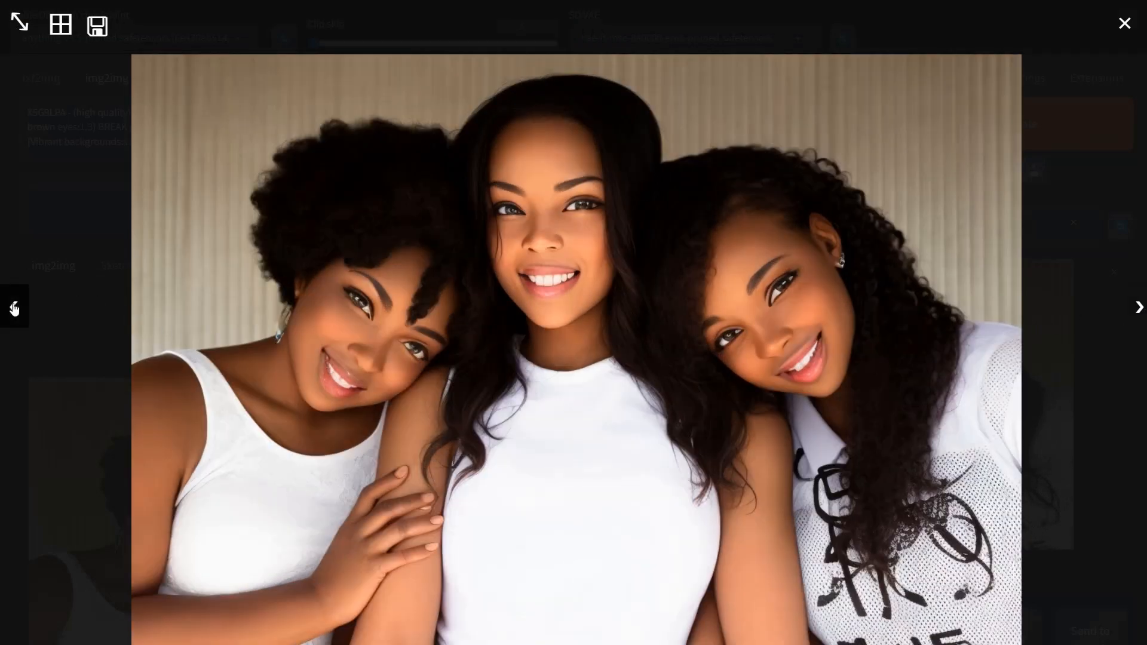
pyautogui.click(14, 308)
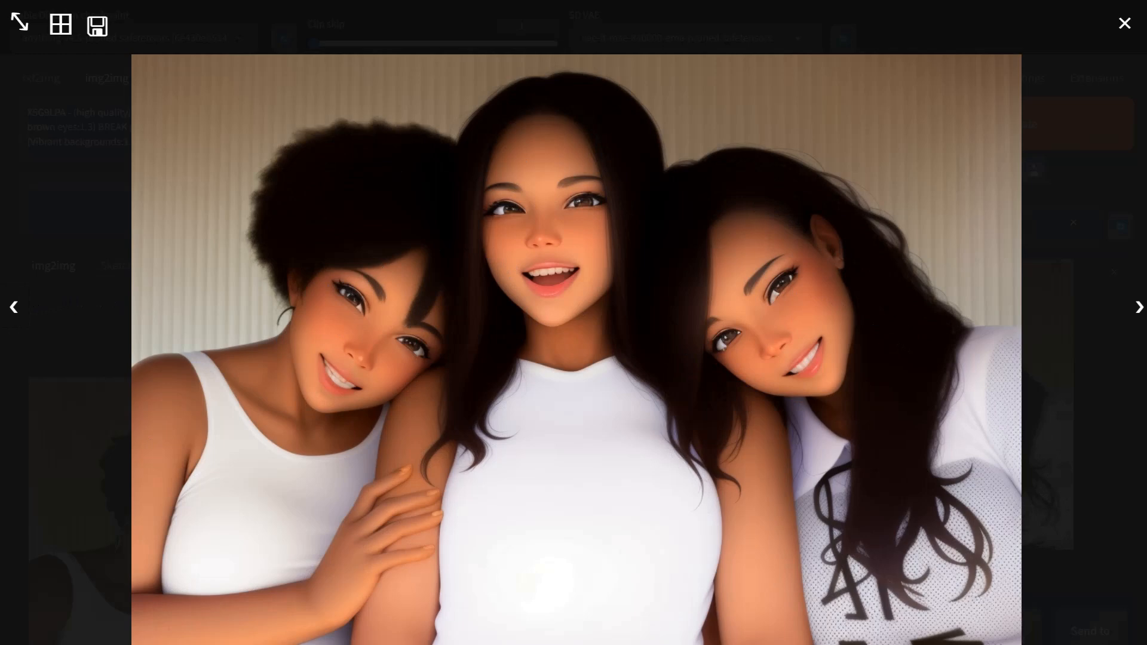
pyautogui.click(1140, 308)
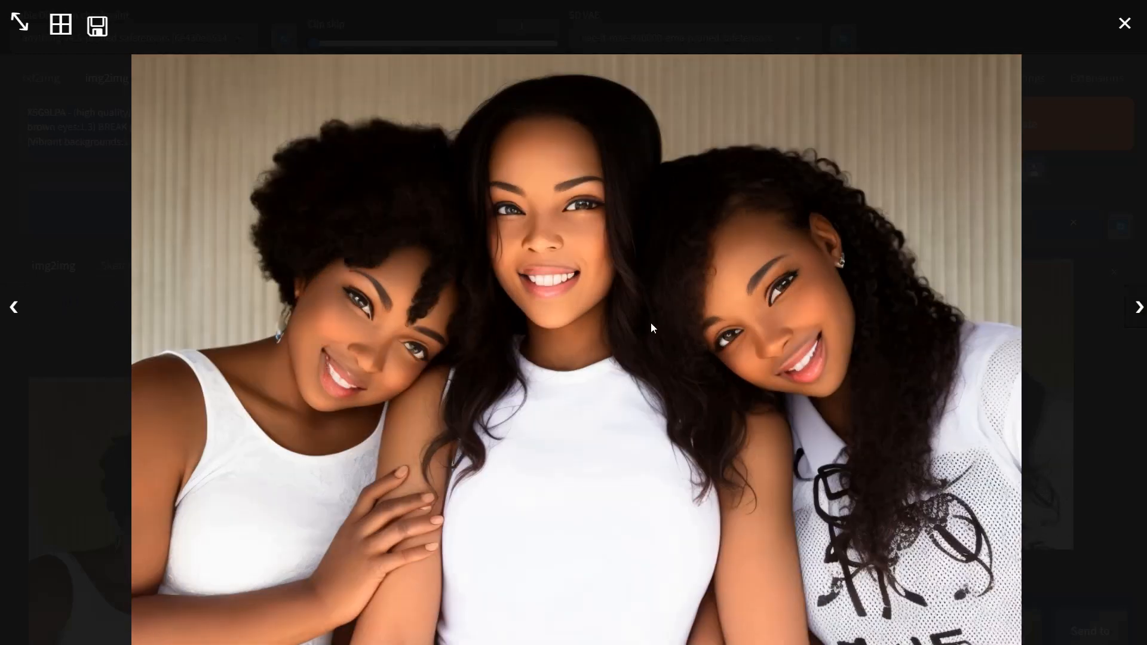
pyautogui.click(17, 312)
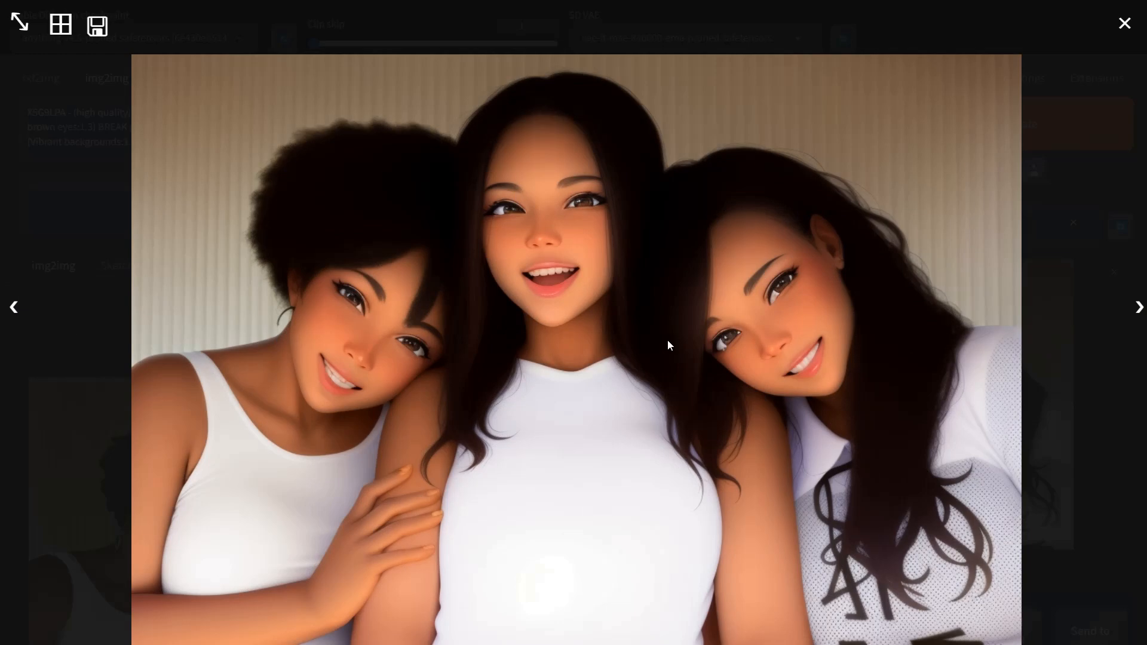
pyautogui.click(527, 430)
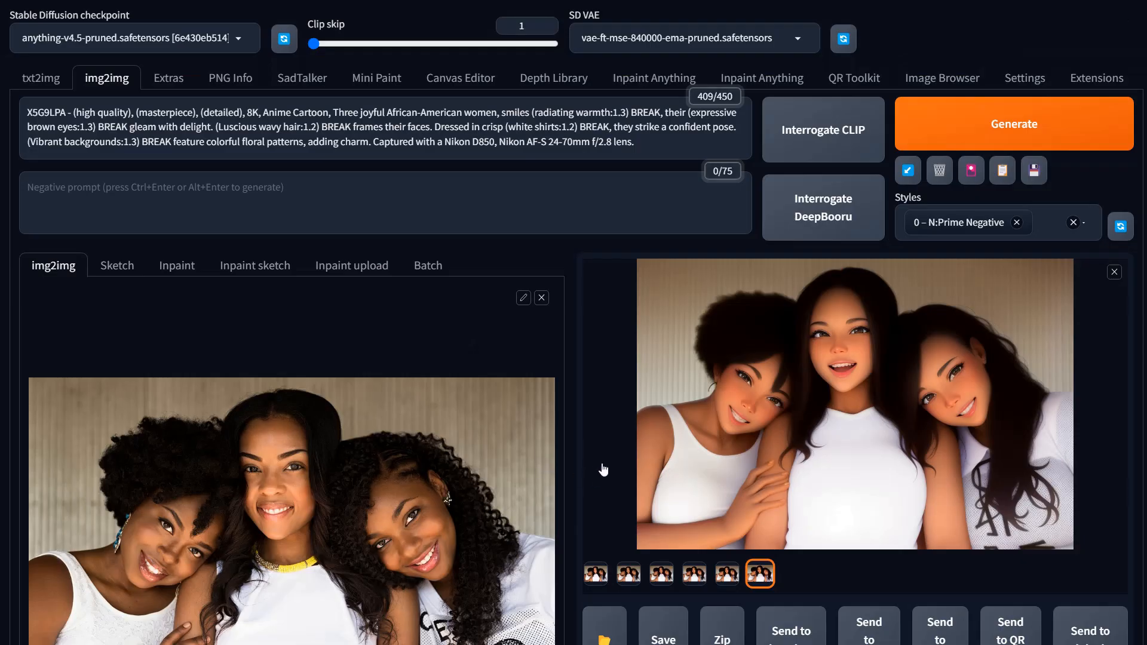
# Step: Nudge the denoising strength slightly higher
pyautogui.scroll(-15, 659, 440)
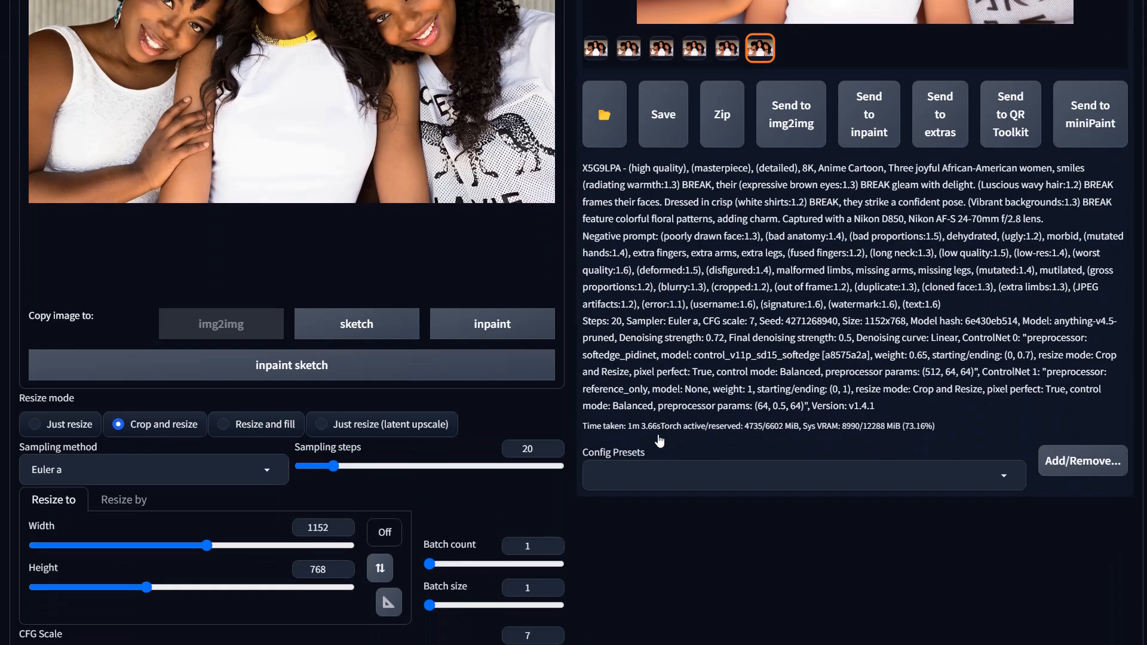
pyautogui.scroll(-2, 659, 441)
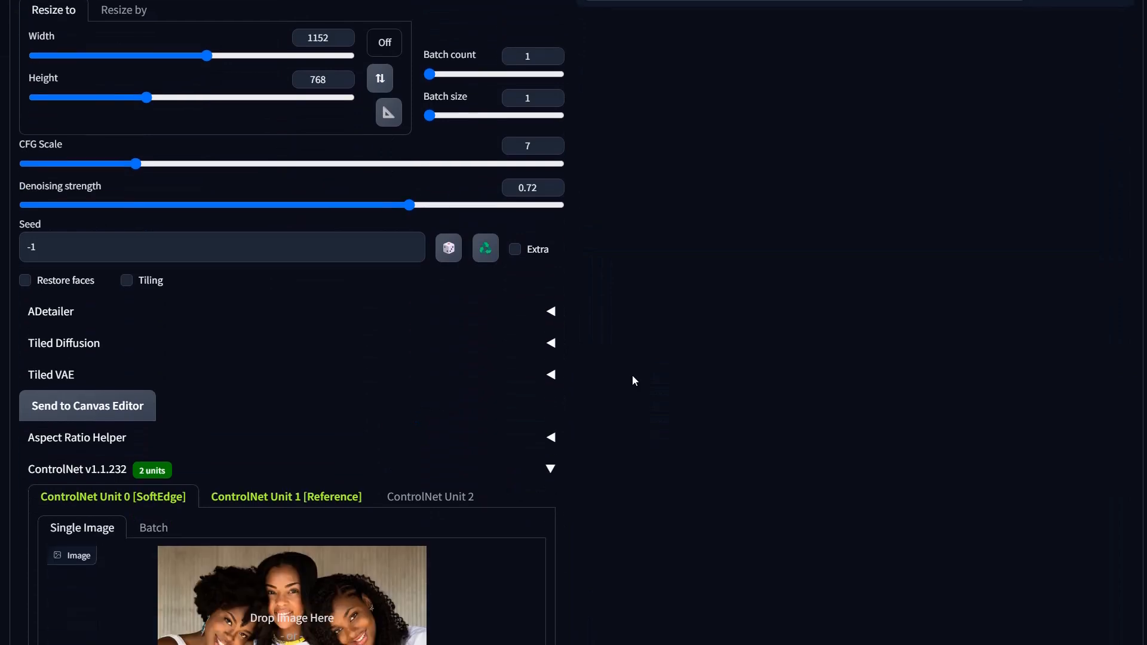
pyautogui.click(425, 206)
# Step: Set the SoftEdge unit's ending control step to 1 and its control weight to 0.2
pyautogui.scroll(-10, 202, 480)
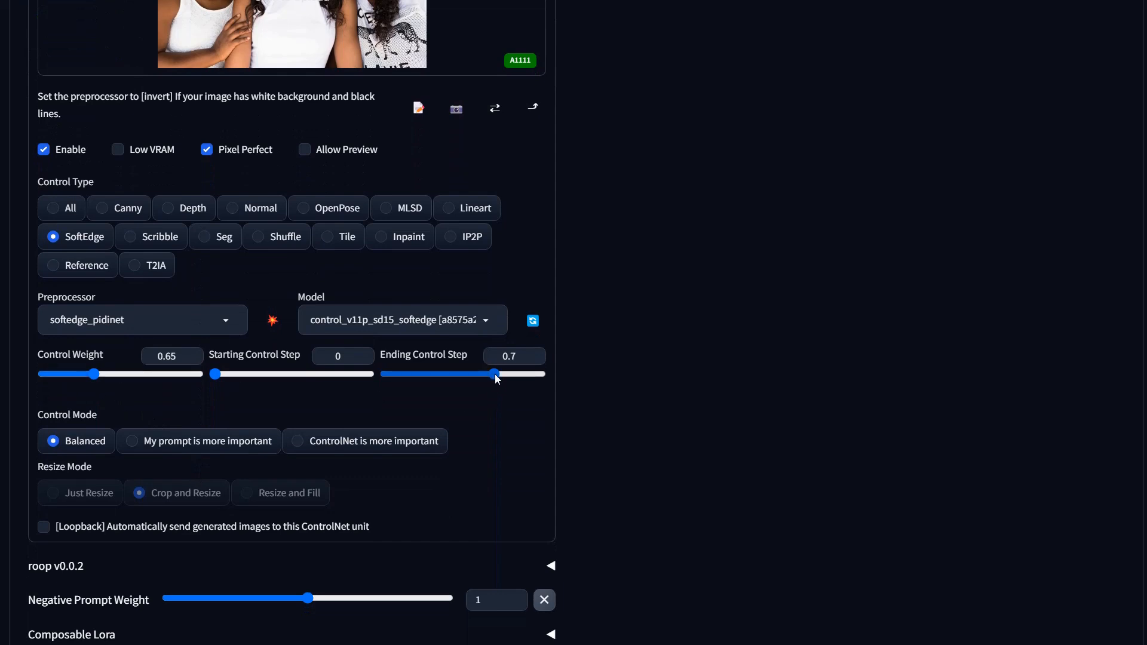
pyautogui.moveTo(494, 374); pyautogui.dragTo(544, 375)
pyautogui.moveTo(95, 378); pyautogui.dragTo(59, 377)
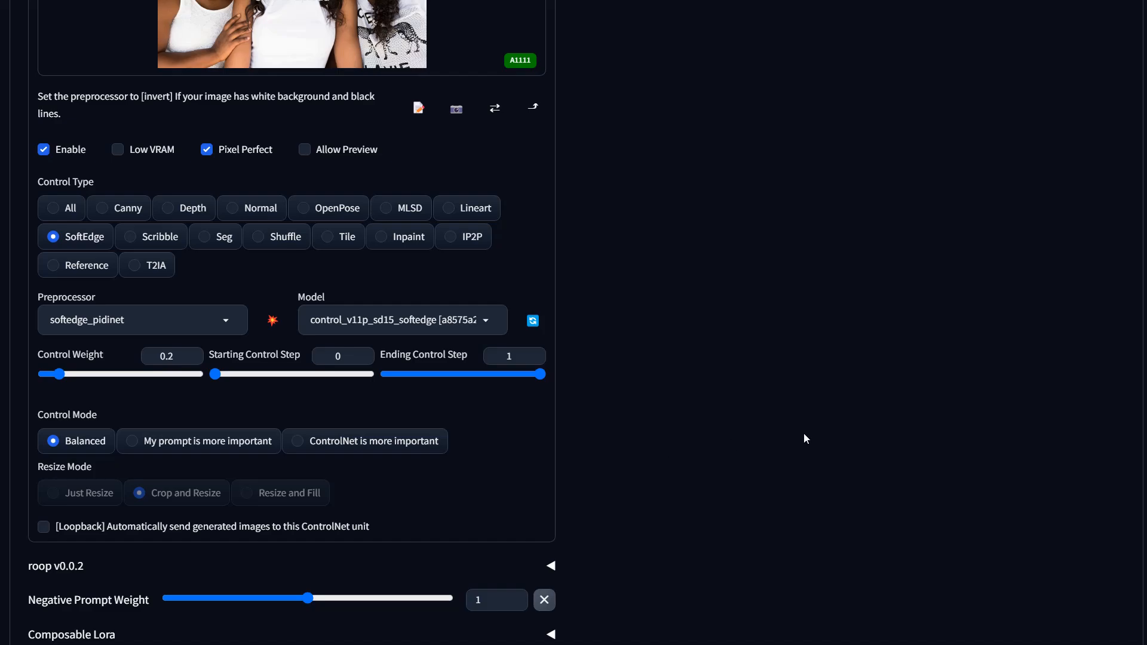
# Step: Generate a new image with the updated ControlNet settings
pyautogui.scroll(20, 804, 439)
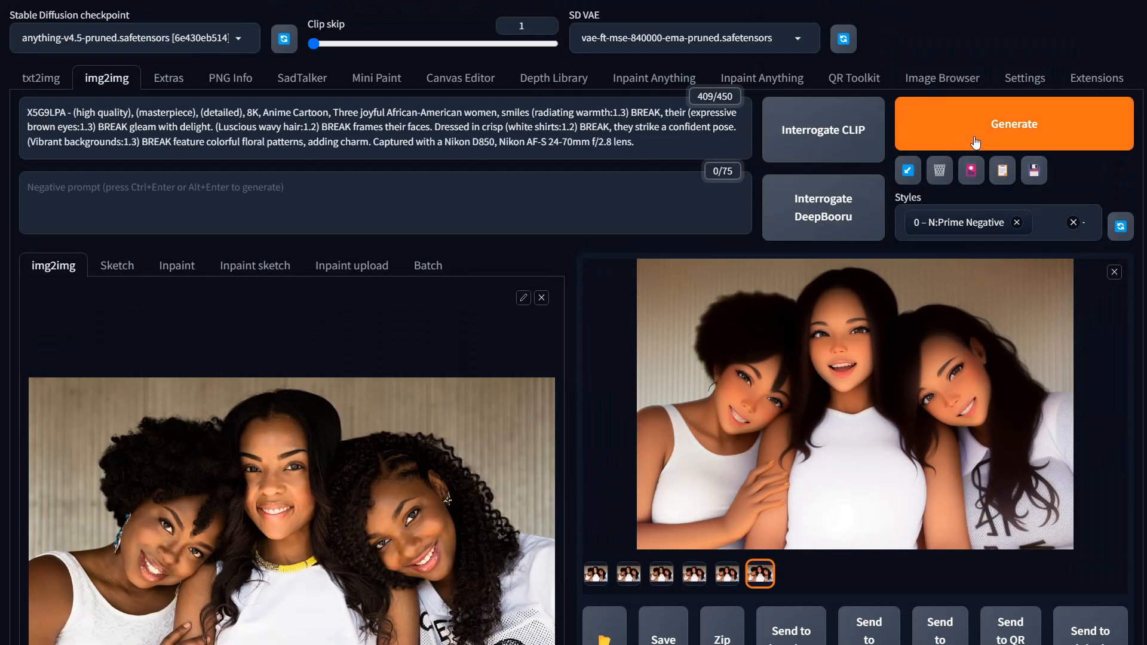
pyautogui.click(976, 143)
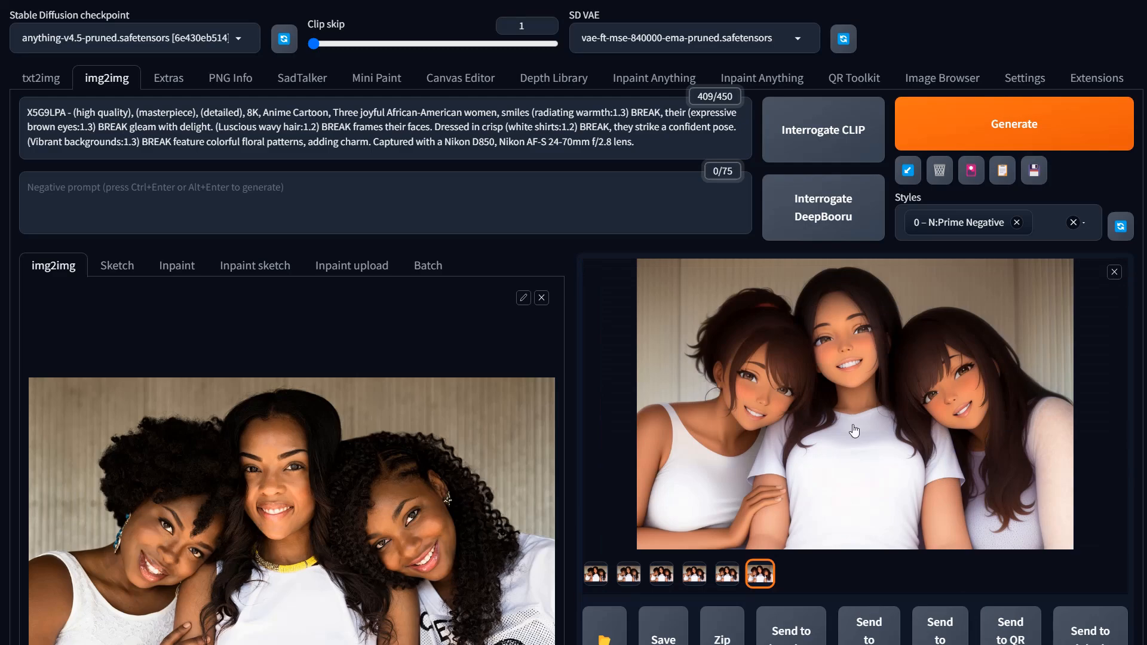
# Step: Open the new result in the full-screen viewer and flip through the loopback iteration images
pyautogui.click(734, 454)
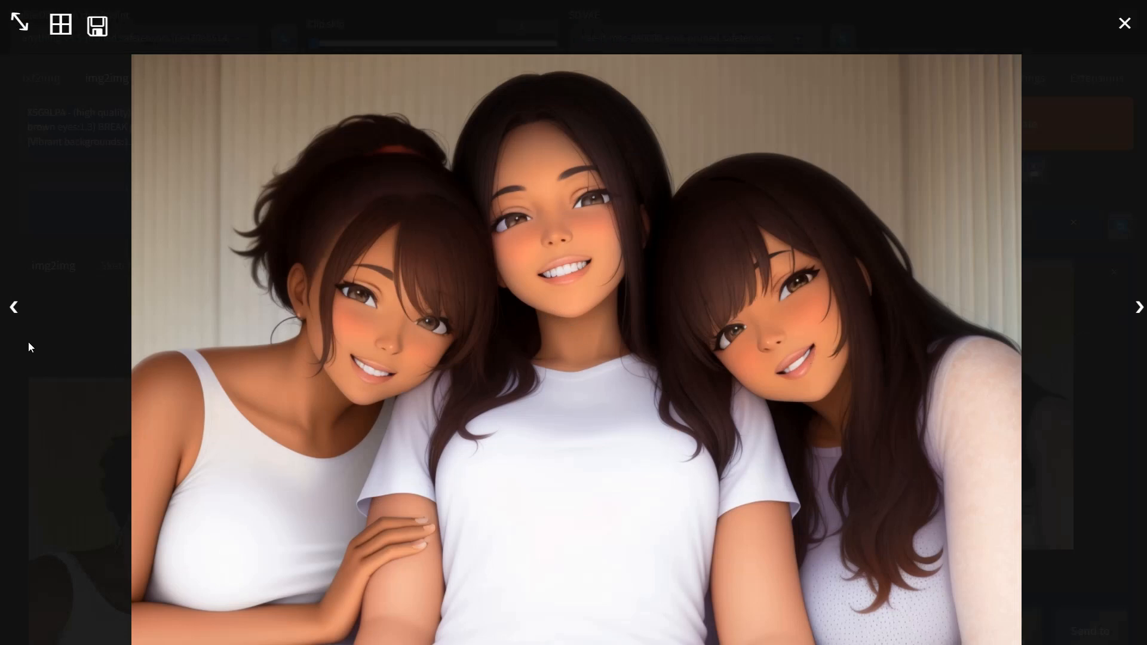
pyautogui.click(14, 307)
pyautogui.click(14, 307)
pyautogui.click(15, 308)
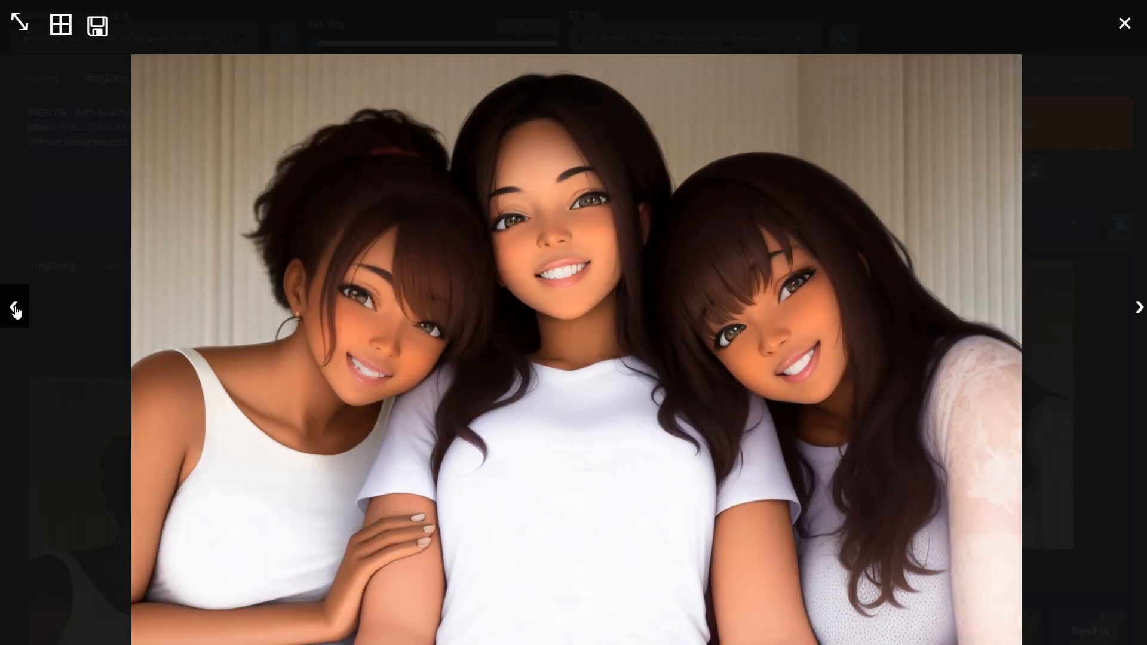
pyautogui.click(15, 308)
pyautogui.click(15, 308)
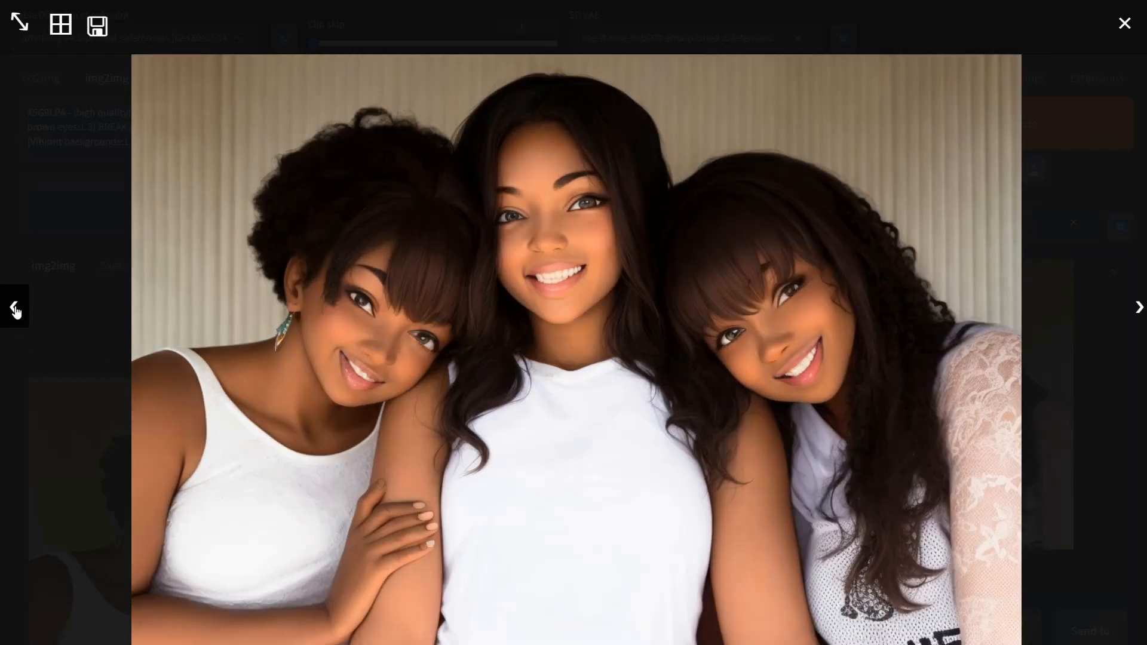
pyautogui.click(18, 308)
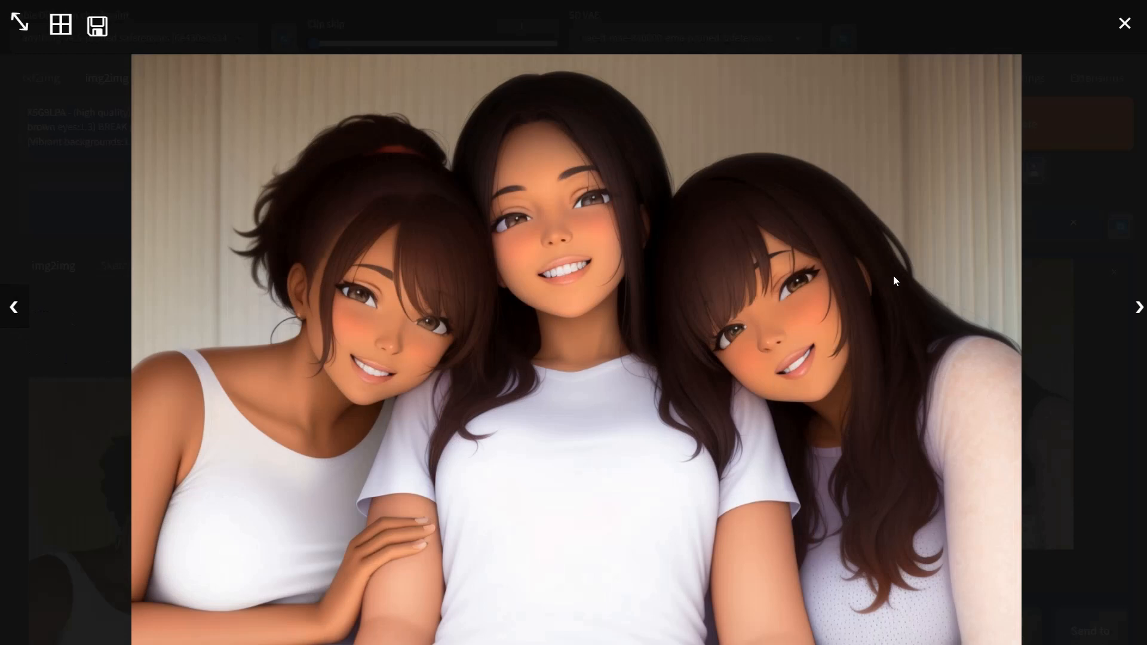
pyautogui.click(1139, 309)
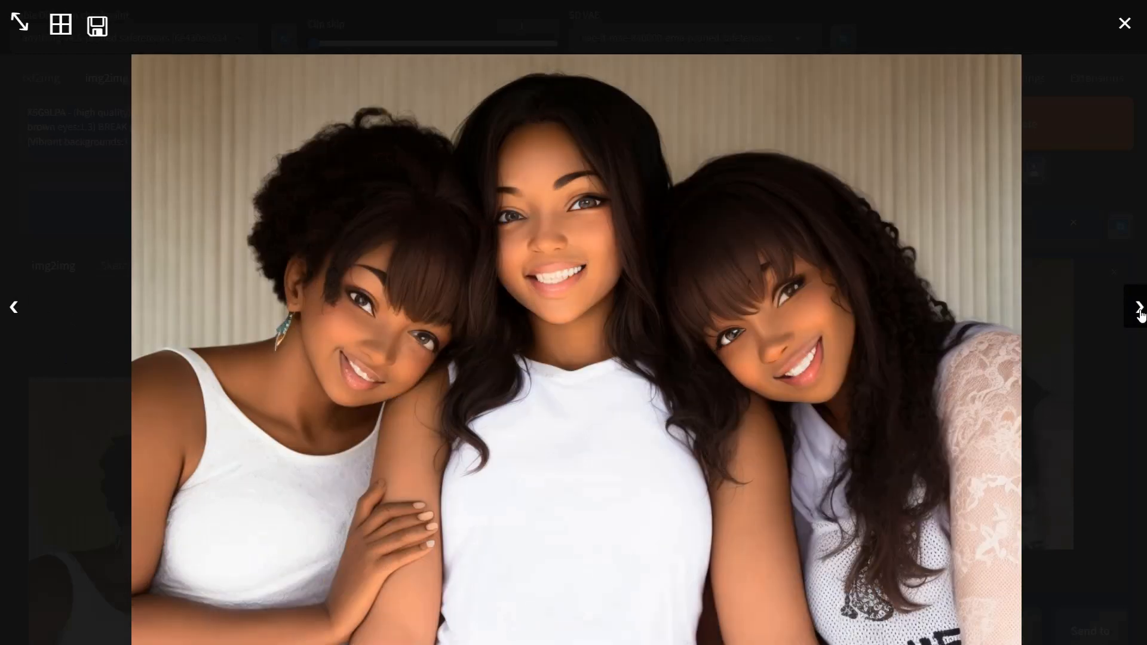
pyautogui.click(1139, 309)
pyautogui.click(1140, 309)
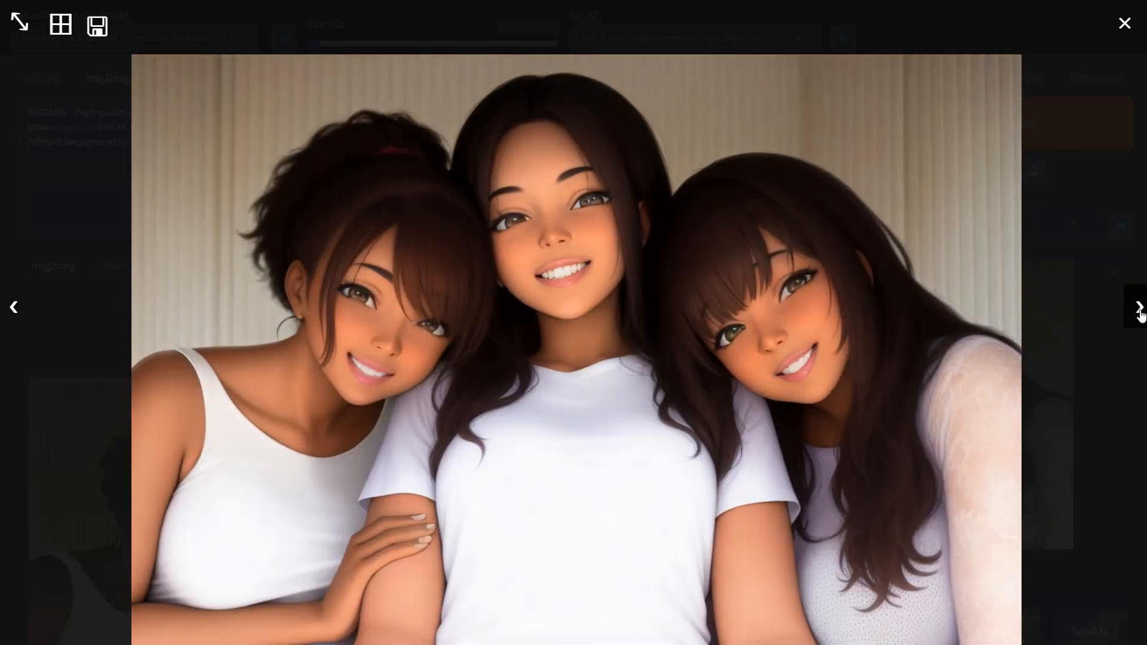
pyautogui.click(1139, 310)
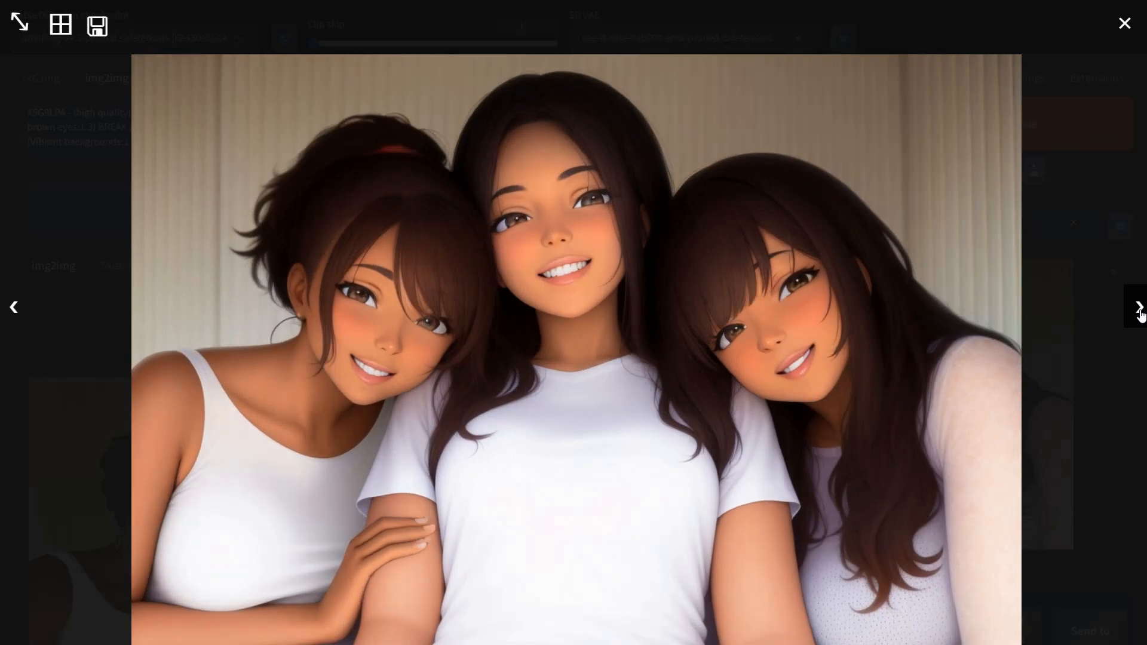
# Step: Set the Loopback script's denoising strength curve to Aggressive
pyautogui.click(1102, 446)
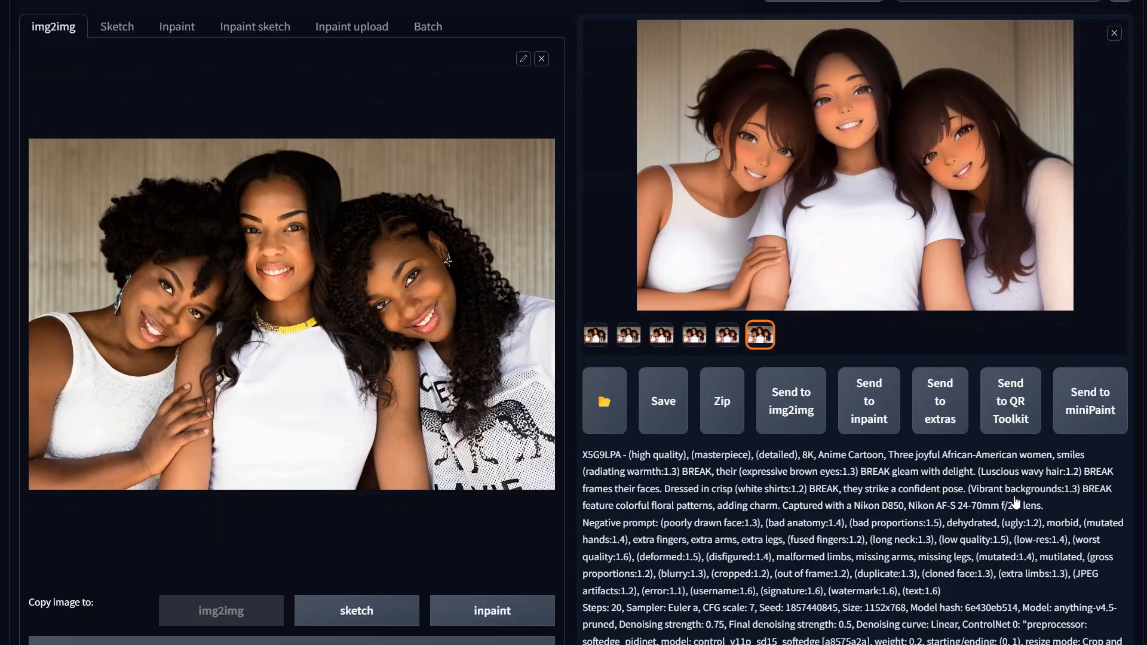
pyautogui.scroll(-15, 660, 500)
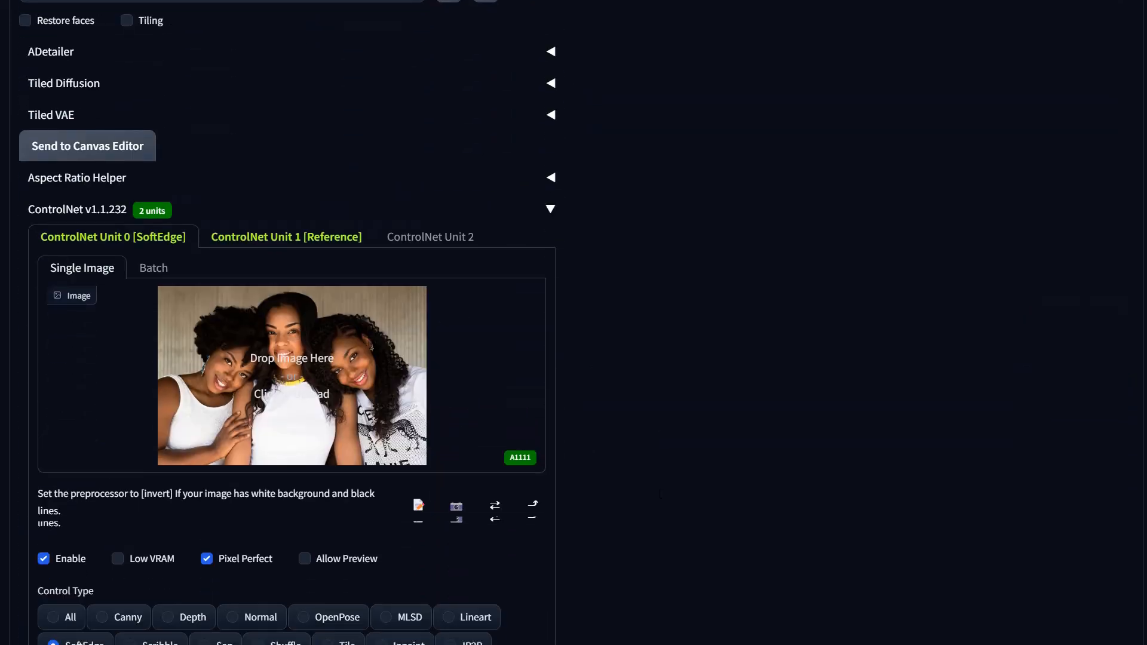
pyautogui.scroll(-10, 660, 493)
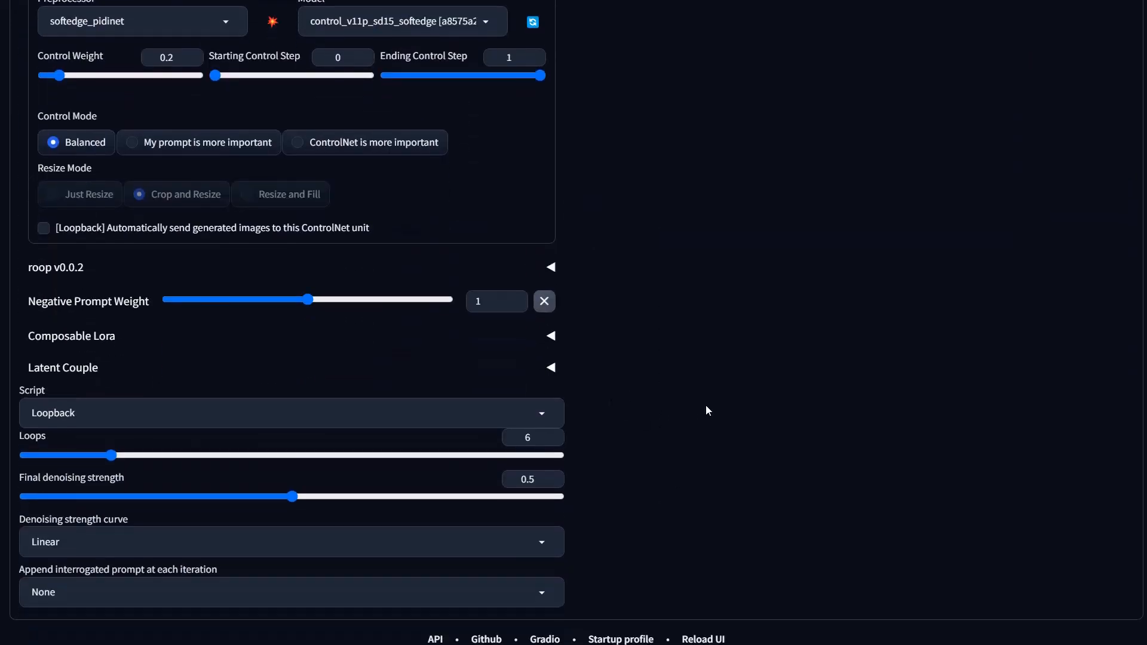
pyautogui.scroll(-1, 705, 405)
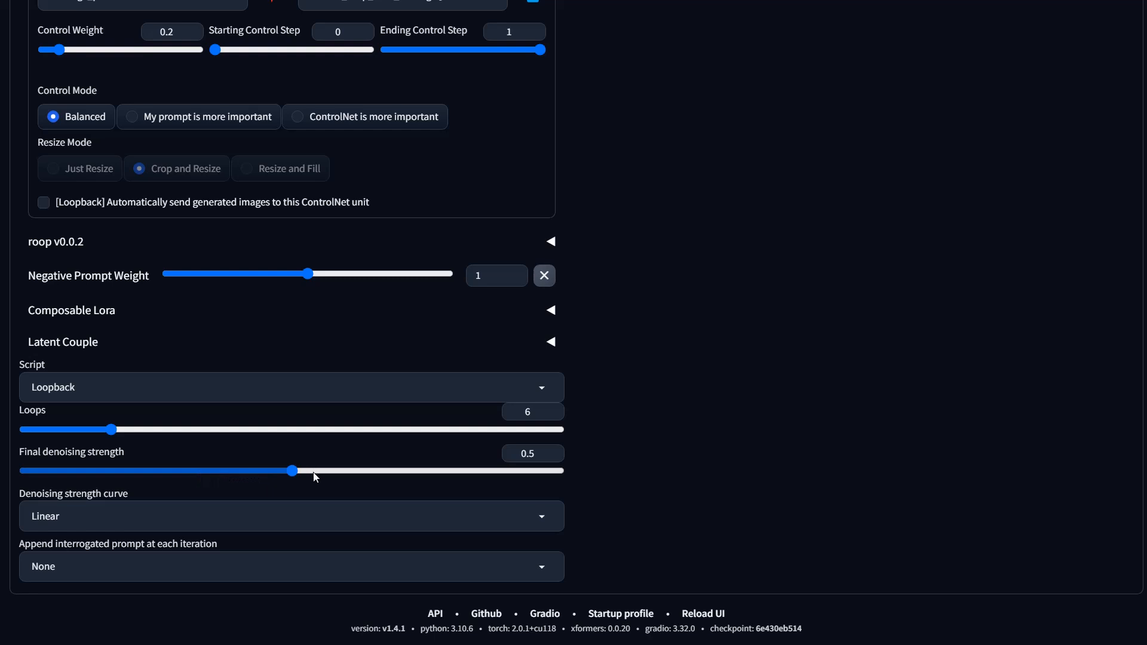
pyautogui.click(215, 394)
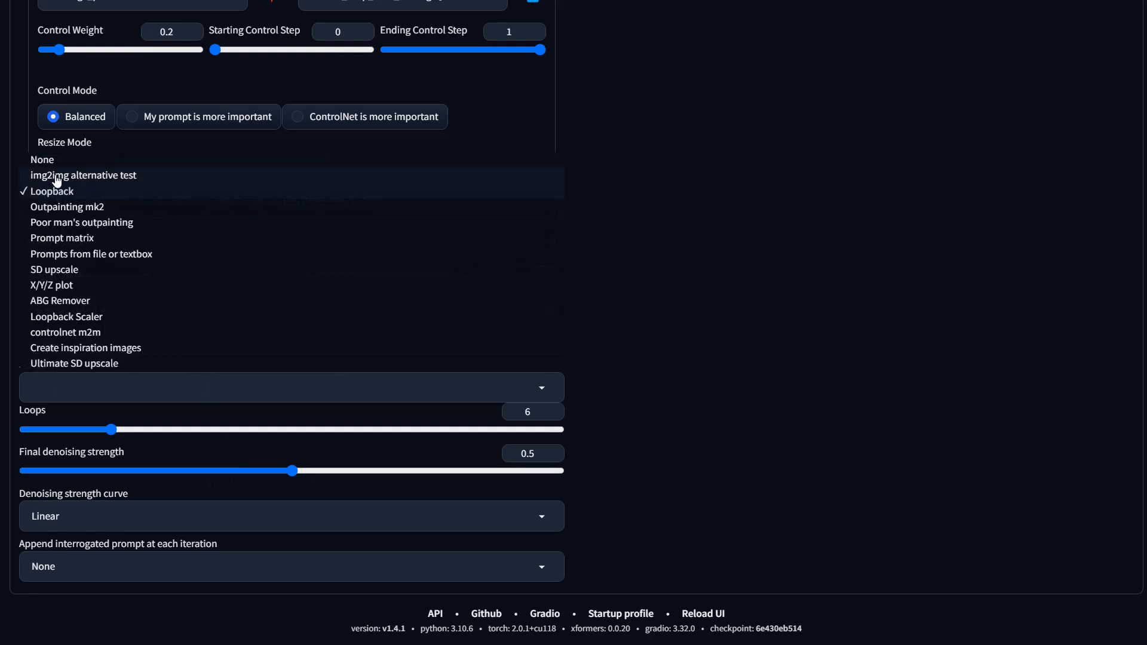
pyautogui.click(253, 400)
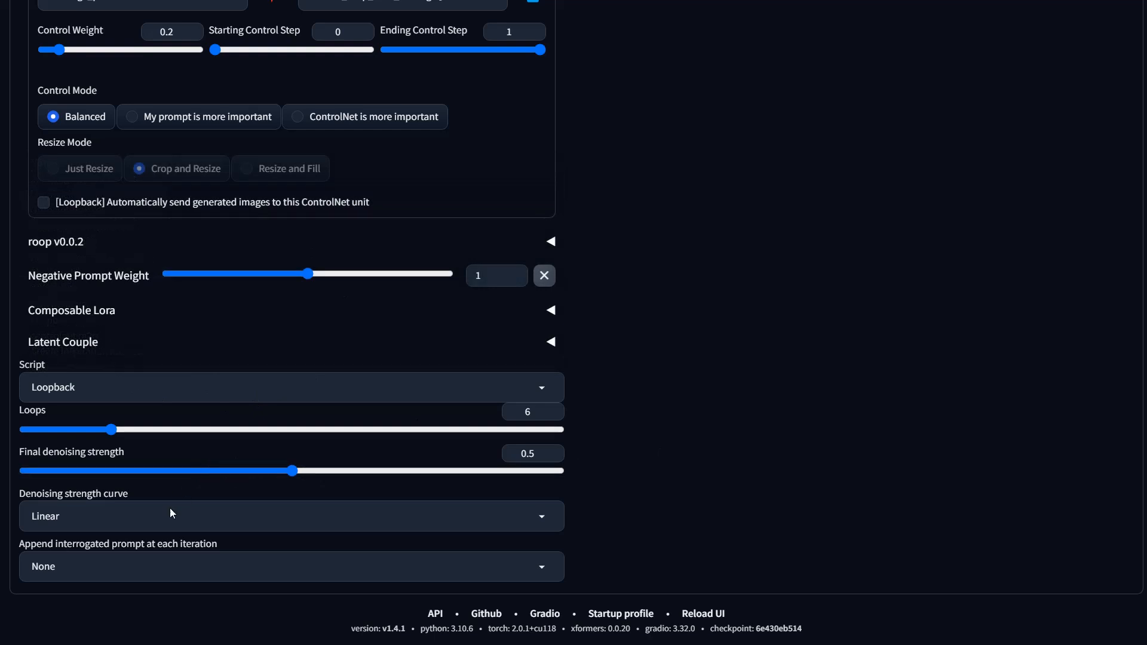
pyautogui.click(160, 525)
pyautogui.click(60, 463)
pyautogui.moveTo(294, 472)
pyautogui.mouseDown()
pyautogui.moveTo(276, 470)
pyautogui.moveTo(290, 471)
pyautogui.mouseUp()
# Step: Raise the SoftEdge unit's control weight to 1 and the img2img denoising strength to 0.8
pyautogui.scroll(4, 144, 352)
pyautogui.moveTo(62, 291); pyautogui.dragTo(121, 294)
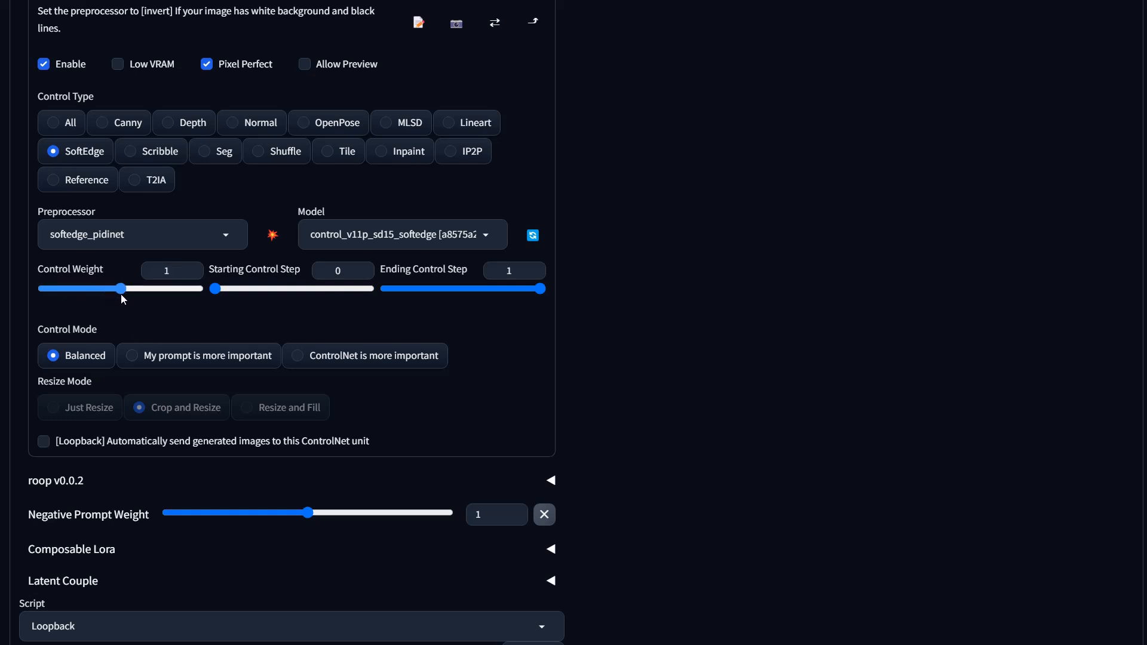
pyautogui.scroll(5, 538, 394)
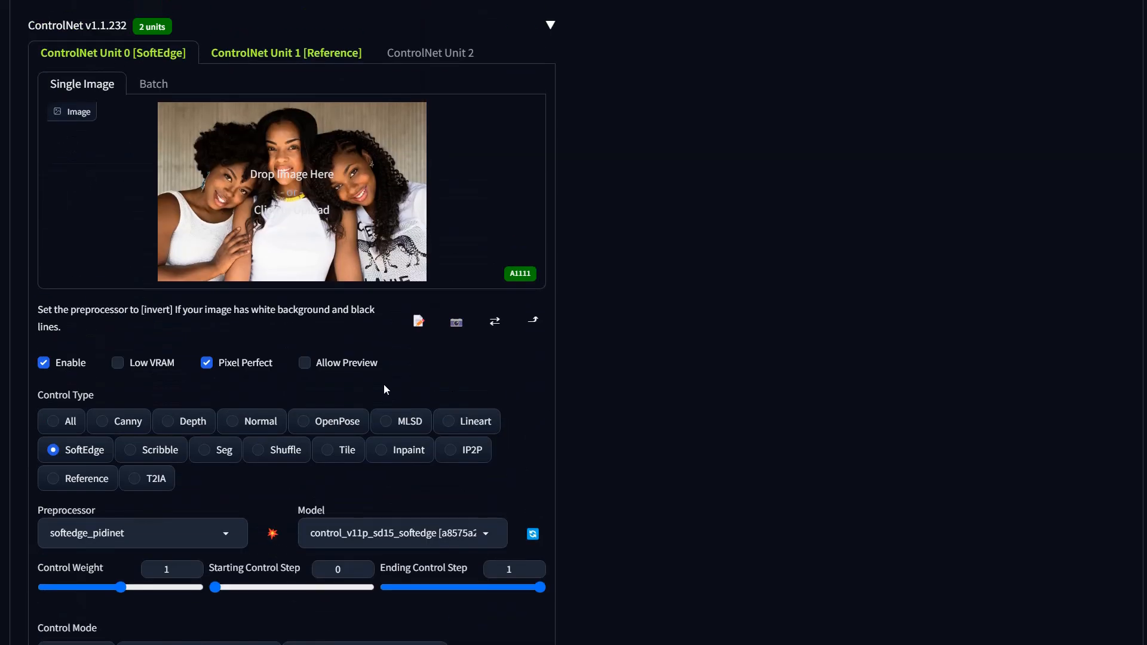
pyautogui.scroll(10, 384, 412)
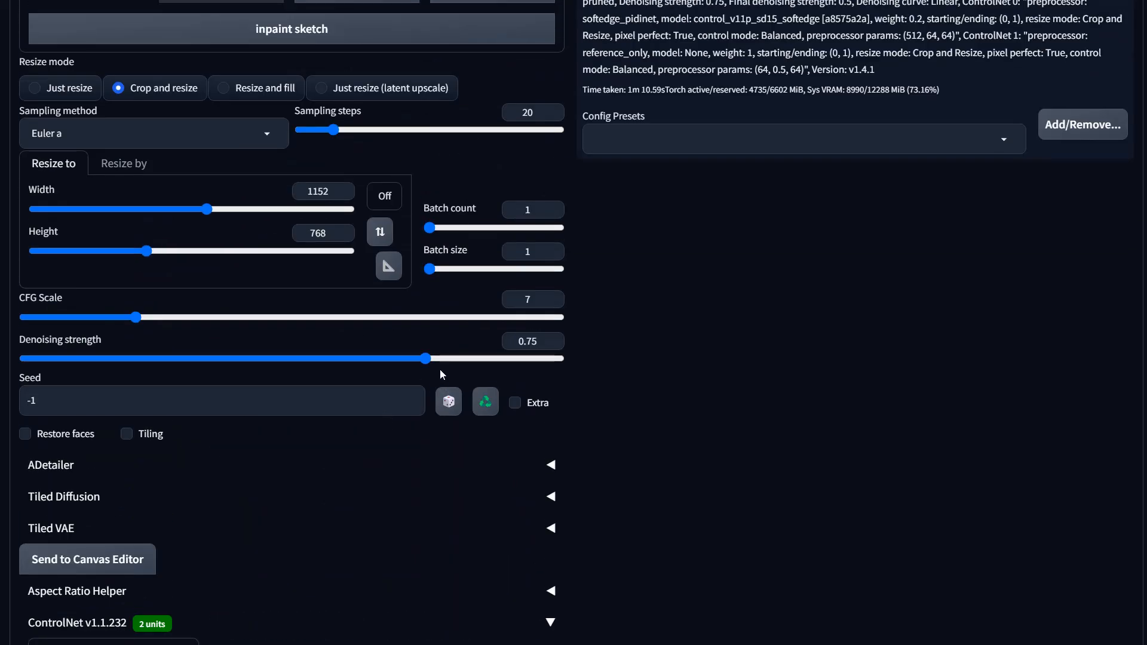
pyautogui.moveTo(452, 359); pyautogui.dragTo(453, 360)
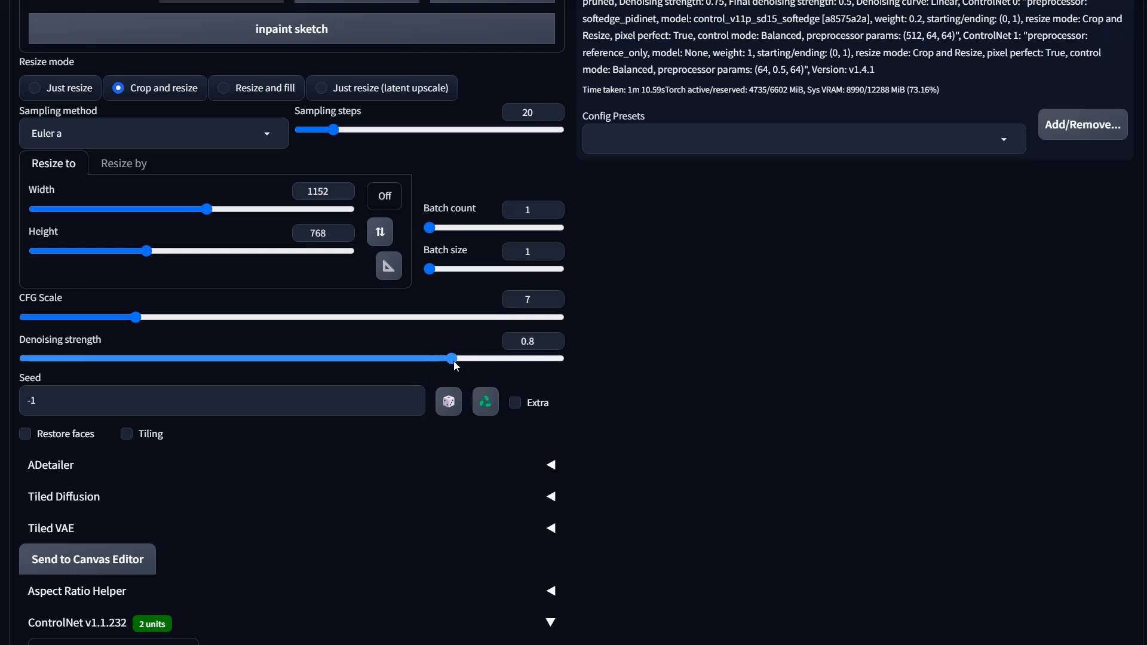
# Step: Set the Loopback final denoising strength to 0.55 and generate a new image
pyautogui.scroll(-18, 632, 486)
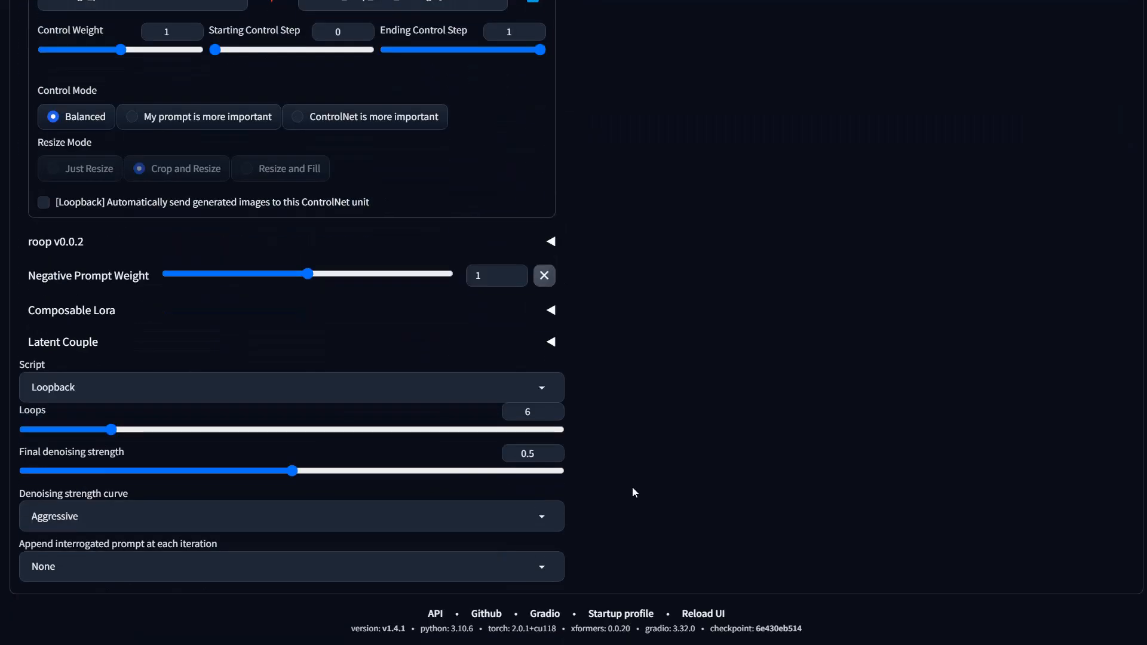
pyautogui.moveTo(303, 472); pyautogui.dragTo(318, 472)
pyautogui.scroll(4, 133, 104)
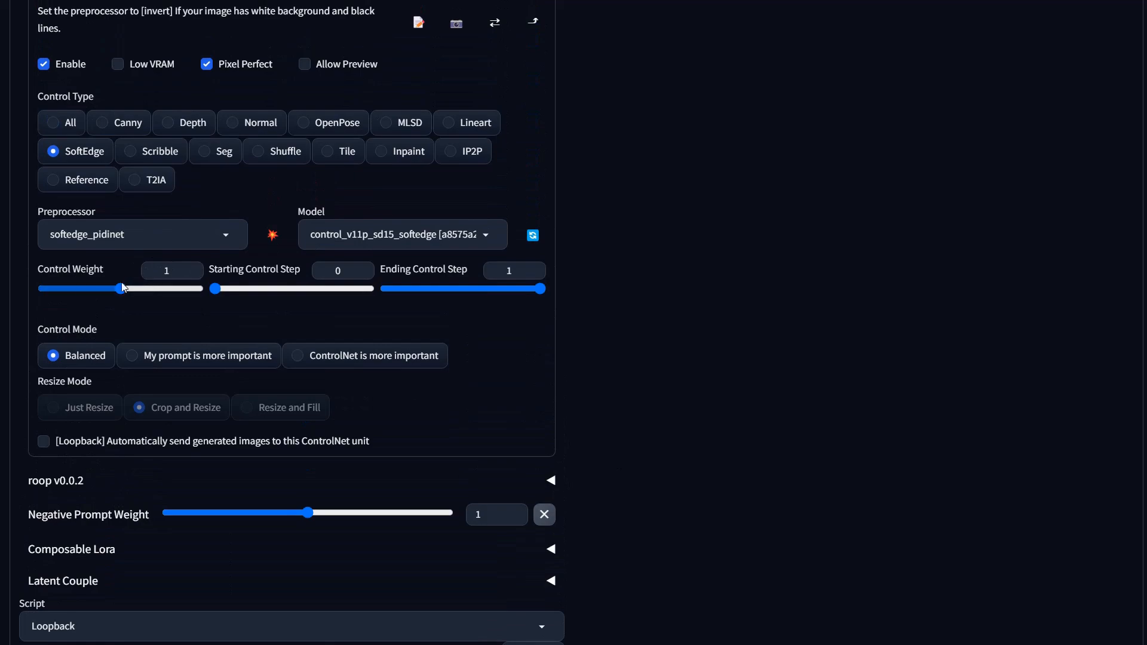
pyautogui.scroll(15, 601, 363)
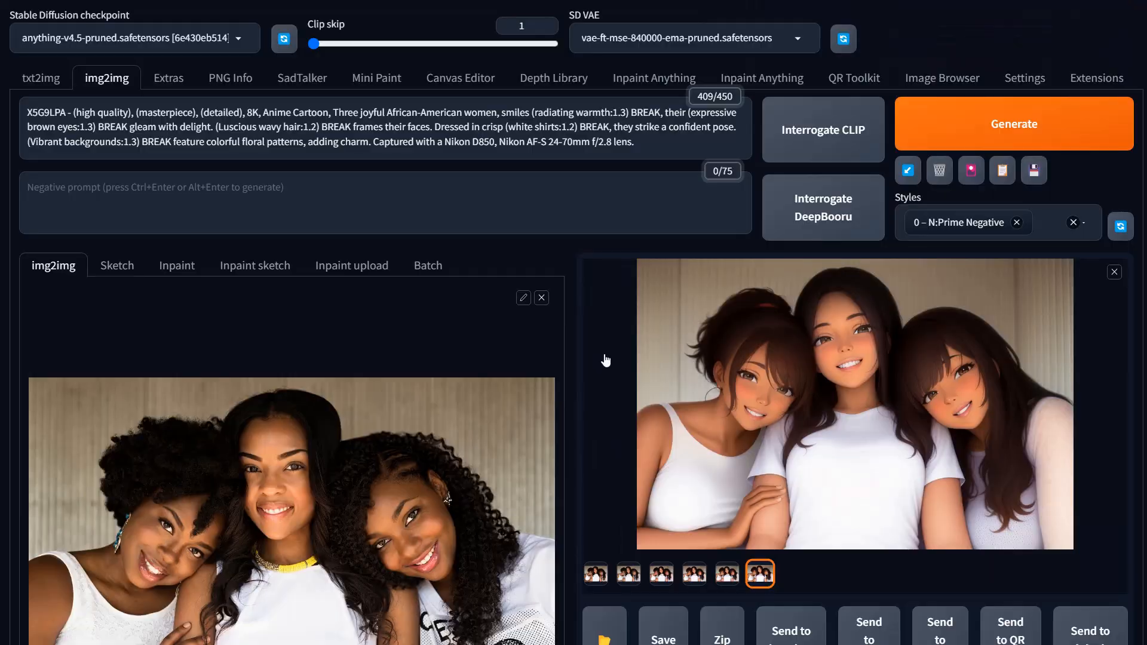
pyautogui.click(1046, 145)
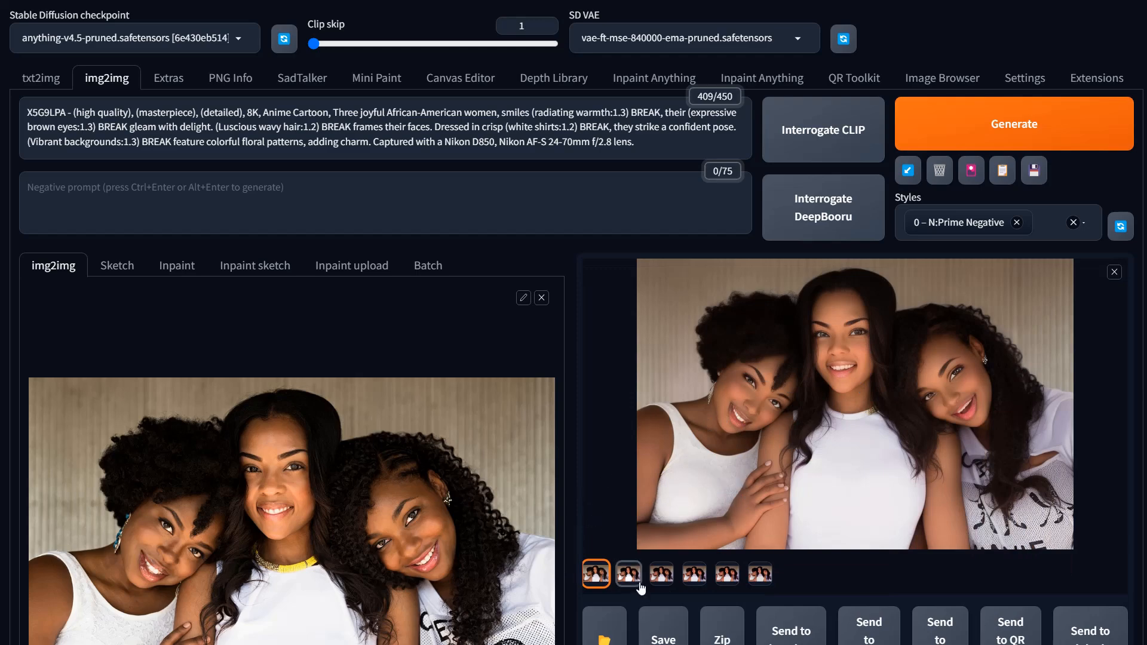
# Step: Open the new result in the full-screen viewer and flip through the loopback iteration images
pyautogui.click(918, 408)
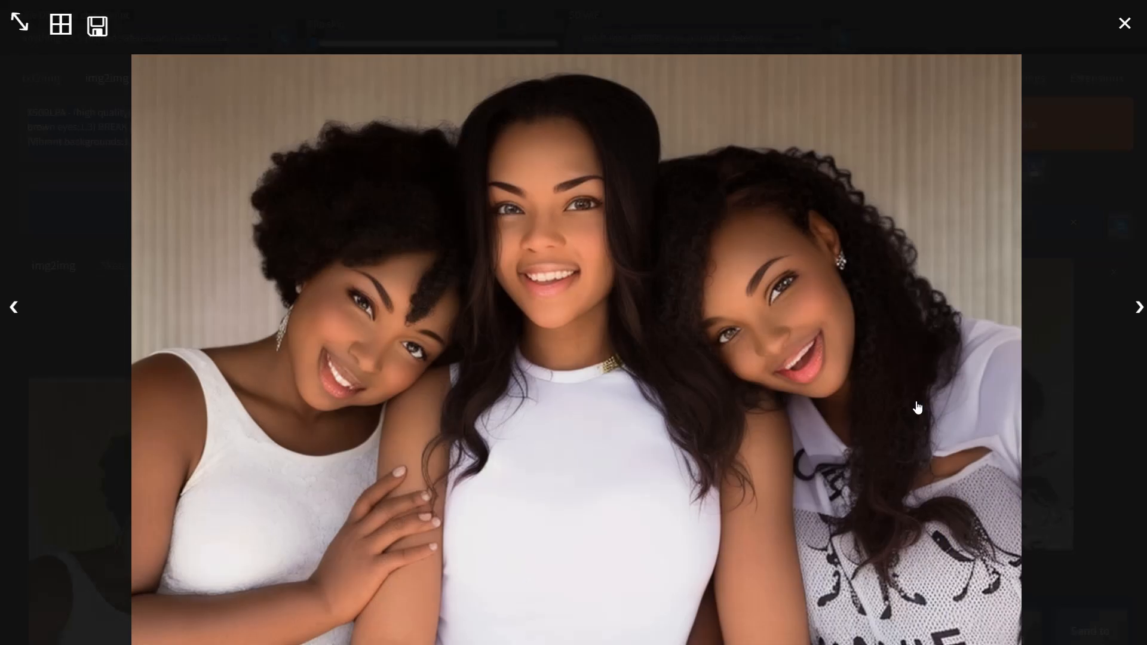
pyautogui.click(1139, 311)
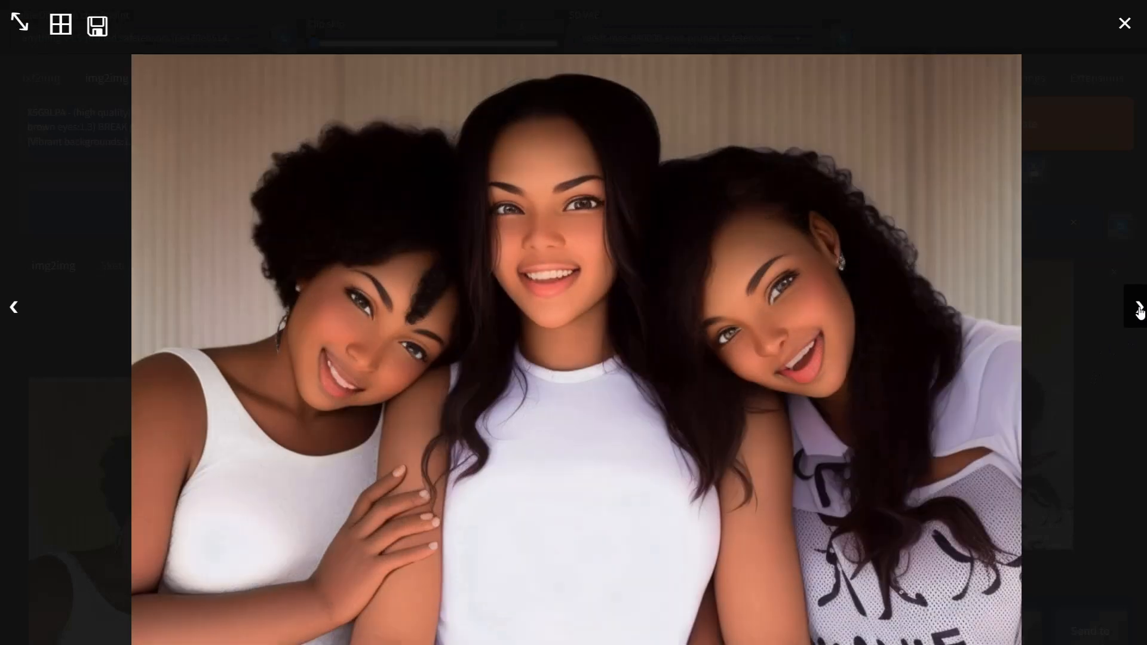
pyautogui.click(1139, 311)
pyautogui.click(1139, 311)
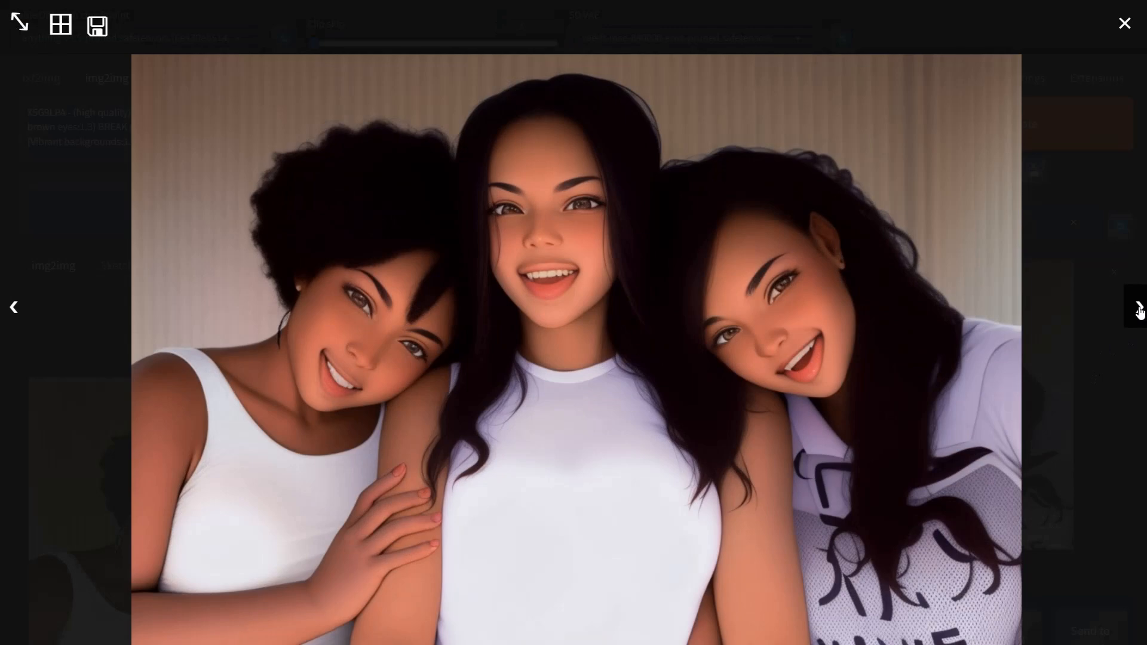
pyautogui.click(1139, 312)
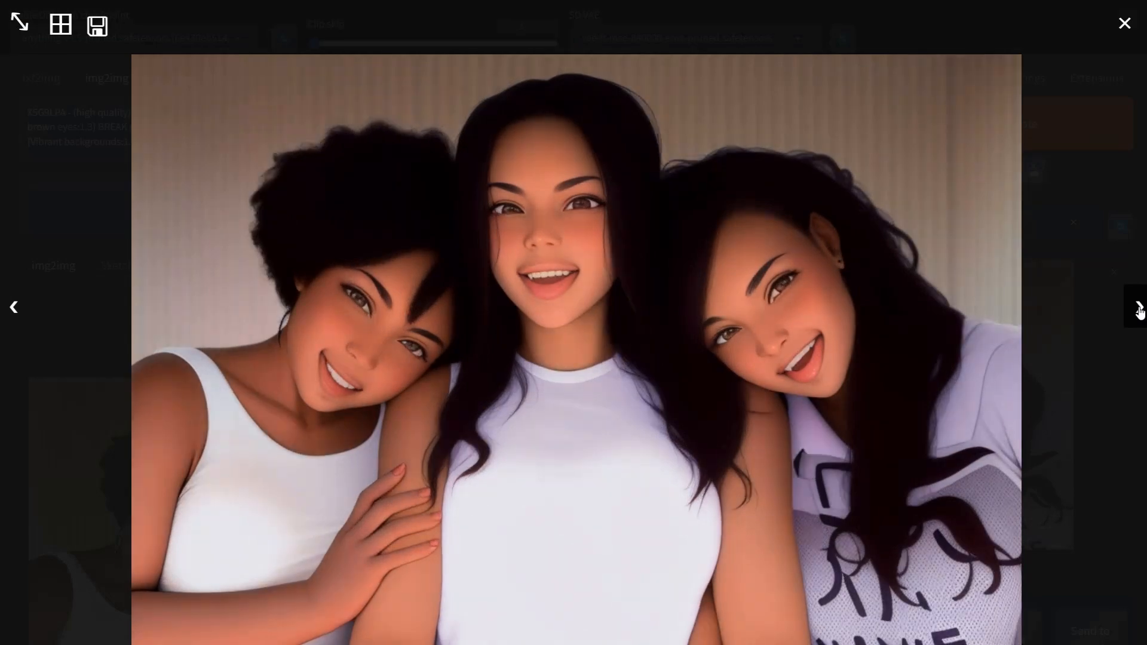
pyautogui.click(1139, 311)
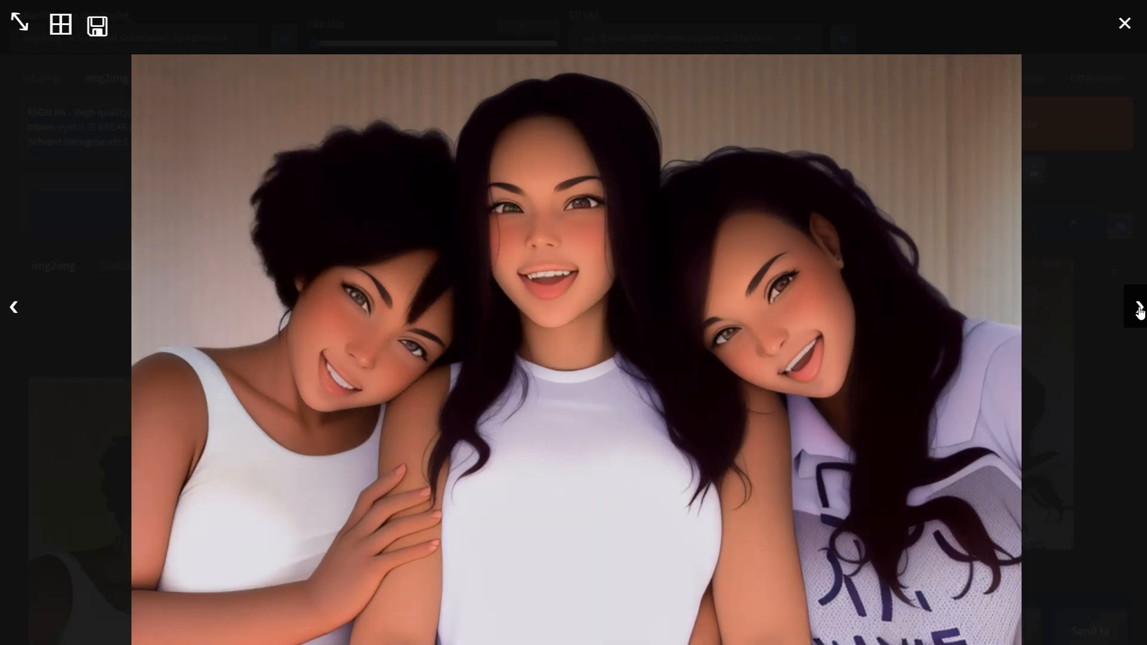
pyautogui.click(1139, 311)
pyautogui.click(13, 312)
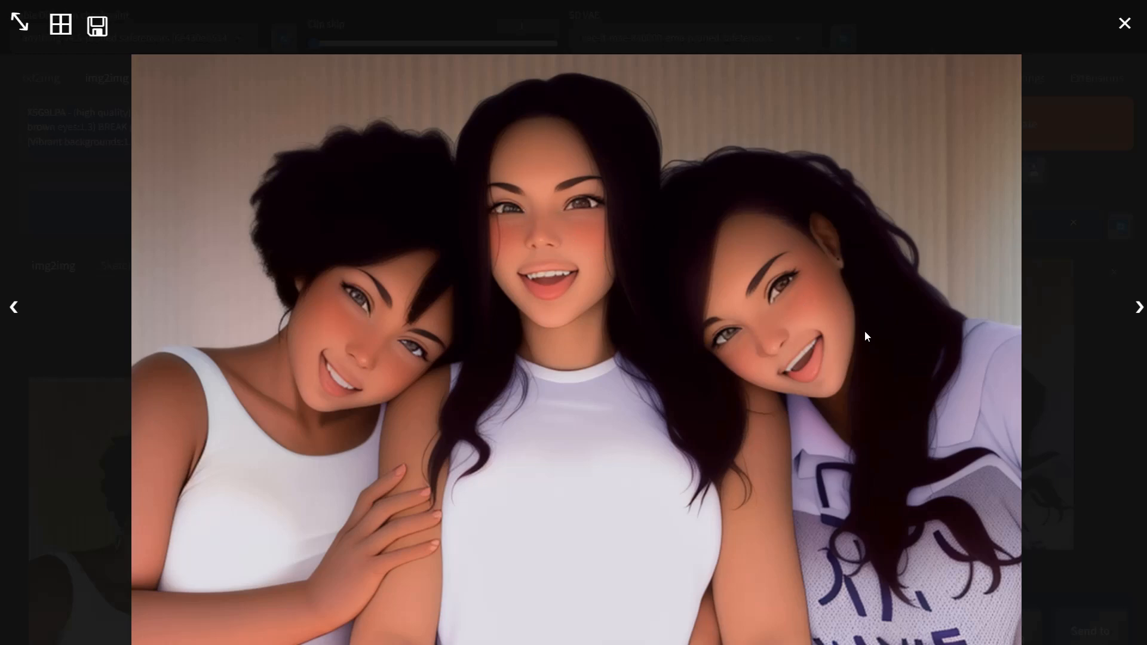
pyautogui.click(360, 350)
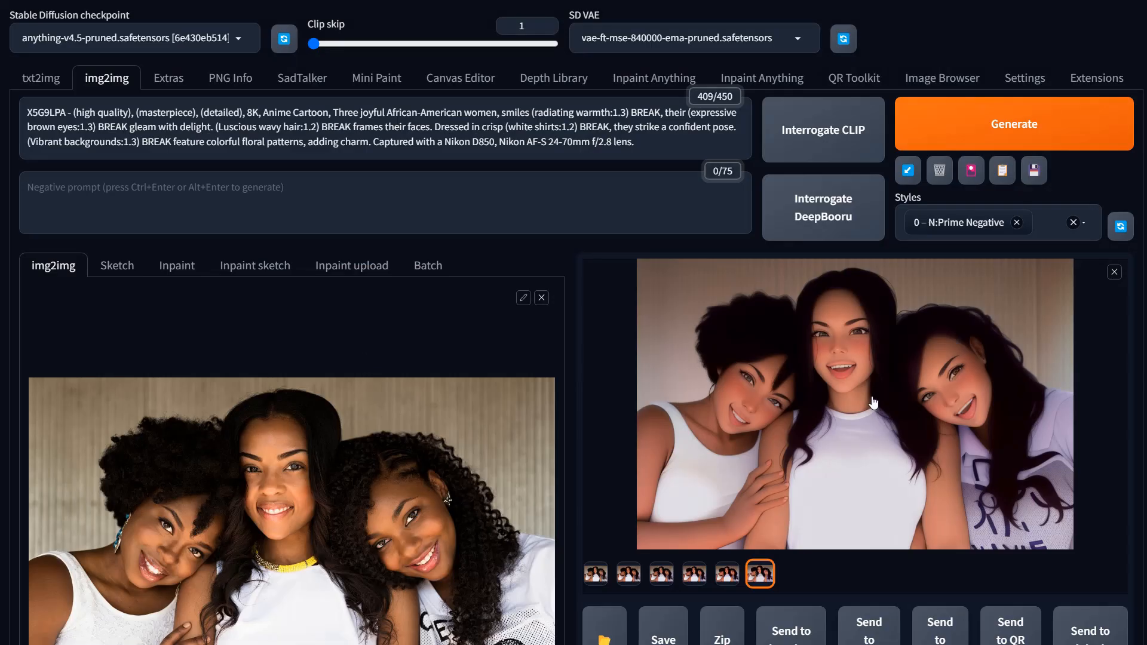
# Step: Lower the SoftEdge unit's ending control step to 0.55 and generate again
pyautogui.scroll(-15, 874, 403)
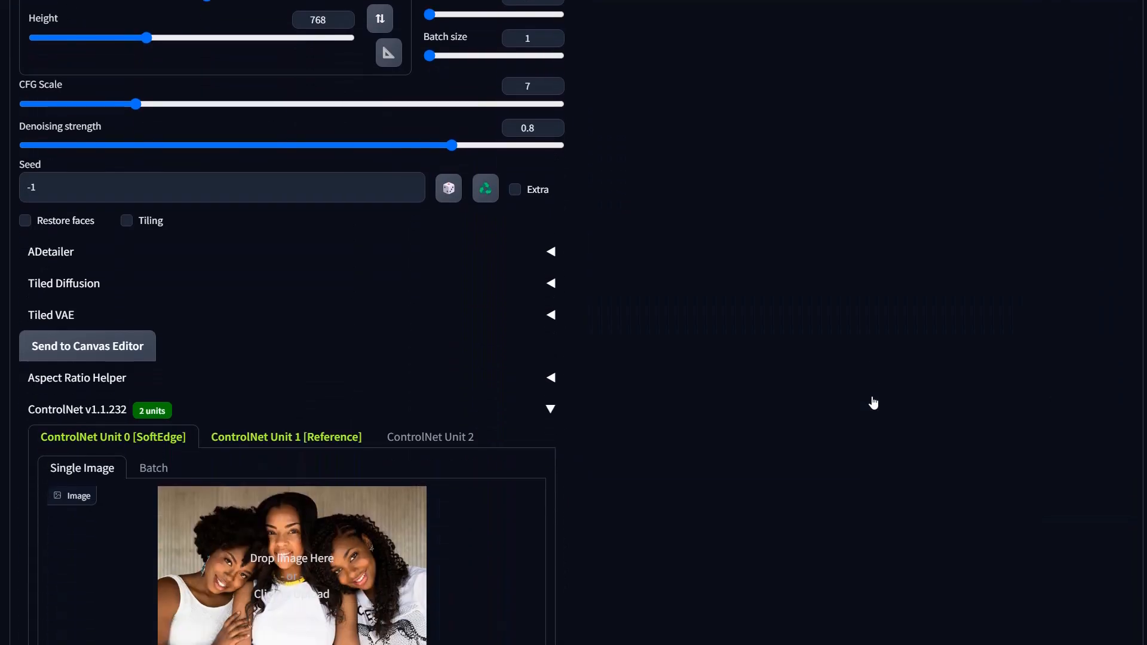
pyautogui.scroll(-9, 873, 403)
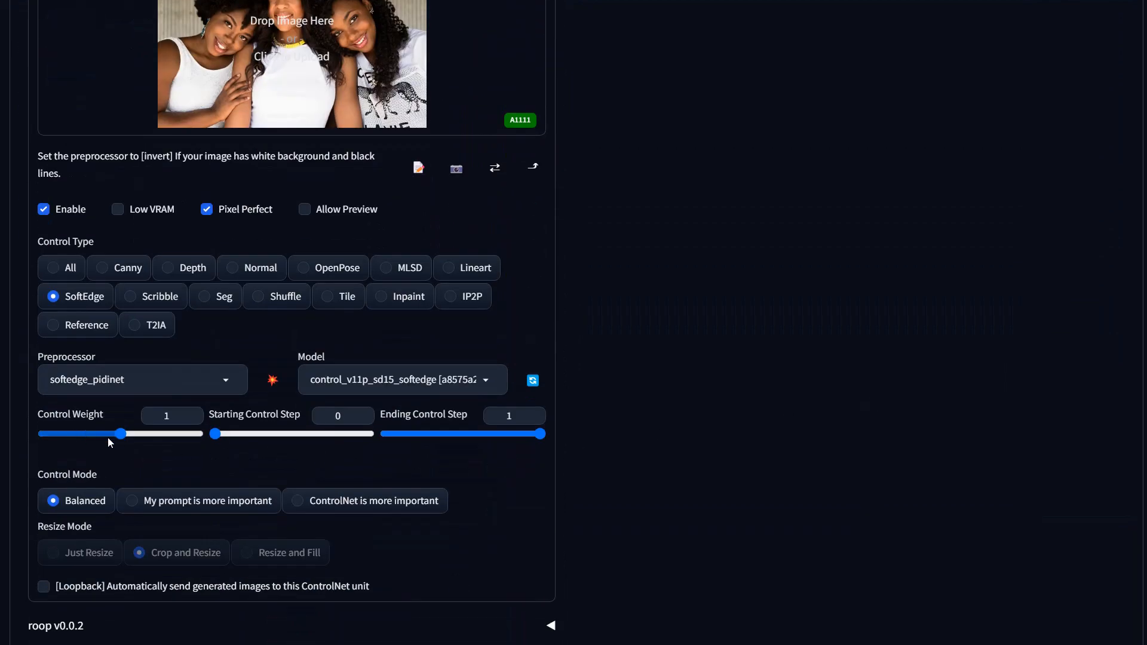
pyautogui.click(478, 434)
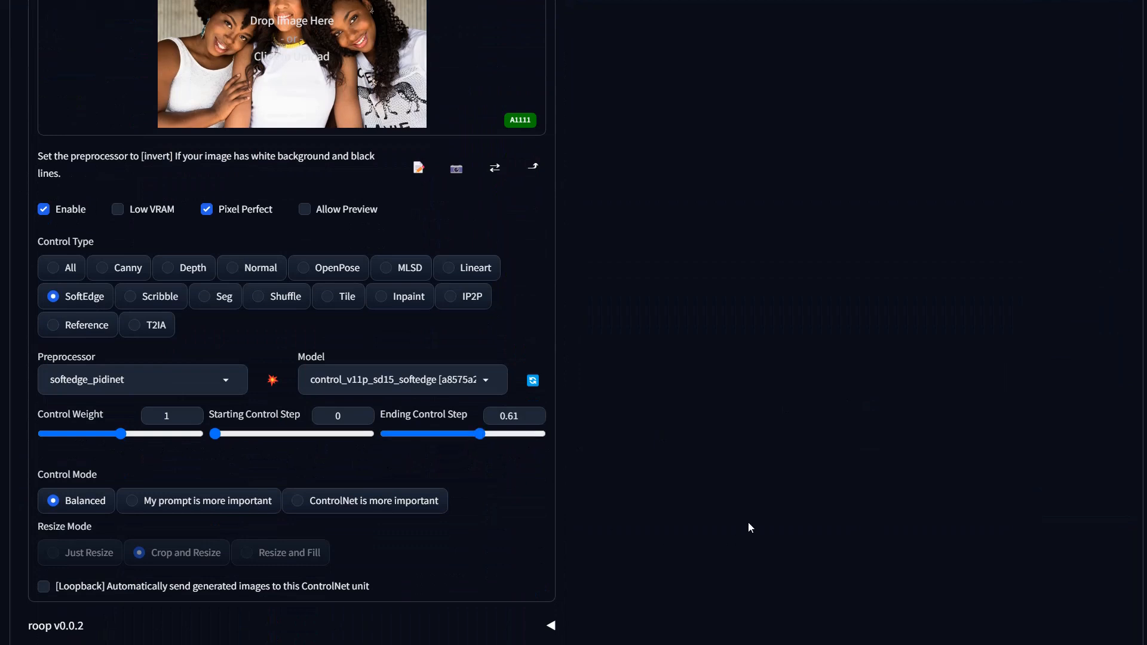
pyautogui.moveTo(483, 441); pyautogui.dragTo(471, 439)
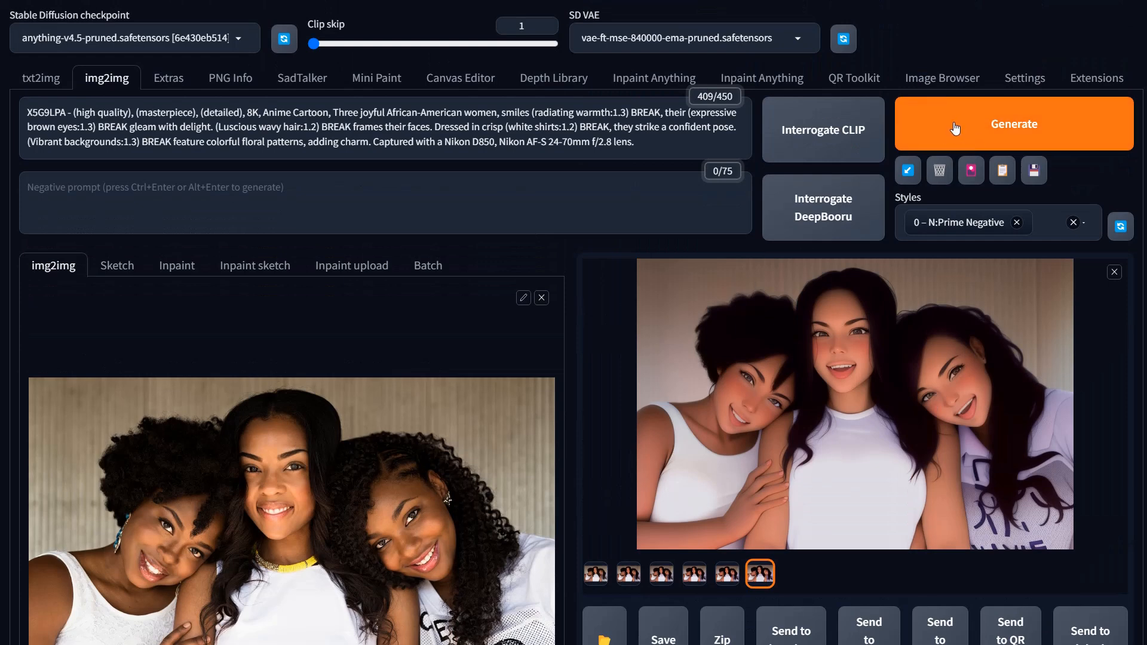
pyautogui.click(953, 137)
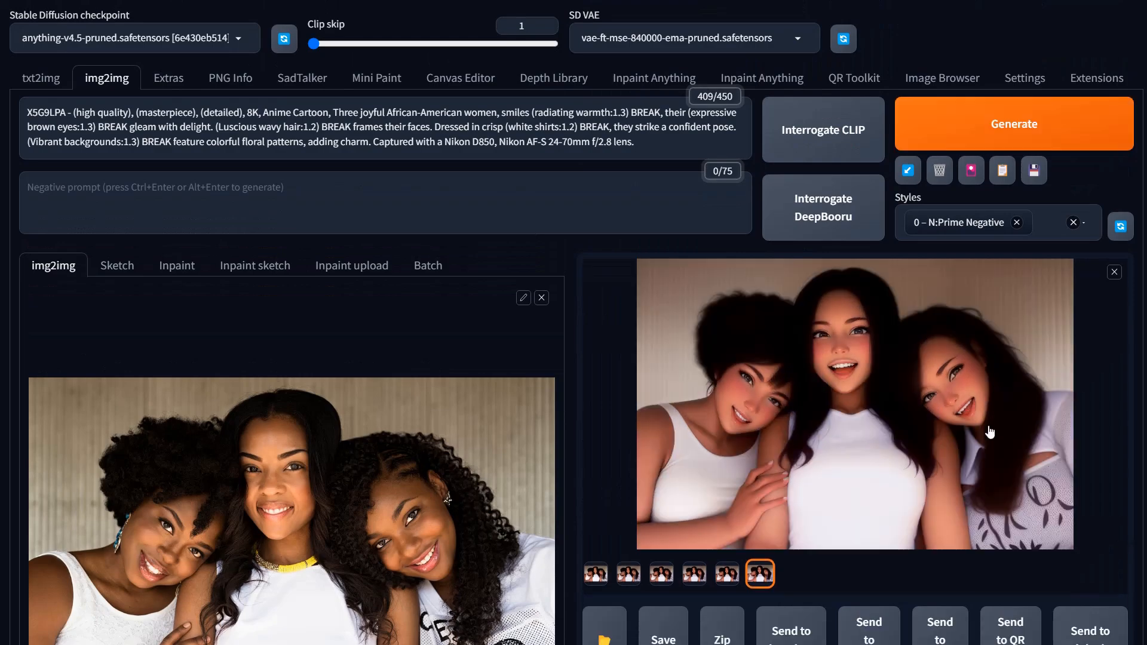
# Step: Inspect the latest result full-screen and review its generation parameters and the SoftEdge unit settings
pyautogui.click(738, 382)
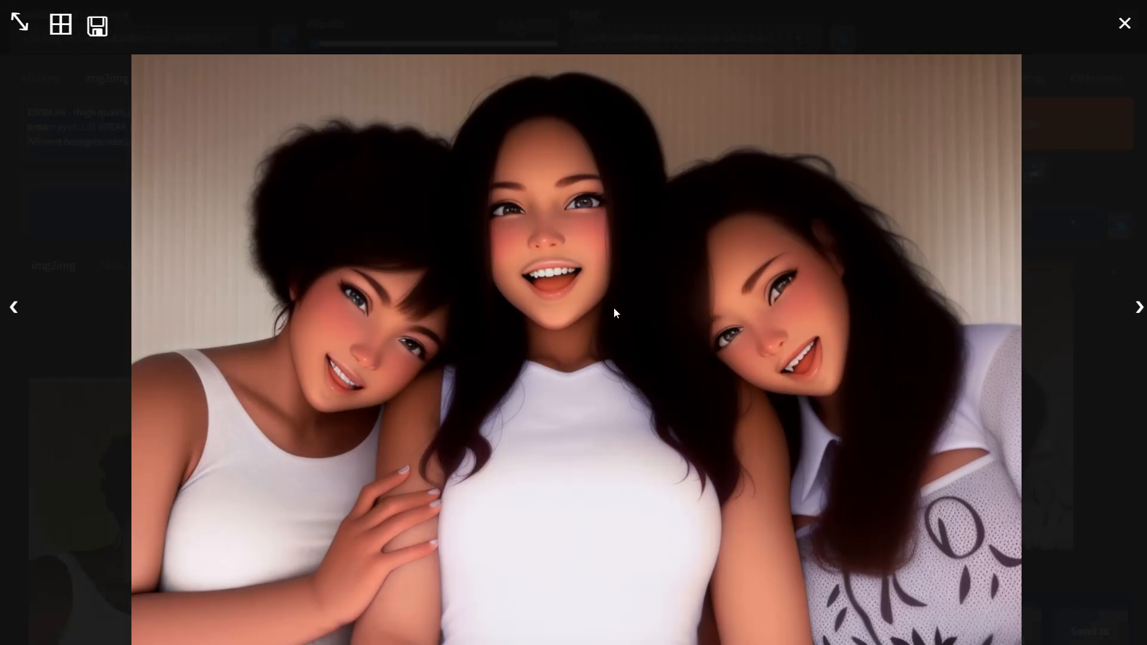
pyautogui.click(548, 301)
pyautogui.scroll(-20, 780, 460)
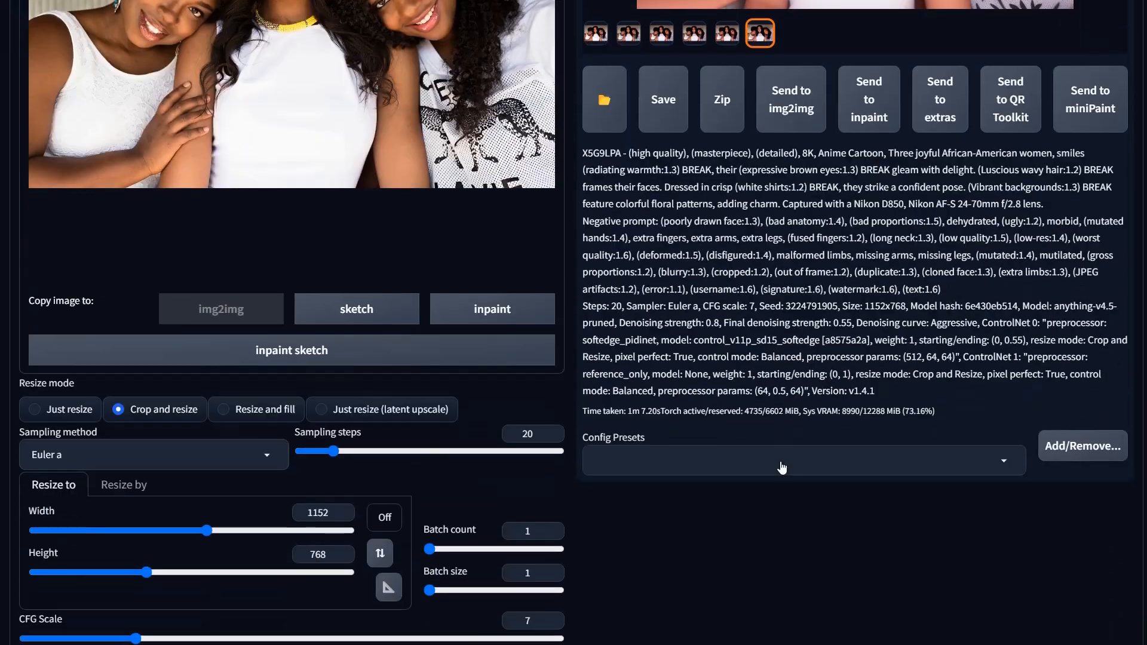
pyautogui.scroll(2, 782, 468)
pyautogui.scroll(-9, 782, 468)
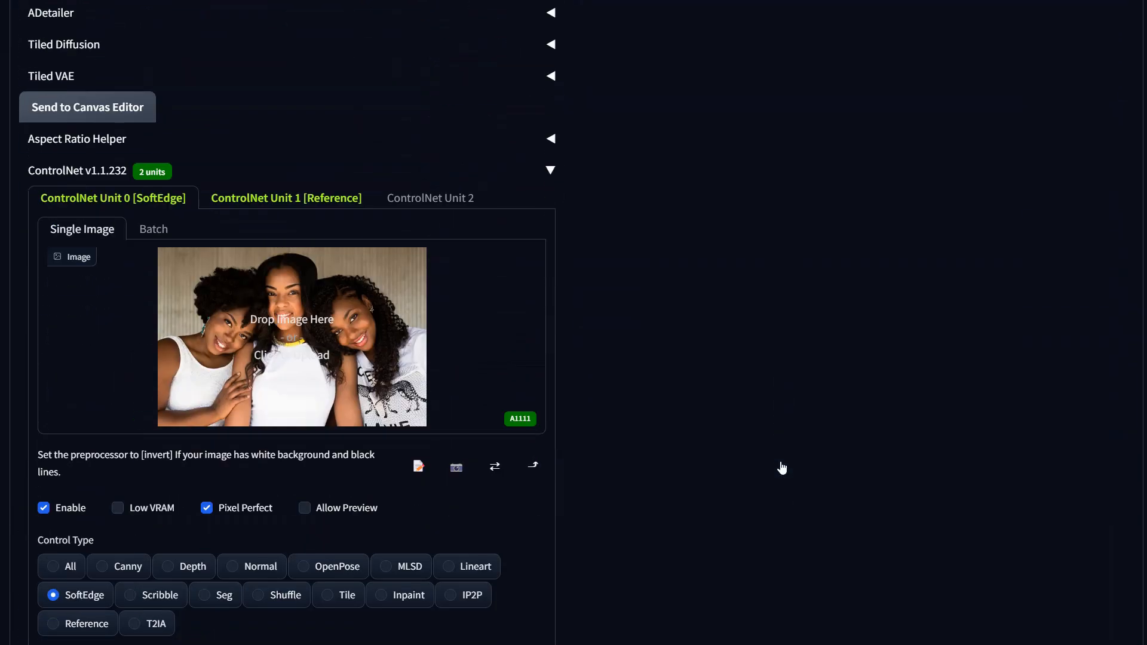
pyautogui.scroll(-2, 782, 467)
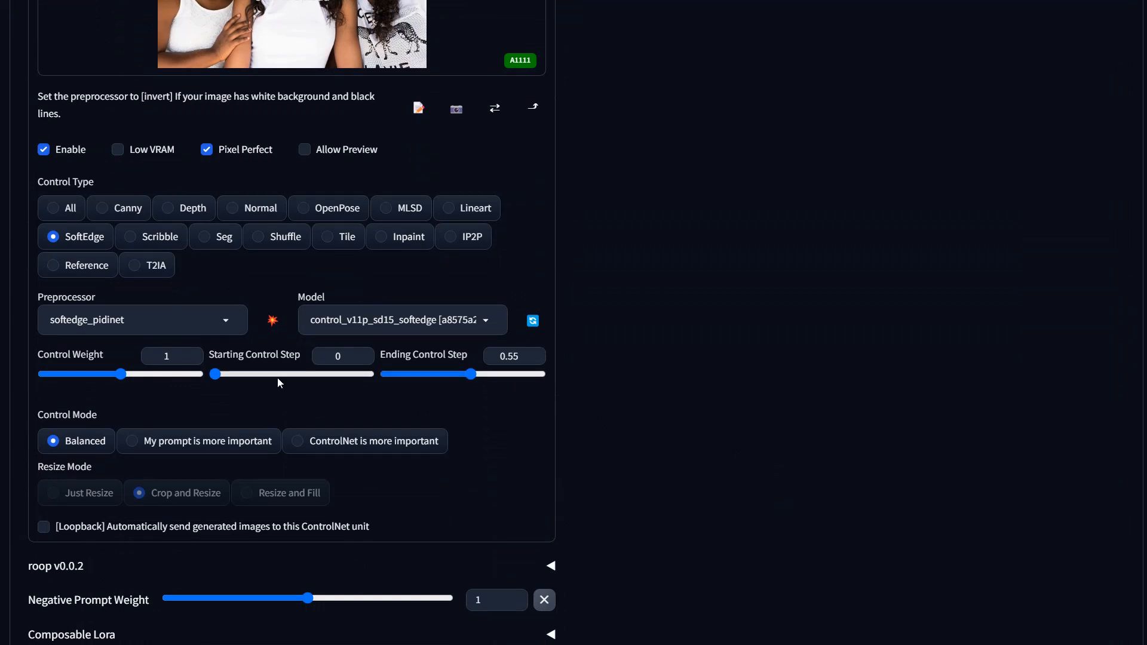
# Step: Set the SoftEdge control weight to 0.6 and ending control step to 0.42, then generate a new image
pyautogui.click(90, 376)
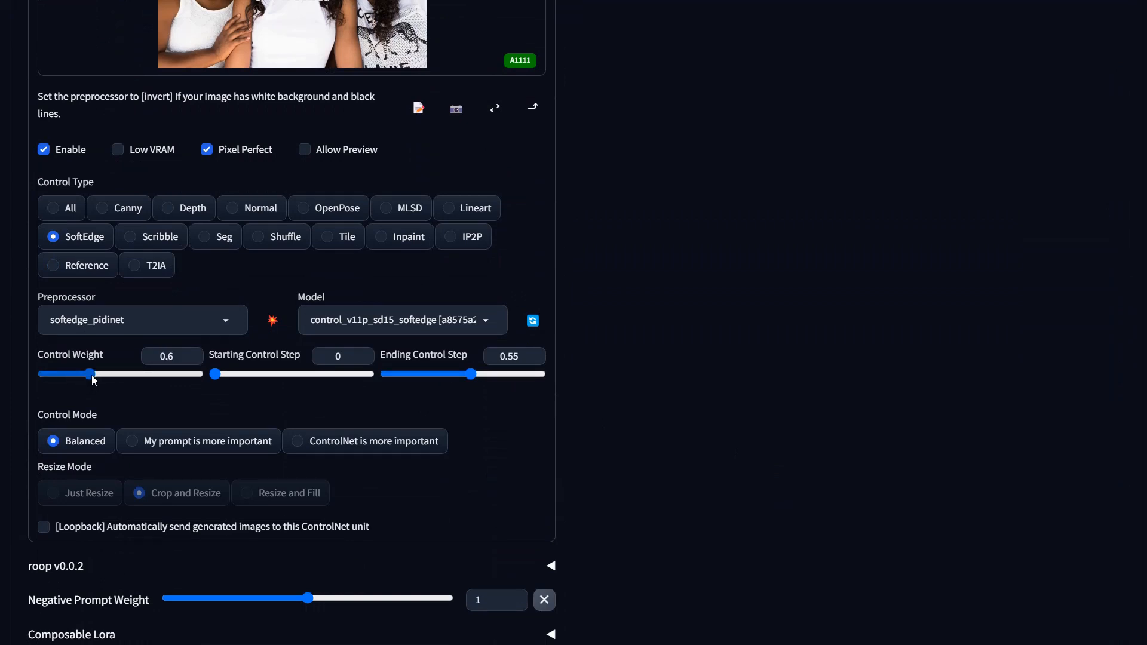
pyautogui.click(459, 382)
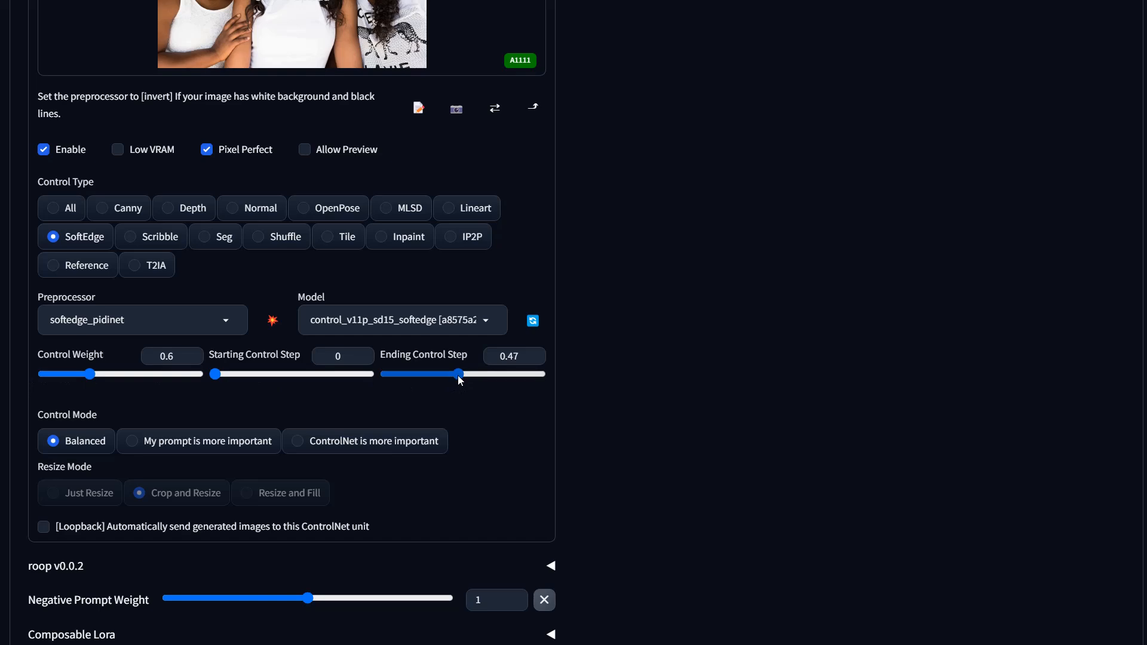
pyautogui.moveTo(457, 375); pyautogui.dragTo(450, 374)
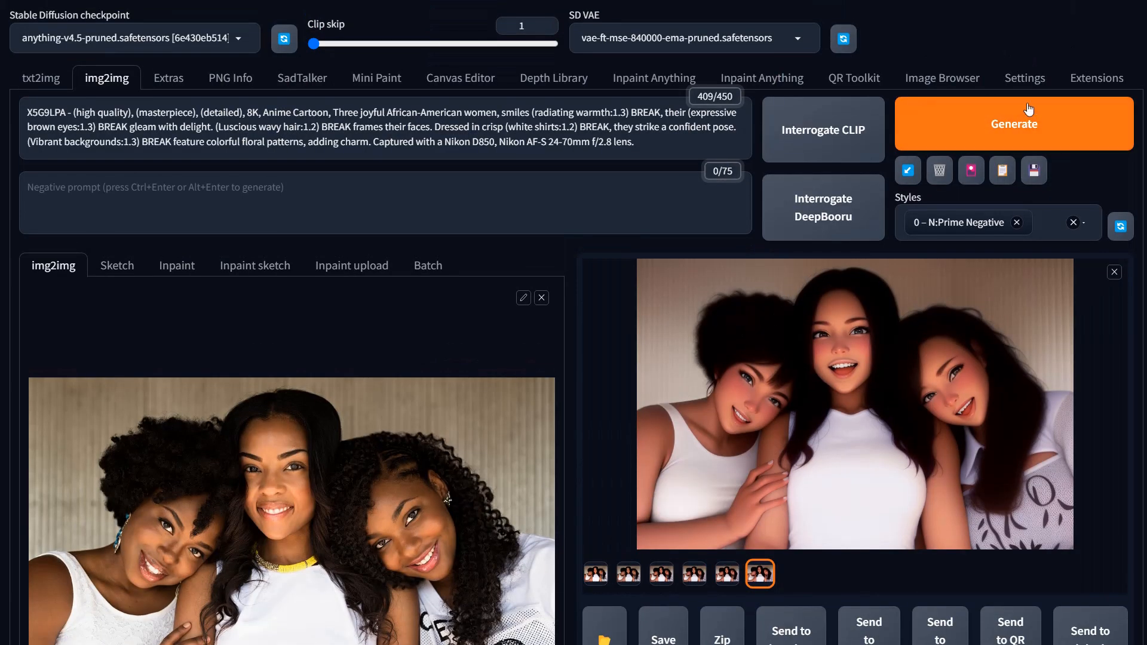
pyautogui.click(1028, 109)
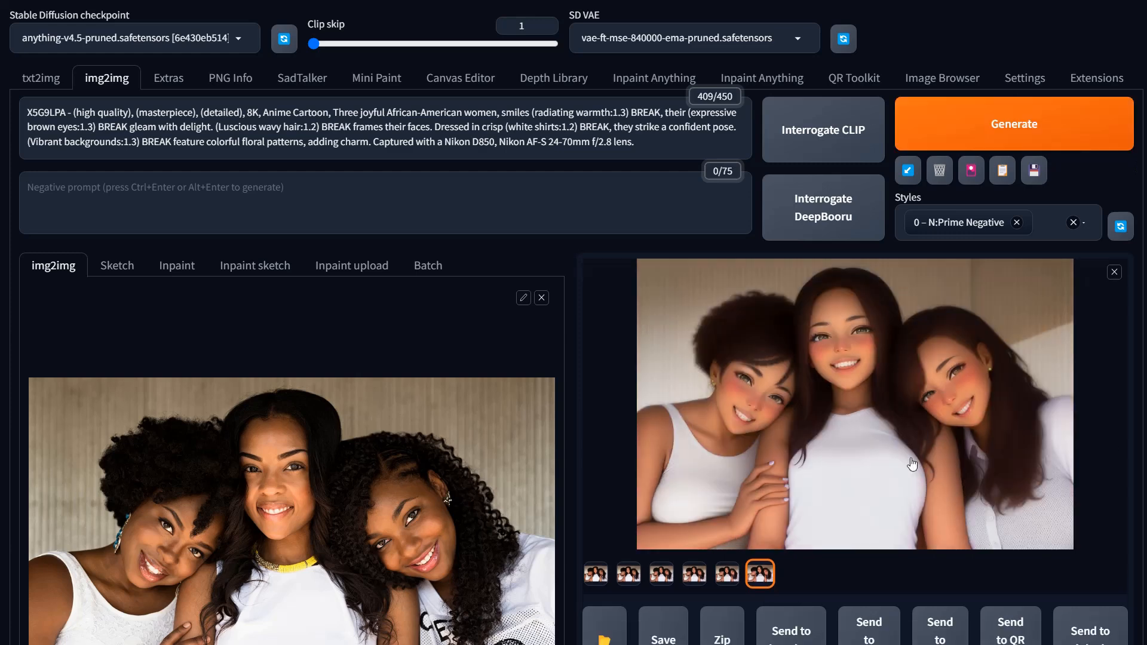
pyautogui.click(599, 575)
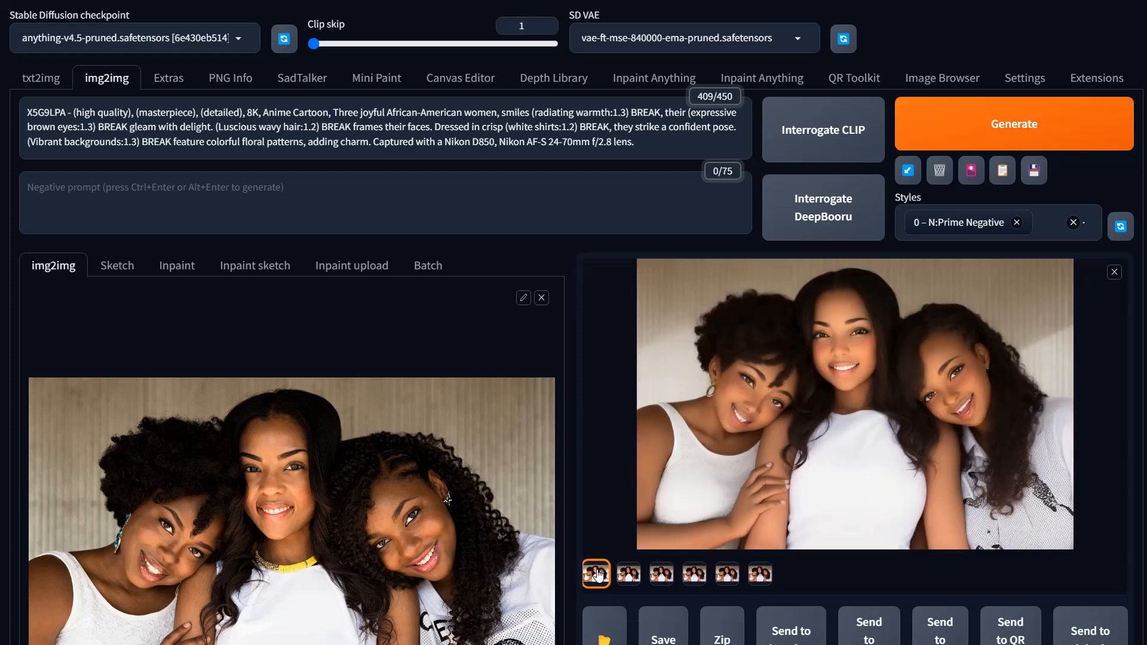
# Step: Open the latest result full-screen and flip back and forth between the loopback iteration images and the source photo
pyautogui.click(865, 443)
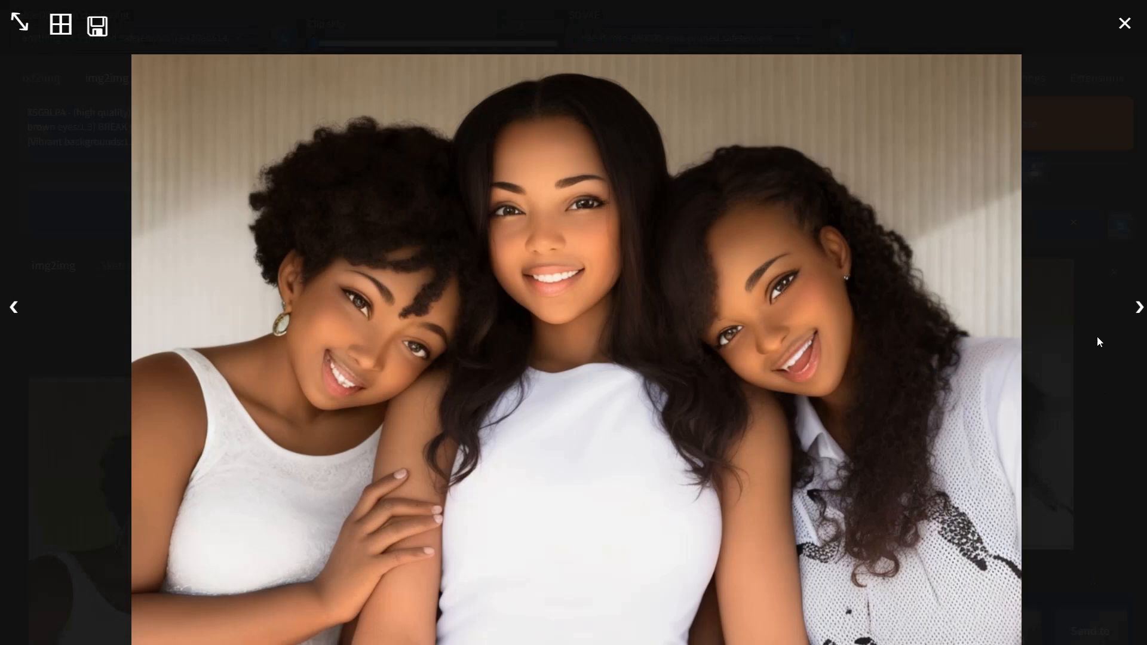
pyautogui.click(1138, 314)
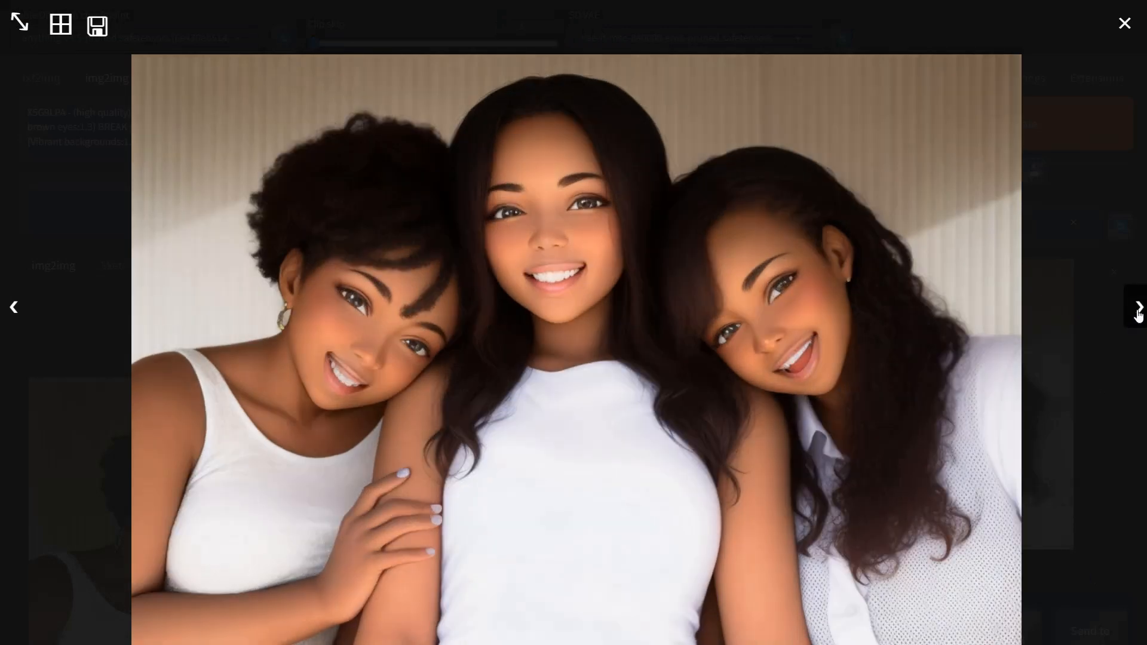
pyautogui.click(1139, 314)
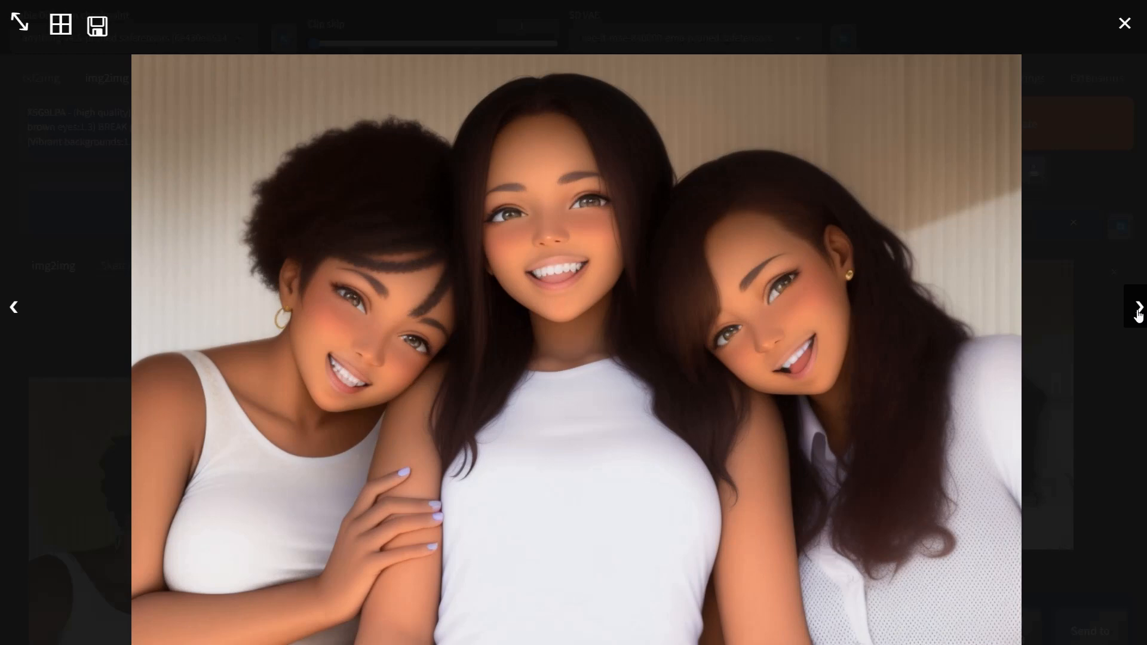
pyautogui.click(1139, 313)
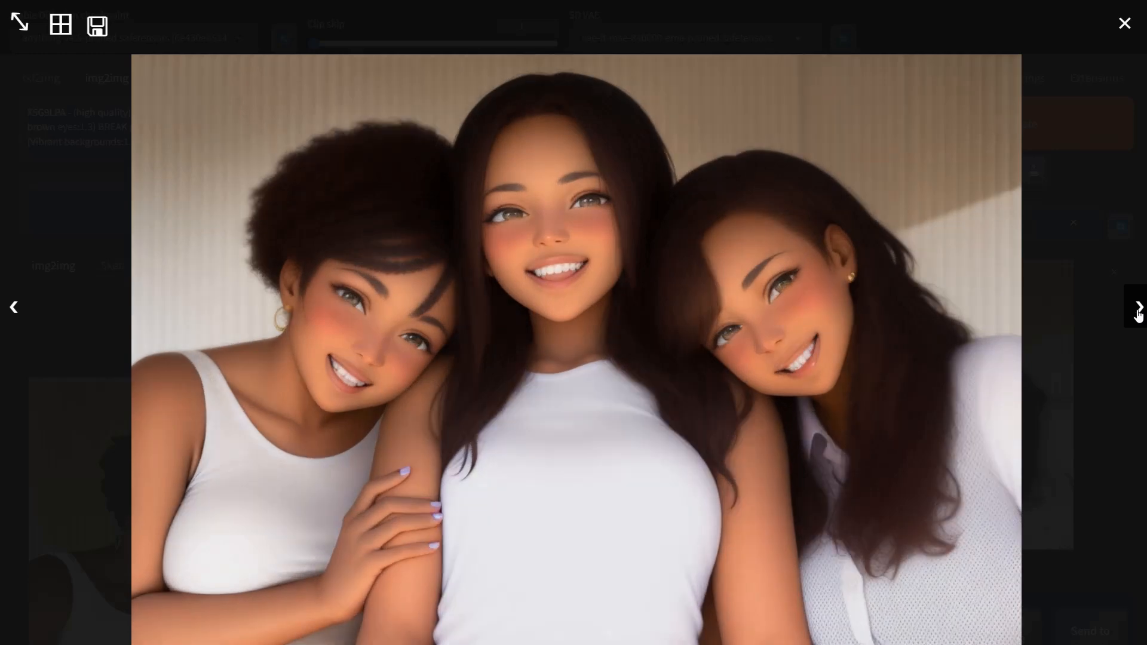
pyautogui.click(1138, 314)
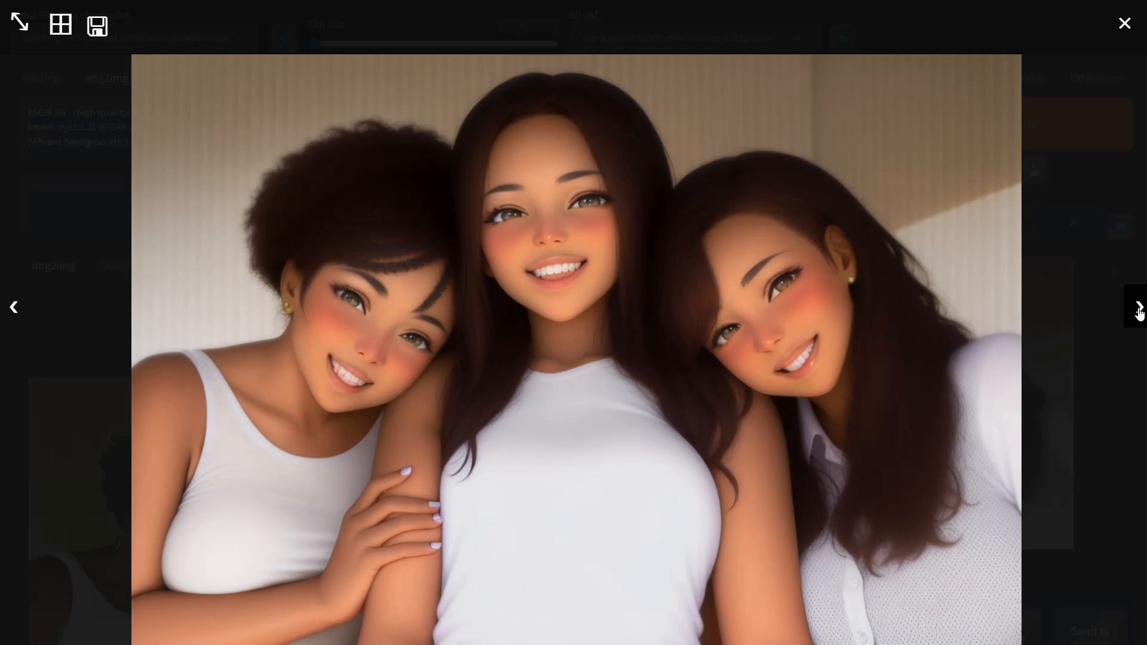
pyautogui.click(1139, 314)
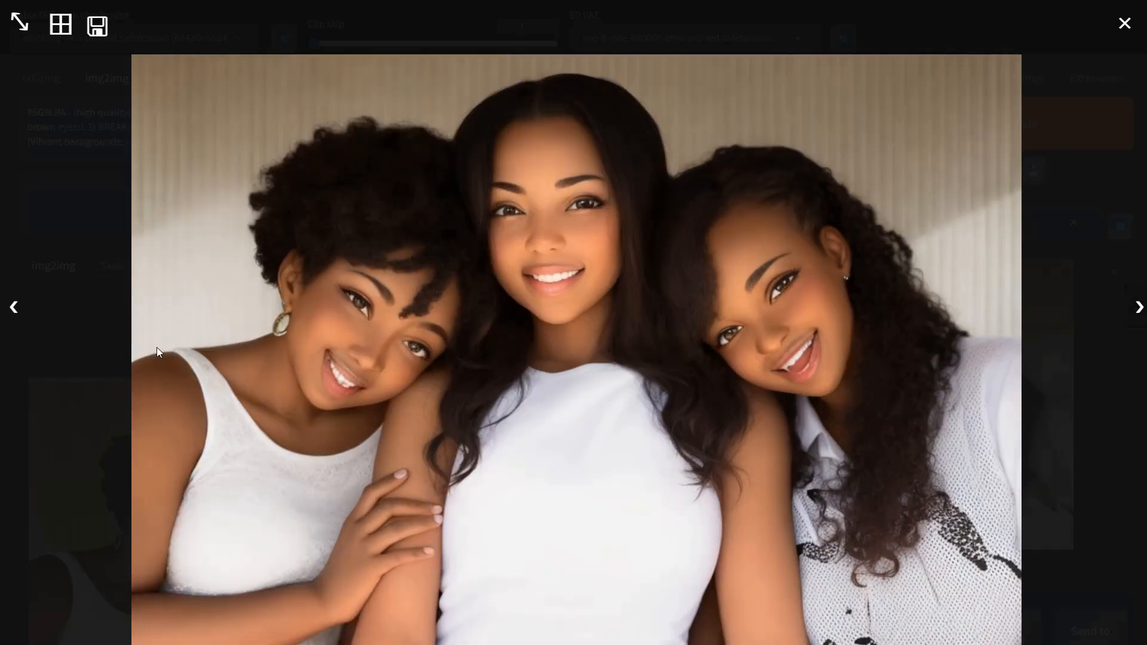
pyautogui.click(14, 309)
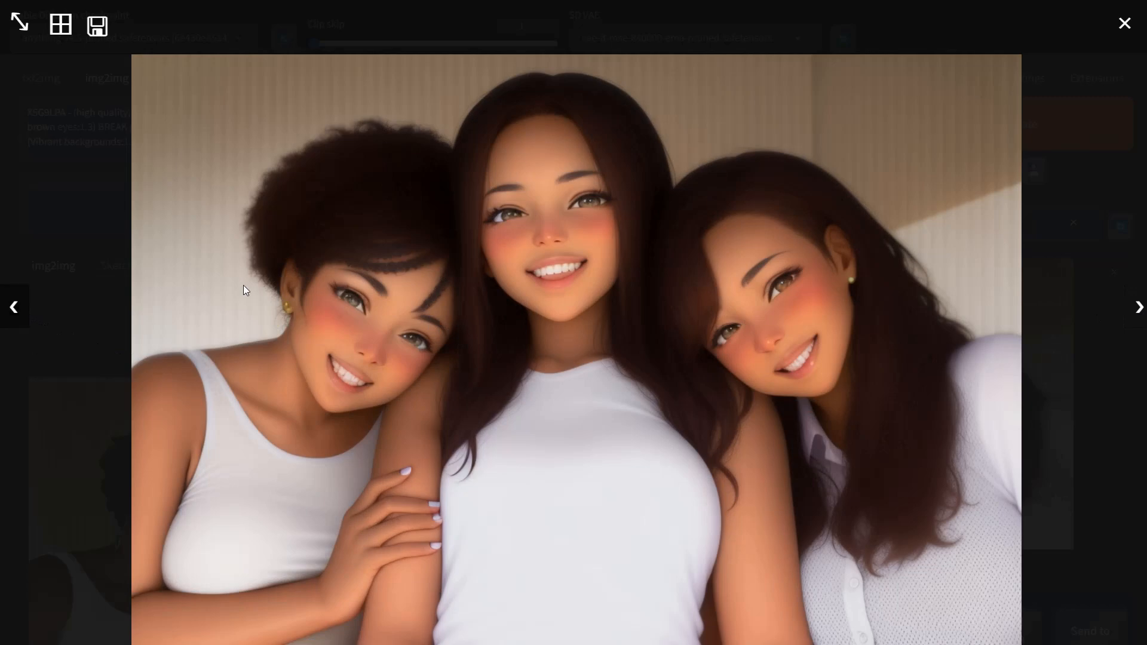
pyautogui.click(1137, 306)
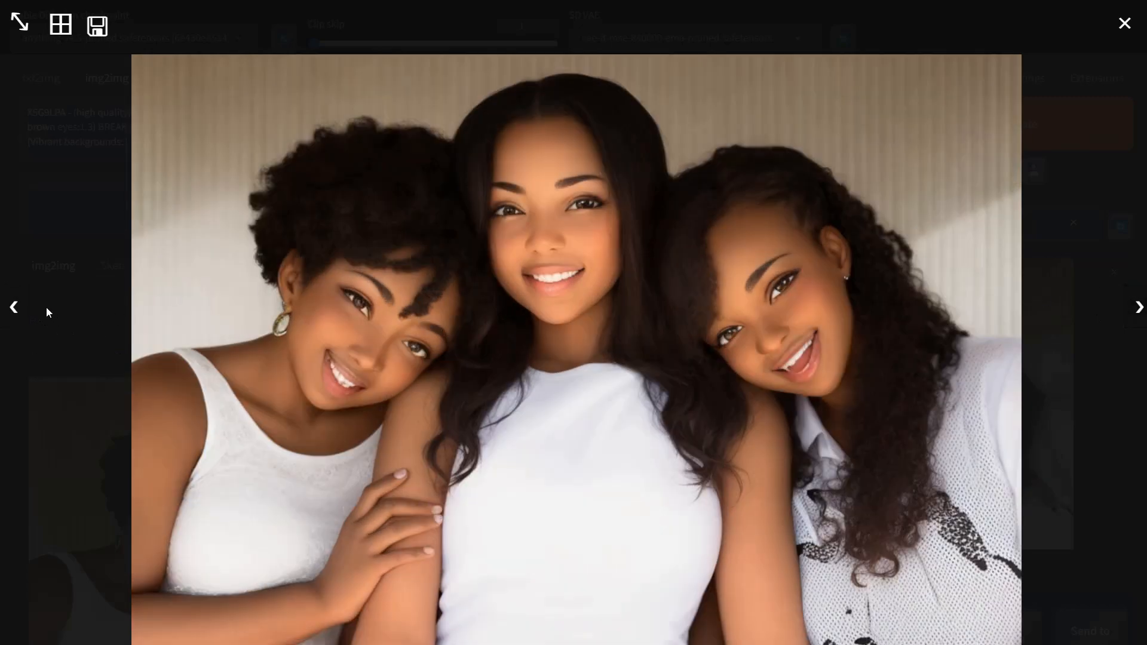
pyautogui.click(10, 309)
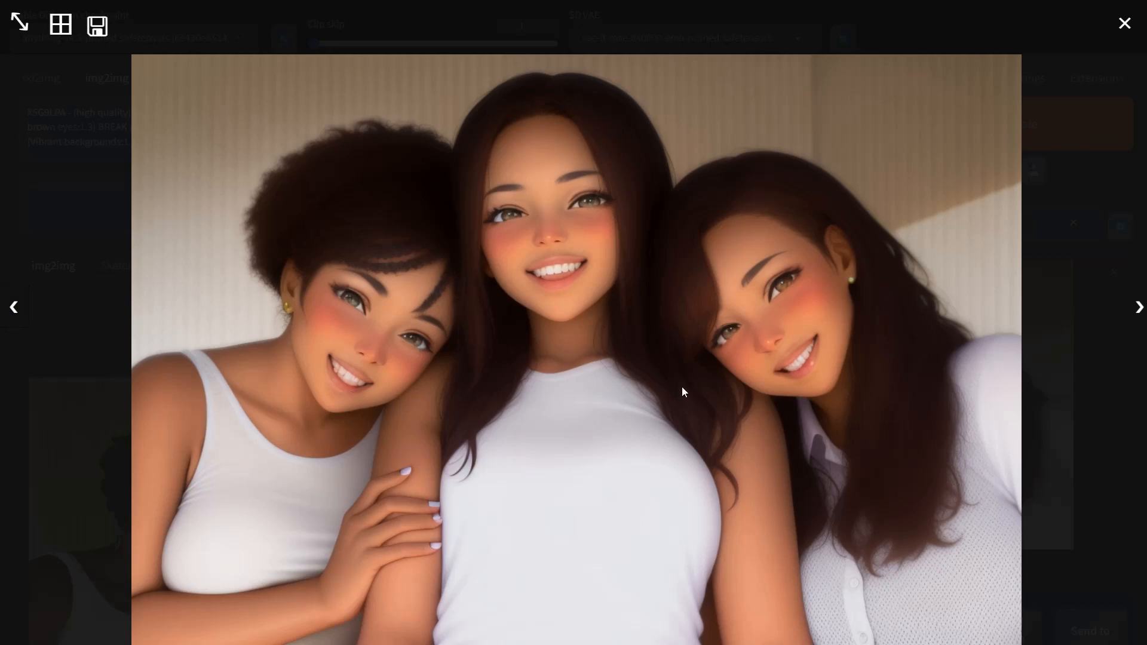
pyautogui.click(1139, 316)
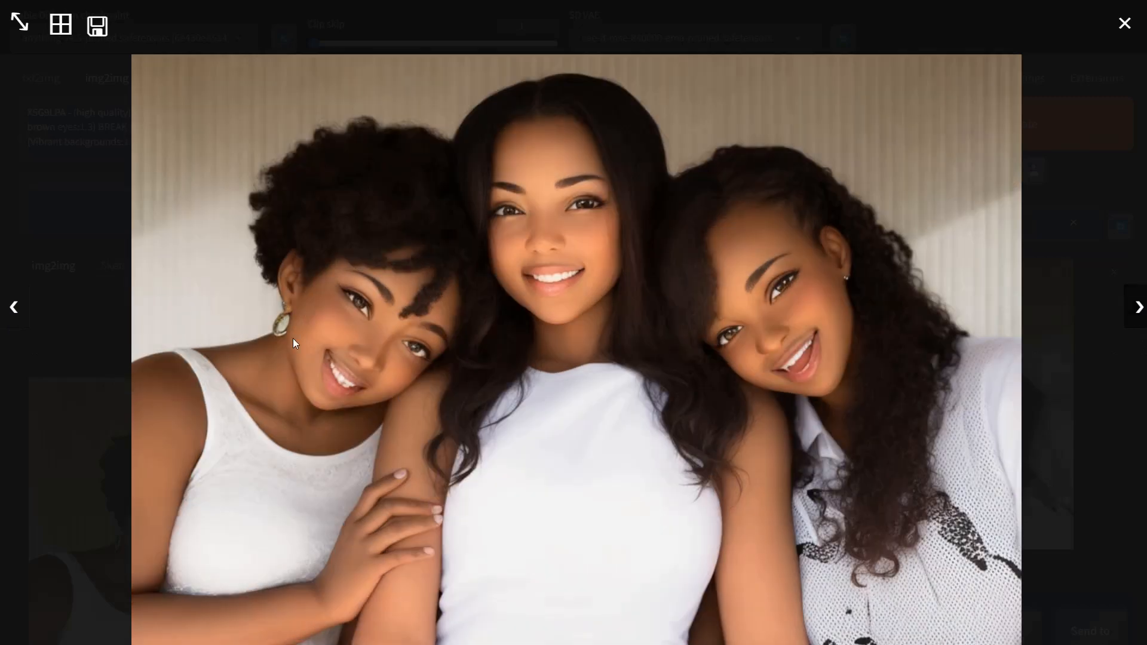
pyautogui.click(14, 316)
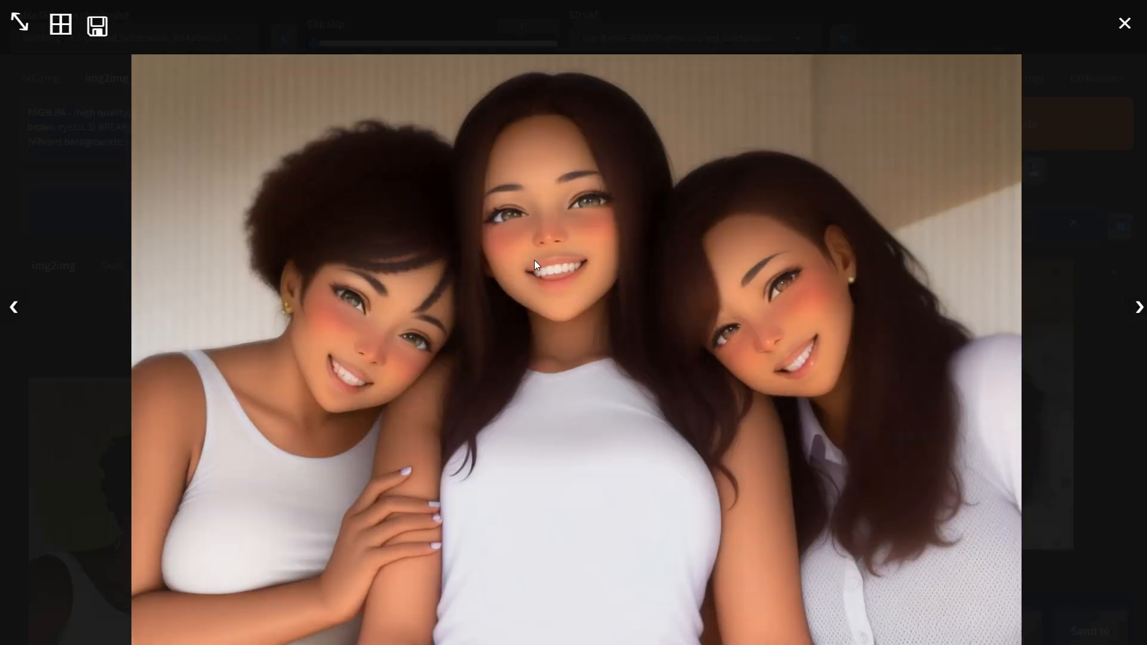
pyautogui.click(1138, 312)
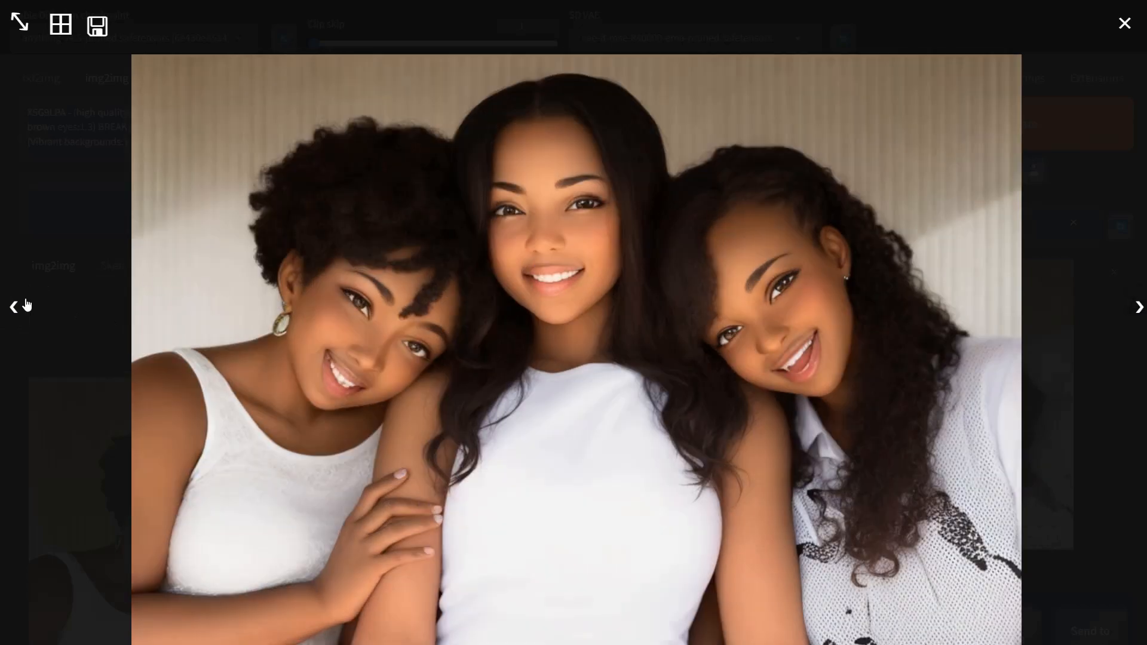
pyautogui.click(14, 308)
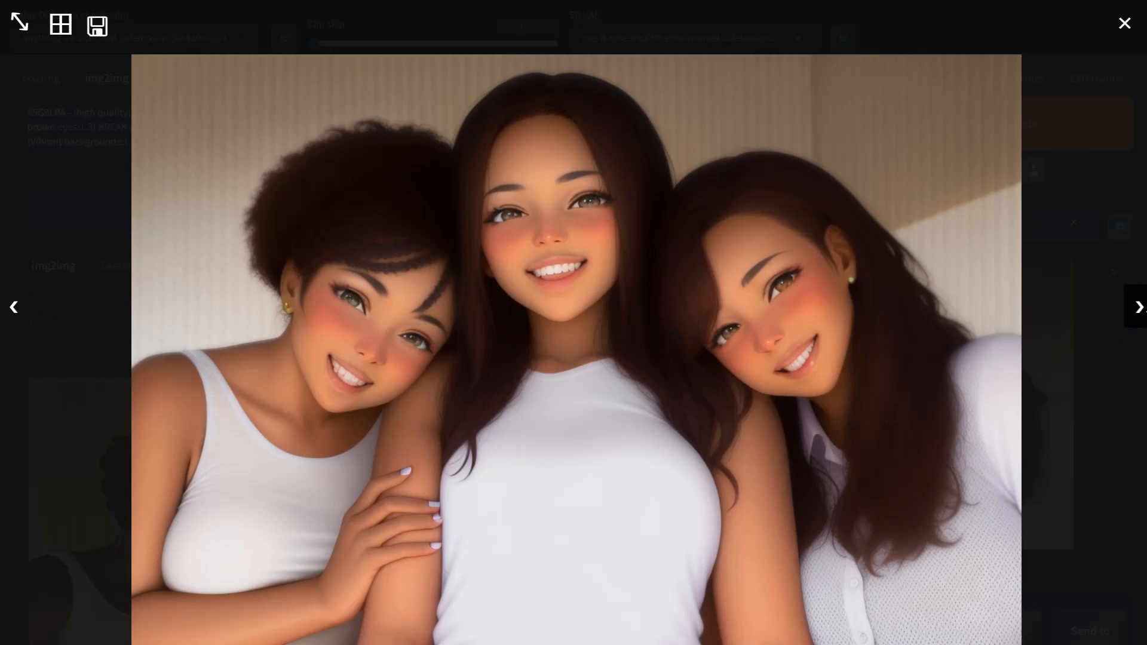
pyautogui.click(1138, 309)
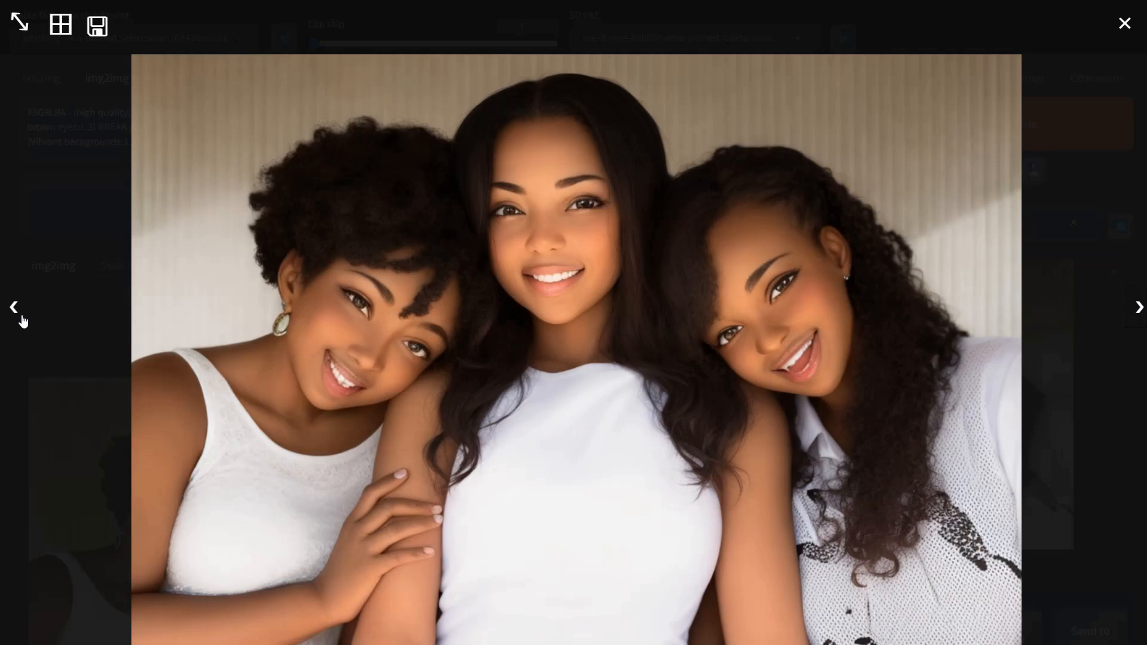
pyautogui.click(13, 309)
# Step: Review the generation parameters and nudge the SoftEdge unit's control weight and ending control step sliders
pyautogui.click(70, 130)
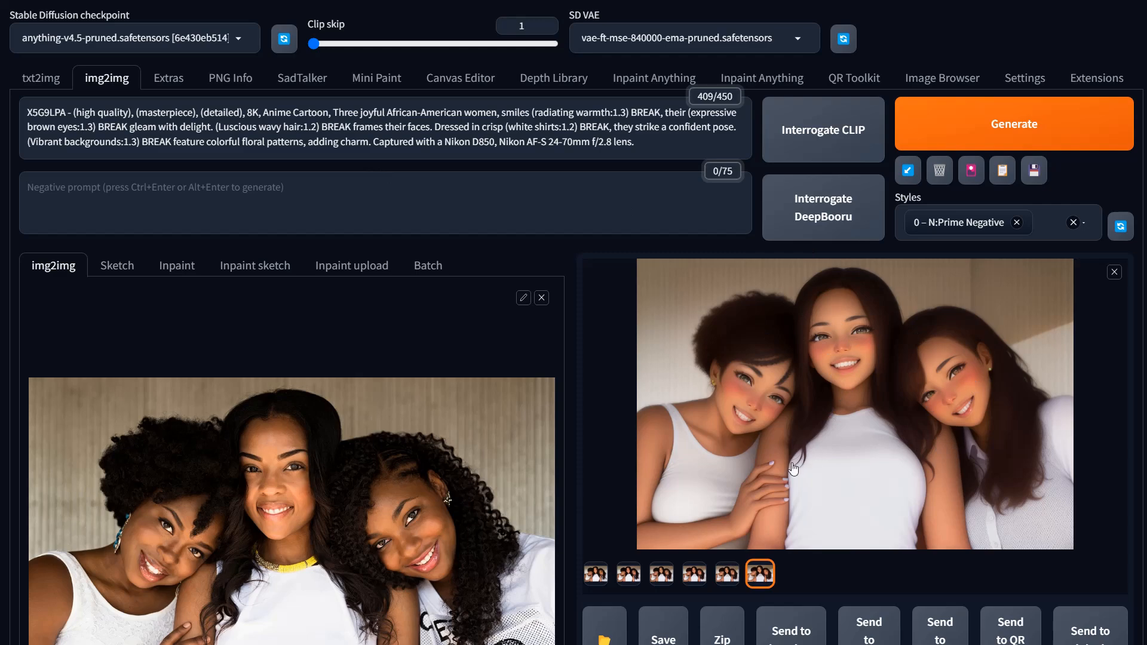
pyautogui.scroll(-9, 794, 468)
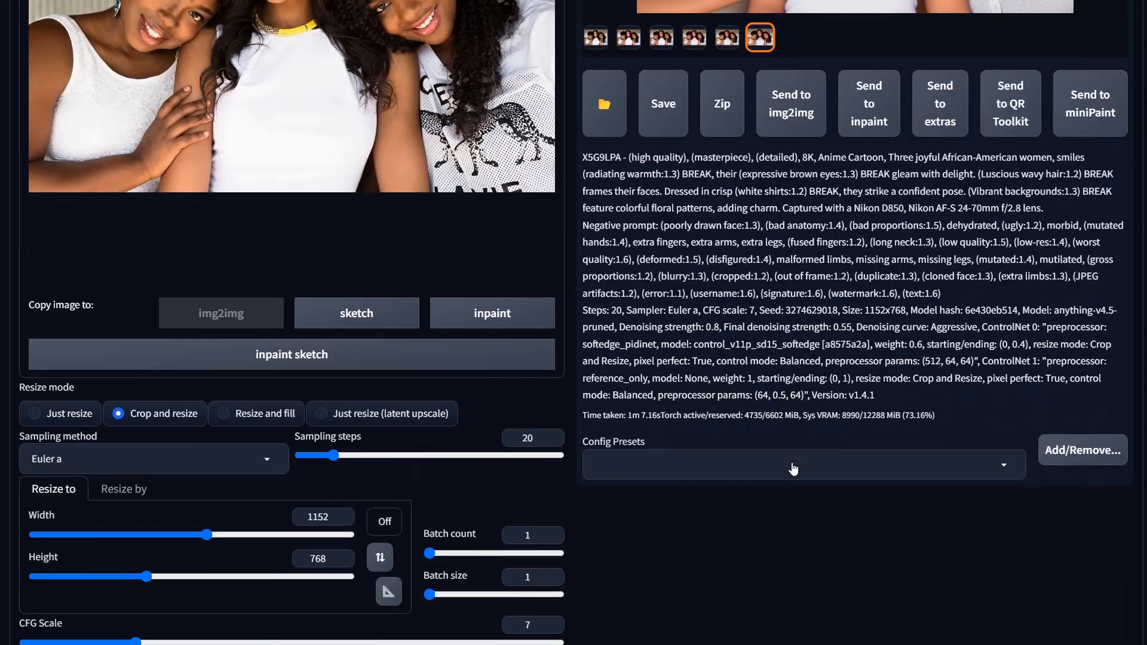
pyautogui.scroll(7, 793, 469)
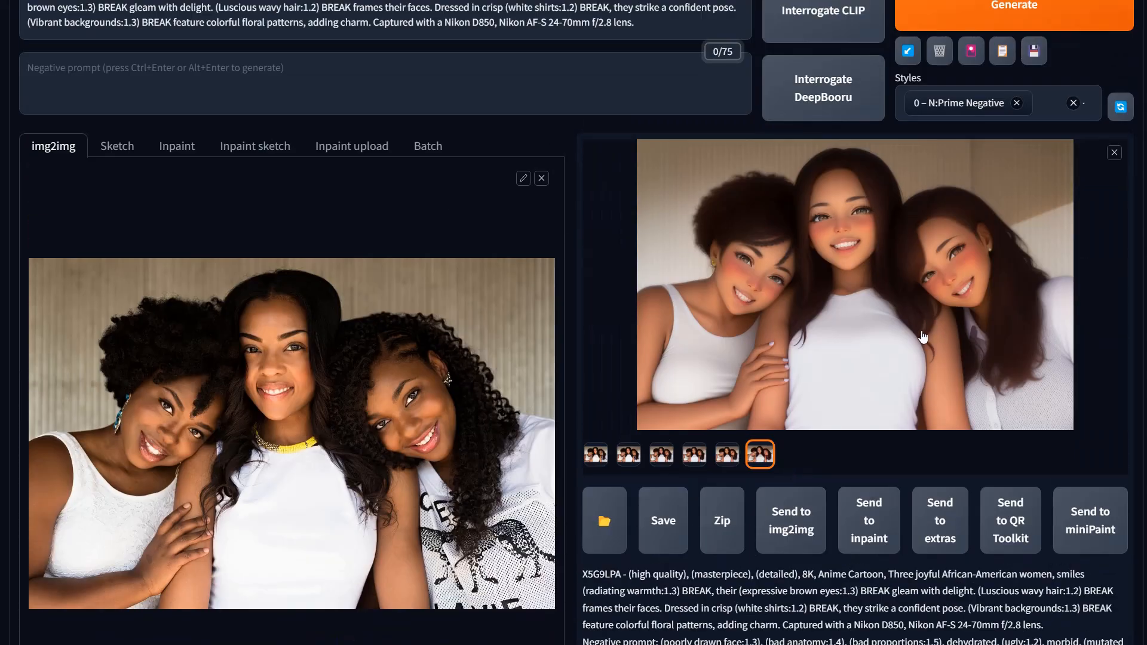
pyautogui.scroll(-15, 629, 435)
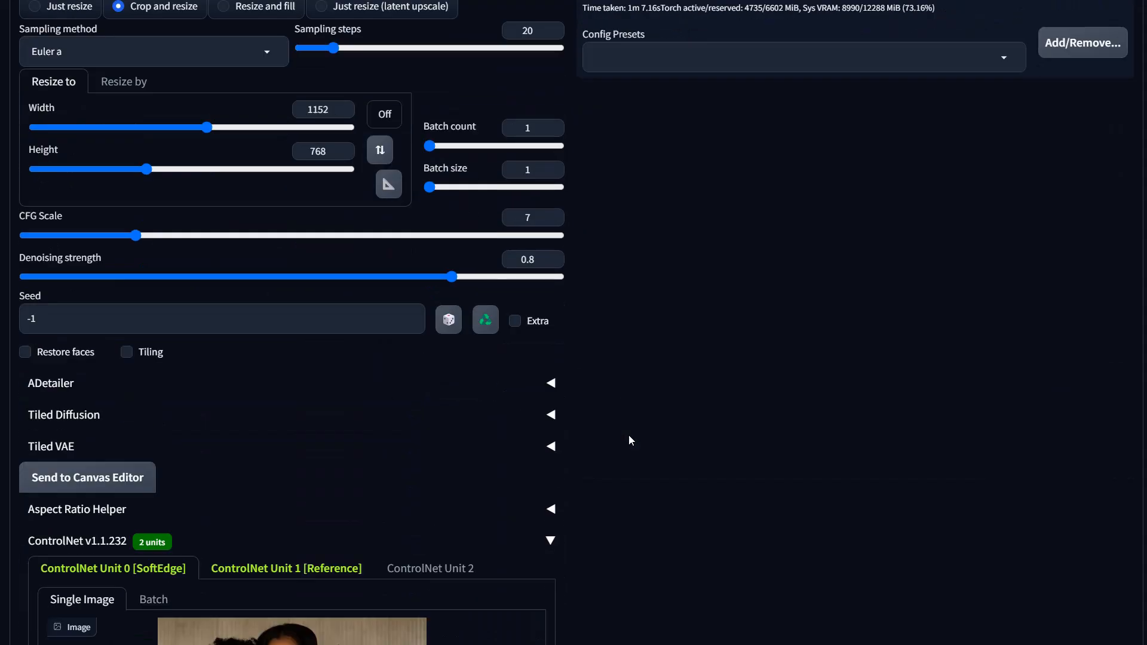
pyautogui.scroll(-6, 629, 436)
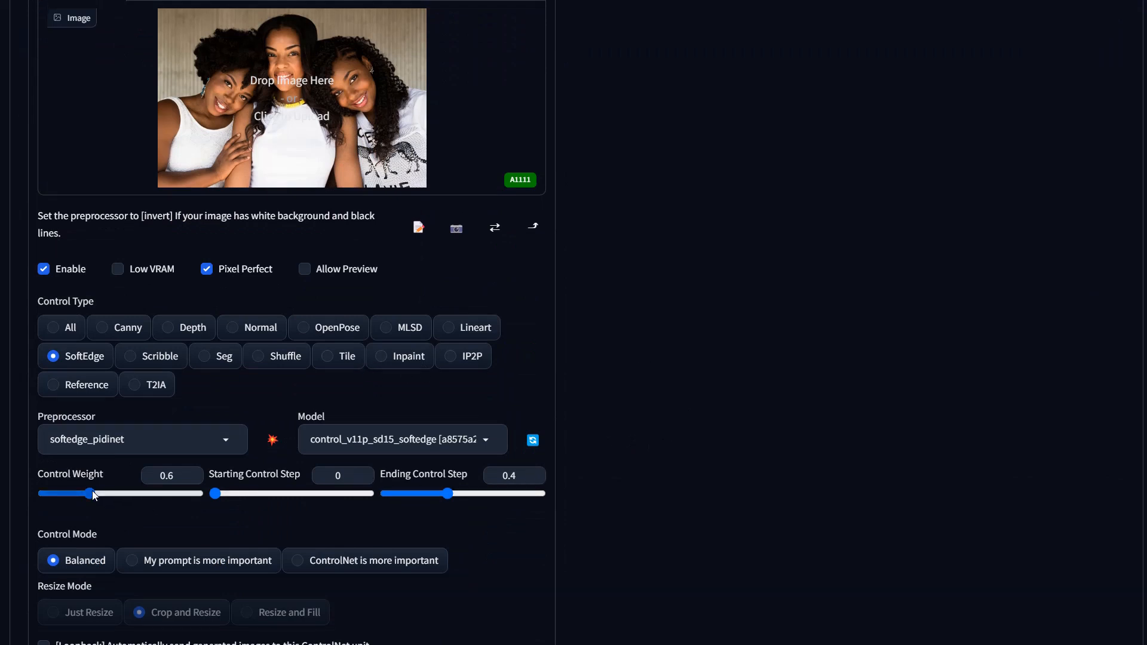
pyautogui.moveTo(91, 492)
pyautogui.mouseDown()
pyautogui.moveTo(62, 502)
pyautogui.moveTo(103, 502)
pyautogui.moveTo(89, 505)
pyautogui.mouseUp()
pyautogui.moveTo(448, 495); pyautogui.dragTo(426, 500)
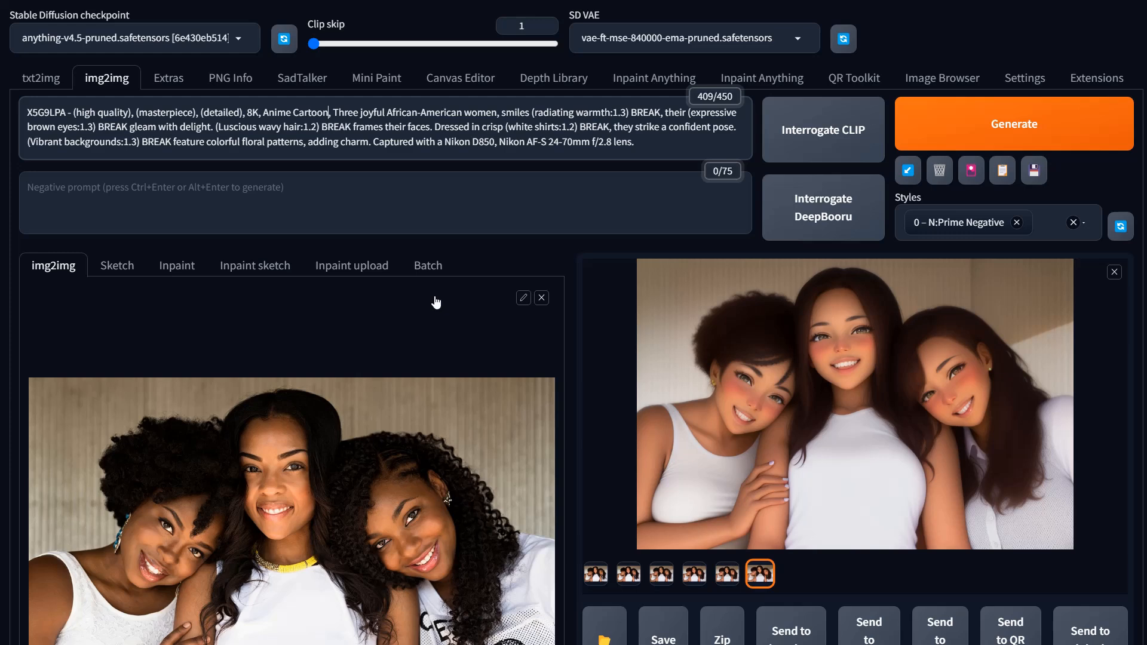
# Step: Add "minimalist style" after "Anime Cartoon" in the prompt and generate a new image
pyautogui.write('mini')
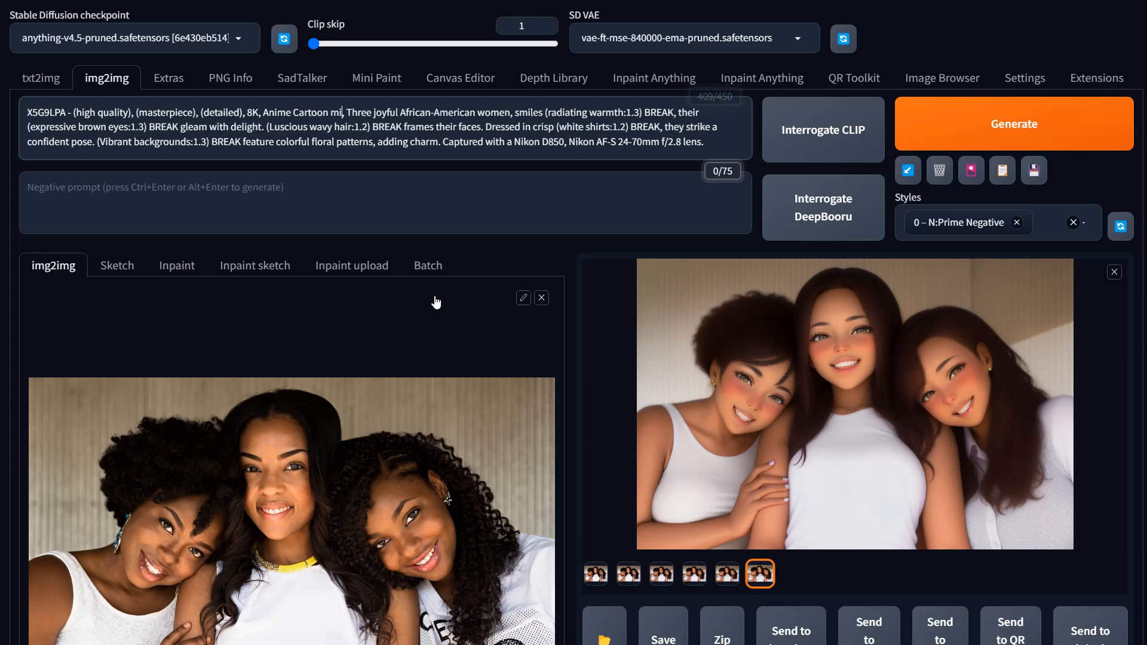
pyautogui.write('malist')
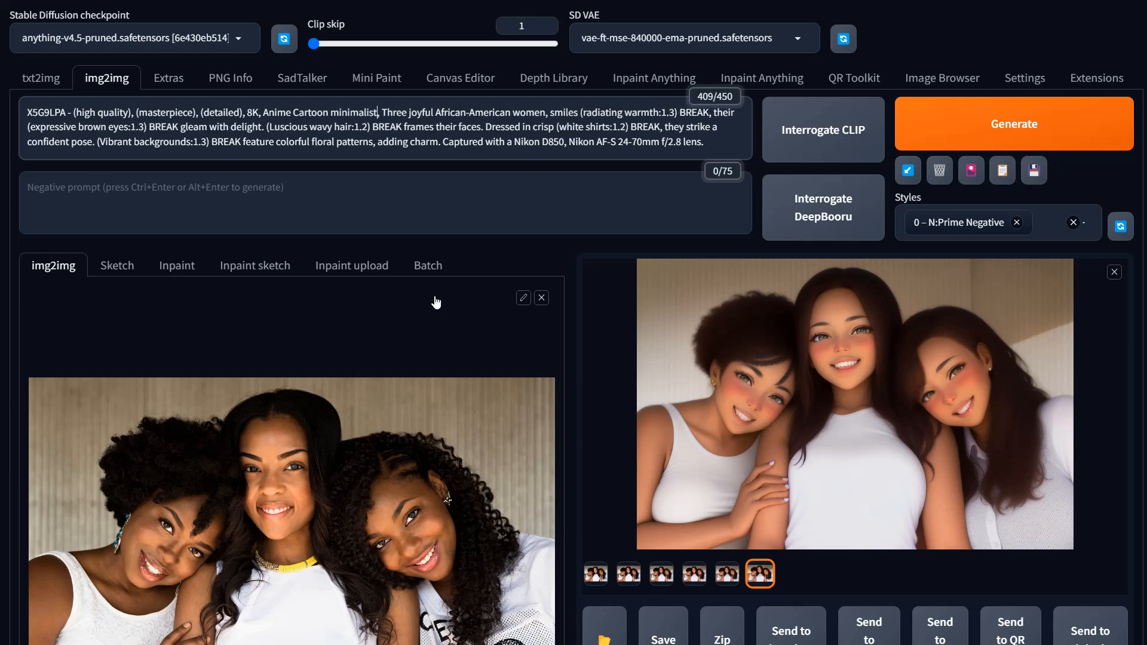
pyautogui.write(' style')
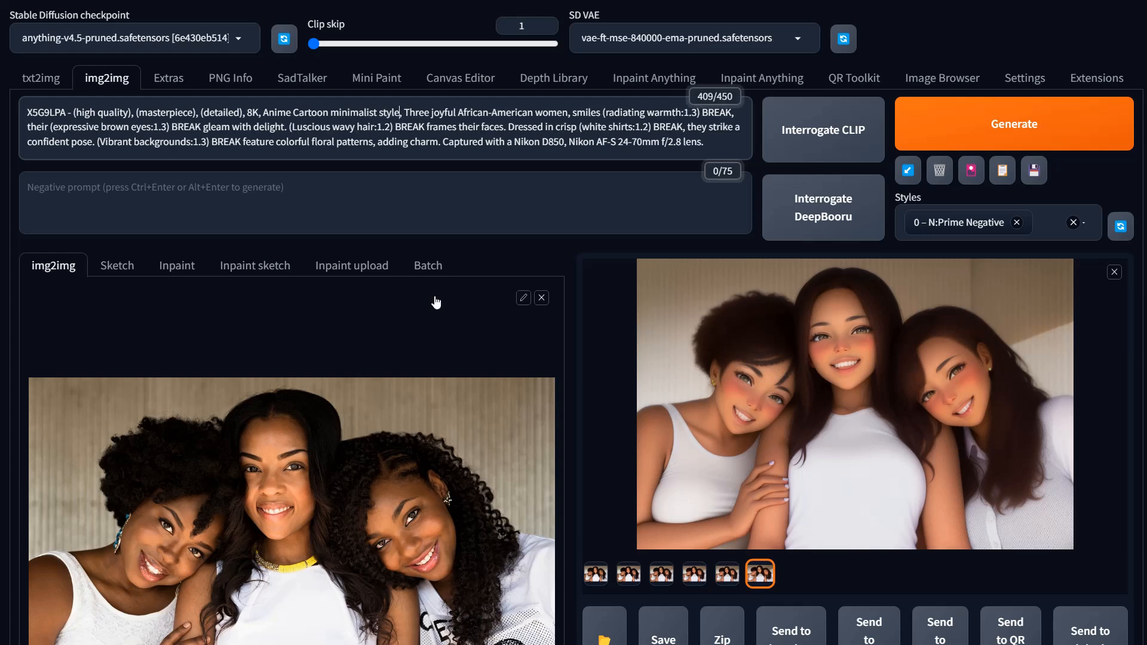
pyautogui.scroll(-8, 955, 322)
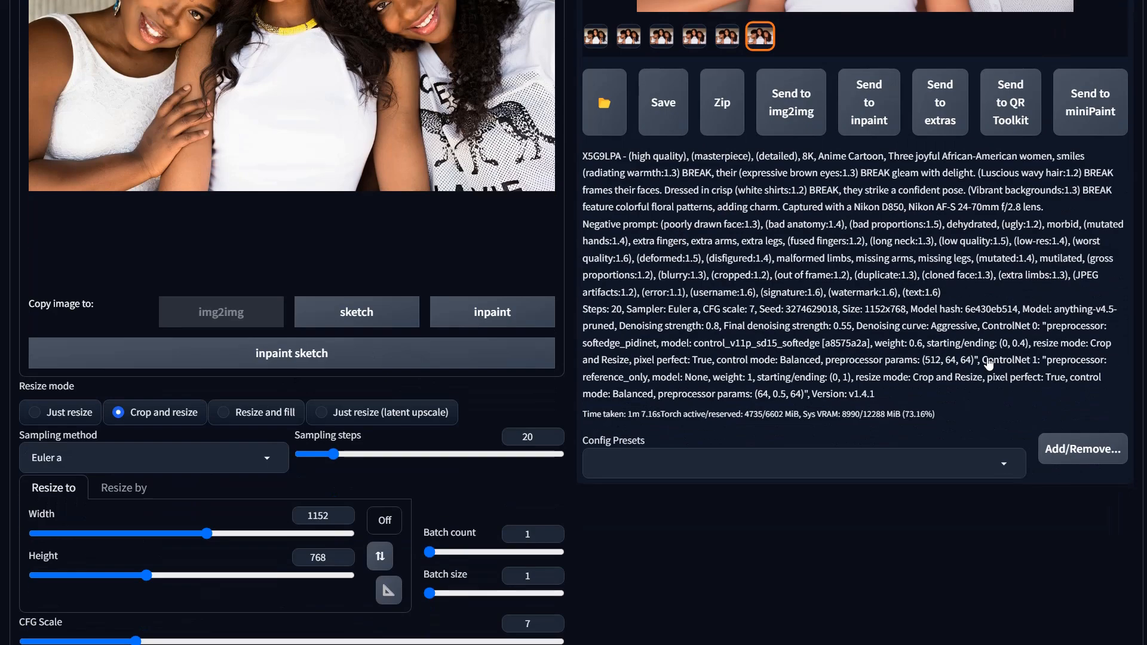
pyautogui.scroll(6, 989, 360)
pyautogui.hotkey('ctrl', 'Return')
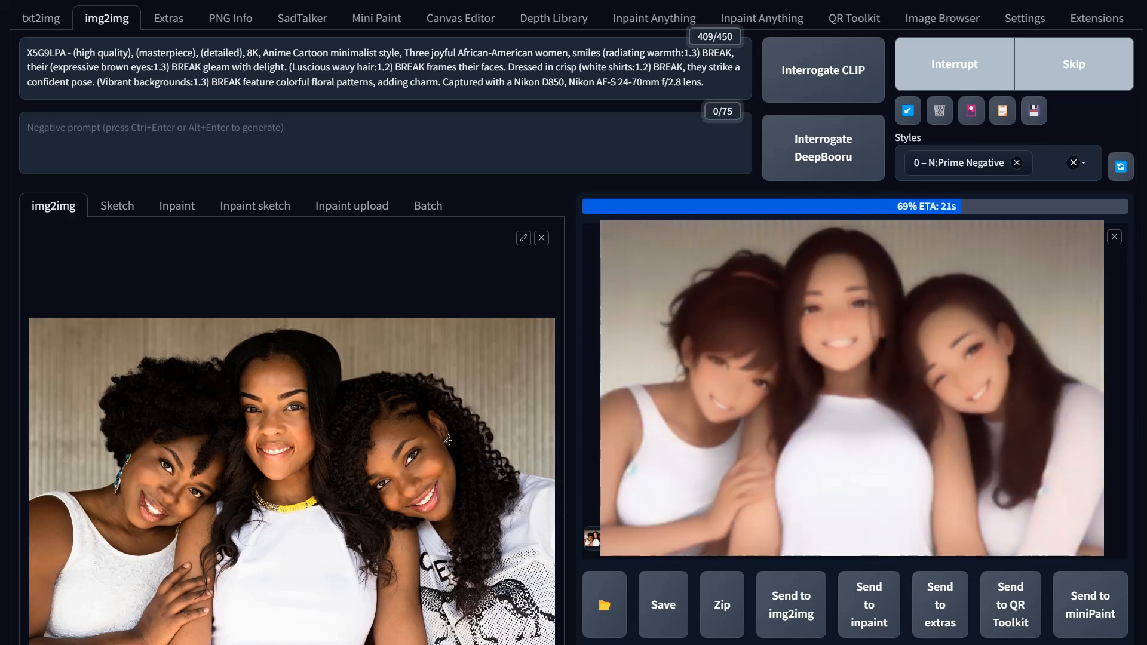
pyautogui.scroll(1, 573, 322)
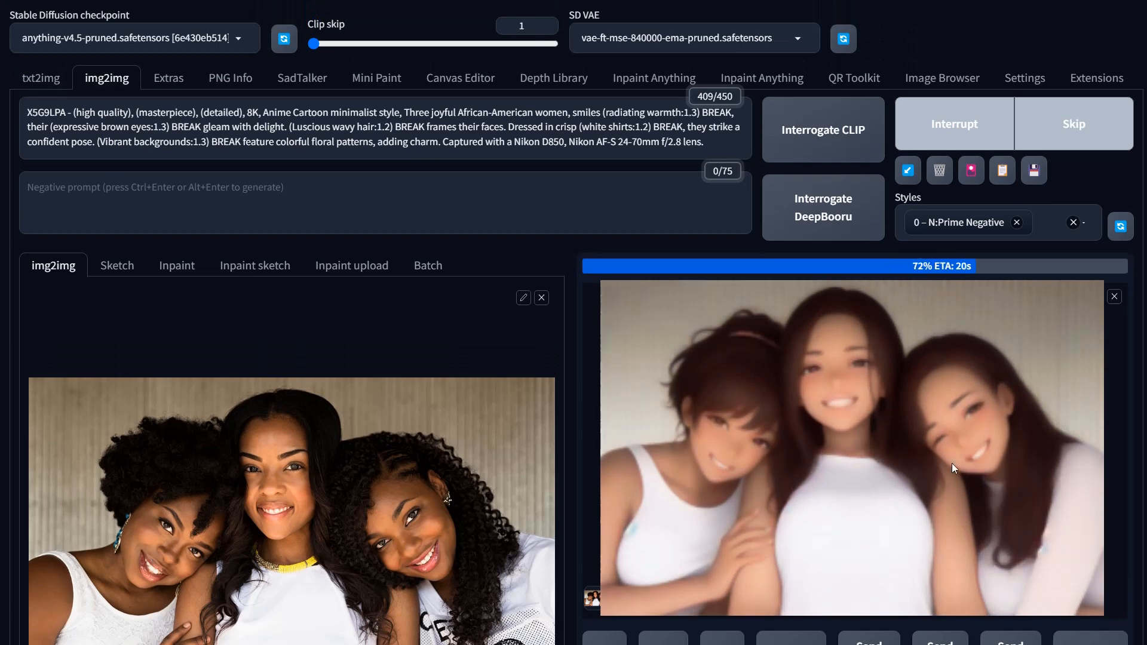
pyautogui.scroll(-1, 948, 489)
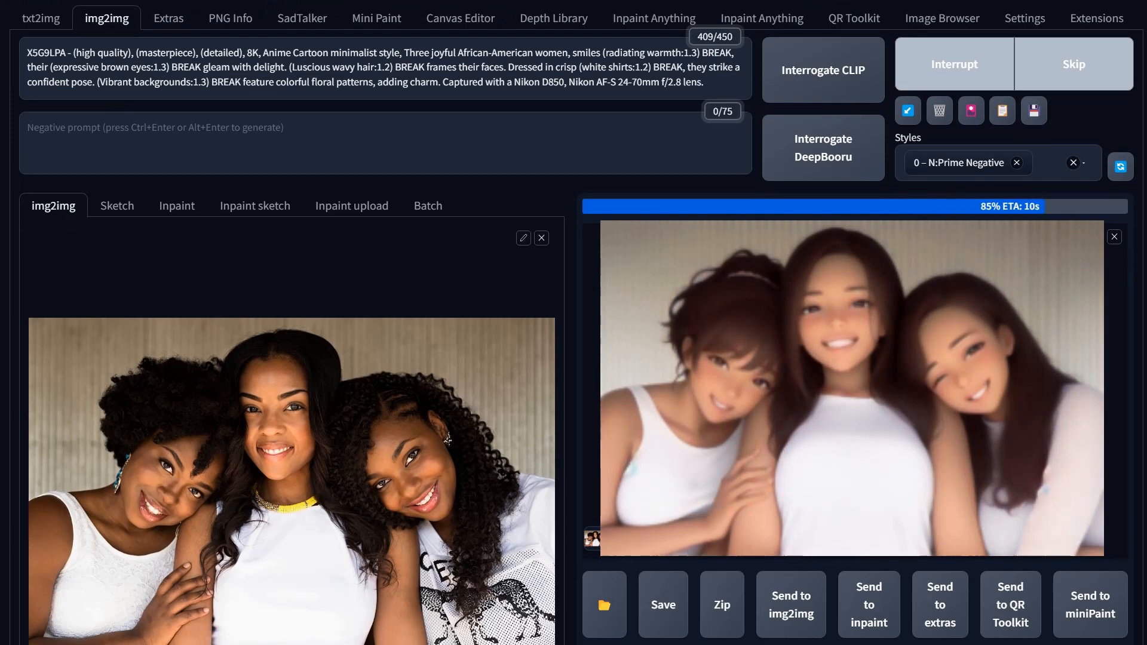
pyautogui.scroll(1, 576, 325)
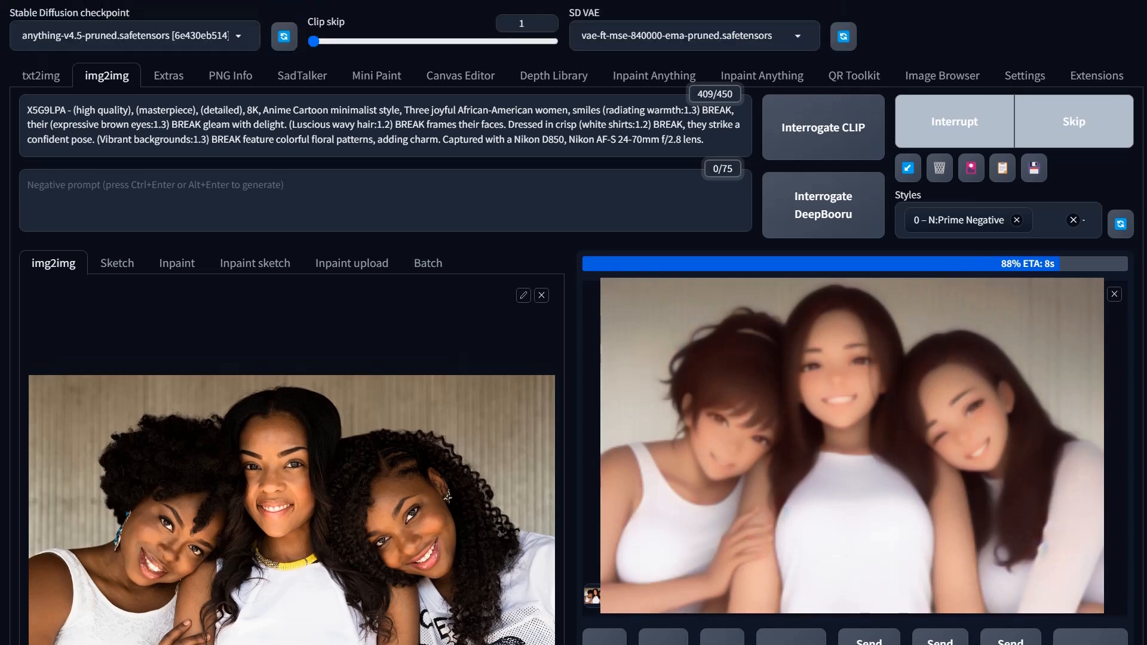
pyautogui.scroll(-1, 1072, 218)
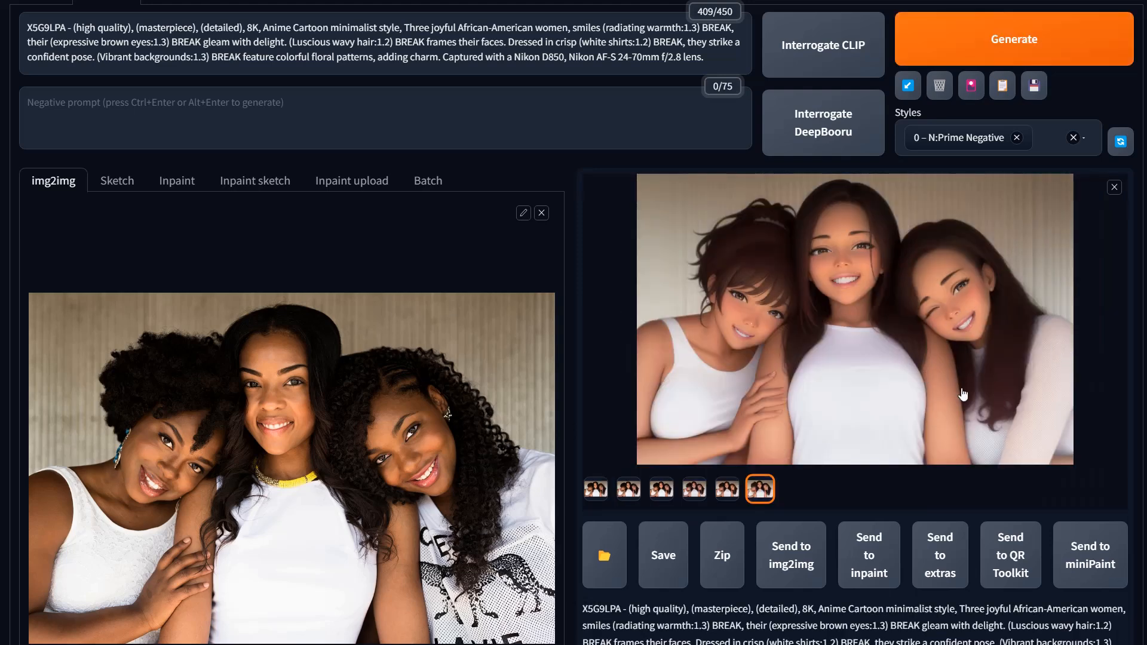
# Step: Inspect the new result full-screen, comparing its loopback iterations against the source photo
pyautogui.click(860, 317)
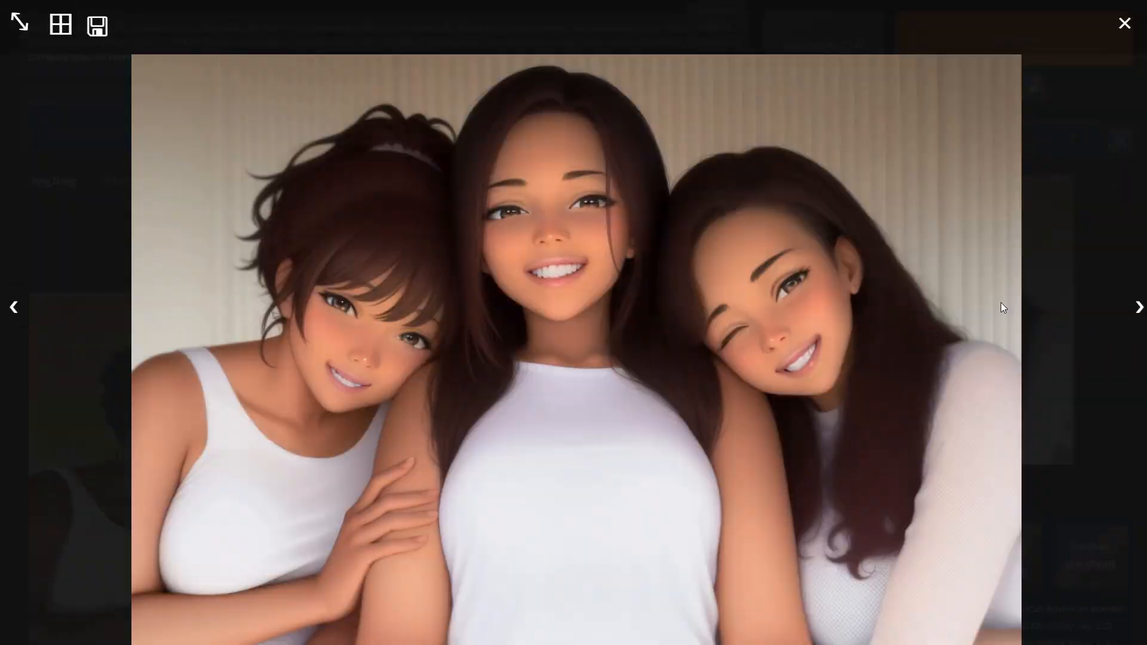
pyautogui.click(1138, 308)
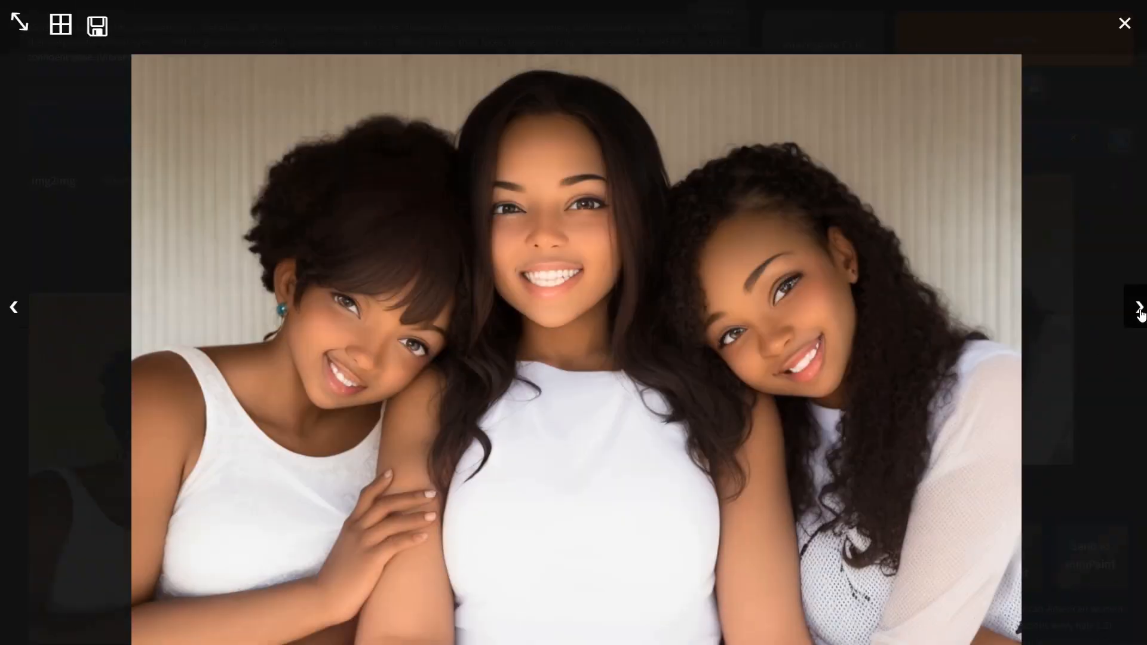
pyautogui.click(1138, 308)
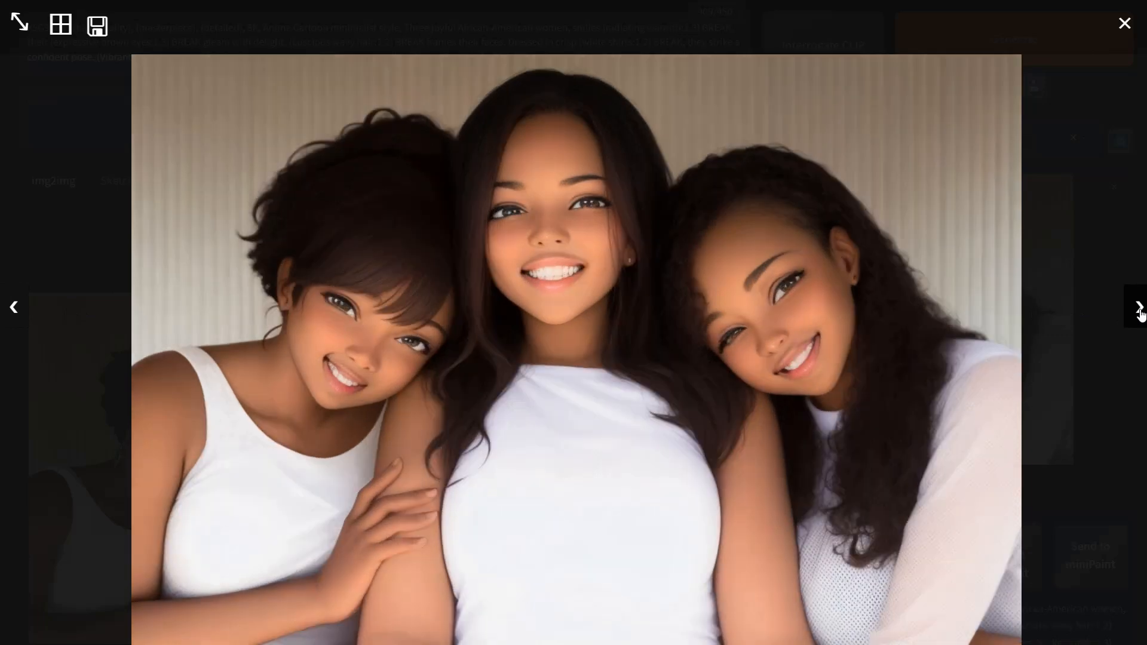
pyautogui.click(1139, 312)
pyautogui.click(1139, 312)
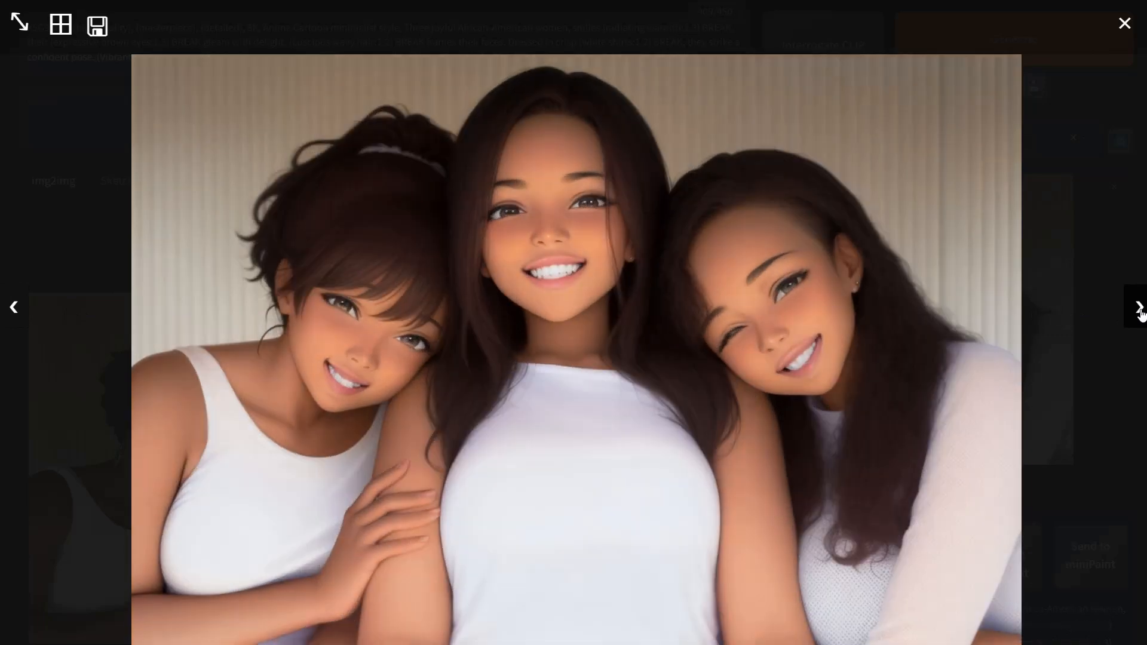
pyautogui.click(1139, 312)
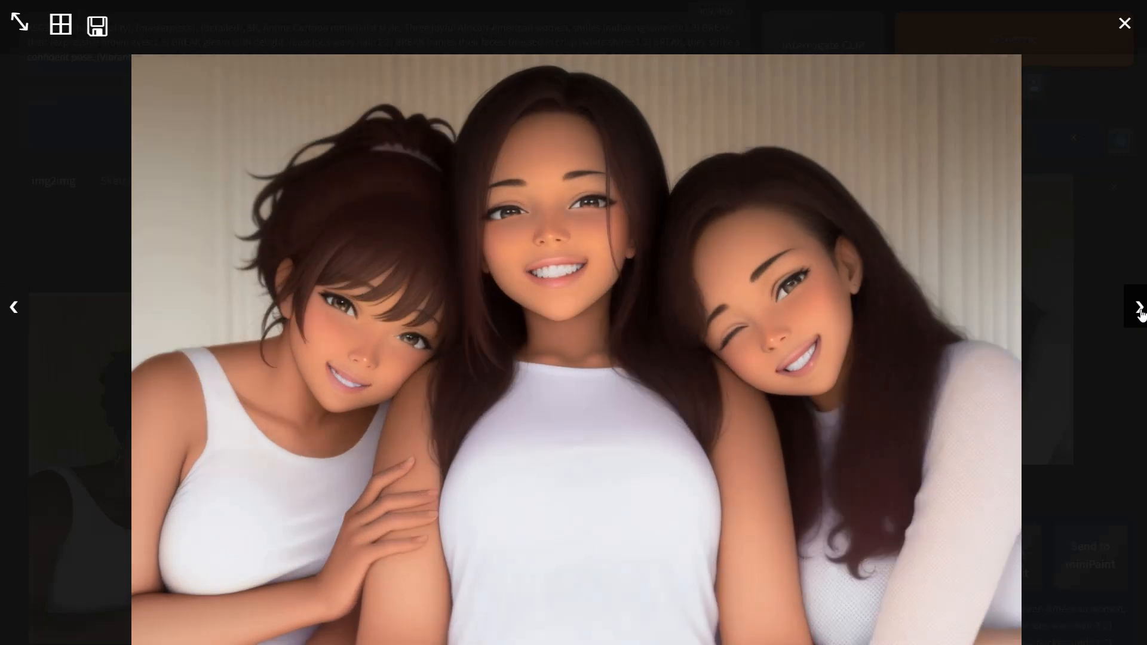
pyautogui.click(1139, 312)
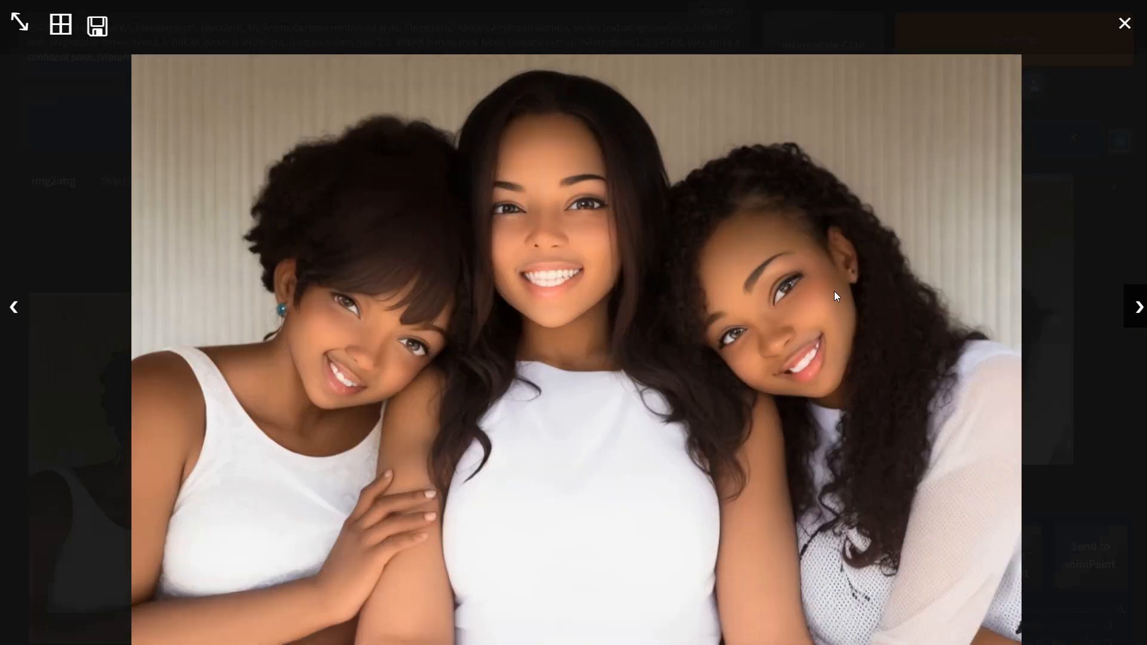
pyautogui.click(14, 311)
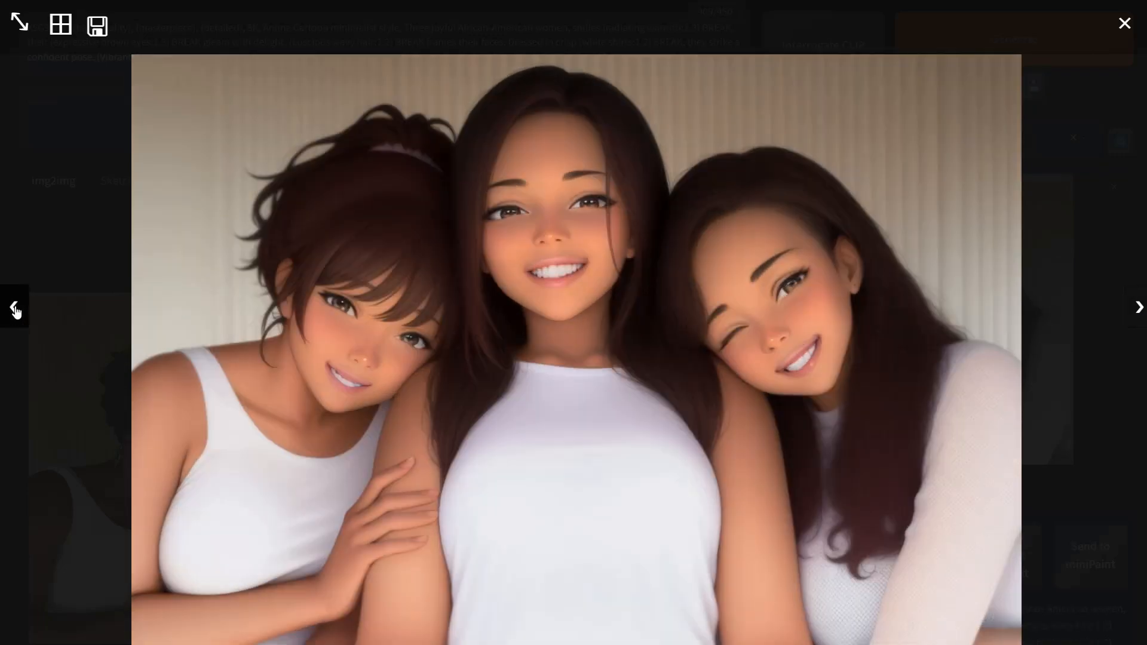
pyautogui.click(829, 444)
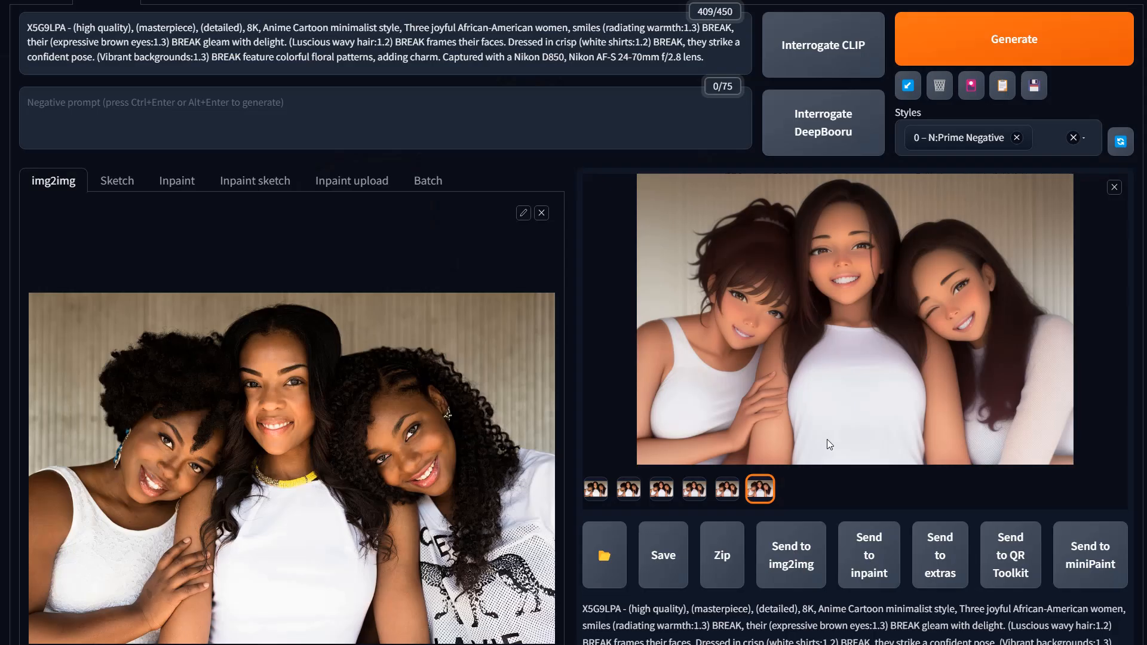